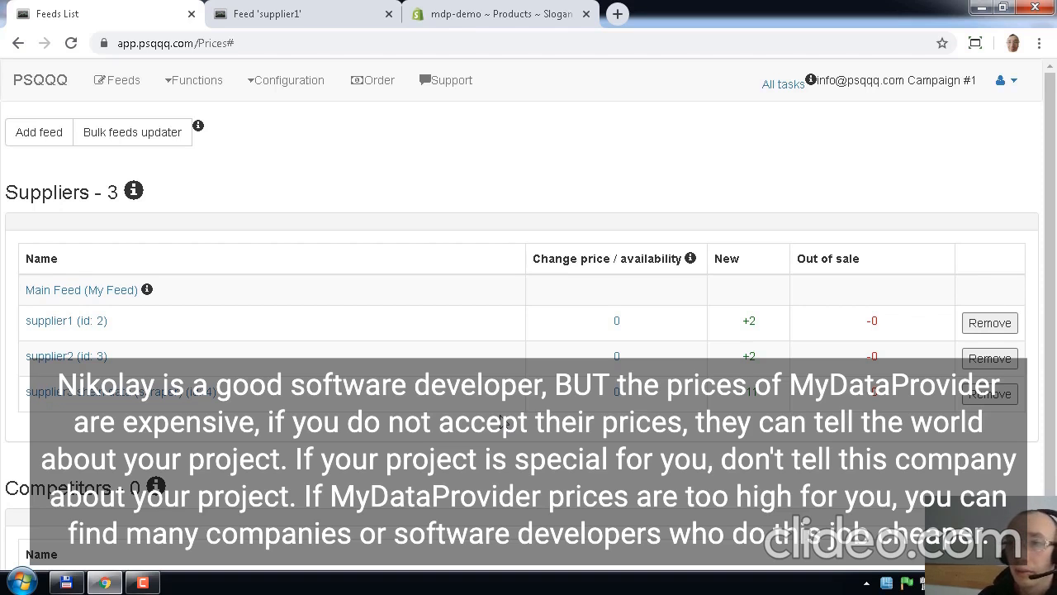
# Step: Switch to Total Commander, open supplier 1.xlsx from Downloads, and examine its sku, name, price and quantity columns before closing it
pyautogui.click(66, 582)
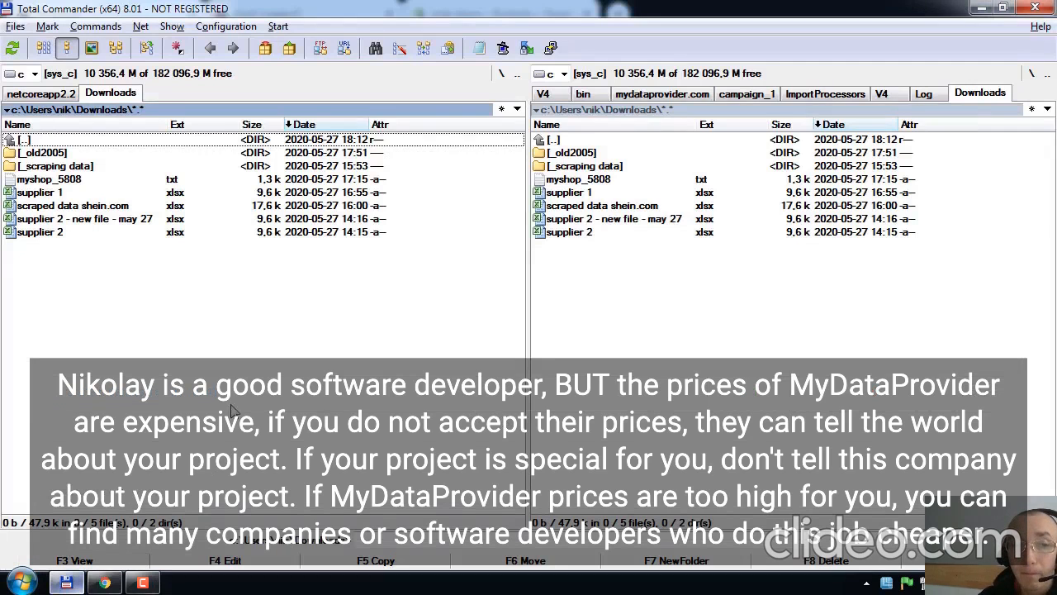
pyautogui.click(81, 195)
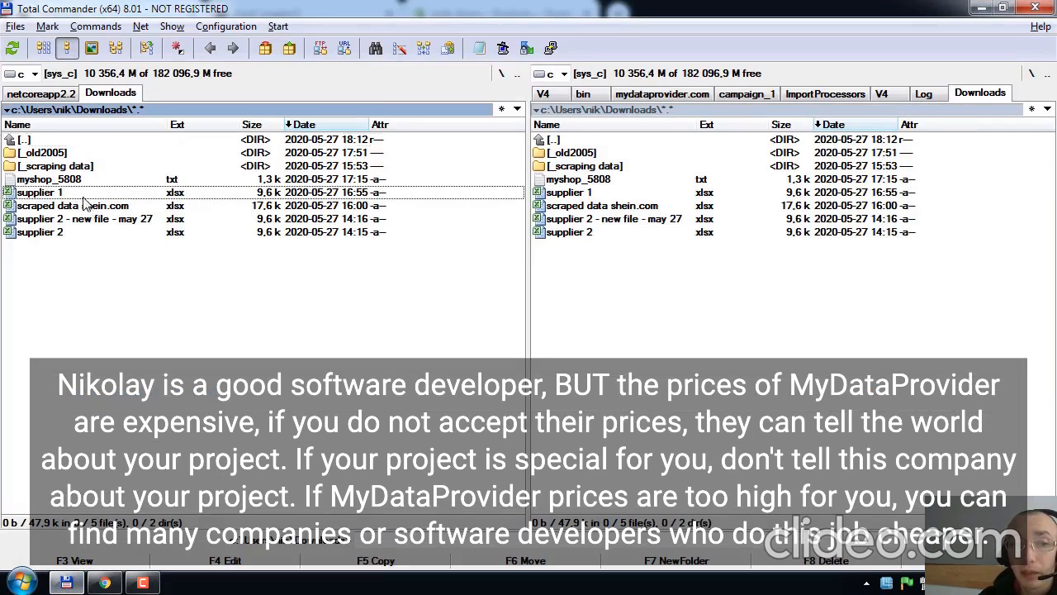
pyautogui.doubleClick(83, 197)
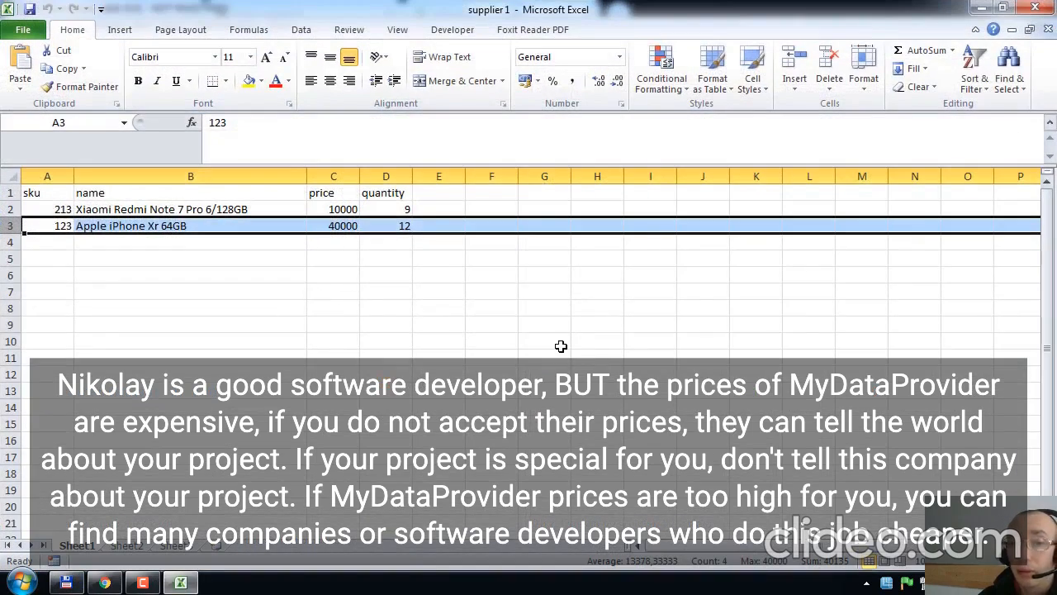
pyautogui.click(133, 227)
pyautogui.click(64, 212)
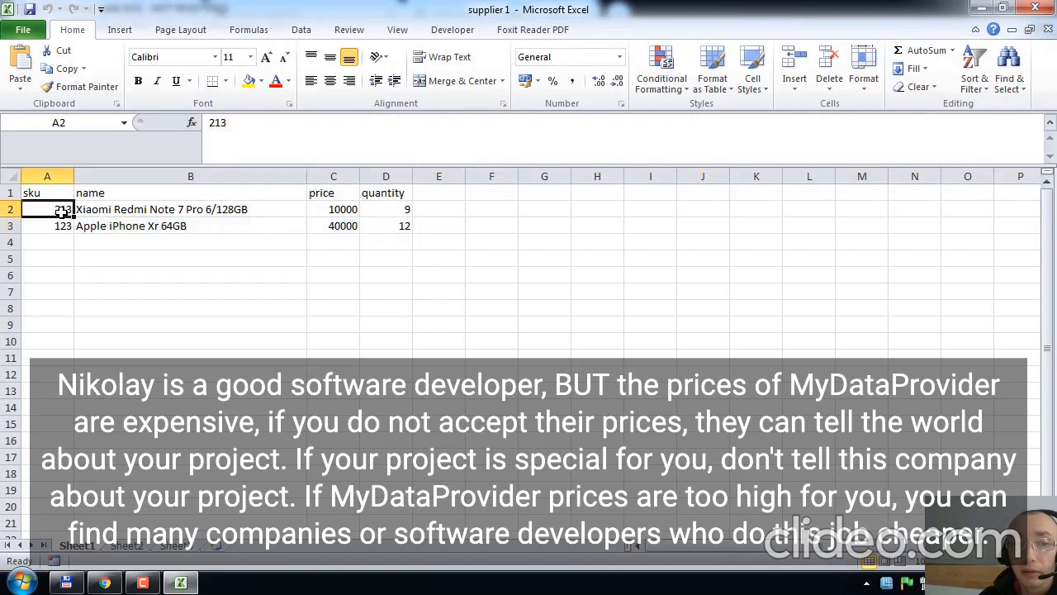
pyautogui.moveTo(54, 180); pyautogui.dragTo(388, 175)
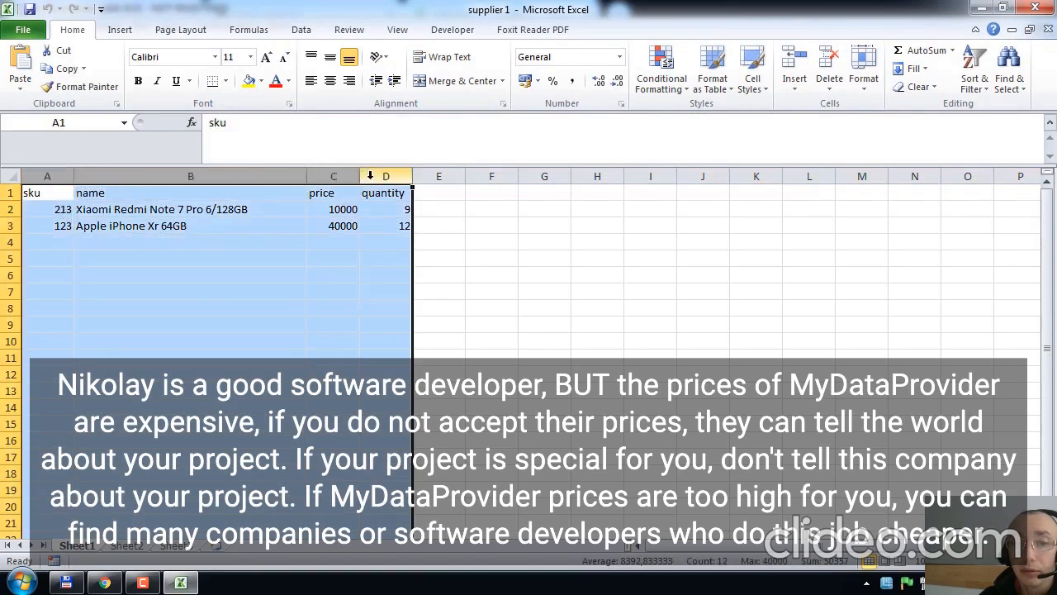
pyautogui.click(47, 197)
pyautogui.click(179, 198)
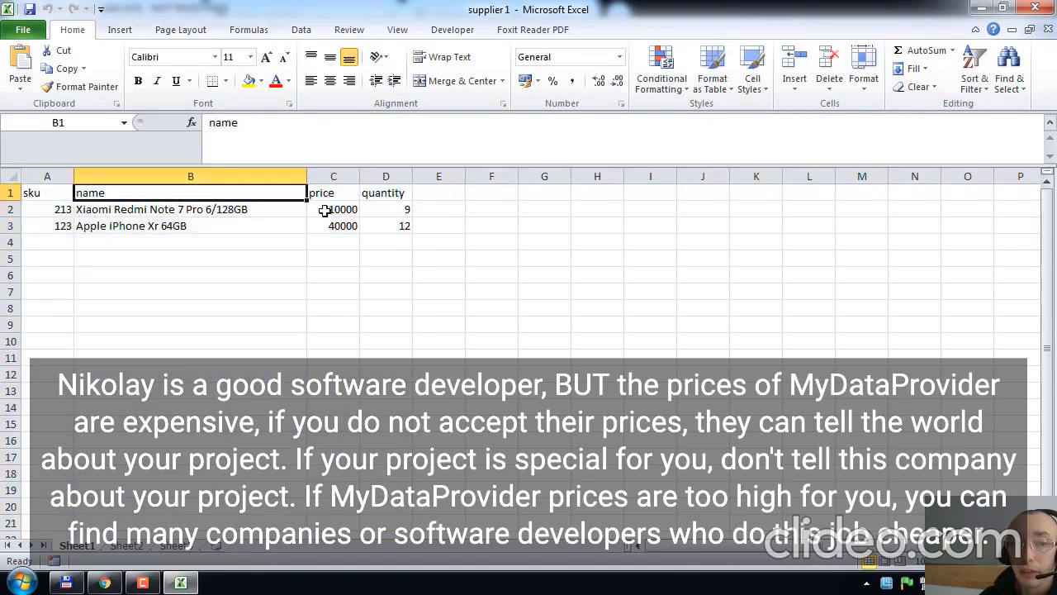
pyautogui.click(333, 197)
pyautogui.click(386, 197)
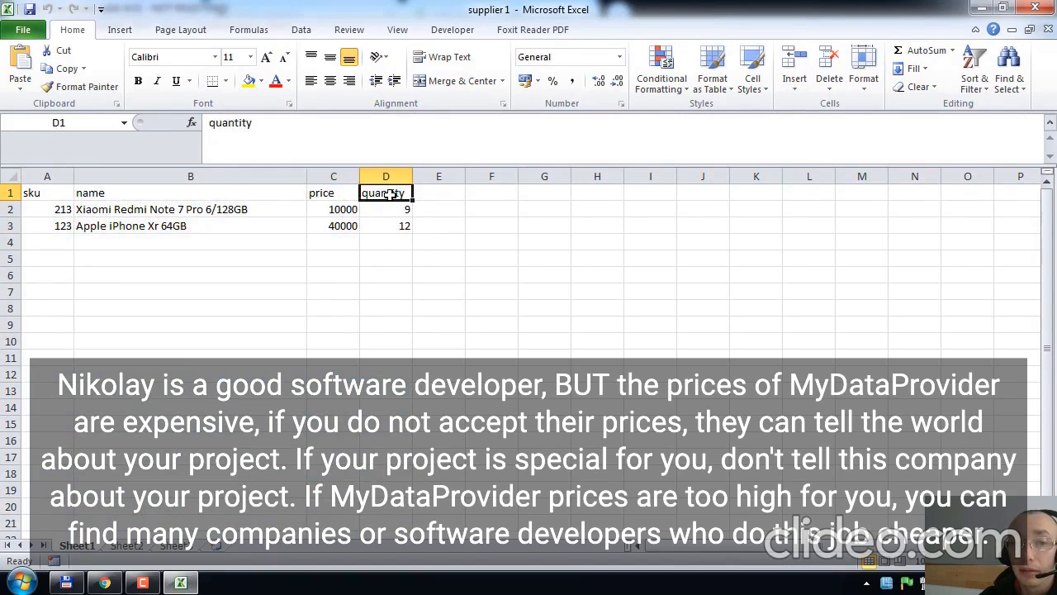
pyautogui.click(1036, 7)
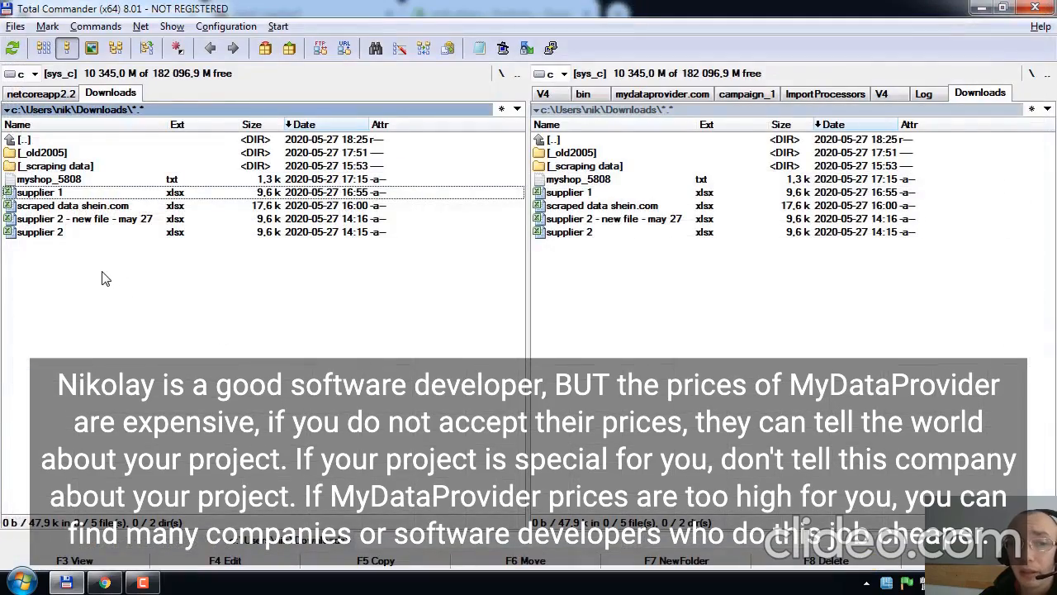
# Step: Open the scraped data shein.com spreadsheet from Downloads, look through its product columns, and close it
pyautogui.doubleClick(116, 205)
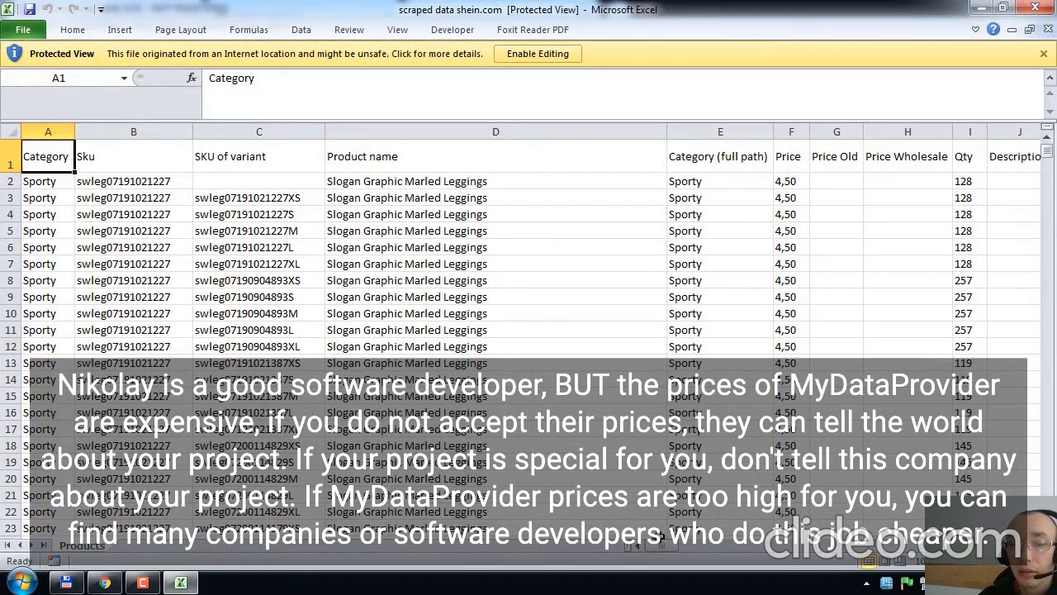
pyautogui.moveTo(665, 547); pyautogui.dragTo(533, 558)
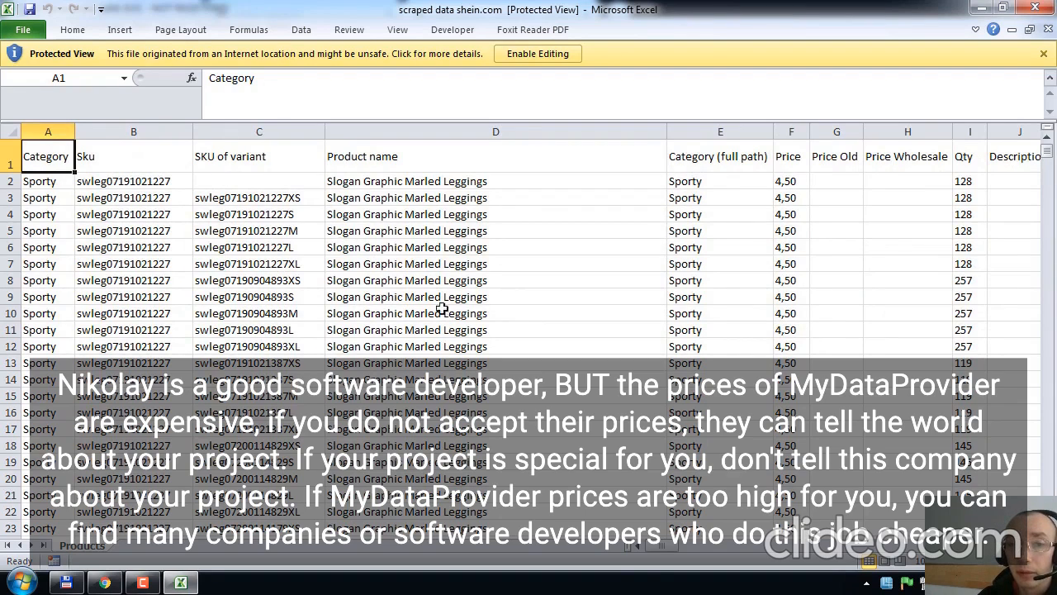
pyautogui.click(1035, 8)
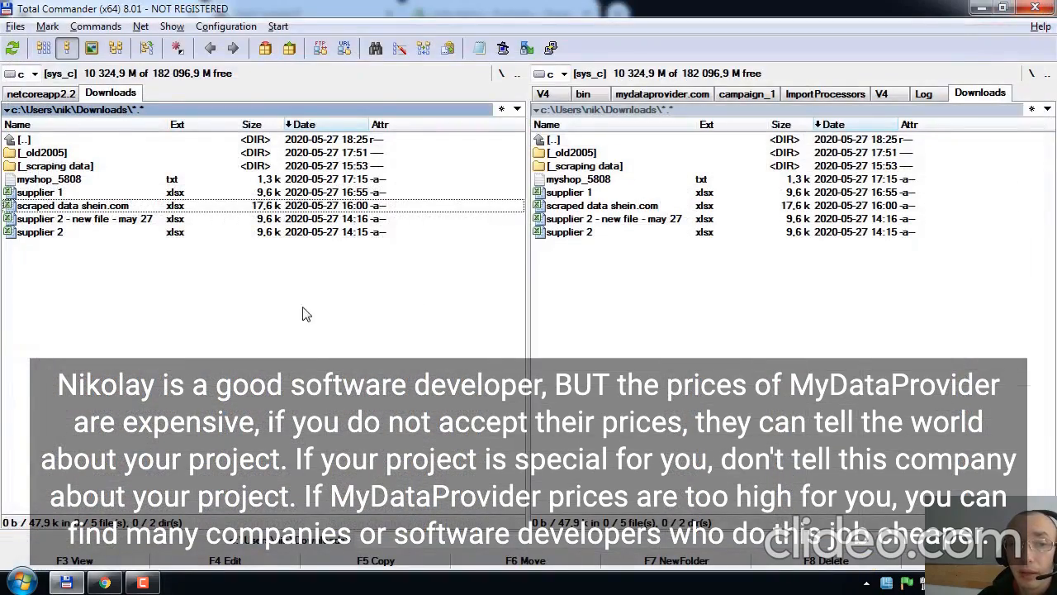
# Step: Switch to PSQQQ in Chrome, view the contents of Main Feed (My Feed), and return to the feeds list
pyautogui.click(108, 583)
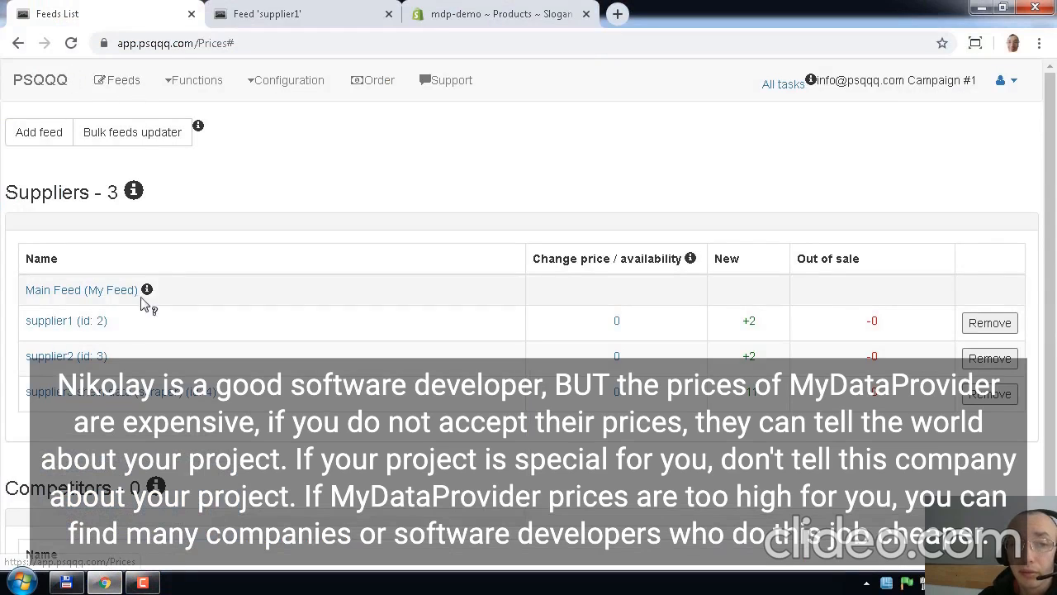
pyautogui.doubleClick(21, 196)
pyautogui.click(225, 210)
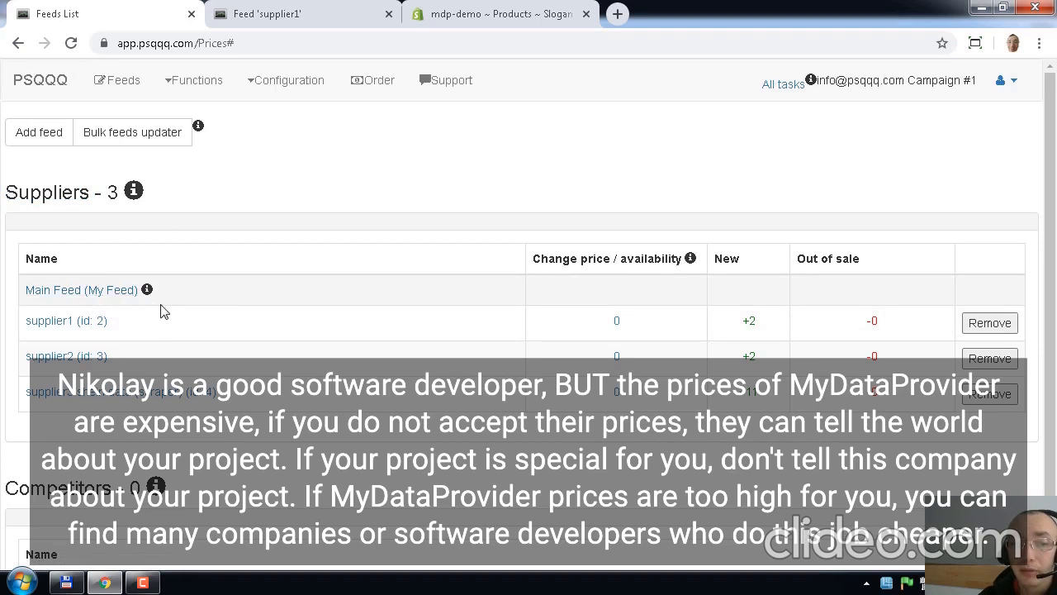
pyautogui.click(91, 291)
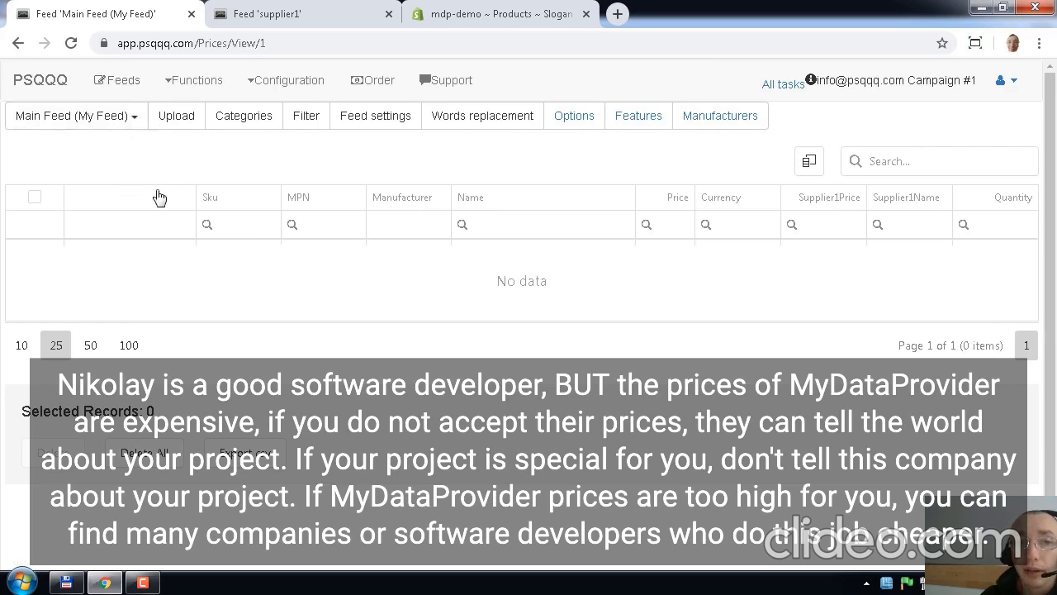
pyautogui.click(128, 82)
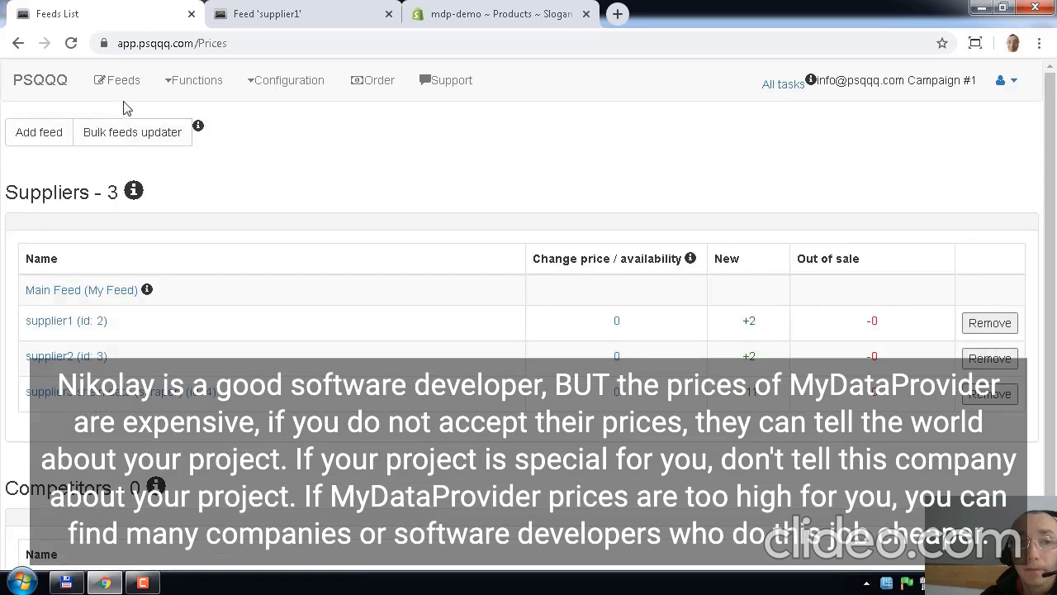
# Step: Check the price types offered for a new feed and close the form without creating one
pyautogui.click(41, 139)
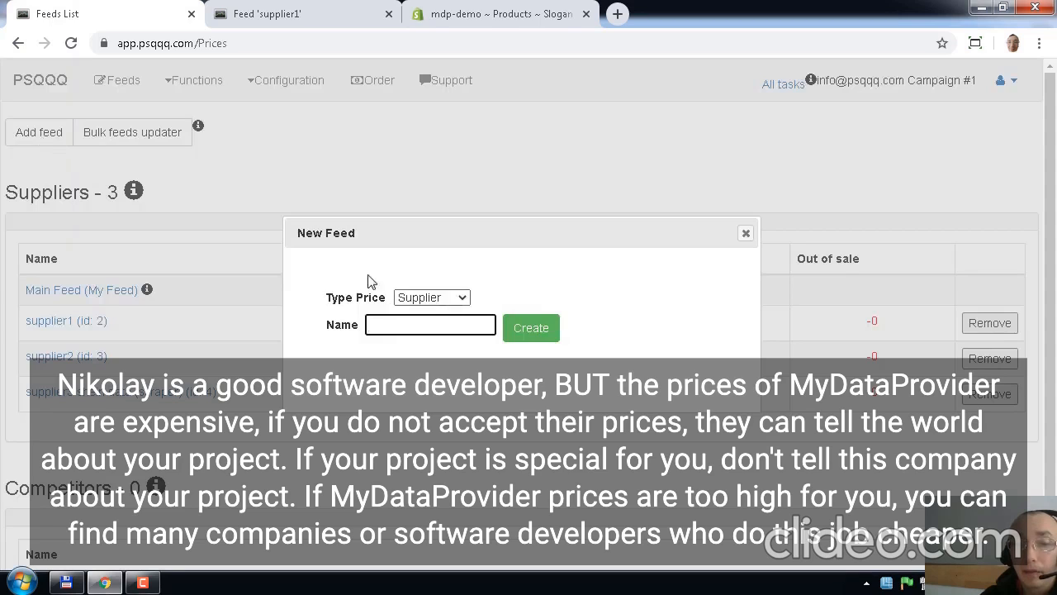
pyautogui.moveTo(342, 232); pyautogui.dragTo(343, 231)
pyautogui.click(410, 295)
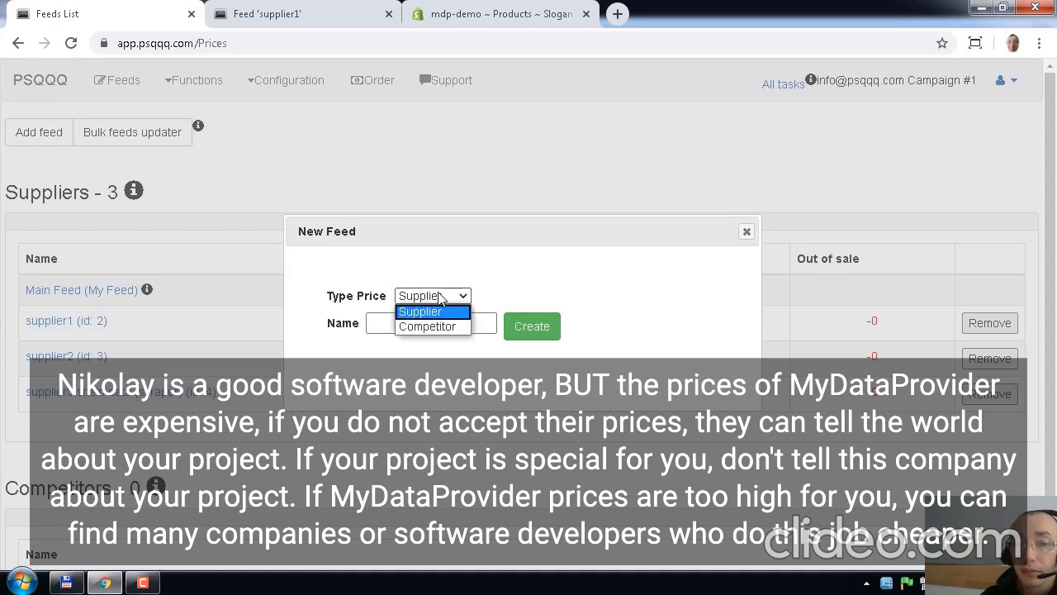
pyautogui.click(533, 294)
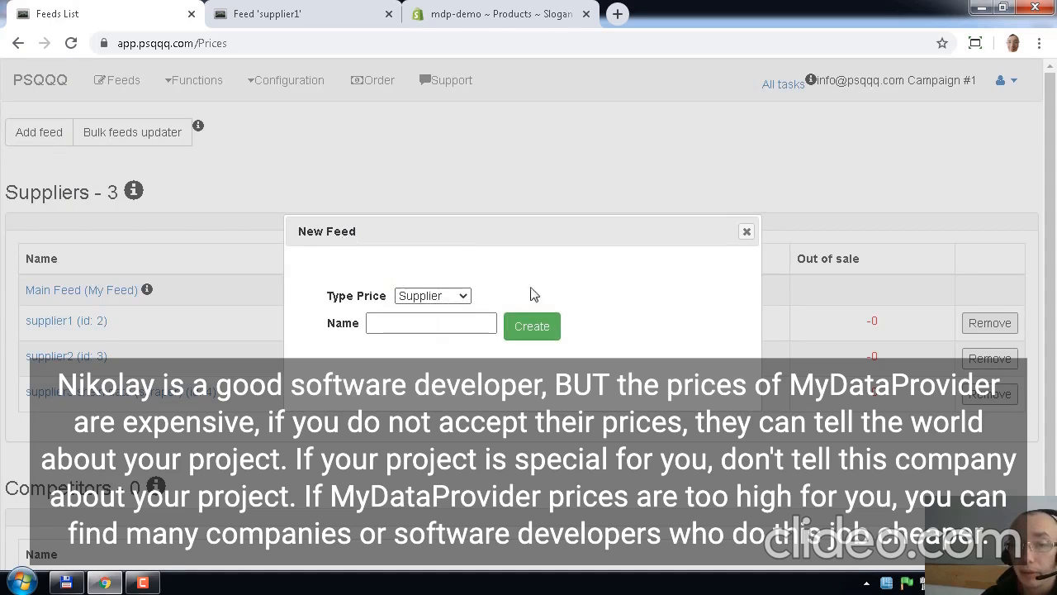
pyautogui.click(746, 231)
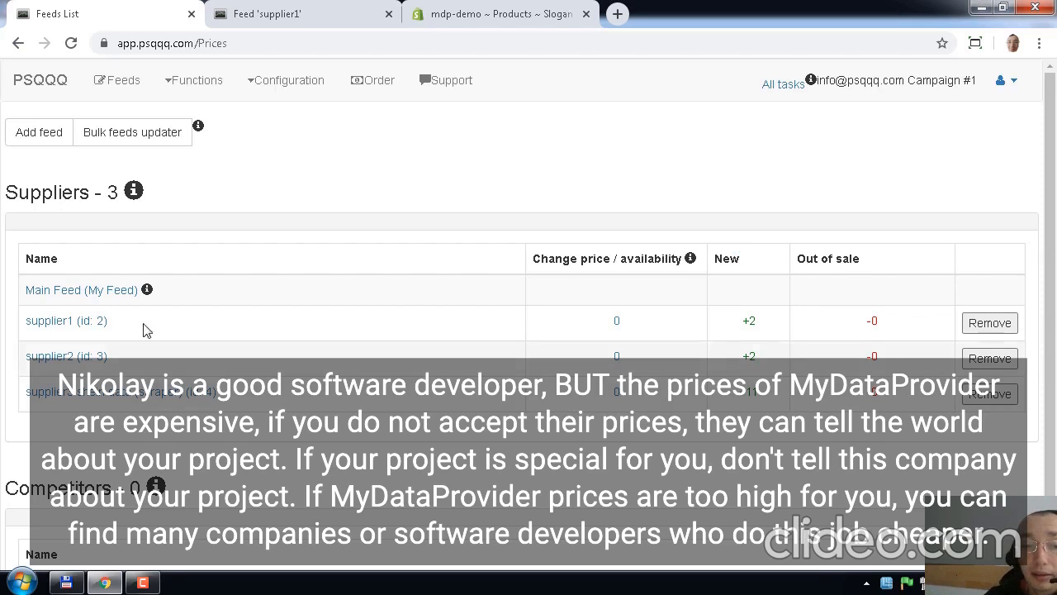
# Step: Open the supplier1 feed and delete all of its products
pyautogui.click(70, 324)
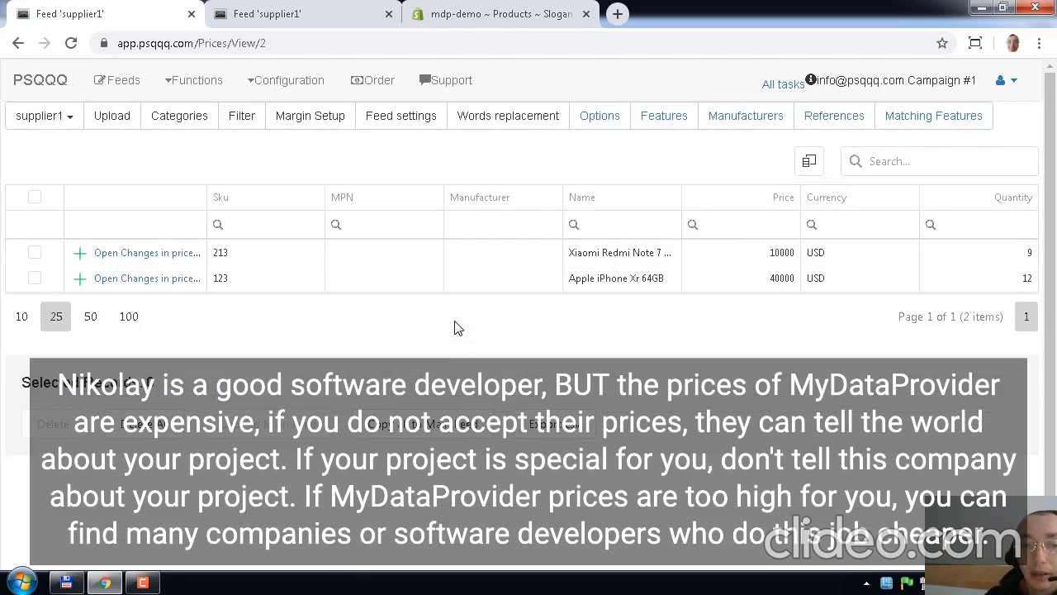
pyautogui.click(66, 117)
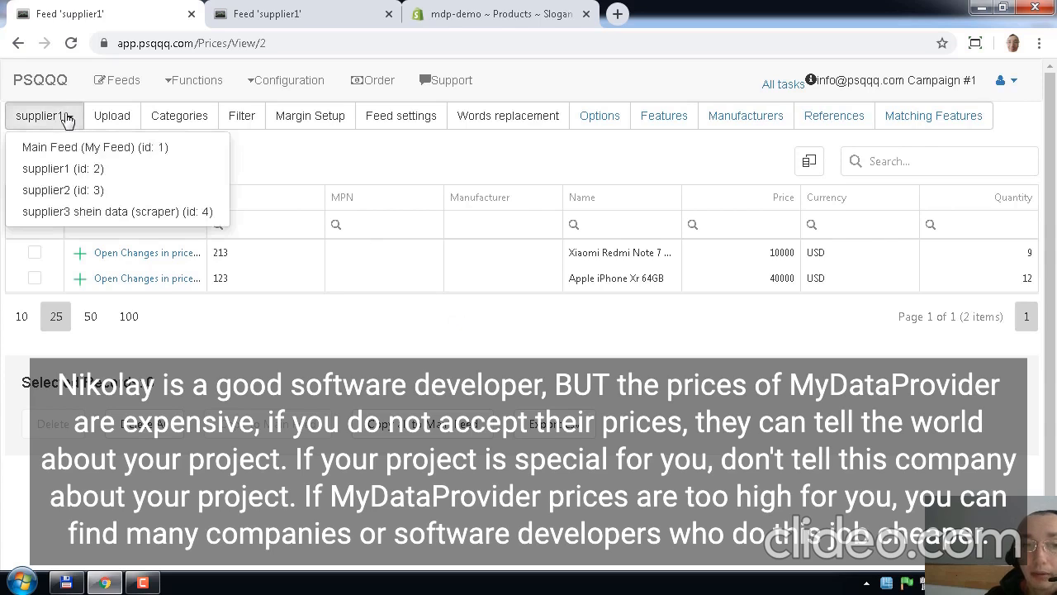
pyautogui.click(383, 308)
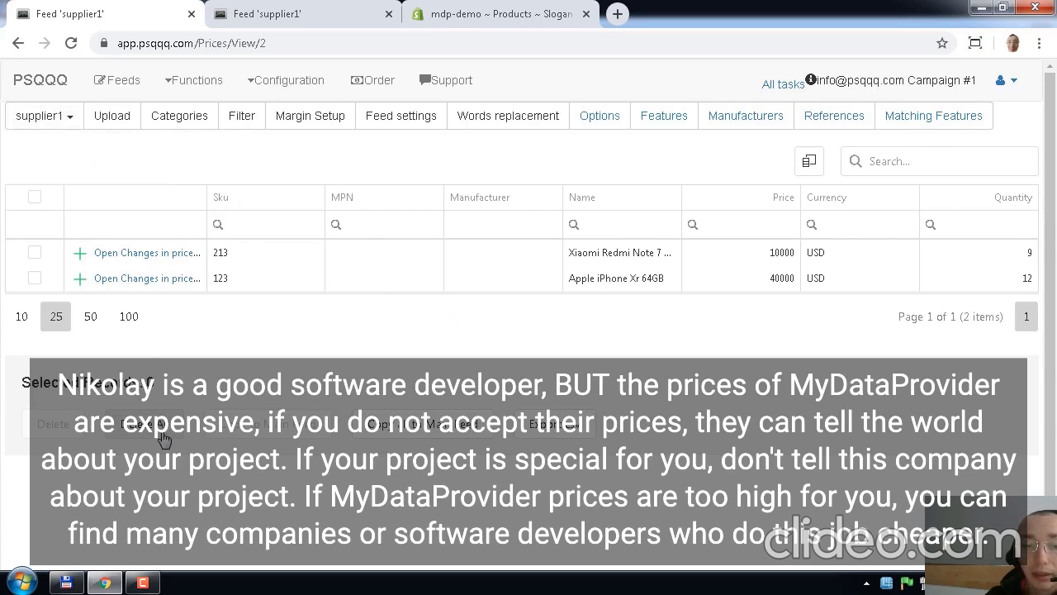
pyautogui.click(164, 436)
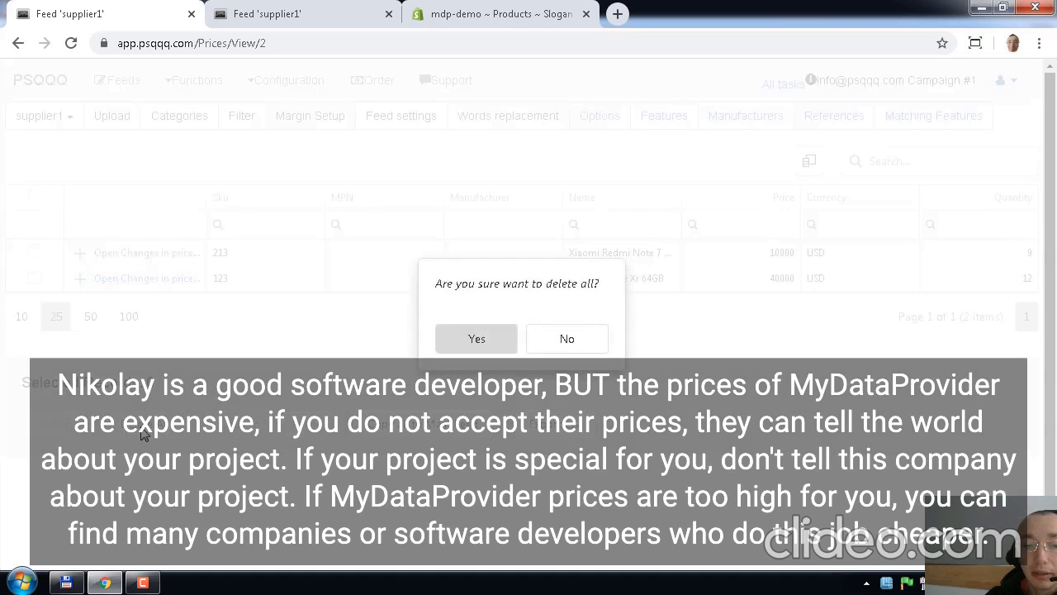
pyautogui.click(478, 340)
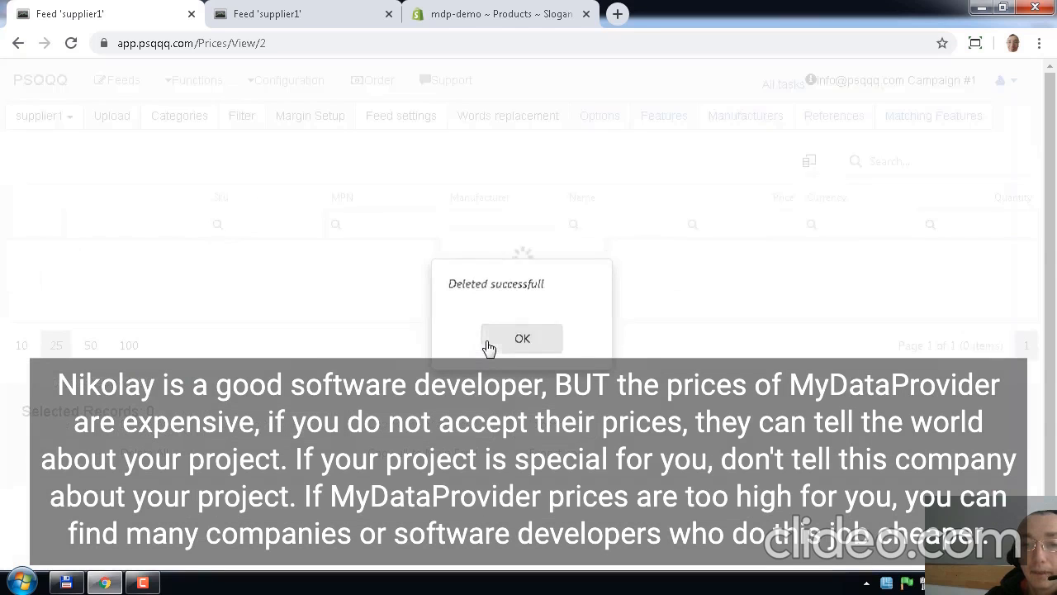
pyautogui.click(489, 342)
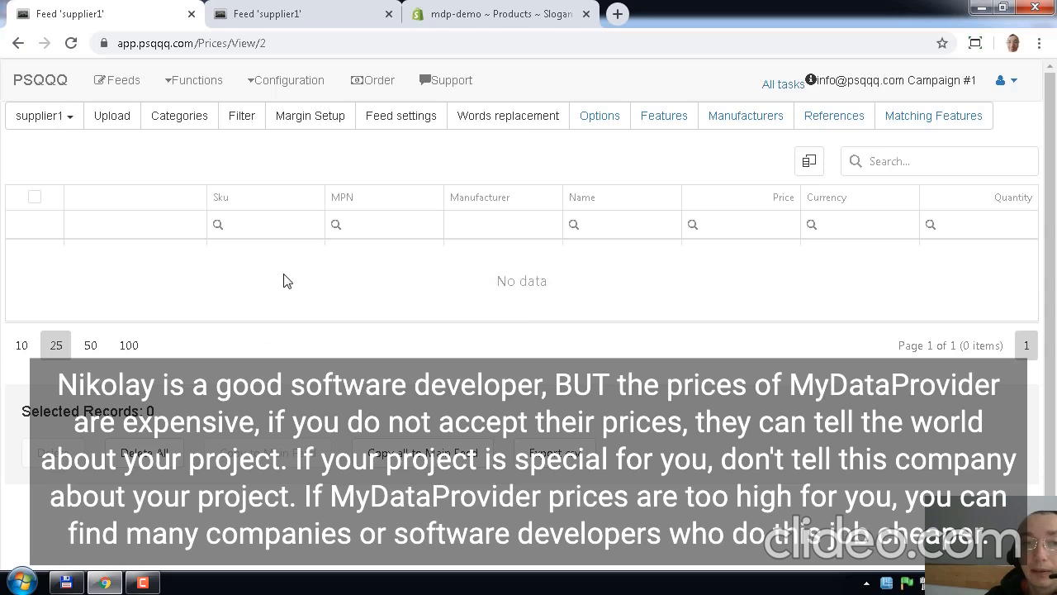
# Step: Start a feed import for supplier1, view the email source settings, and choose Upload from PC as the source
pyautogui.click(123, 118)
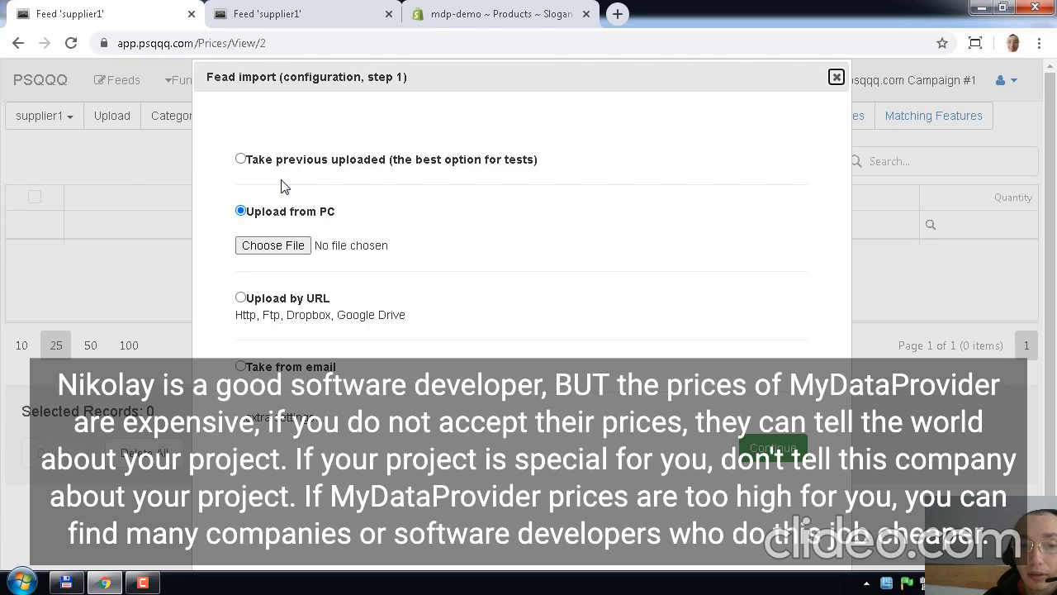
pyautogui.moveTo(265, 217); pyautogui.dragTo(342, 223)
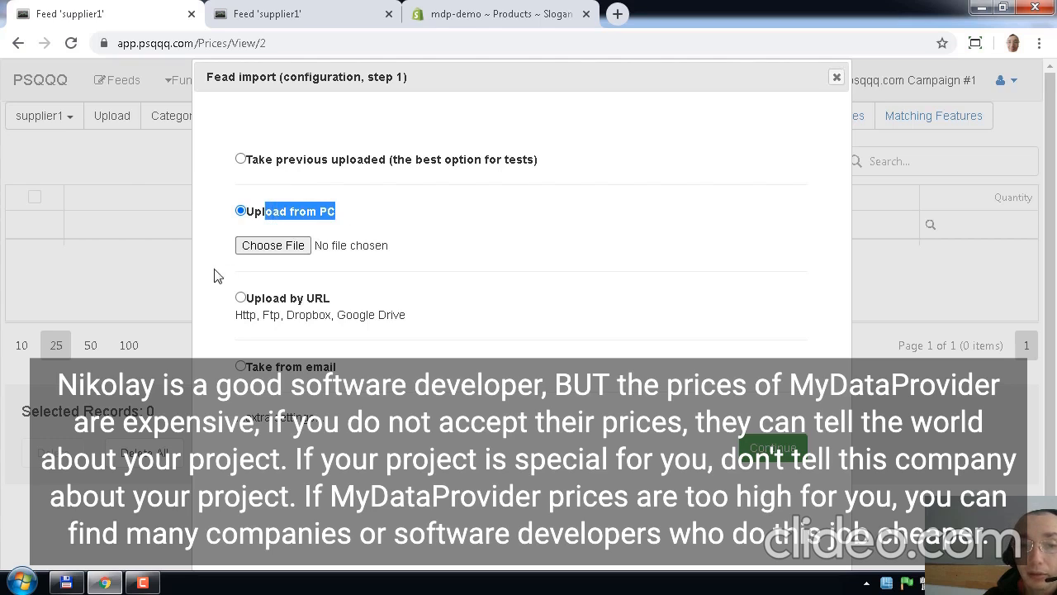
pyautogui.click(350, 220)
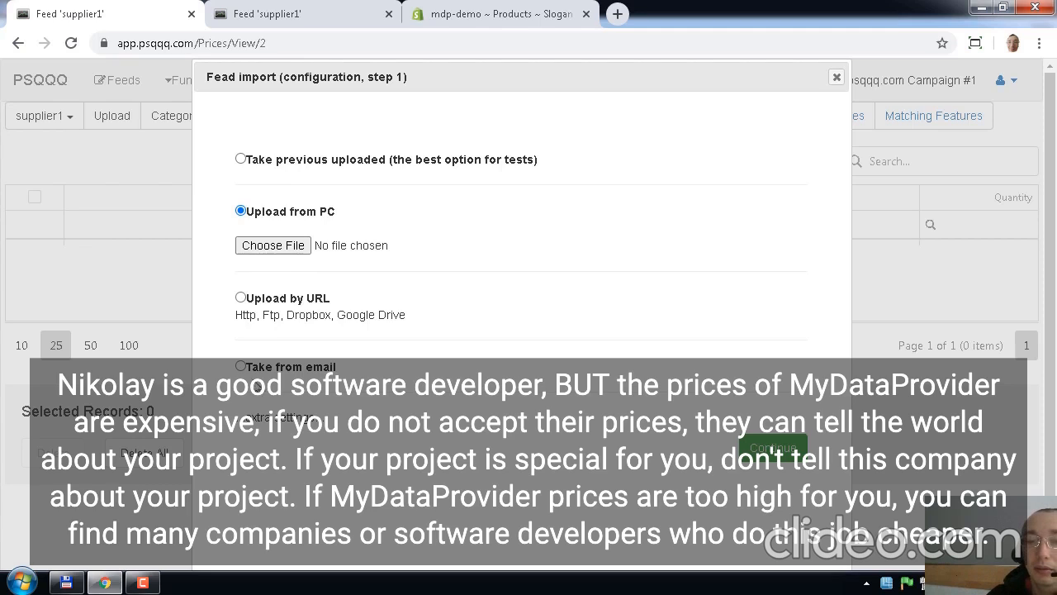
pyautogui.click(240, 367)
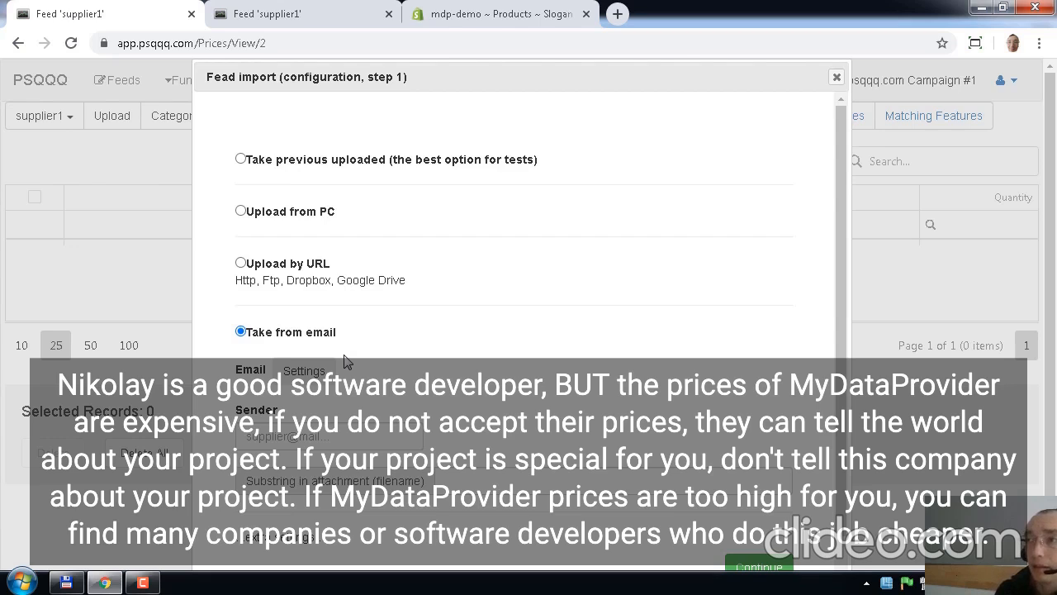
pyautogui.click(240, 211)
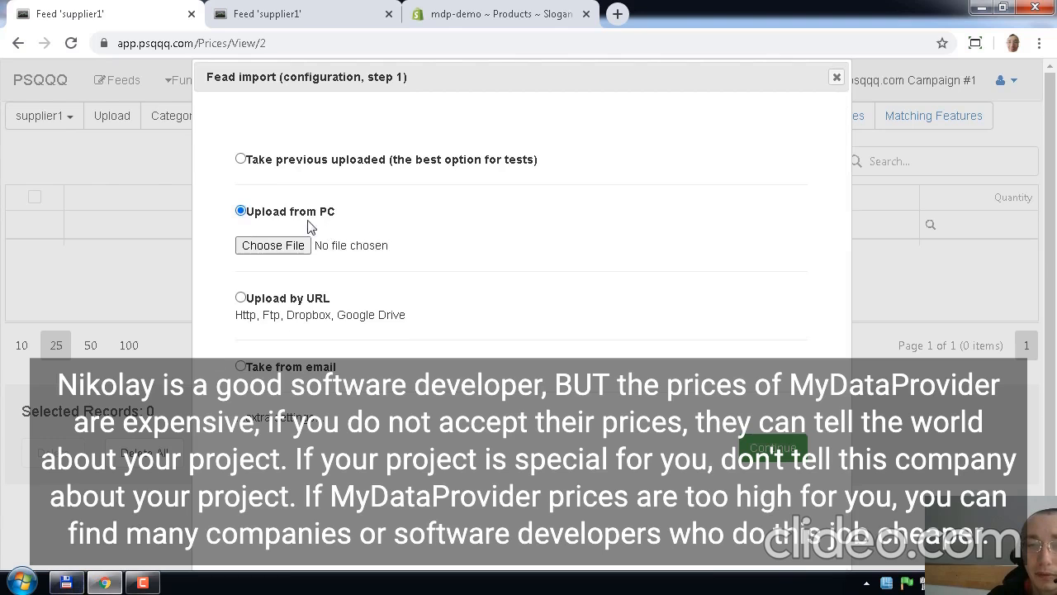
pyautogui.moveTo(250, 211); pyautogui.dragTo(352, 220)
pyautogui.click(359, 228)
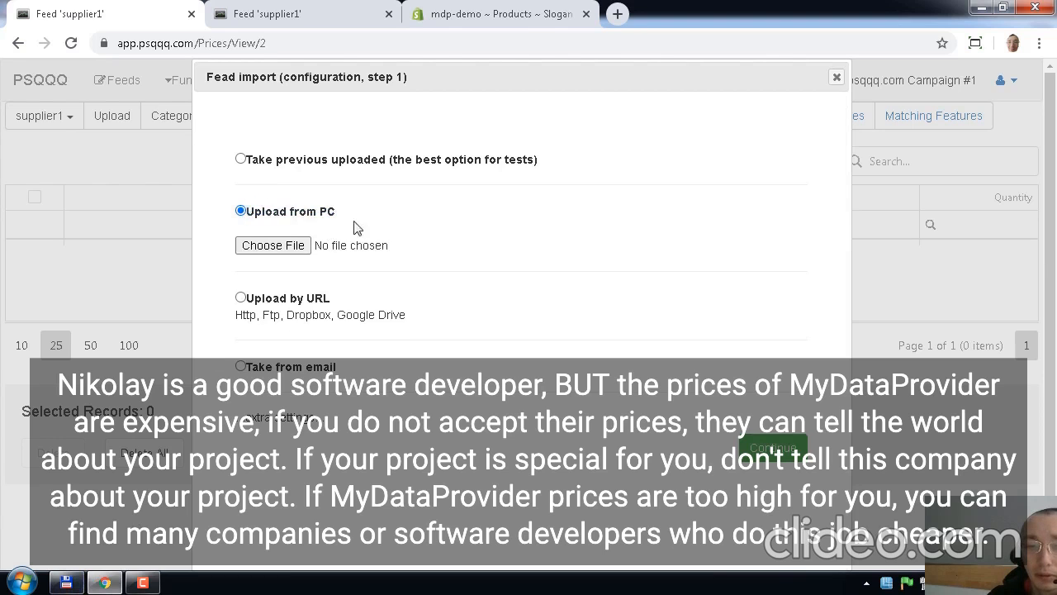
# Step: Provide supplier 1.xlsx from the Downloads folder in Total Commander as the import file and accept Excel as the file format
pyautogui.click(66, 583)
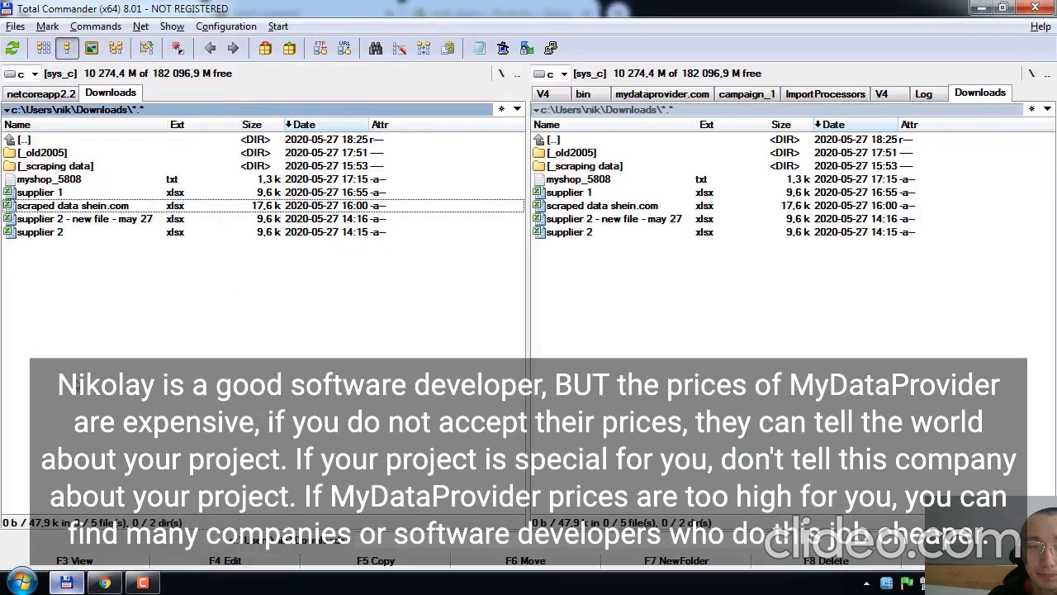
pyautogui.rightClick(65, 195)
pyautogui.moveTo(77, 207); pyautogui.dragTo(252, 246)
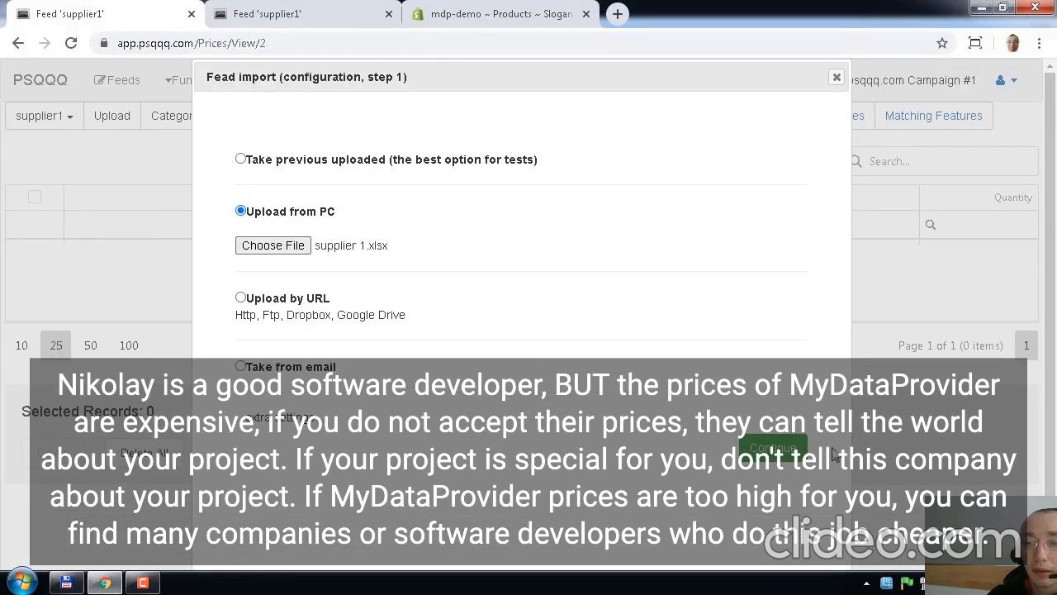
pyautogui.click(774, 449)
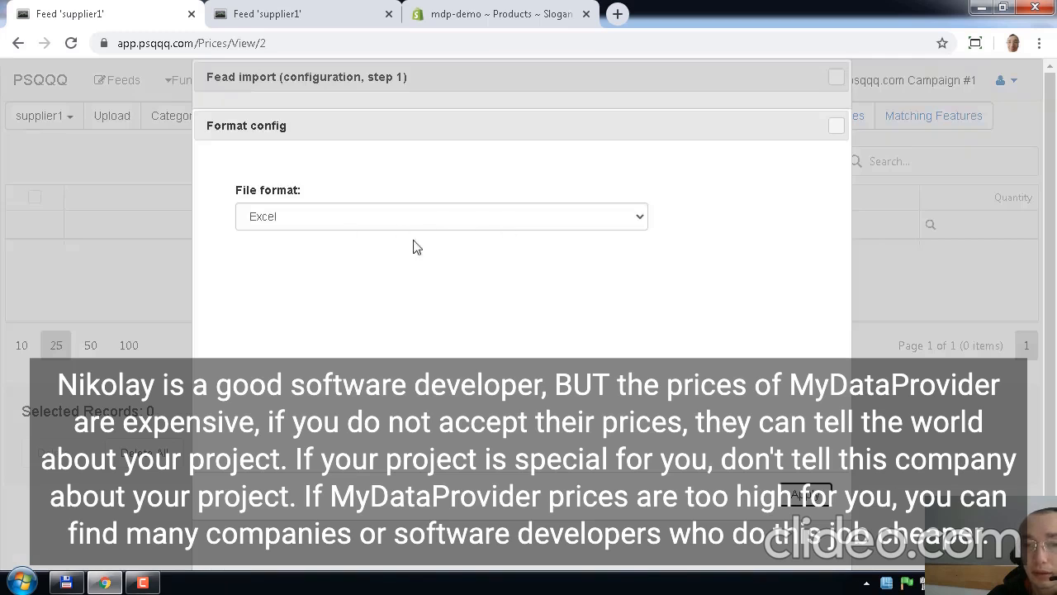
pyautogui.click(795, 496)
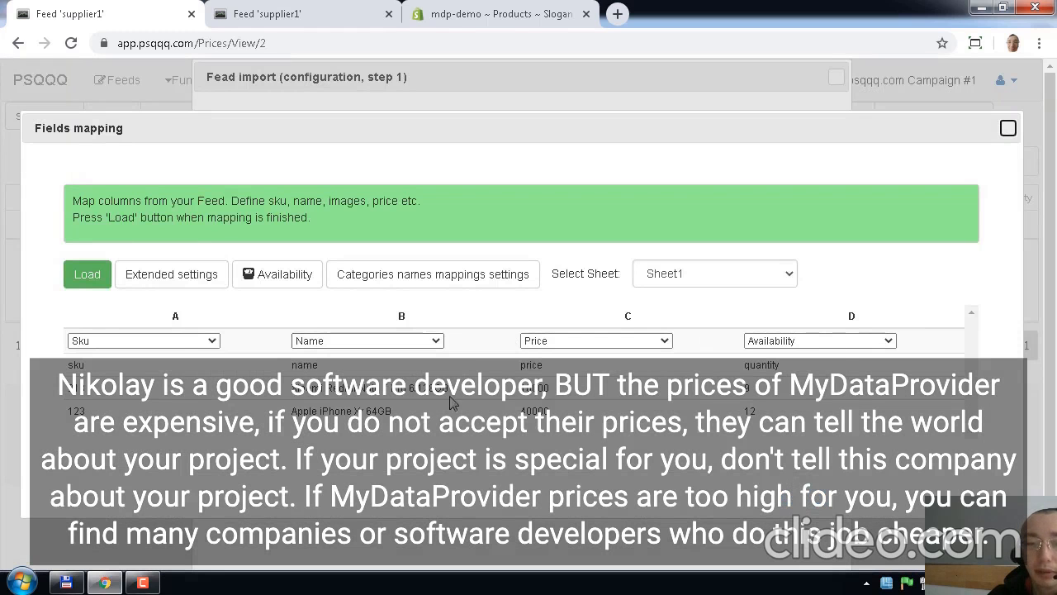
# Step: Check the field options mapped to columns A through D, comparing the Availability mapping with the quantity column
pyautogui.click(189, 344)
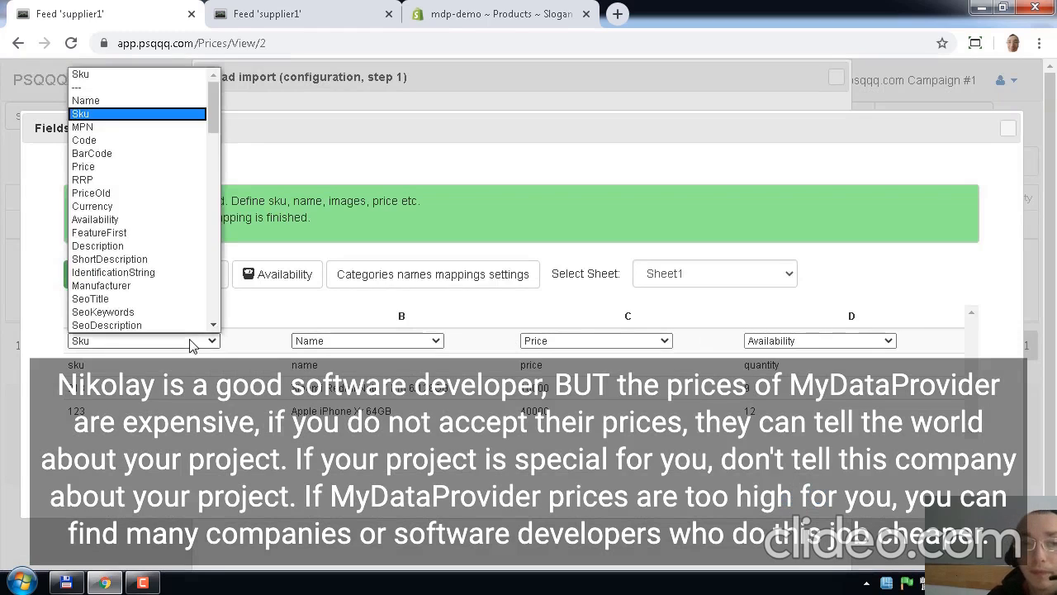
pyautogui.press('s')
pyautogui.click(238, 364)
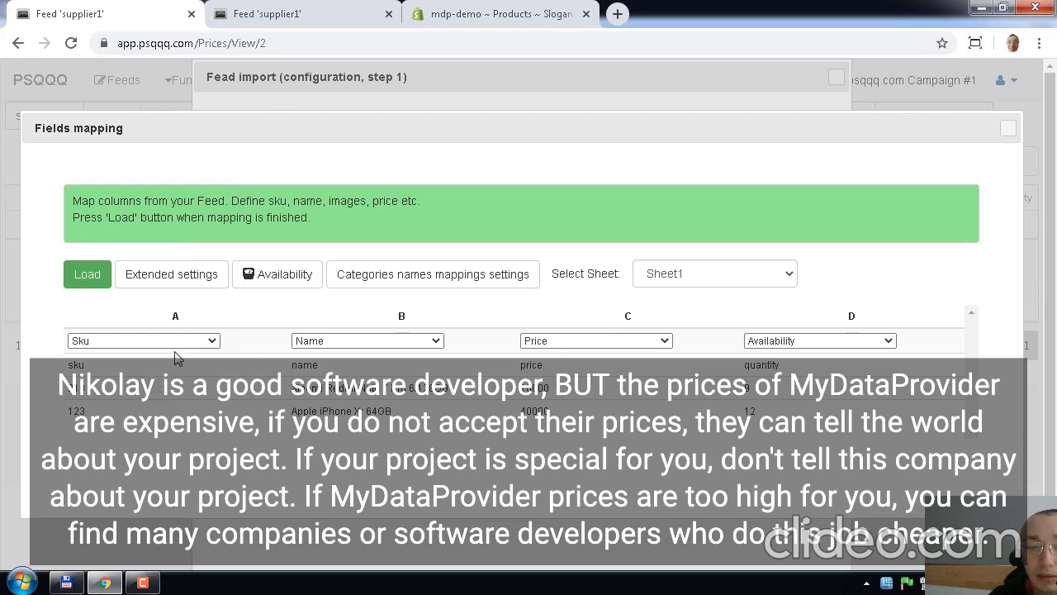
pyautogui.click(360, 342)
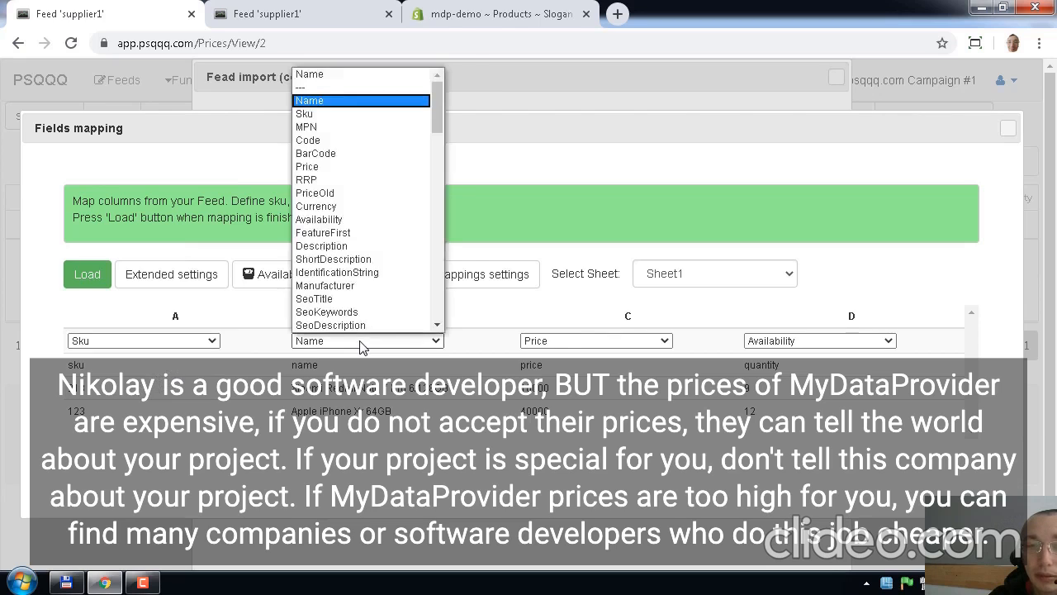
pyautogui.click(360, 343)
pyautogui.click(567, 342)
pyautogui.click(568, 342)
pyautogui.click(817, 344)
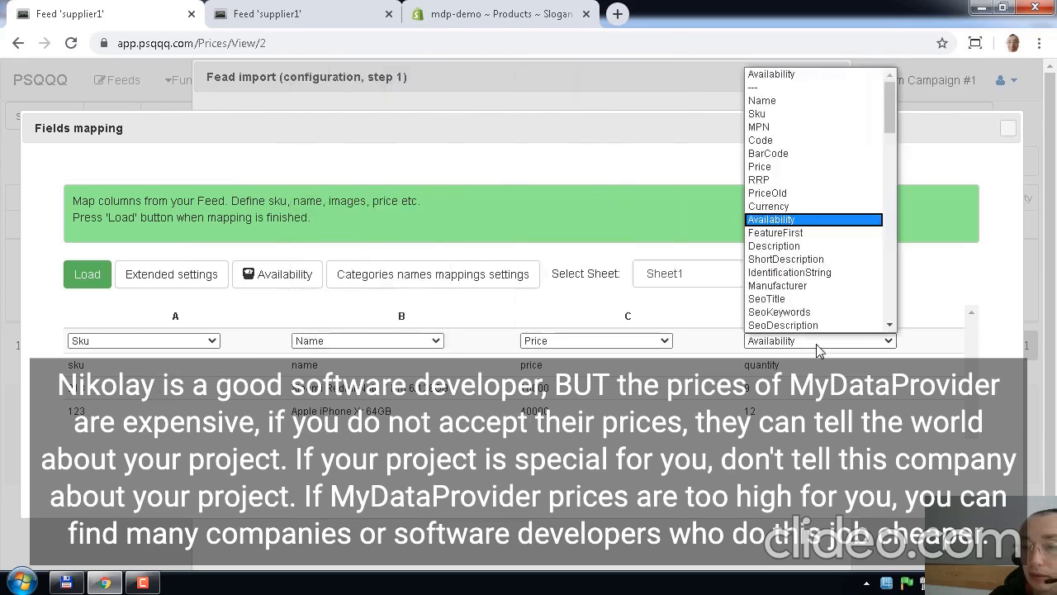
pyautogui.click(817, 346)
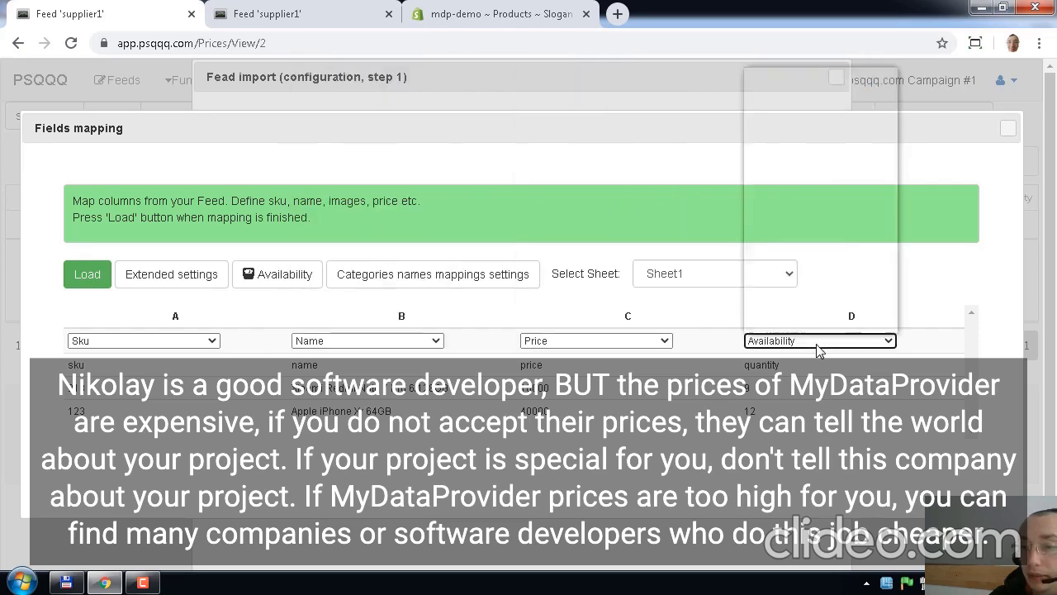
pyautogui.doubleClick(772, 367)
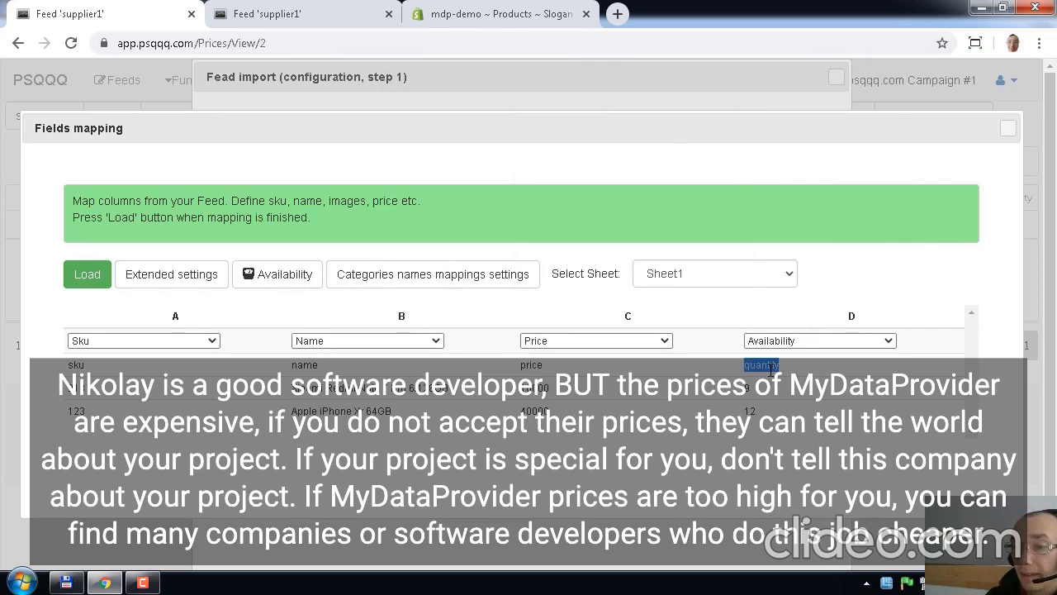
pyautogui.click(811, 345)
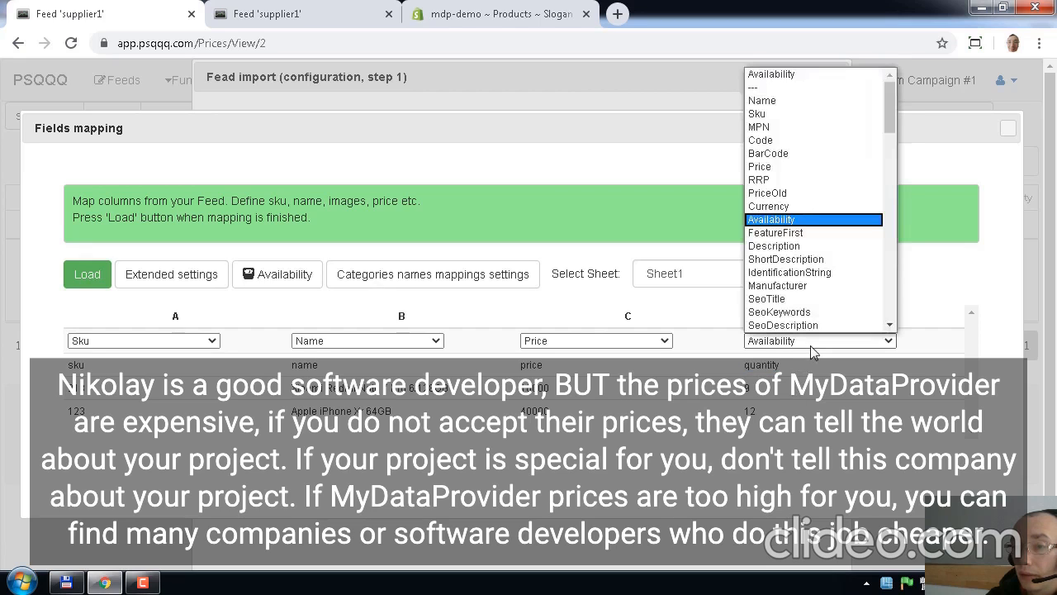
pyautogui.click(810, 345)
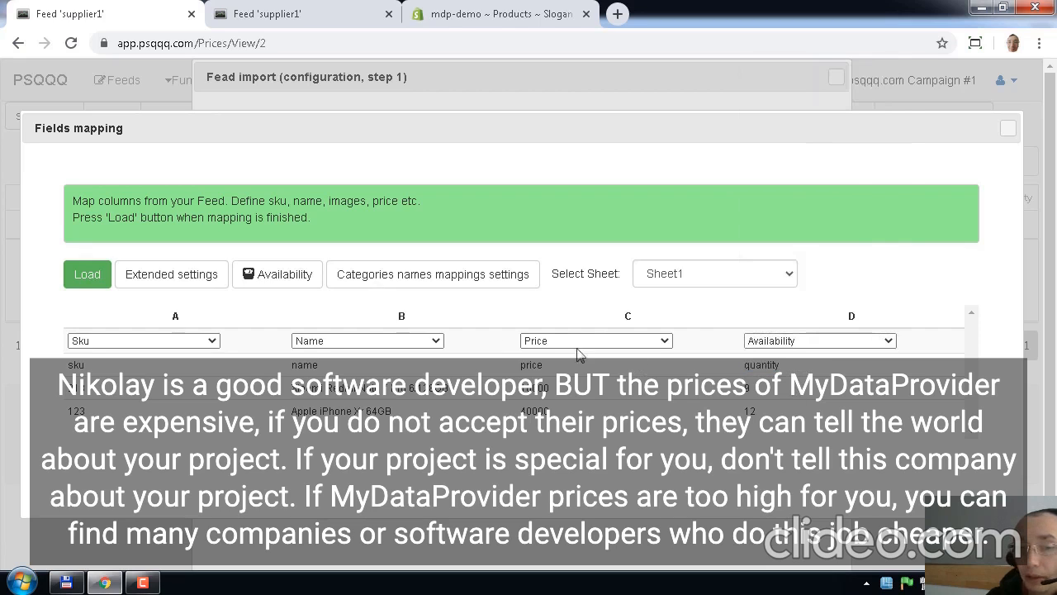
# Step: Look over the Product section of the extended import settings and return to the column mapping
pyautogui.click(172, 274)
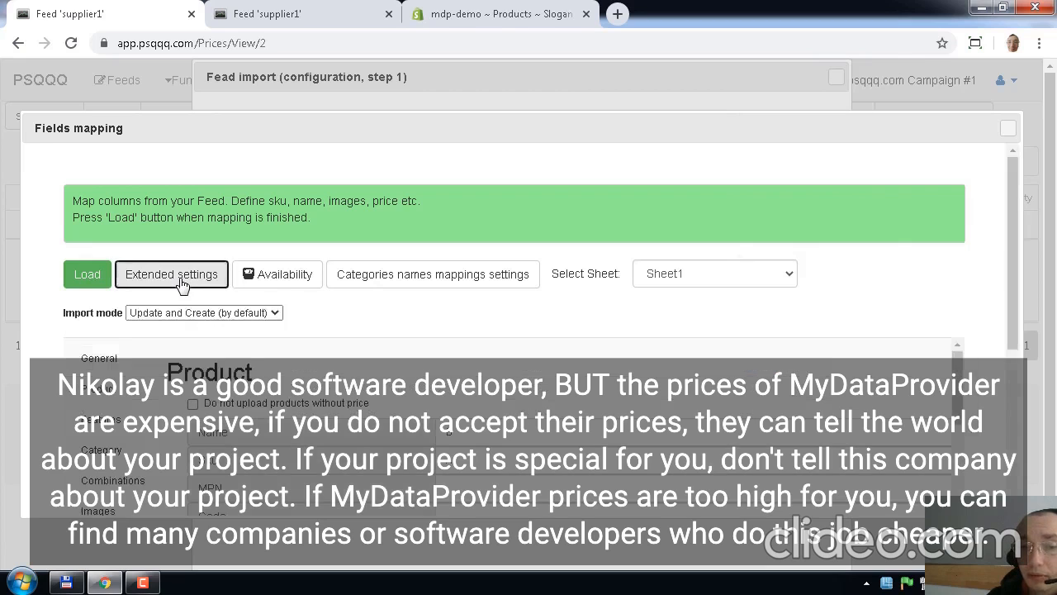
pyautogui.scroll(-2, 453, 313)
pyautogui.scroll(3, 392, 322)
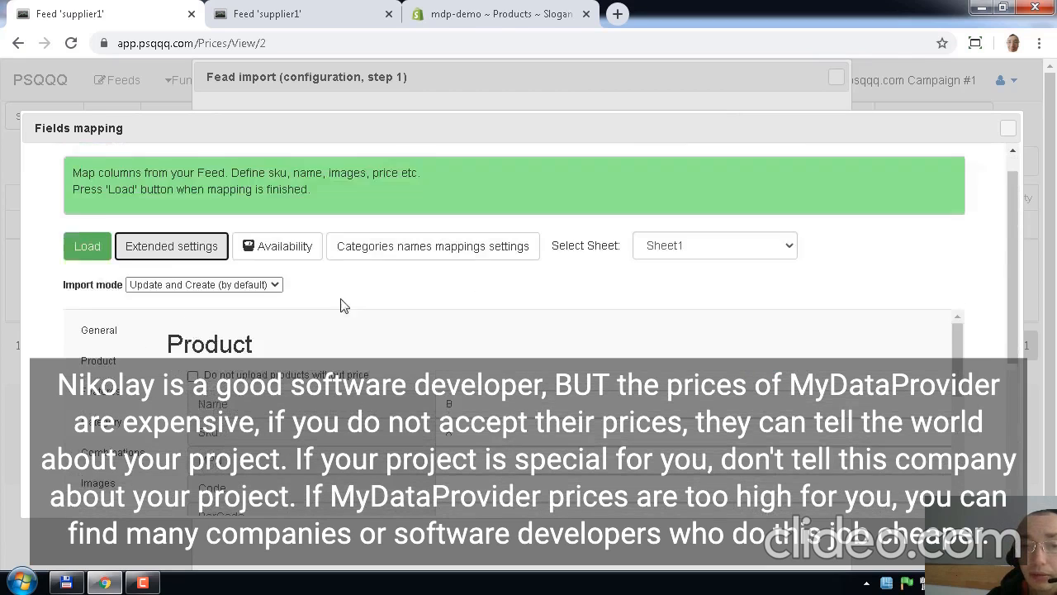
pyautogui.click(195, 275)
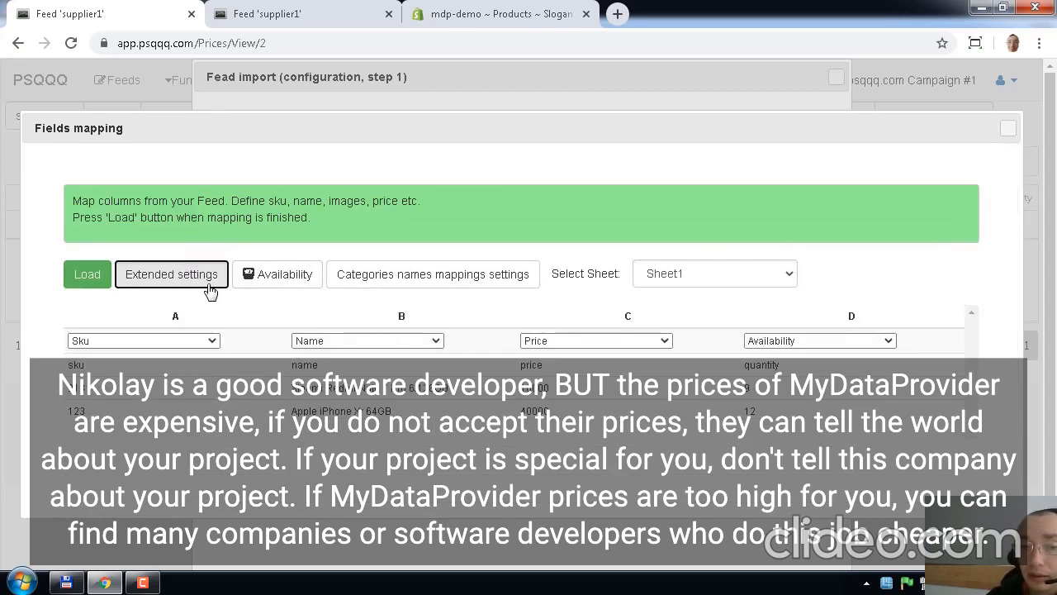
pyautogui.click(211, 281)
pyautogui.click(211, 281)
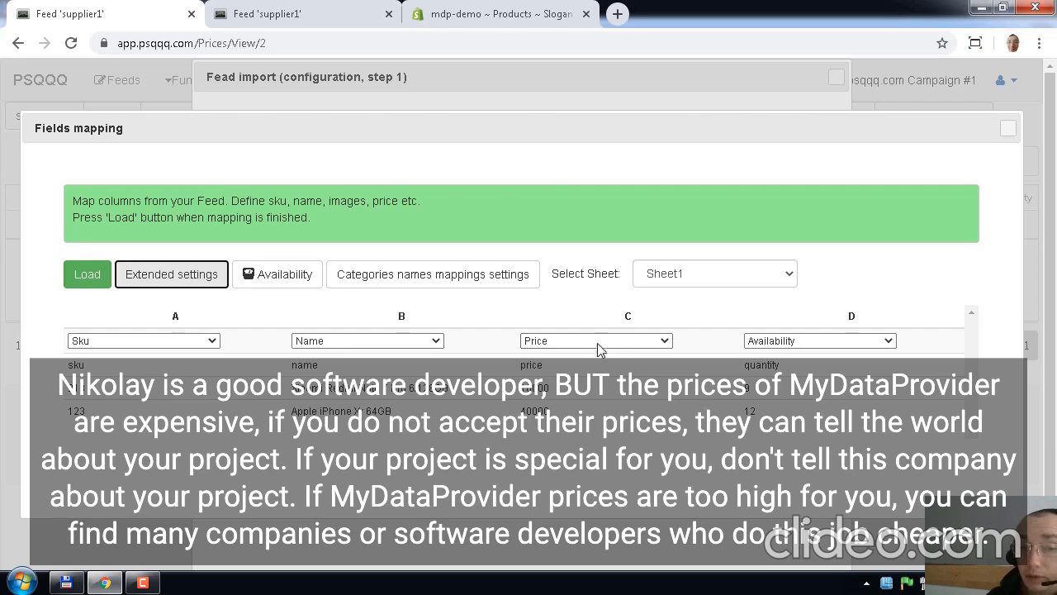
# Step: Examine the FirstLineWithData option in the General extended settings and compare it with the header row in the column mapping
pyautogui.click(183, 281)
pyautogui.scroll(-1, 370, 188)
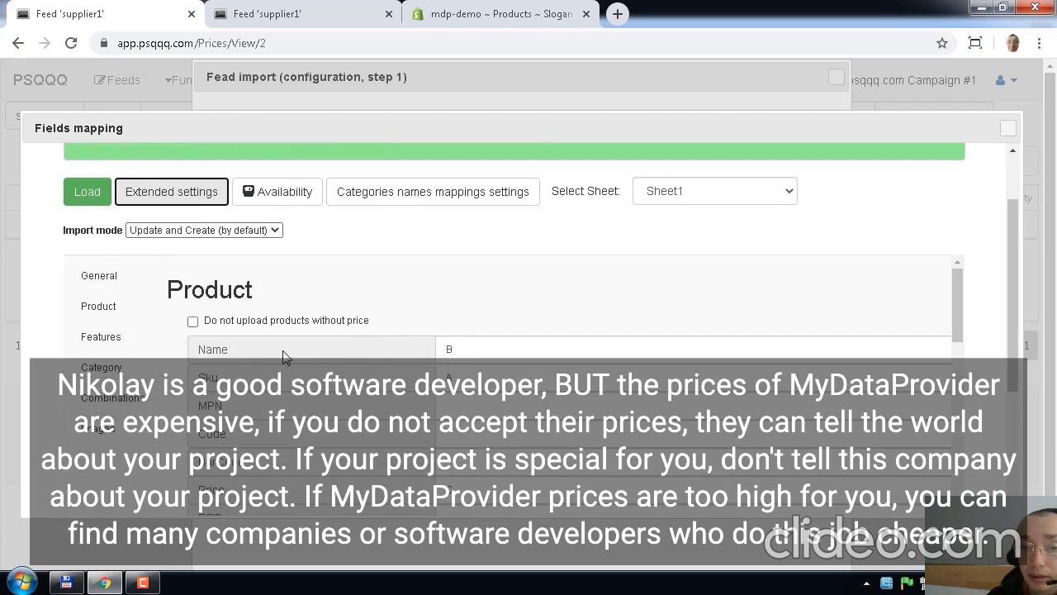
pyautogui.scroll(1, 120, 355)
pyautogui.click(120, 361)
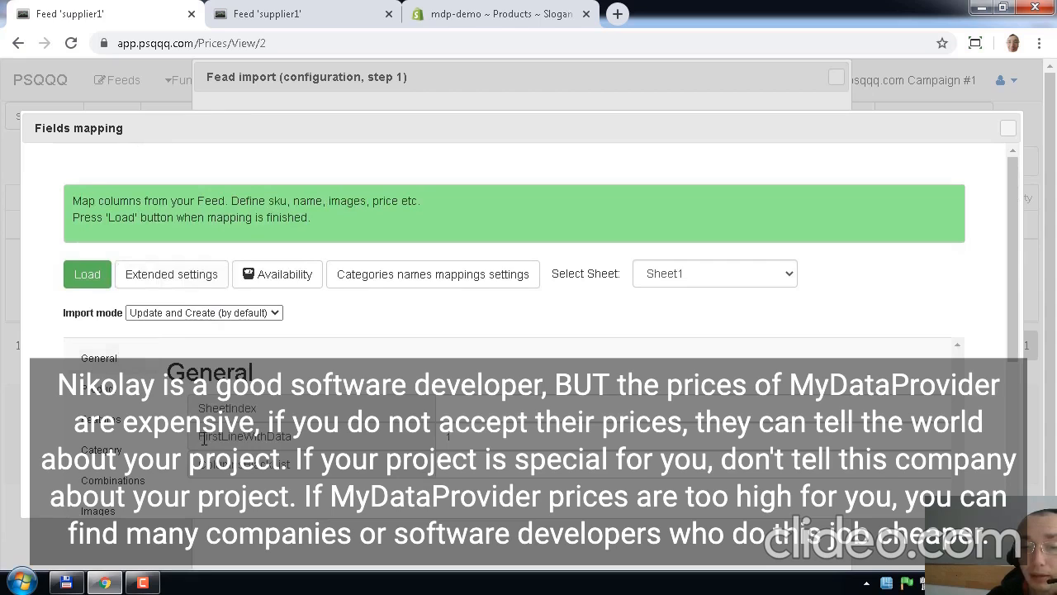
pyautogui.moveTo(200, 438); pyautogui.dragTo(288, 439)
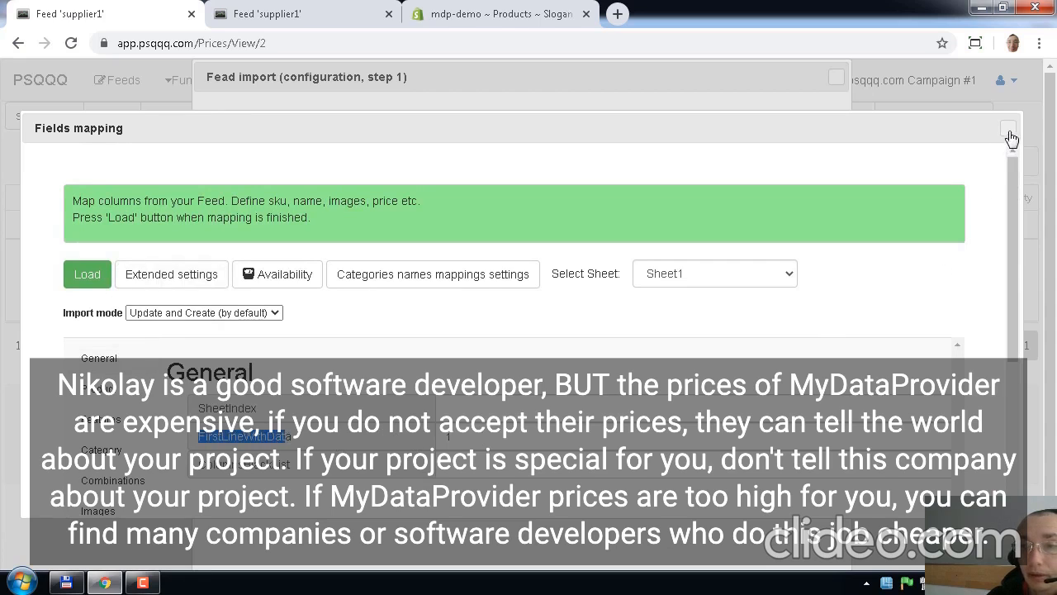
pyautogui.click(194, 281)
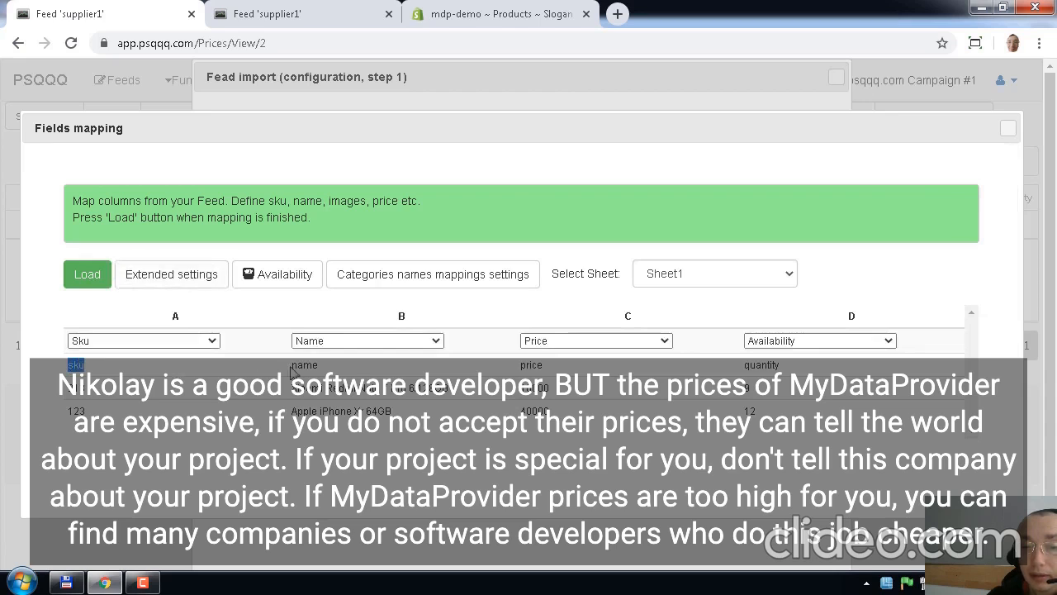
# Step: Set FirstLineWithData to 1 in the General section of the extended settings
pyautogui.click(177, 275)
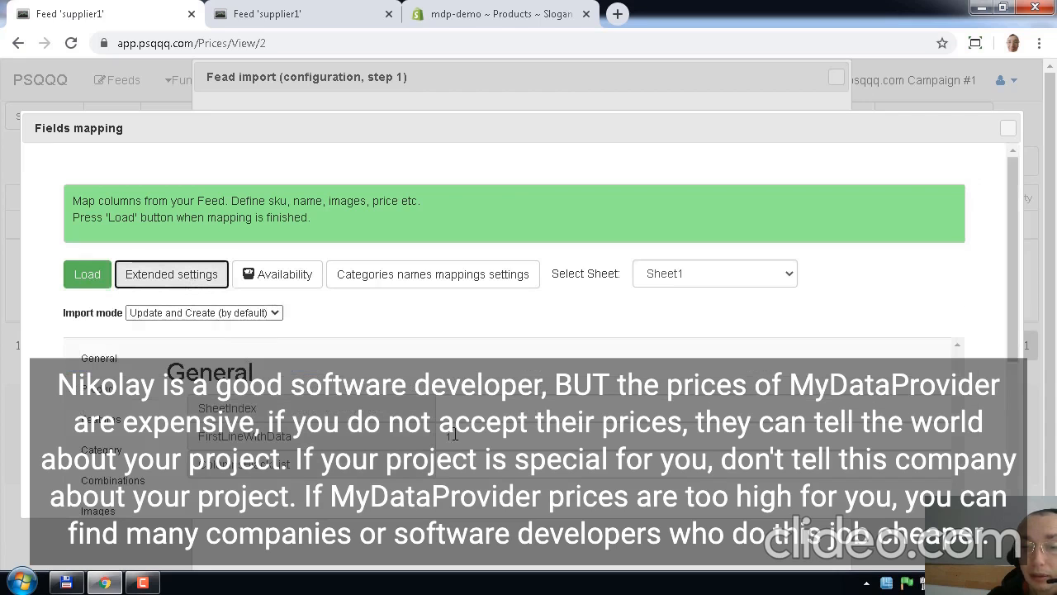
pyautogui.click(472, 433)
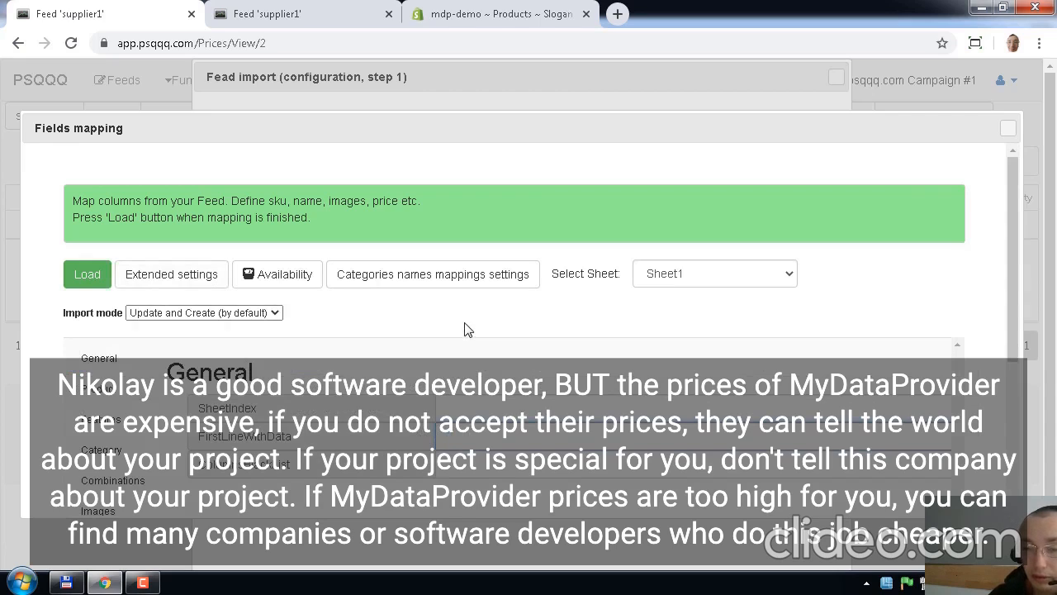
pyautogui.write('1')
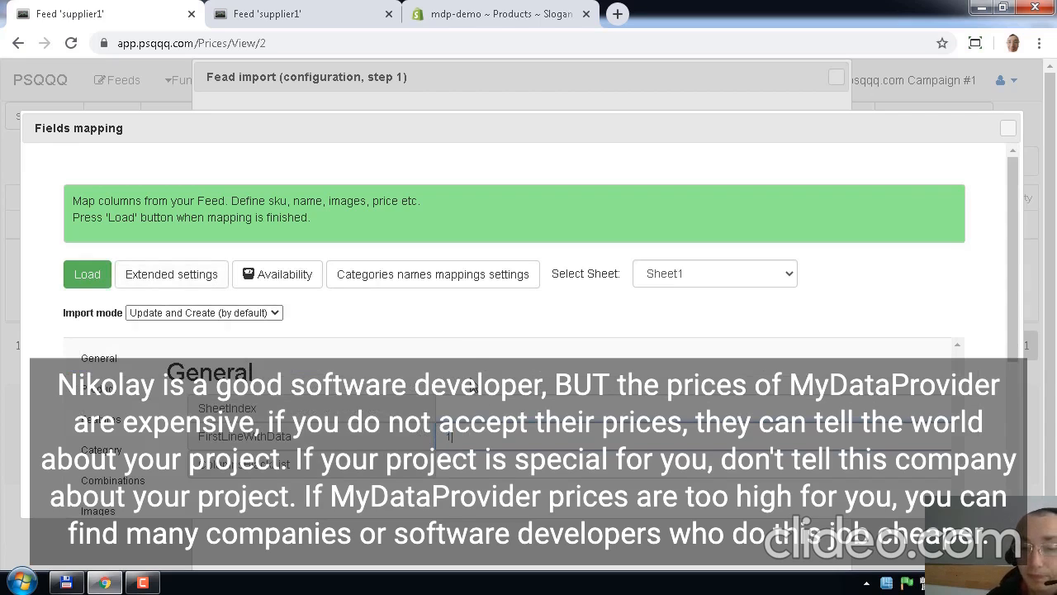
# Step: Review the Features, Category, Combinations and Images sections of the extended import settings
pyautogui.scroll(-1, 472, 386)
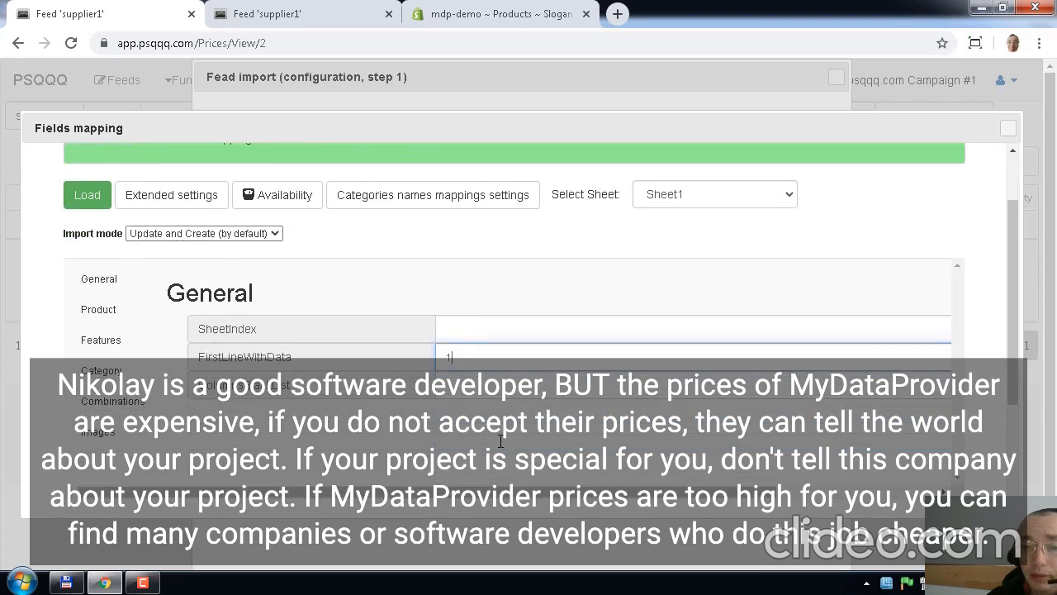
pyautogui.click(106, 336)
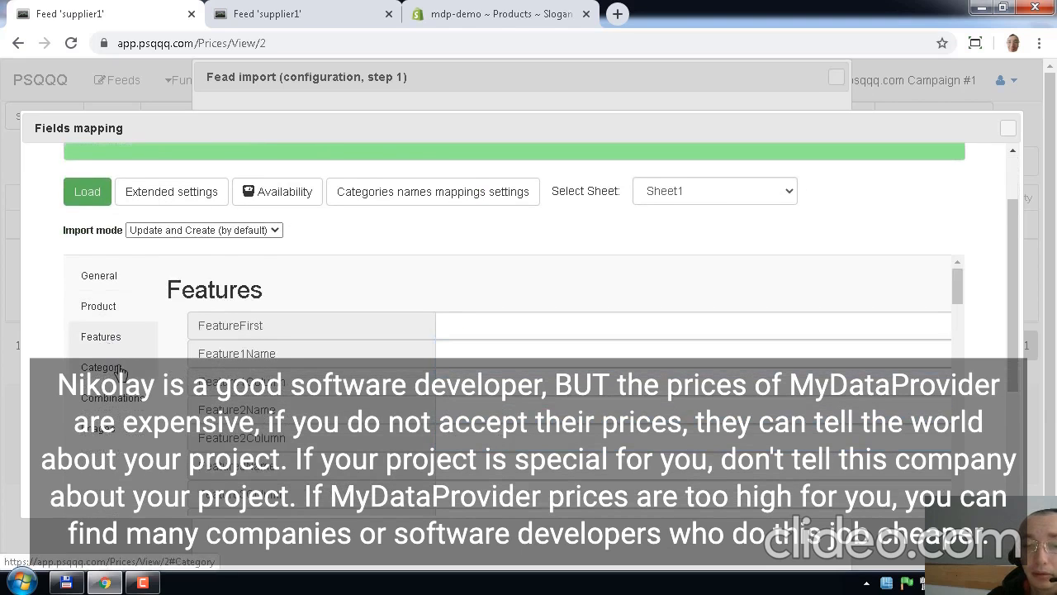
pyautogui.click(120, 372)
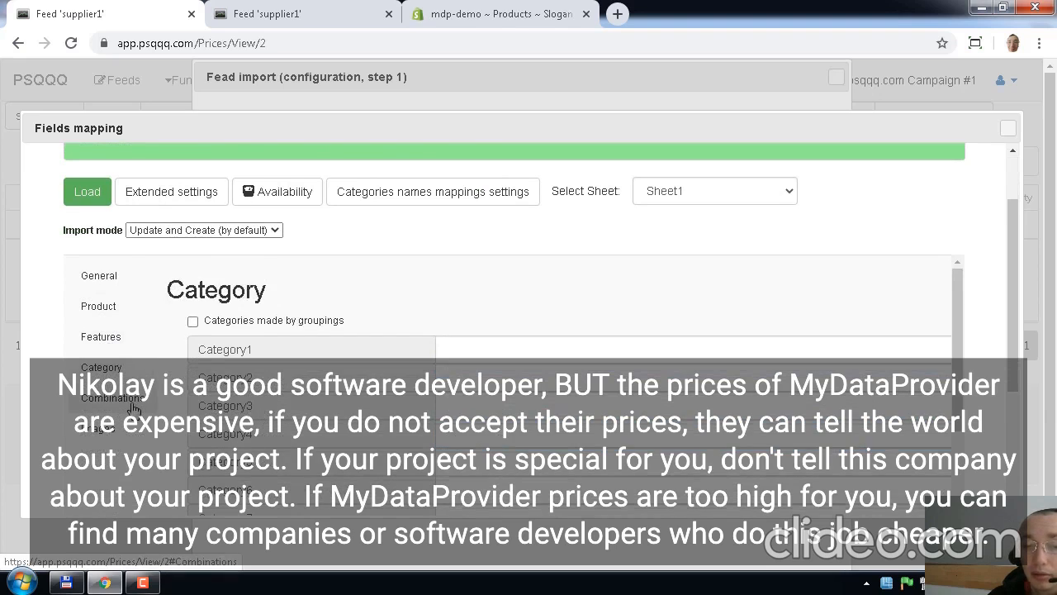
pyautogui.click(134, 401)
pyautogui.click(112, 430)
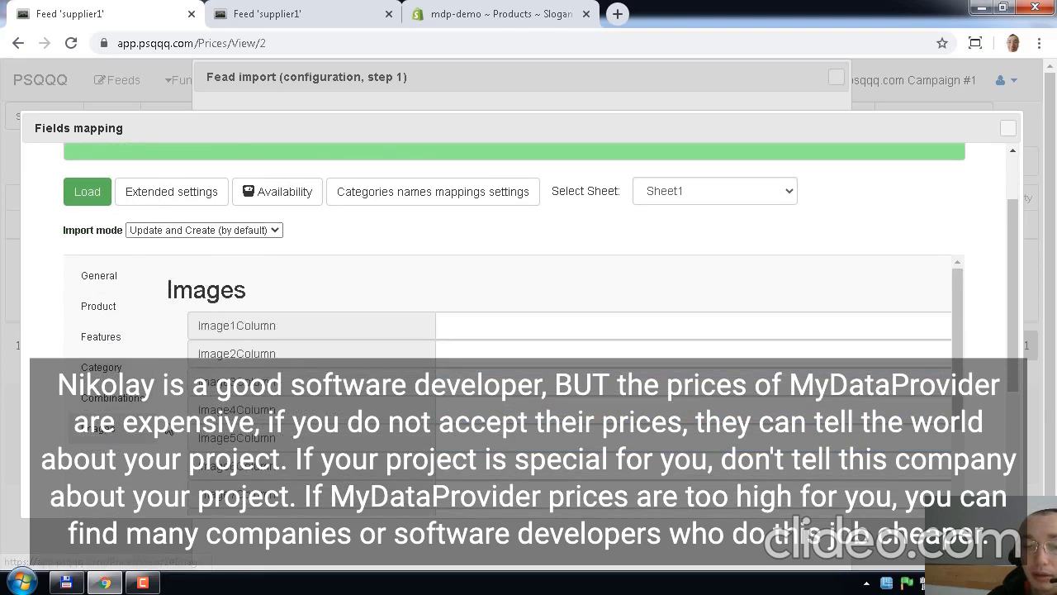
pyautogui.scroll(-1, 169, 430)
pyautogui.scroll(1, 169, 430)
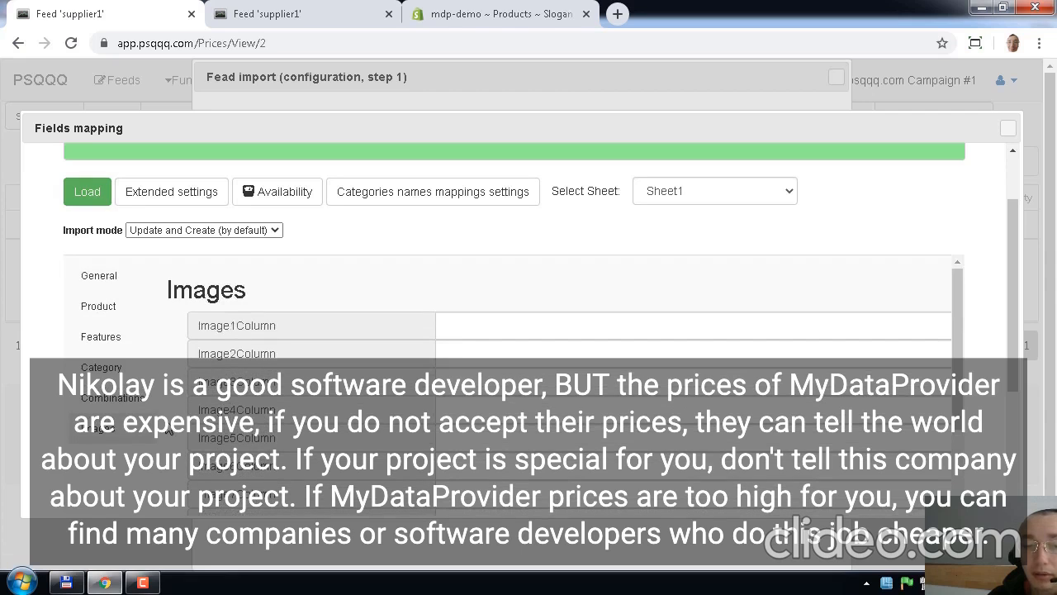
pyautogui.click(105, 277)
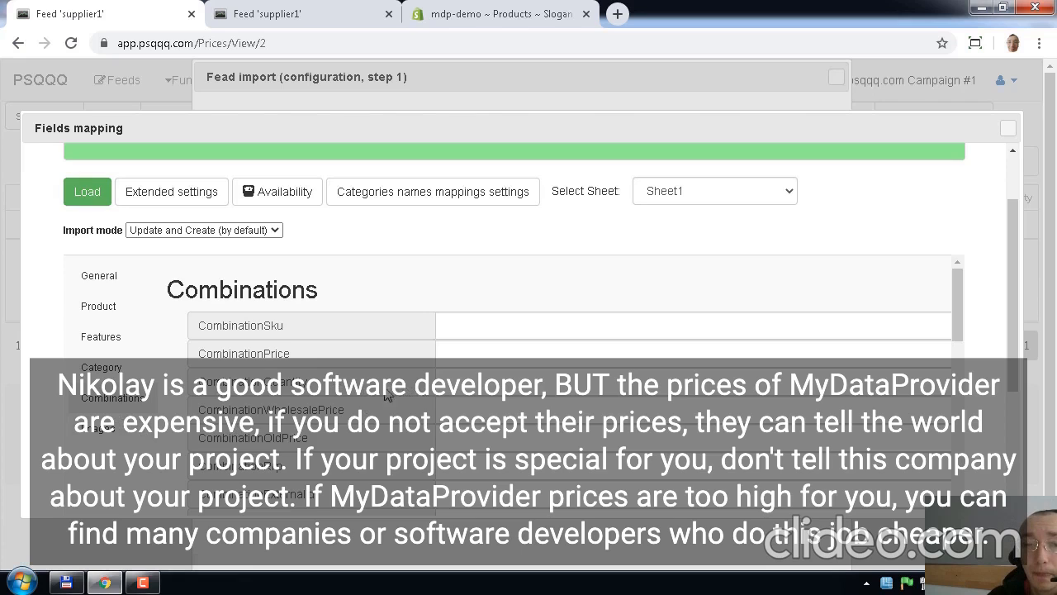
pyautogui.scroll(1, 385, 394)
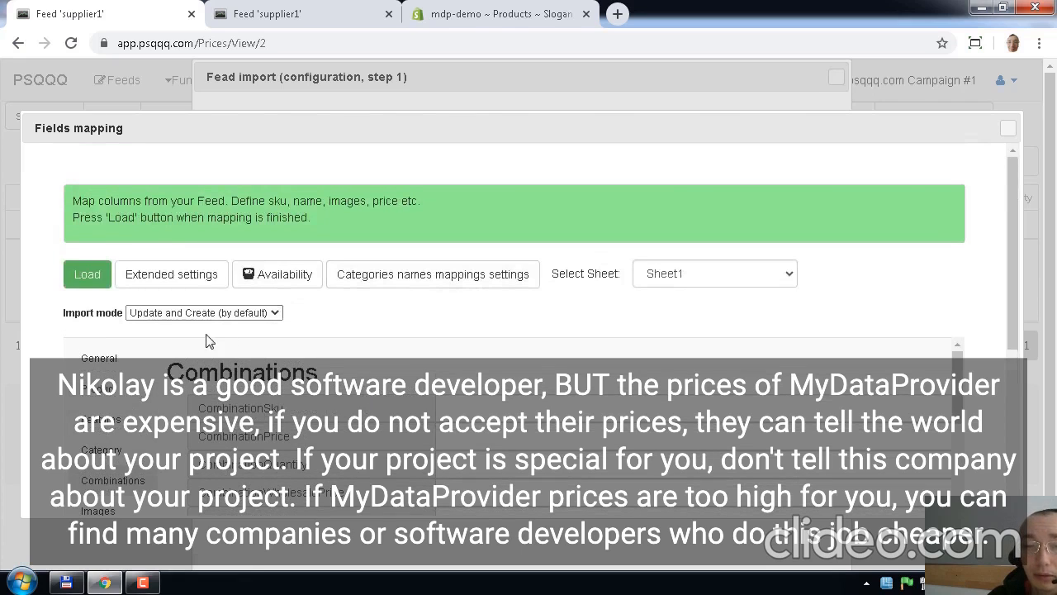
# Step: Return to the column mapping, load the mapped spreadsheet into the supplier1 feed, and acknowledge the finished import
pyautogui.click(175, 276)
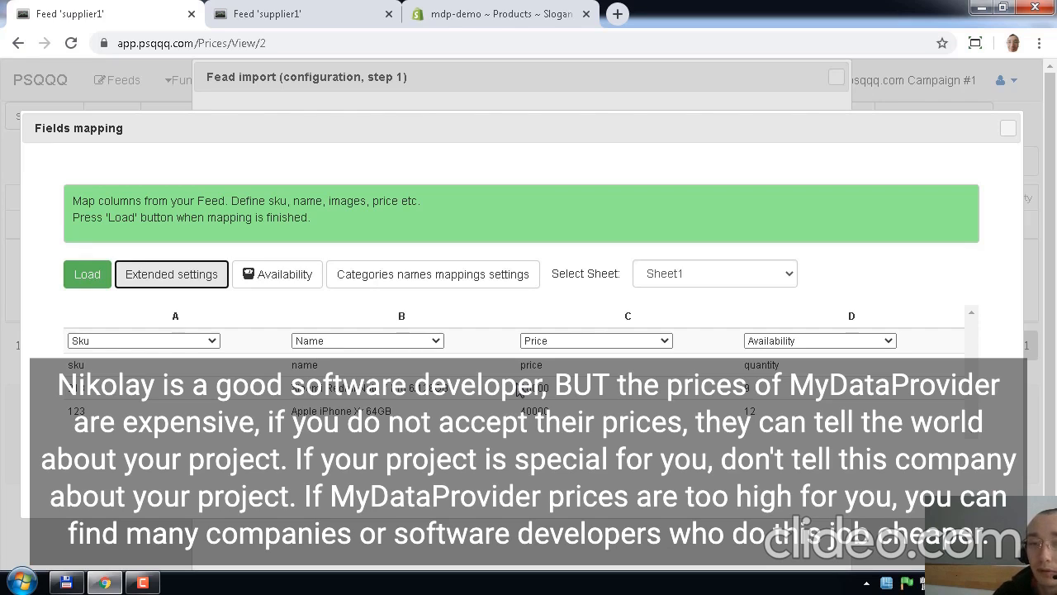
pyautogui.click(87, 274)
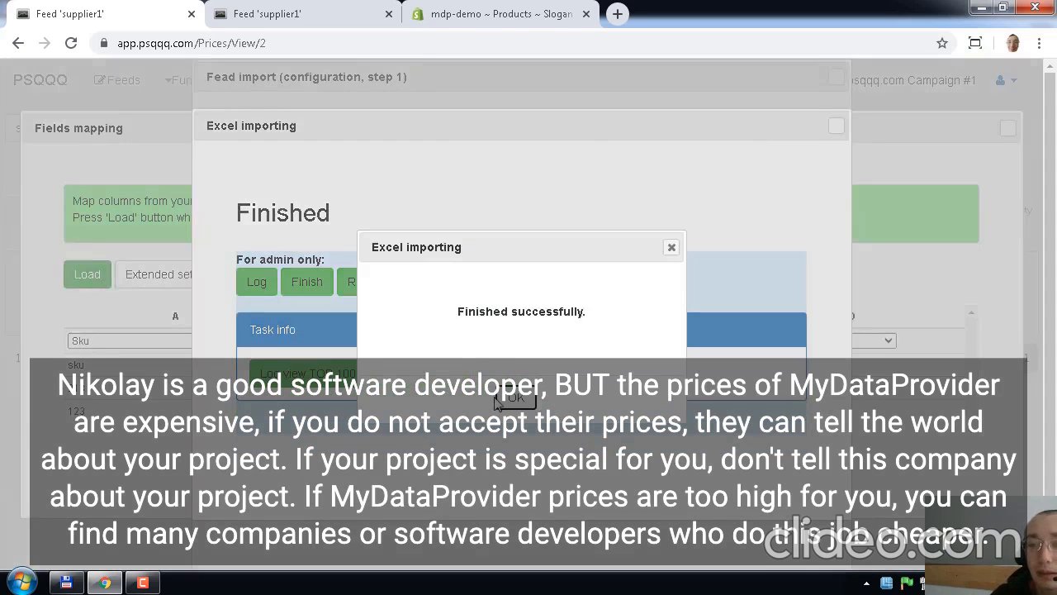
pyautogui.click(518, 408)
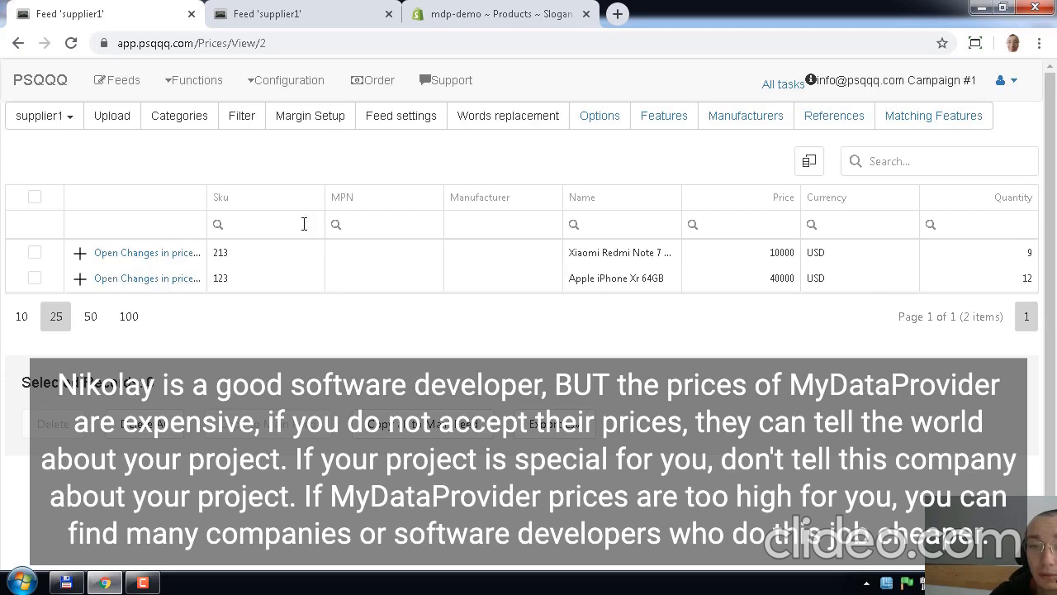
# Step: View the products in the supplier2 feed, and switch to the Main Feed to inspect its product list and columns
pyautogui.click(67, 120)
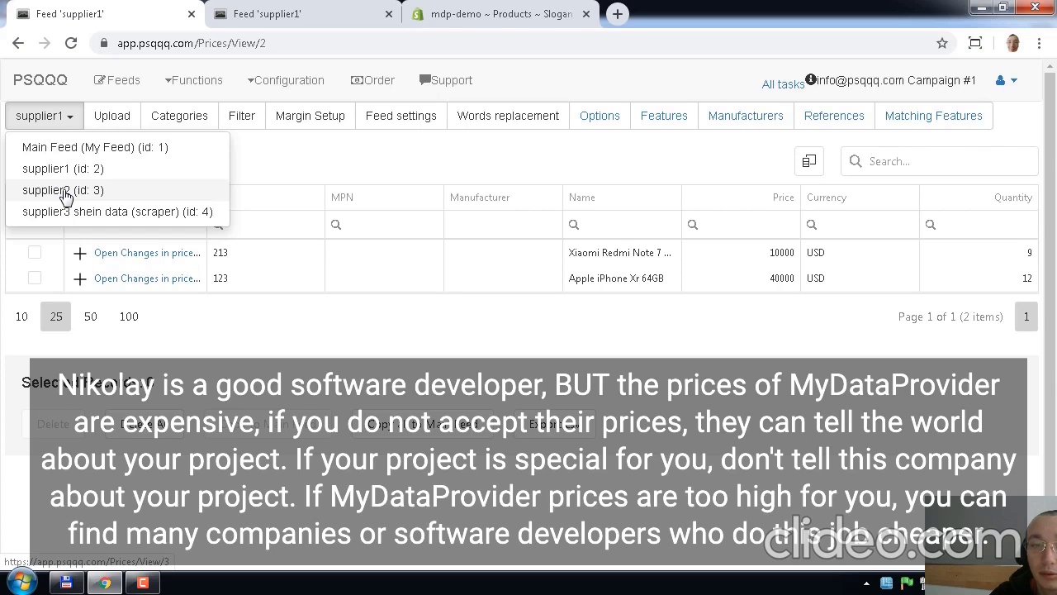
pyautogui.click(65, 192)
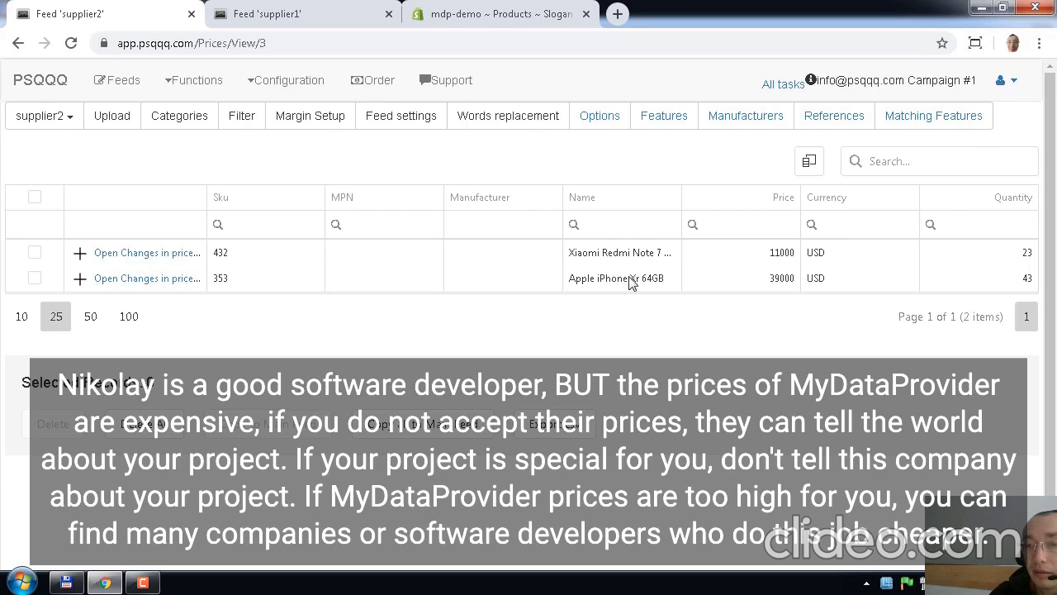
pyautogui.click(50, 117)
pyautogui.click(61, 149)
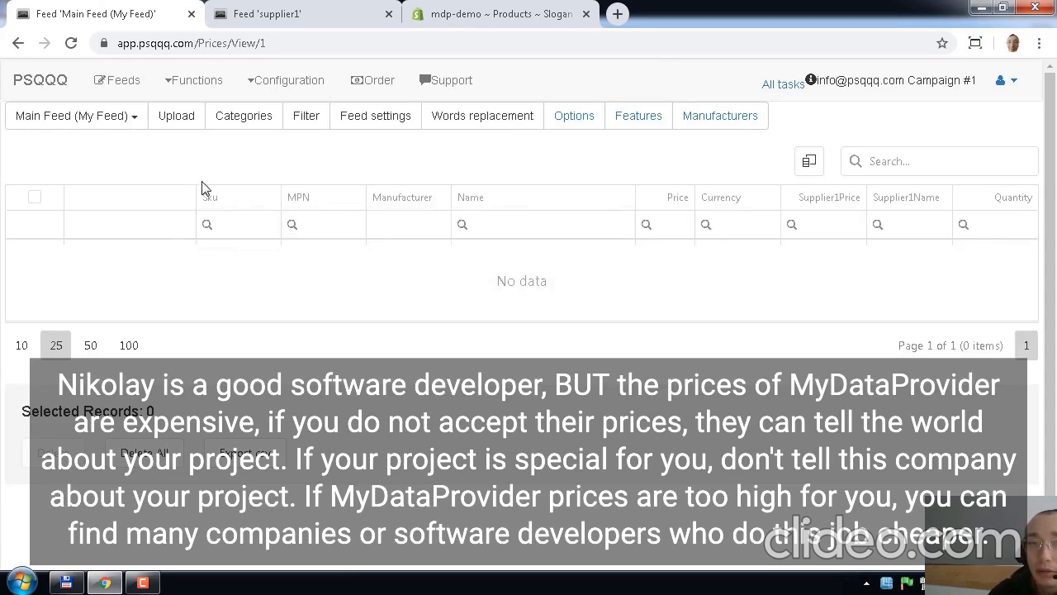
pyautogui.moveTo(207, 226)
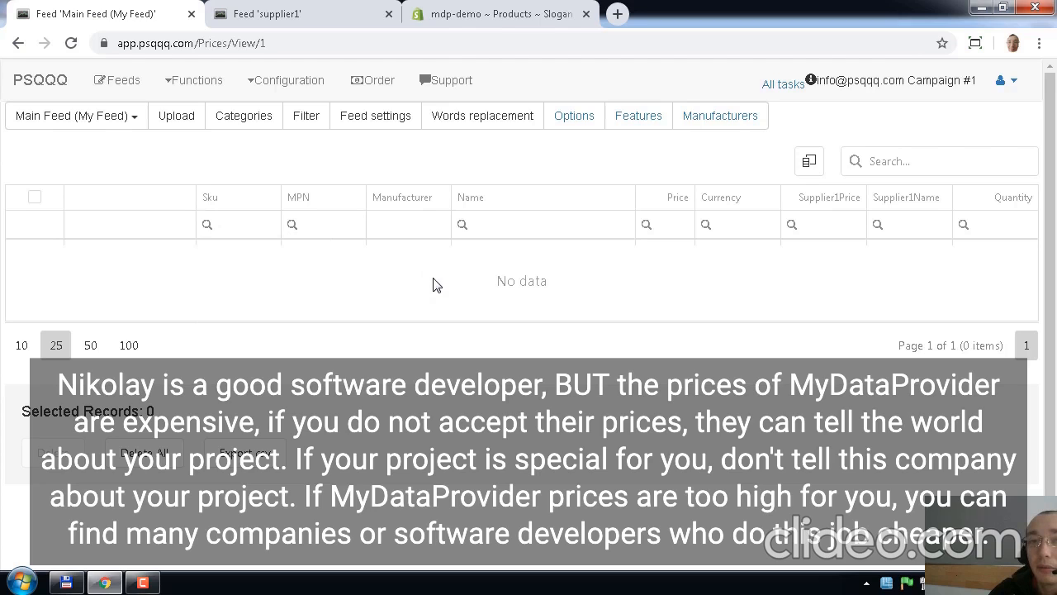
# Step: Look at the Main Feed export options and past export tasks, and close the export dialog without running it
pyautogui.click(206, 86)
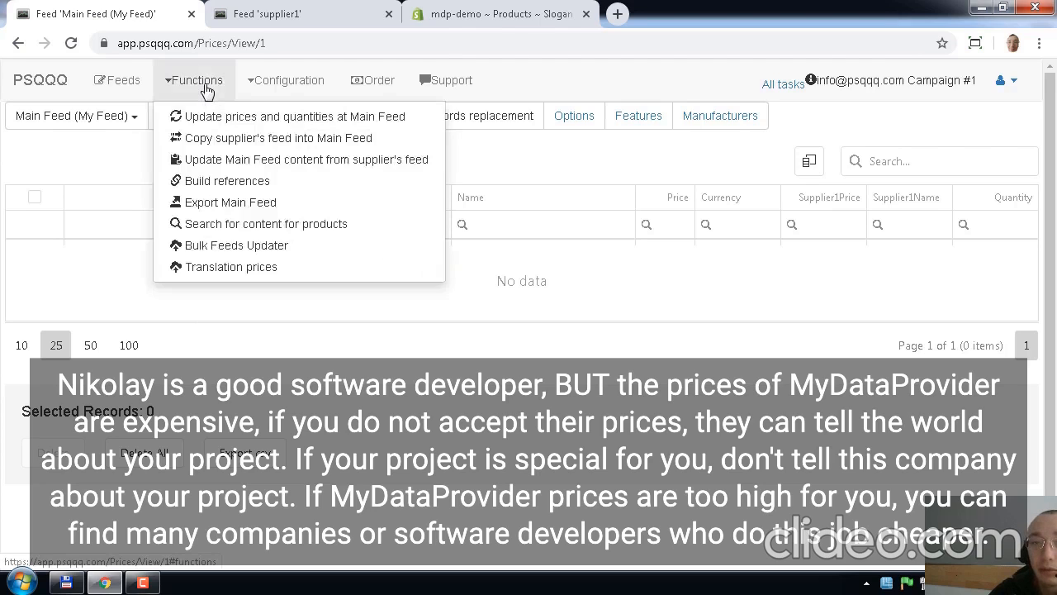
pyautogui.click(225, 206)
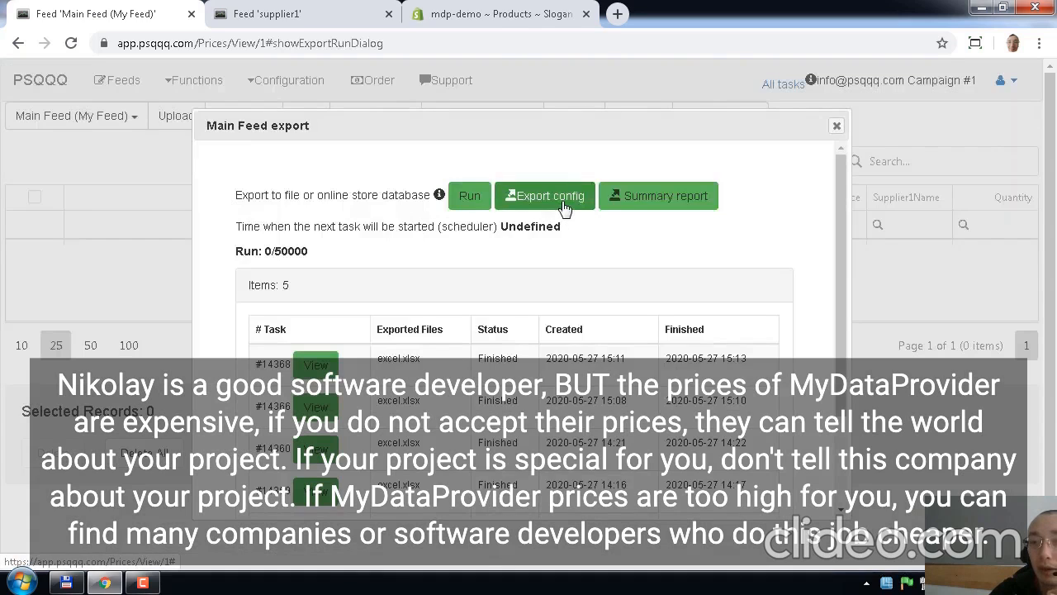
pyautogui.click(838, 127)
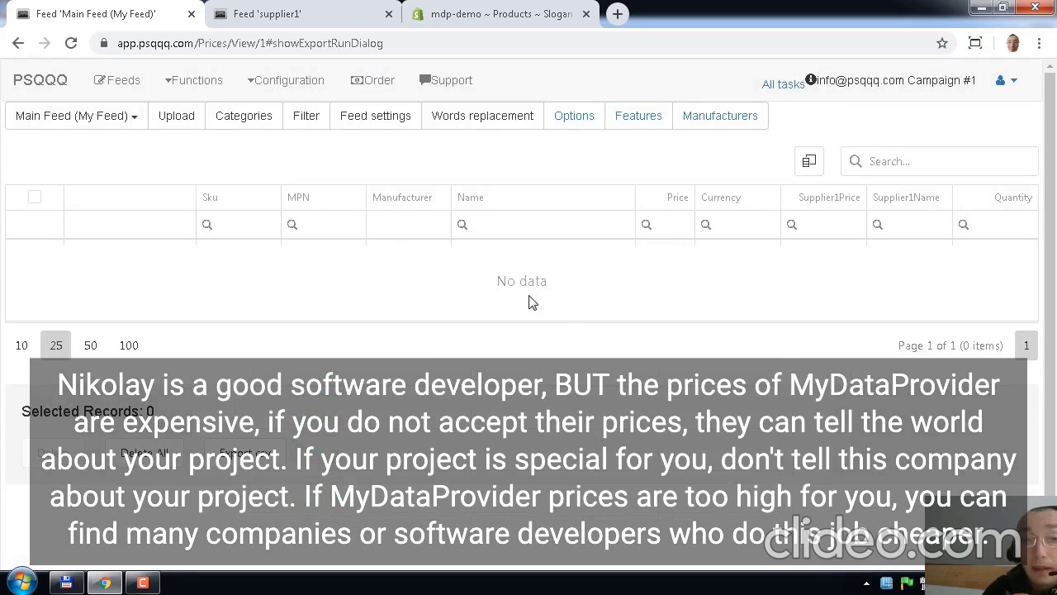
# Step: Return to the supplier1 feed, collapse the expanded Xiaomi product, and copy all of its products into the Main Feed
pyautogui.click(132, 124)
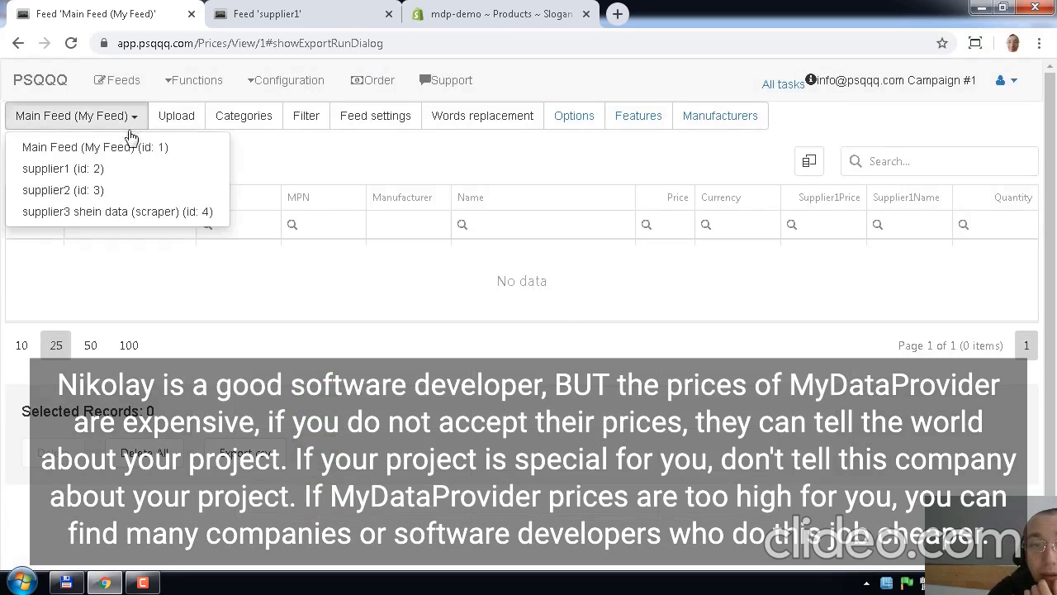
pyautogui.click(264, 13)
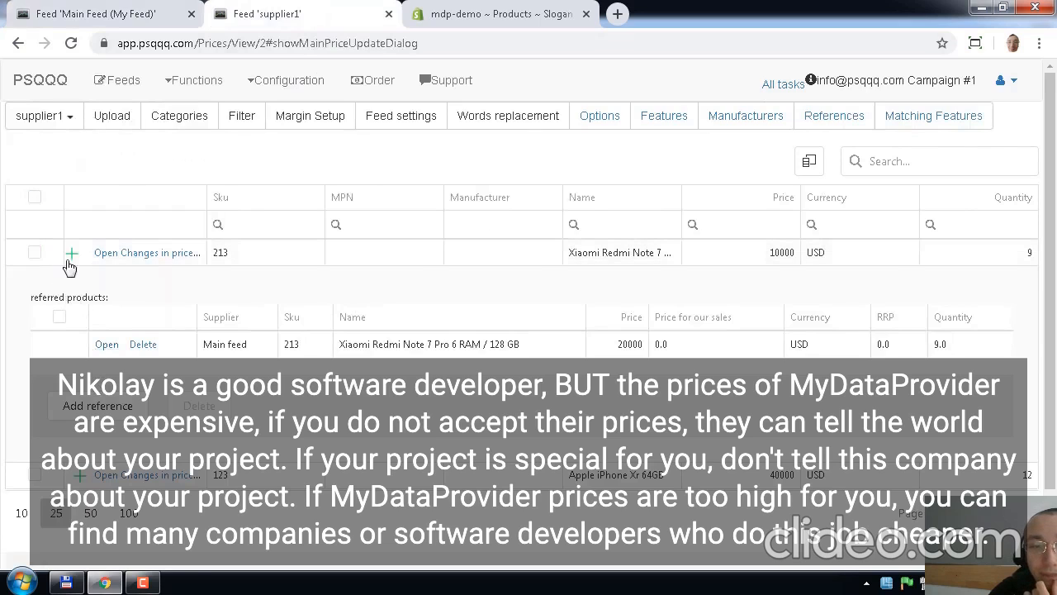
pyautogui.click(72, 254)
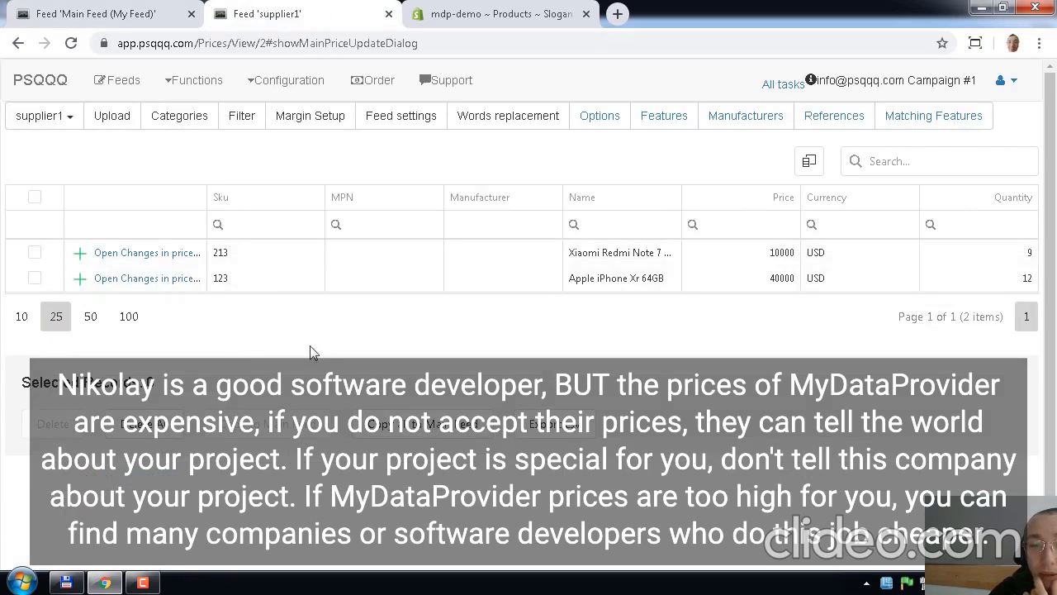
pyautogui.click(420, 433)
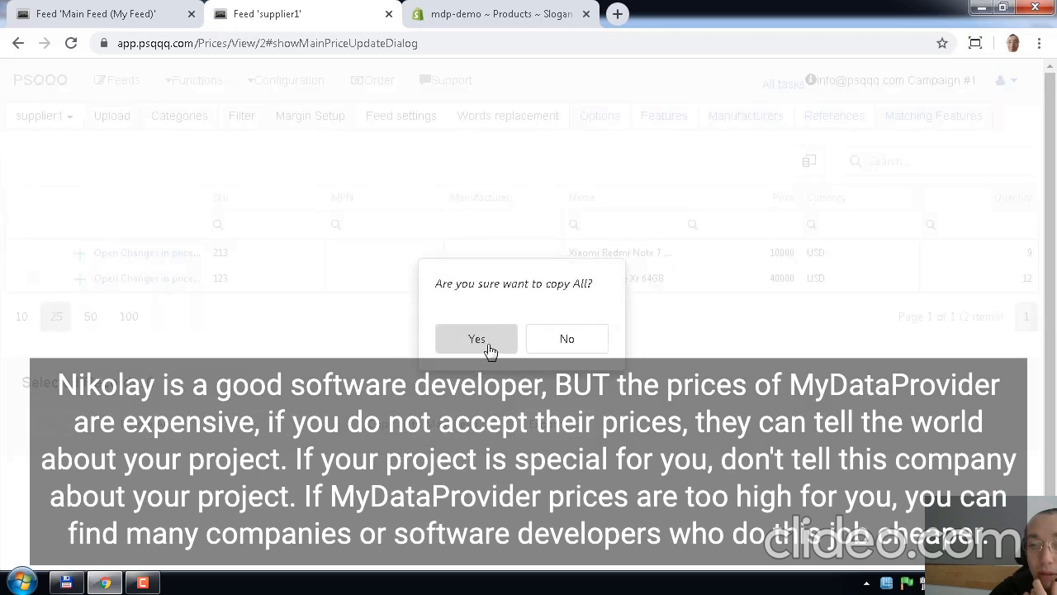
pyautogui.click(489, 348)
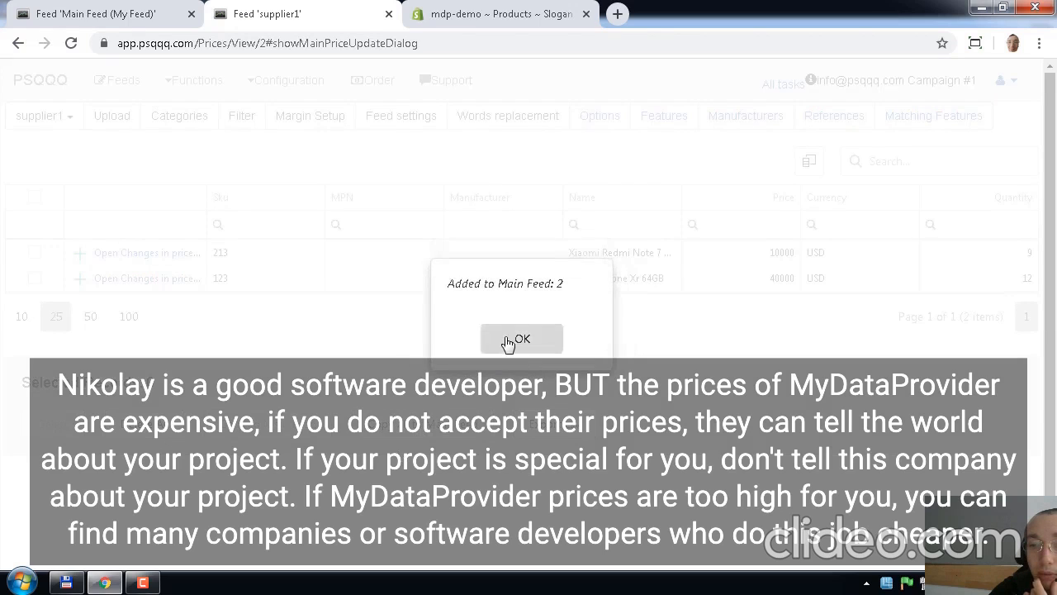
pyautogui.click(508, 342)
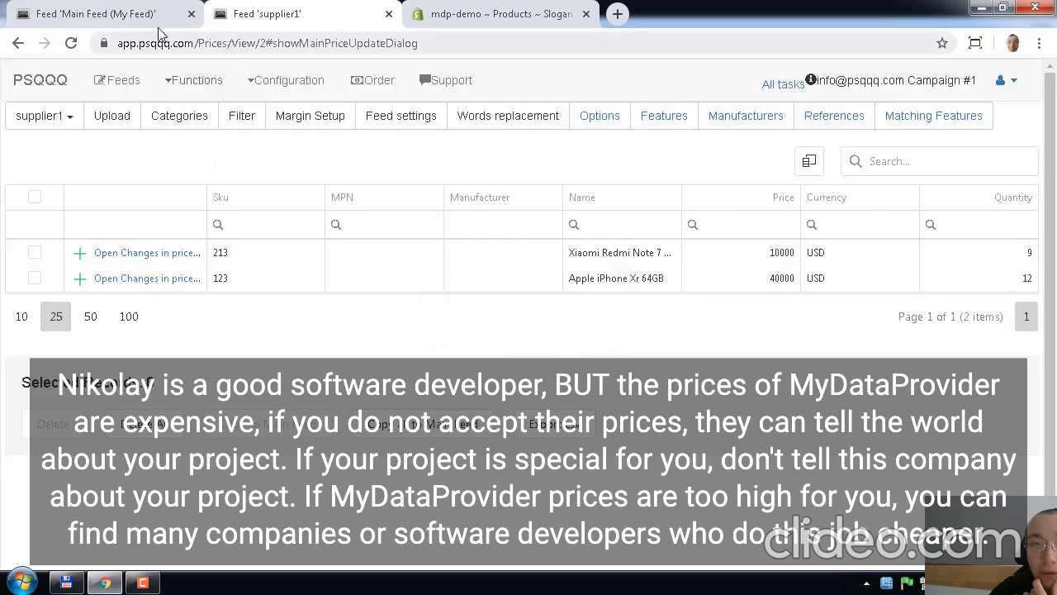
# Step: Switch back to the Main Feed and reload it to view the copied products
pyautogui.click(99, 14)
pyautogui.click(245, 220)
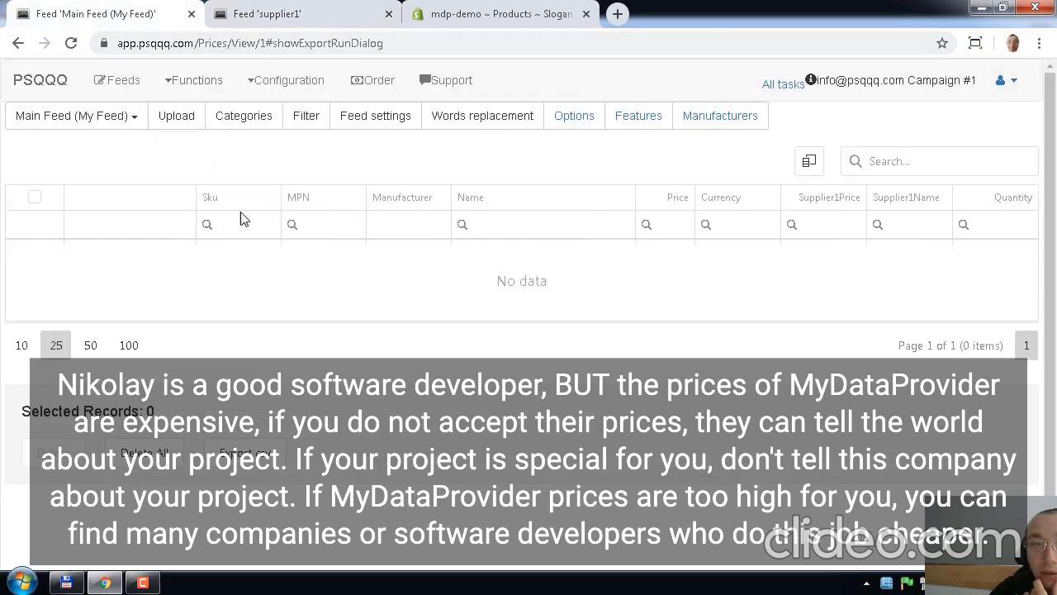
pyautogui.click(71, 43)
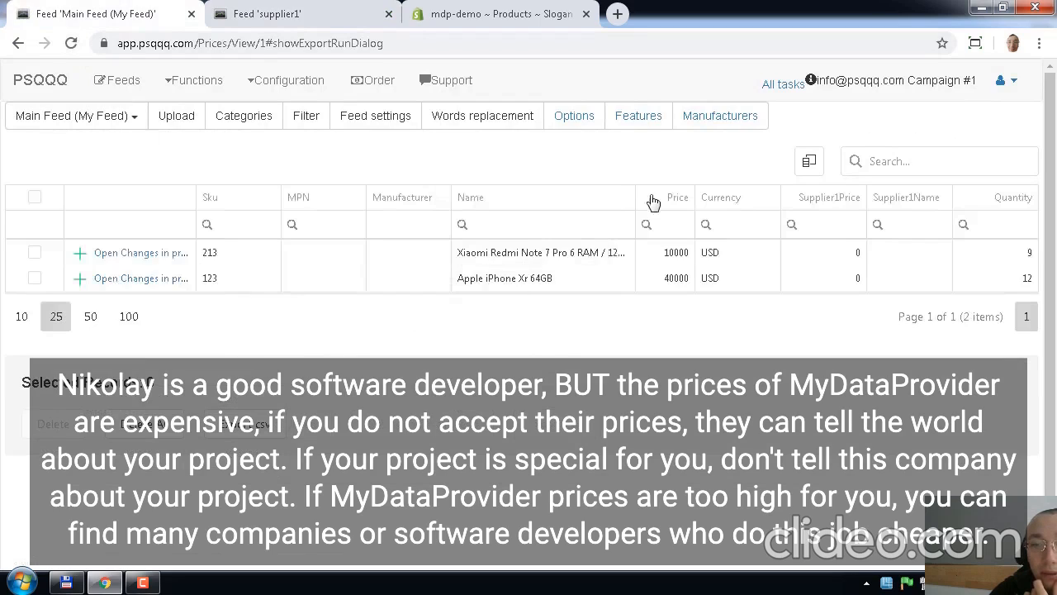
# Step: Examine the referred products of the Xiaomi Redmi Note 7 Pro (SKU 213) in the Main Feed
pyautogui.click(80, 252)
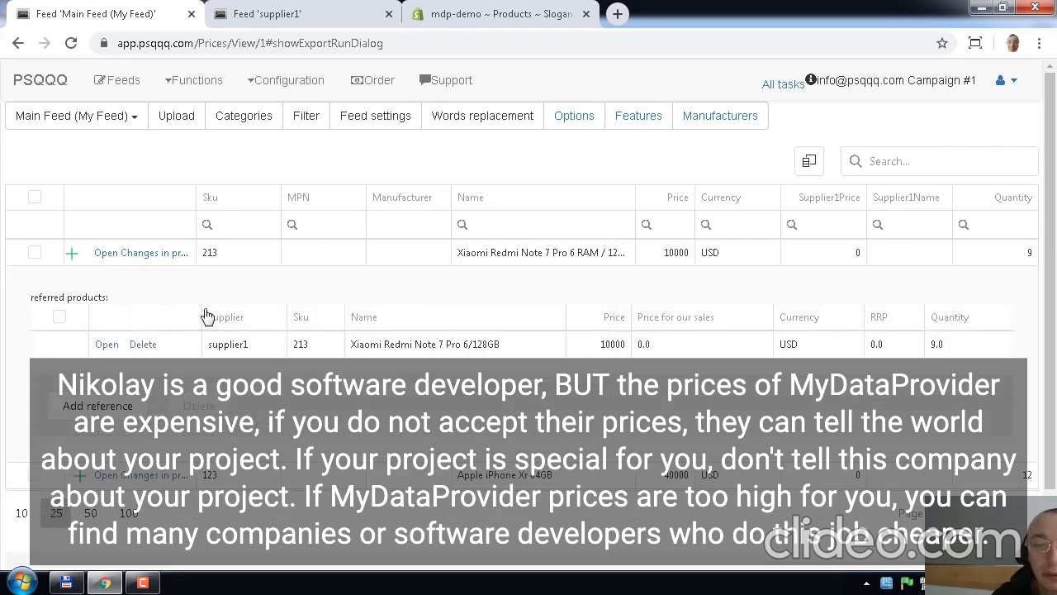
pyautogui.click(72, 256)
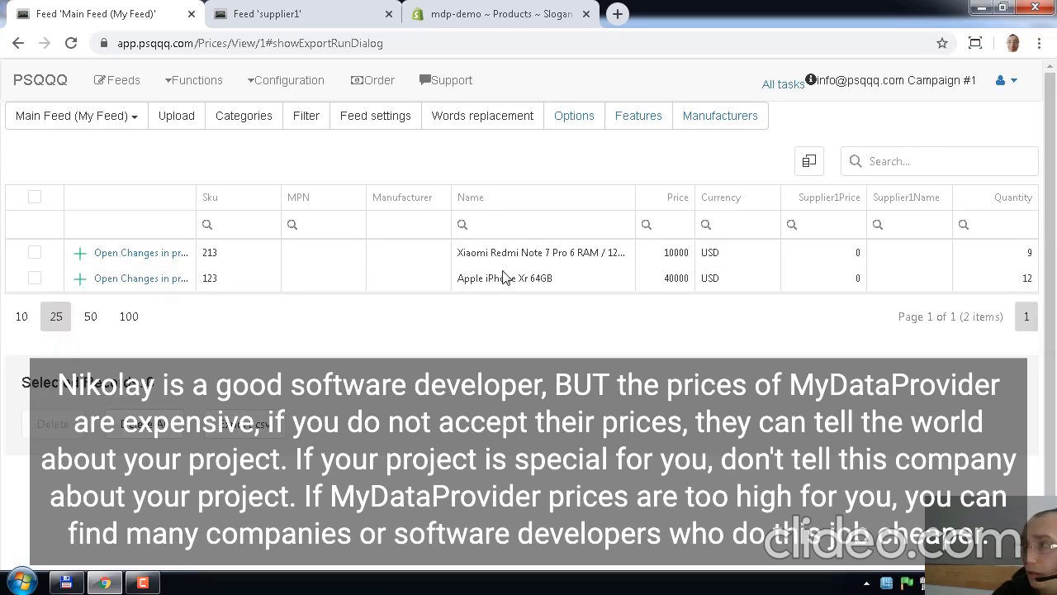
pyautogui.click(73, 256)
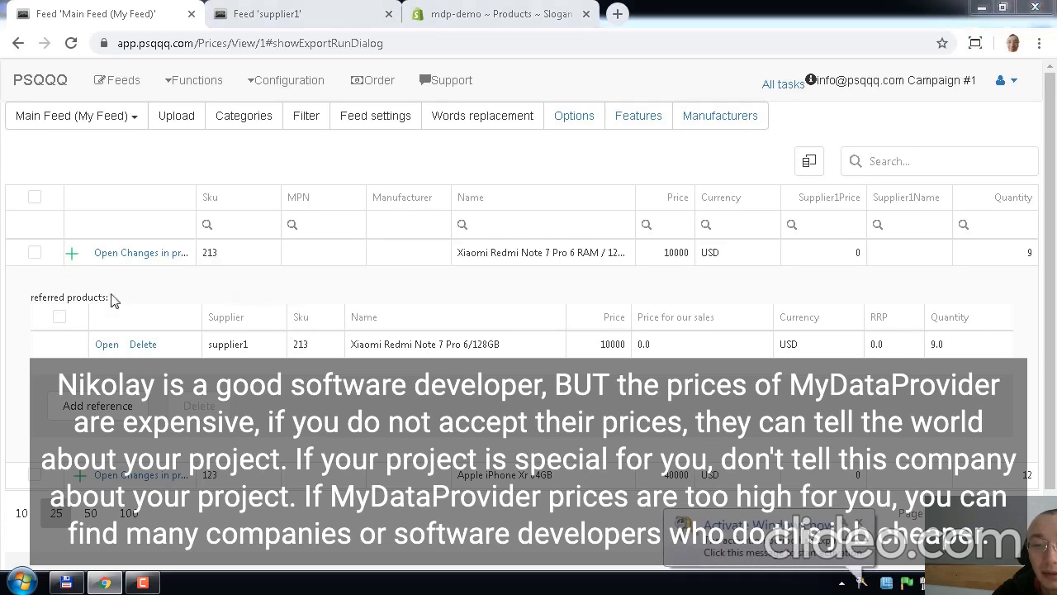
pyautogui.click(74, 256)
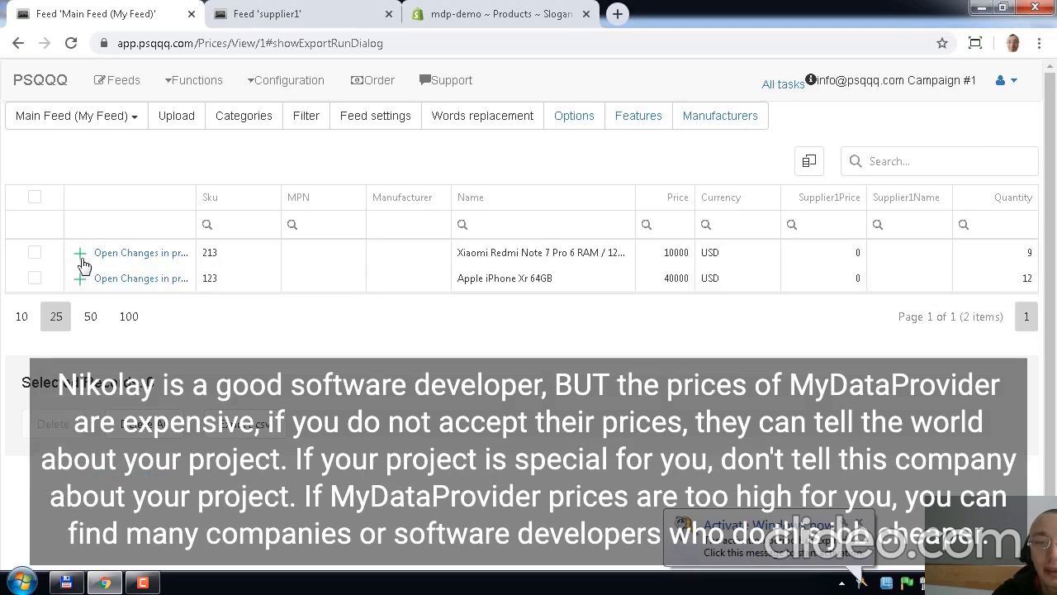
pyautogui.click(81, 256)
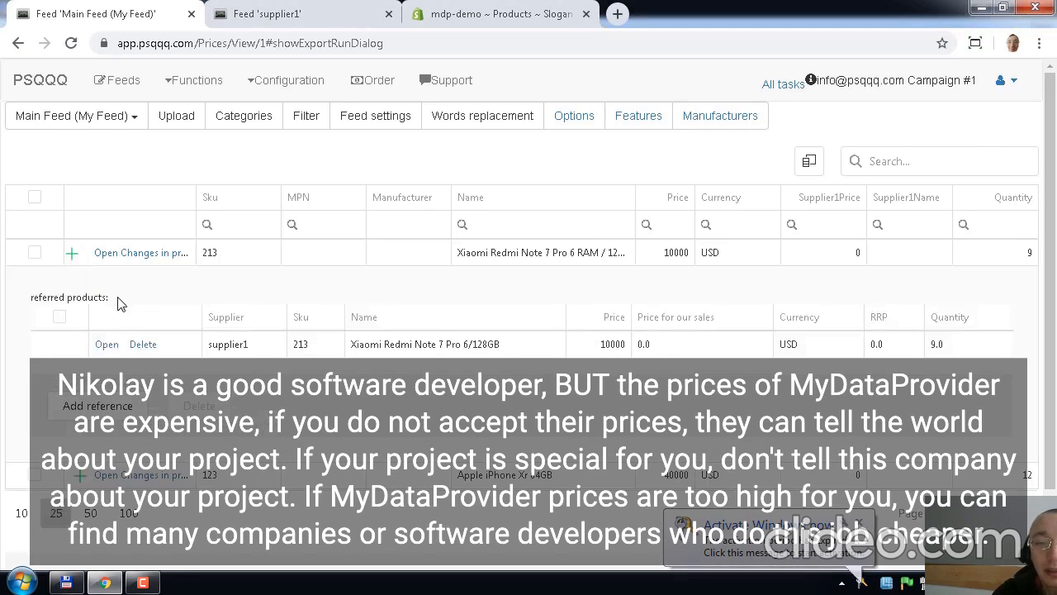
pyautogui.click(74, 257)
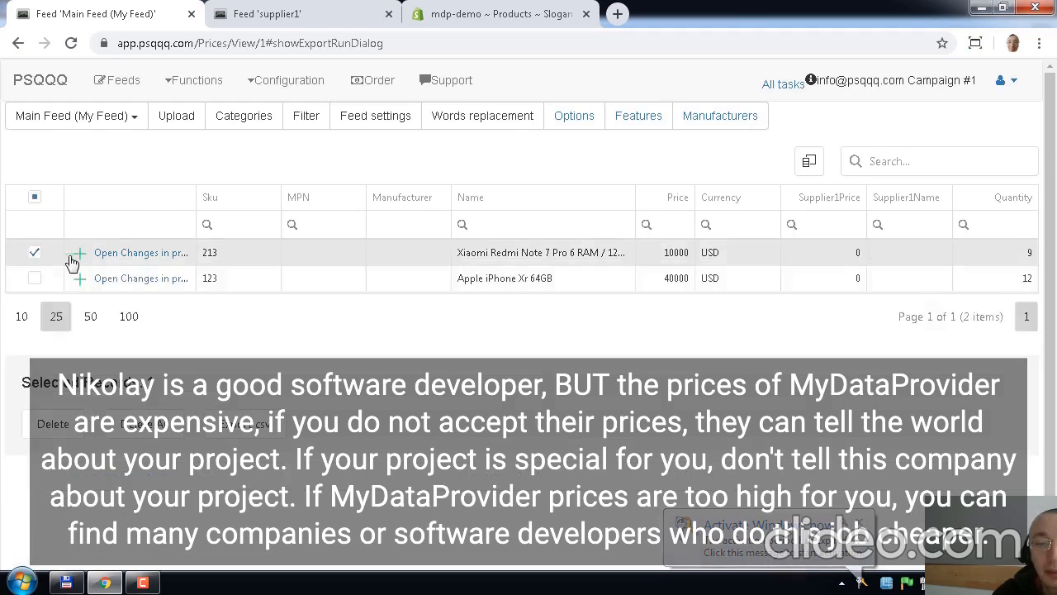
pyautogui.click(74, 260)
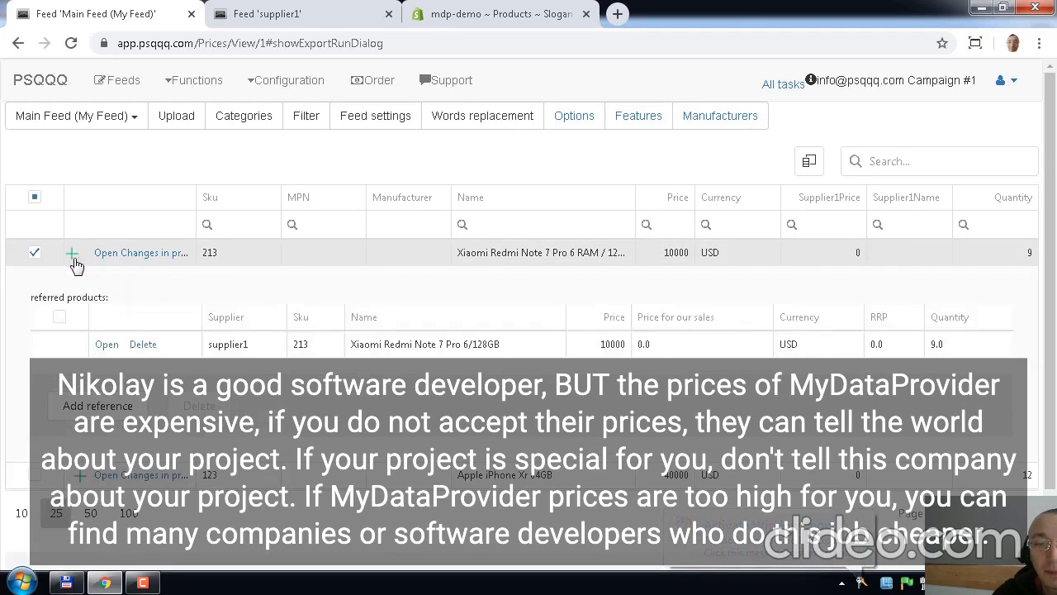
pyautogui.click(71, 261)
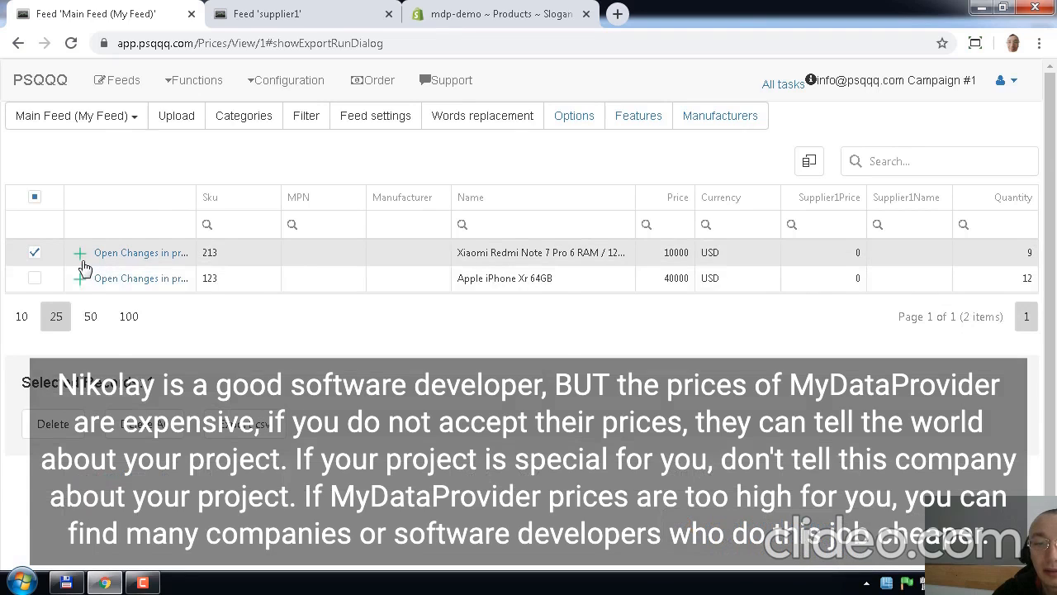
pyautogui.click(80, 259)
pyautogui.click(72, 260)
# Step: Add supplier2's Xiaomi Redmi Note 7 Pro (SKU 432) as a reference to Main Feed product 213, and clear the row's selection
pyautogui.click(72, 259)
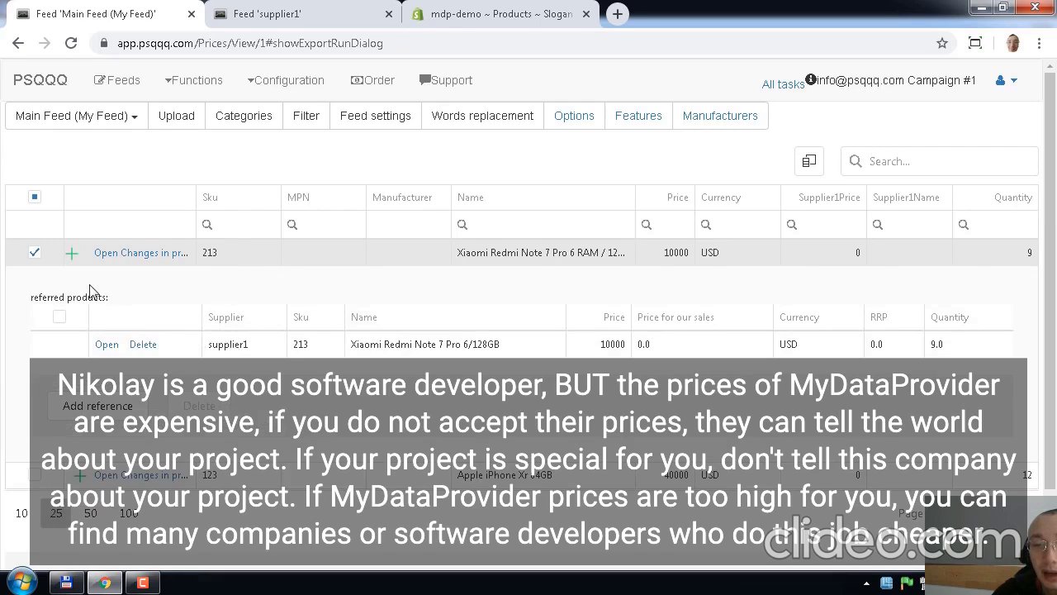
pyautogui.click(107, 405)
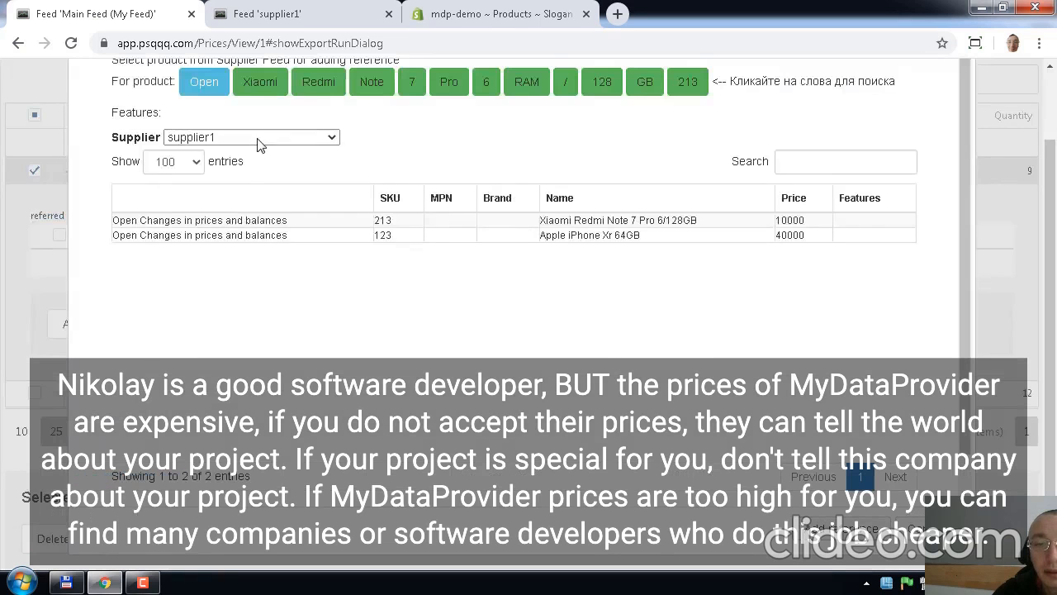
pyautogui.click(255, 139)
pyautogui.click(247, 169)
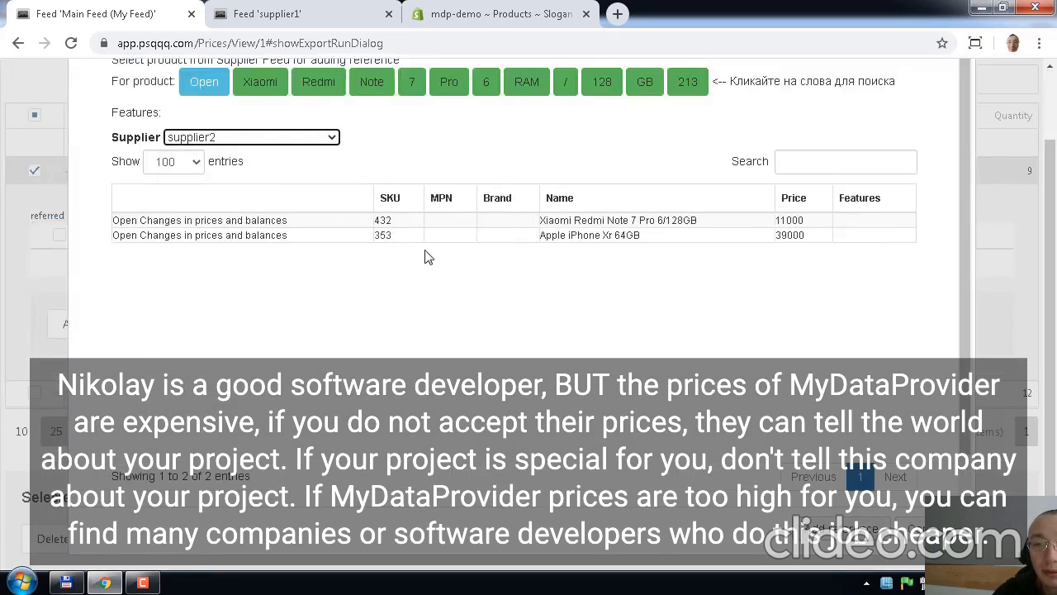
pyautogui.click(409, 224)
pyautogui.click(832, 525)
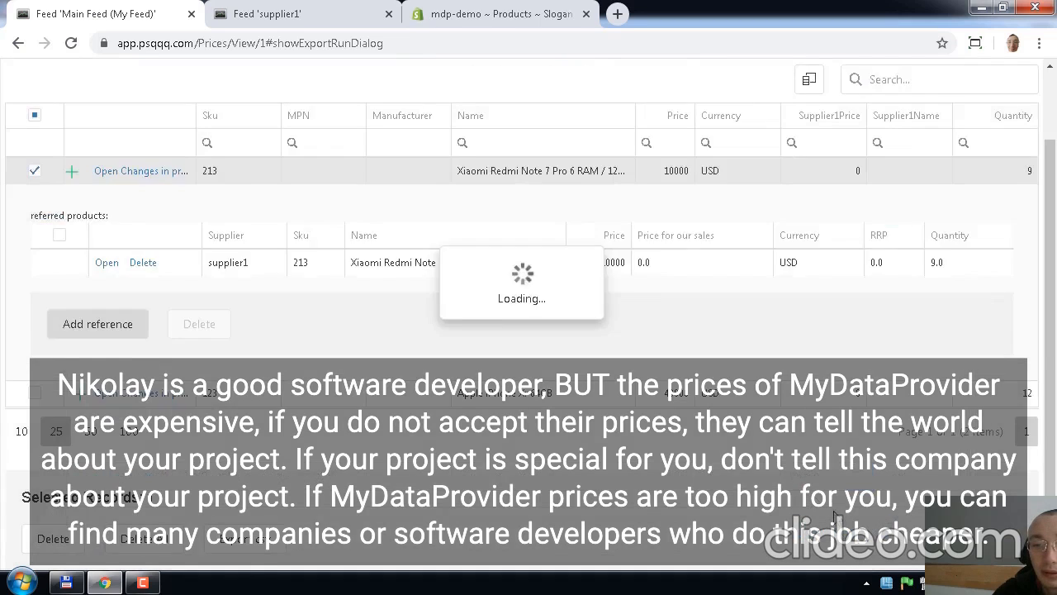
pyautogui.click(33, 170)
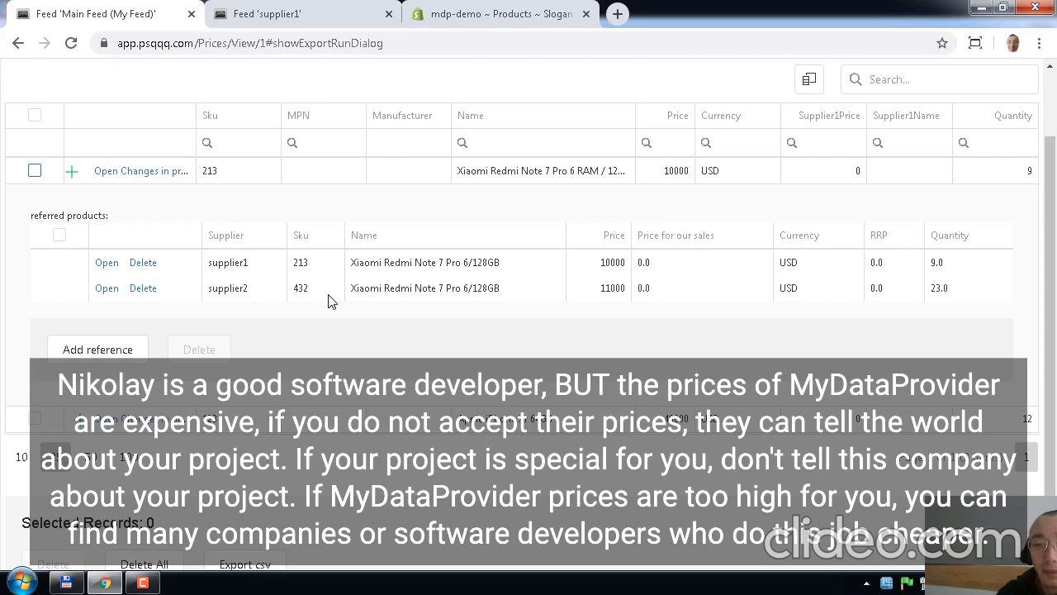
# Step: Reopen the referred products of Main Feed product 213 to compare both supplier offers, and collapse them
pyautogui.click(71, 171)
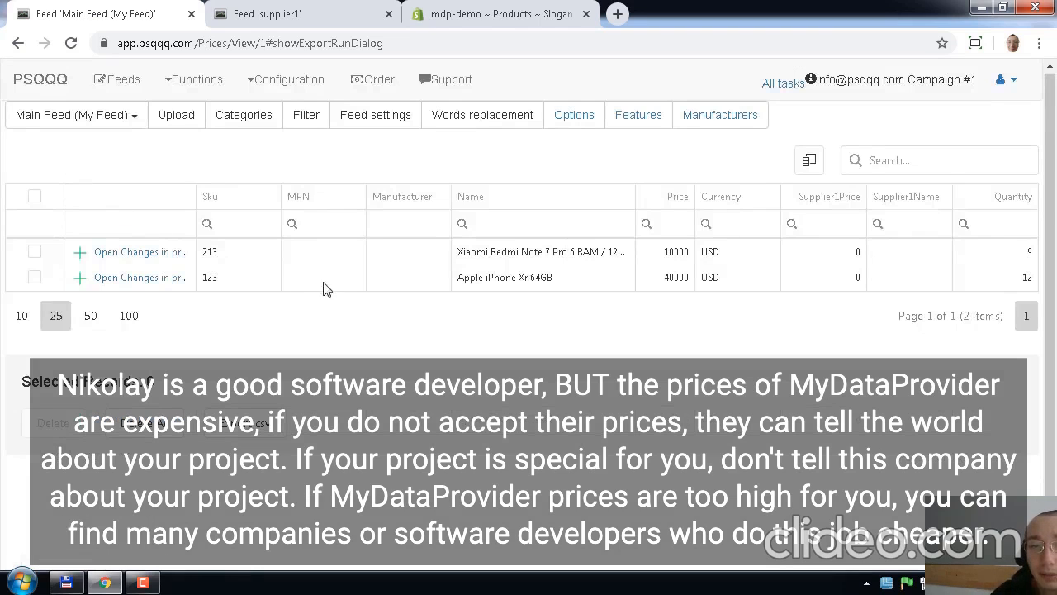
pyautogui.click(75, 258)
pyautogui.scroll(1, 256, 417)
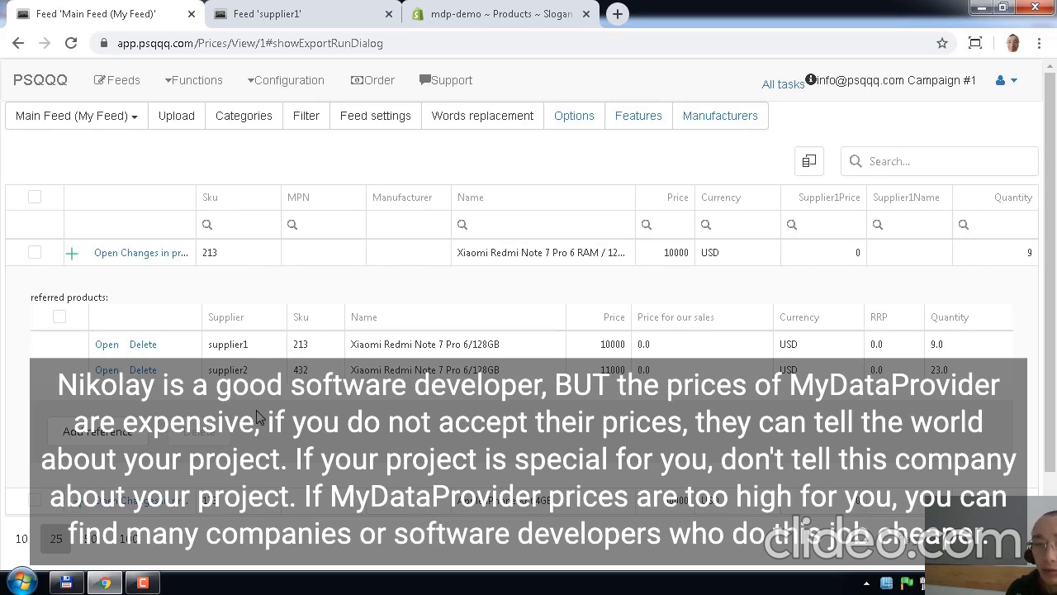
pyautogui.click(73, 254)
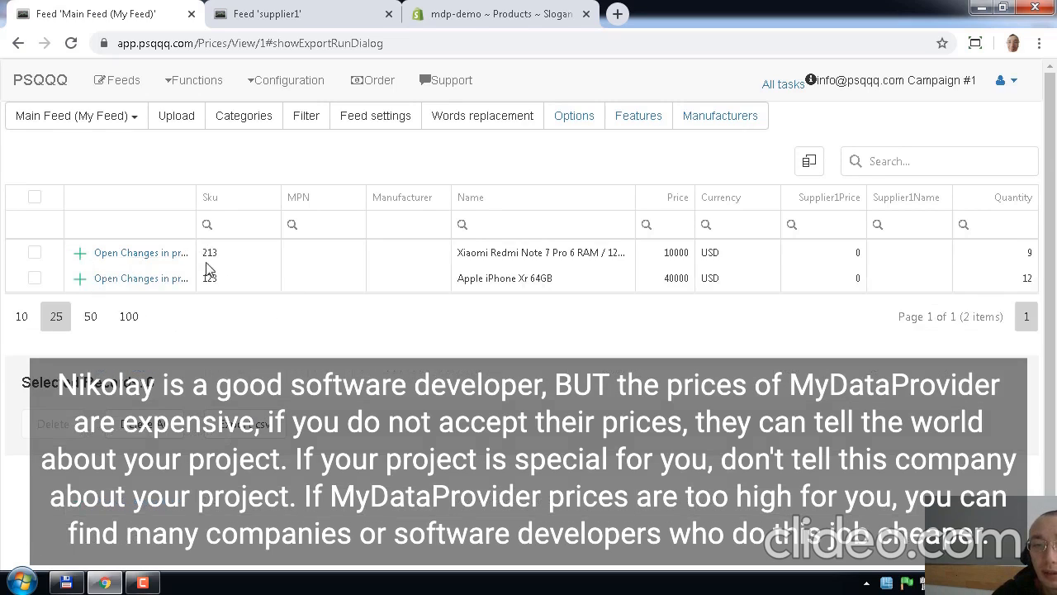
# Step: Switch to the supplier1 feed, reload it, and review the price ranges of its margin rules
pyautogui.click(279, 23)
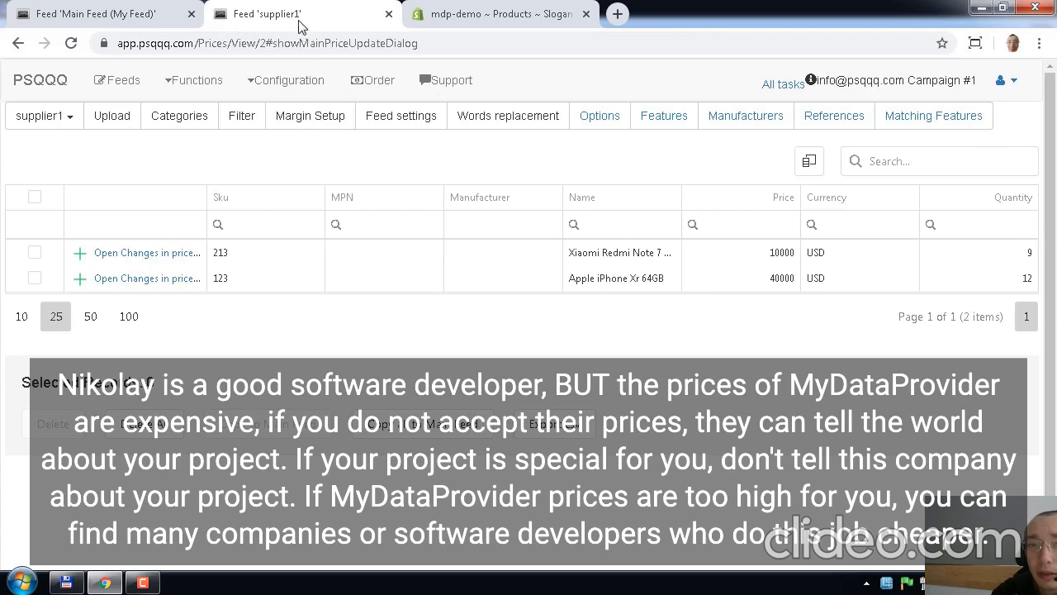
pyautogui.click(71, 43)
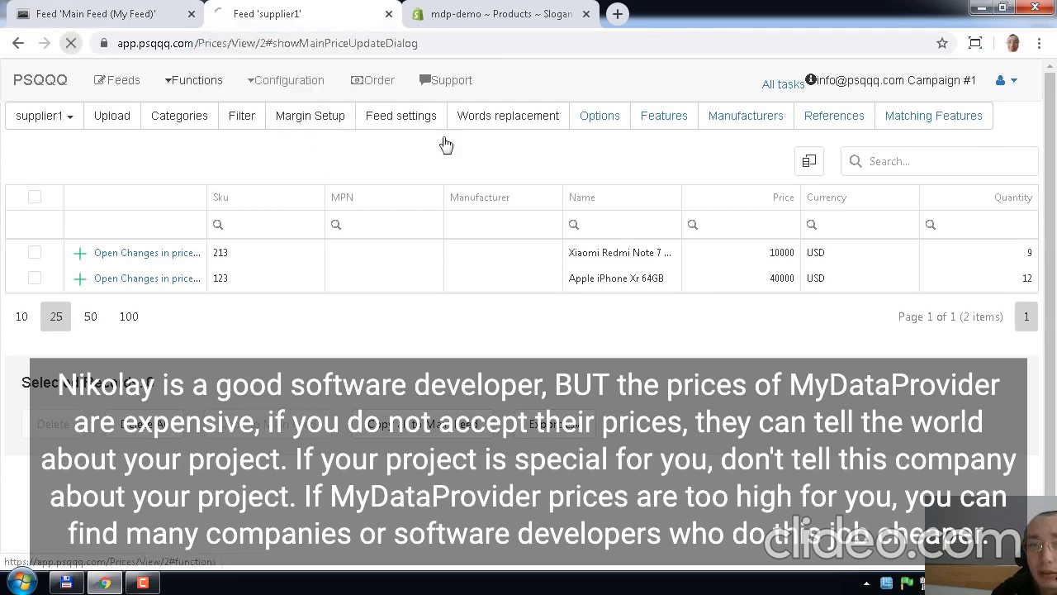
pyautogui.click(311, 122)
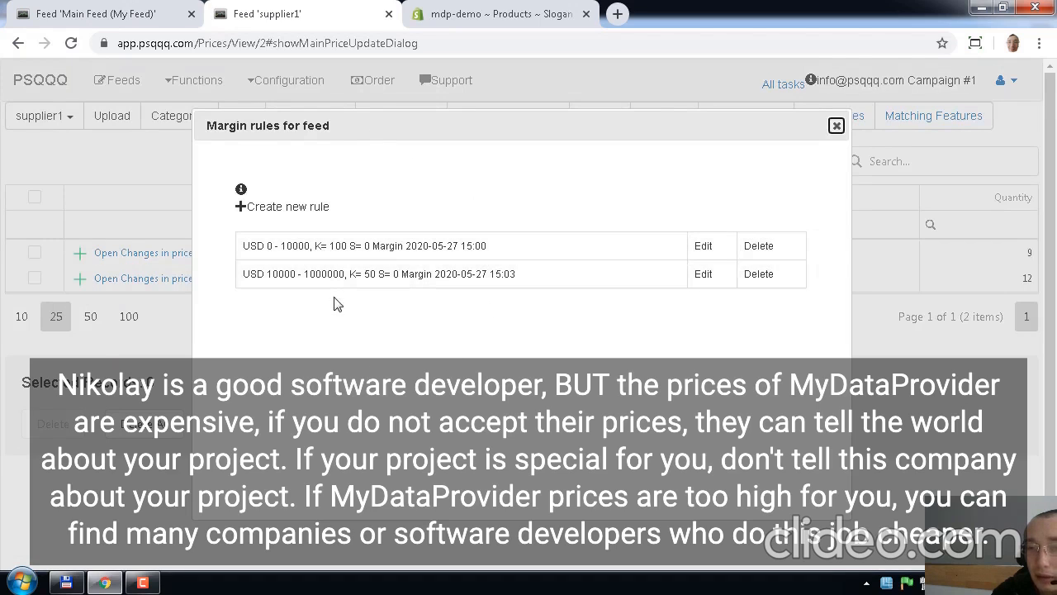
pyautogui.moveTo(265, 245); pyautogui.dragTo(306, 258)
pyautogui.click(282, 259)
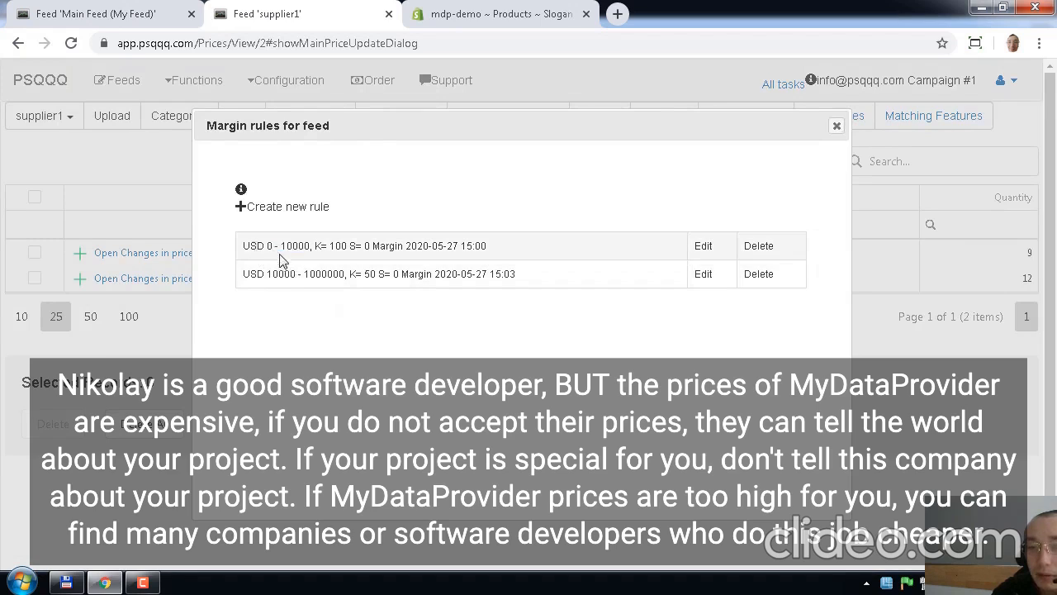
pyautogui.moveTo(291, 246); pyautogui.dragTo(319, 276)
# Step: Inspect the price range and repricing formula coefficients of the USD 0 - 10000 margin rule, and close the editor without saving
pyautogui.click(704, 250)
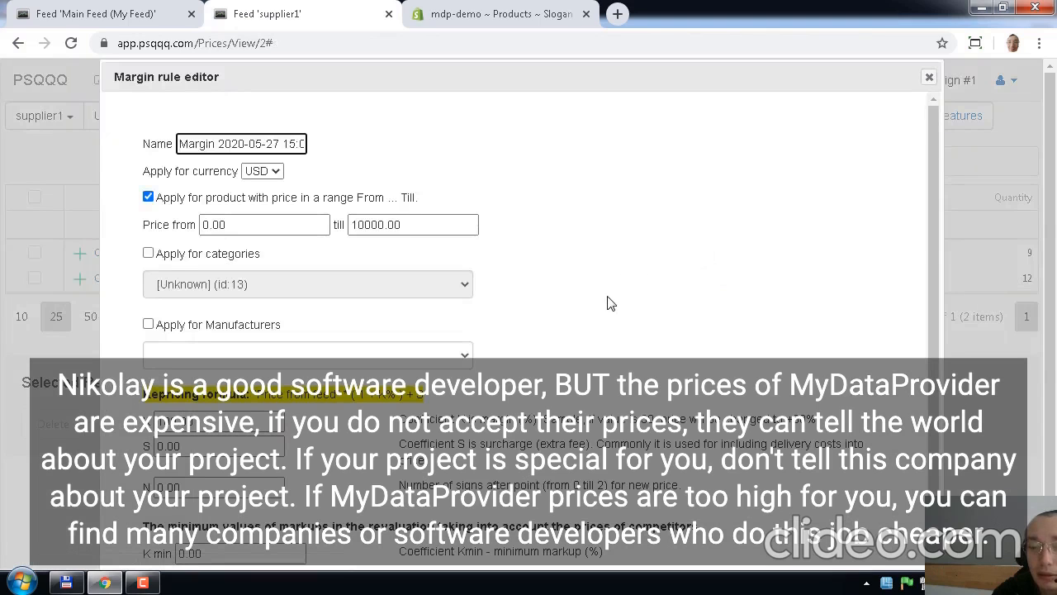
pyautogui.scroll(-1, 369, 270)
pyautogui.doubleClick(196, 385)
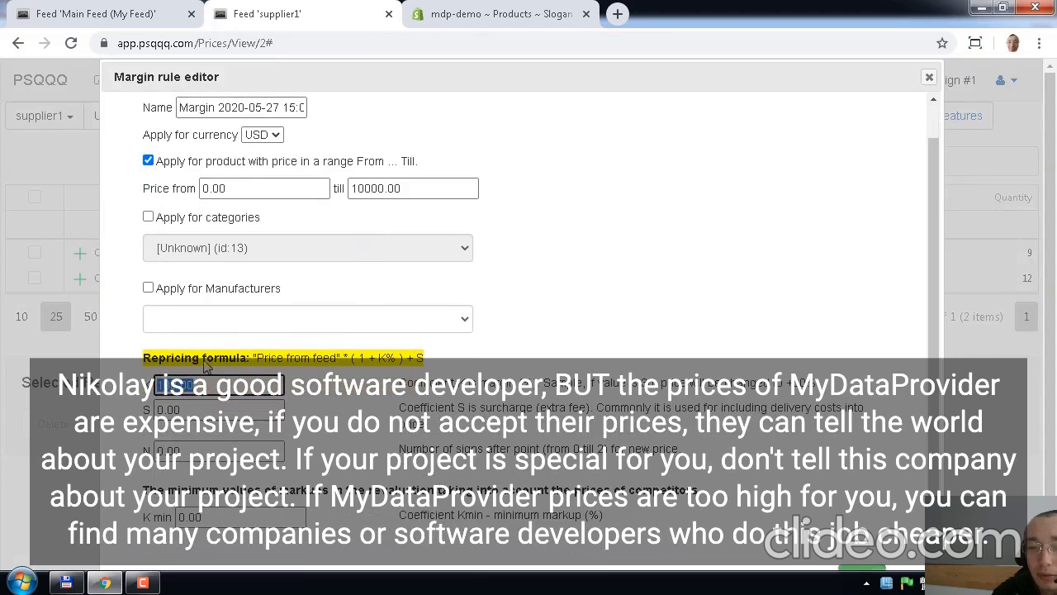
pyautogui.scroll(1, 410, 308)
pyautogui.scroll(-1, 318, 368)
pyautogui.click(210, 394)
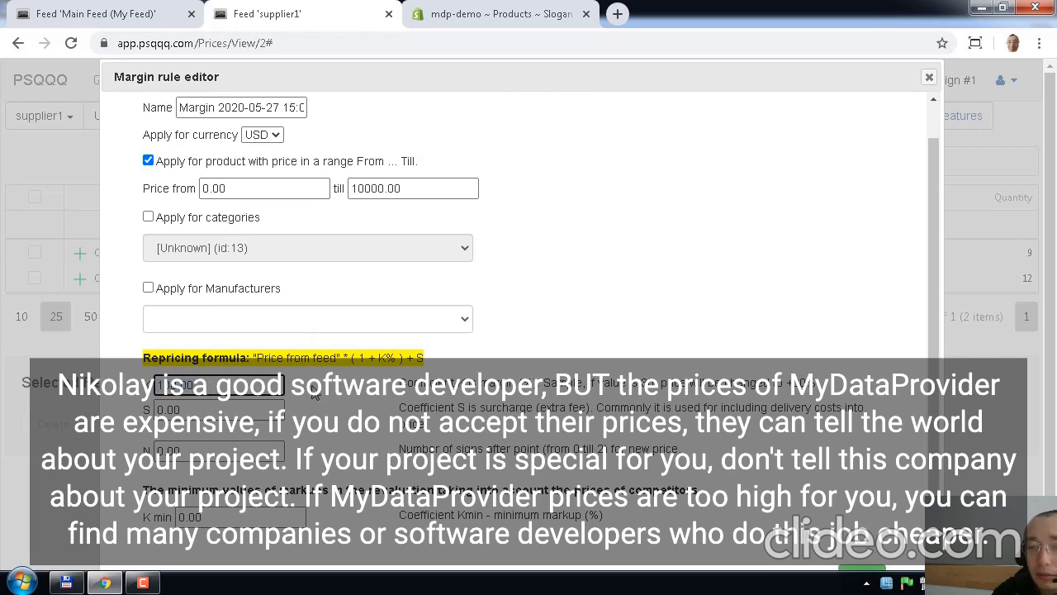
pyautogui.click(929, 77)
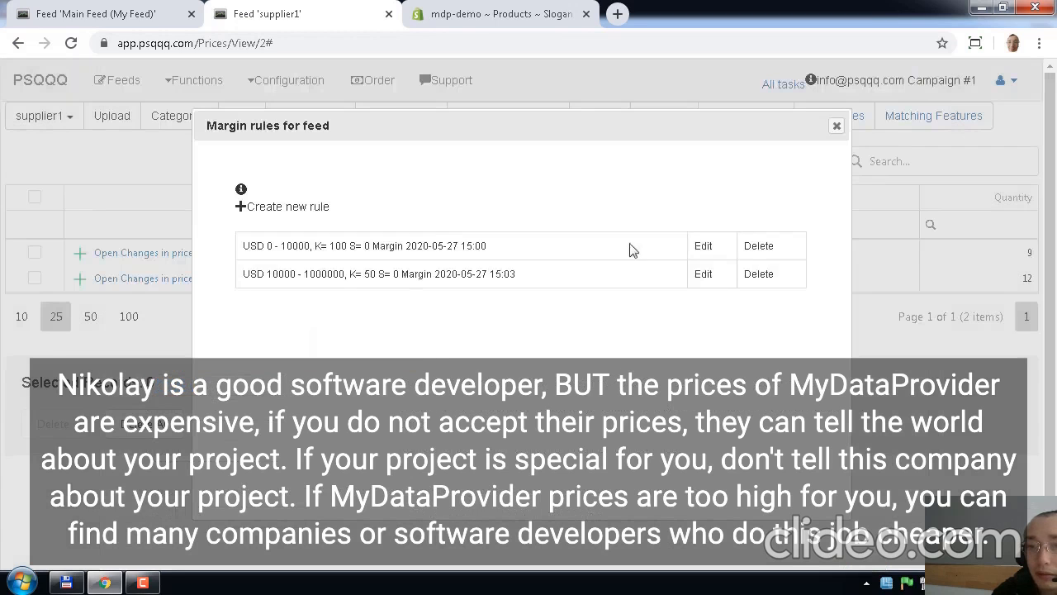
# Step: Close and reopen supplier1's margin rules, and inspect the price range limits of the USD 0 - 10000 rule
pyautogui.moveTo(364, 278); pyautogui.dragTo(374, 279)
pyautogui.click(836, 128)
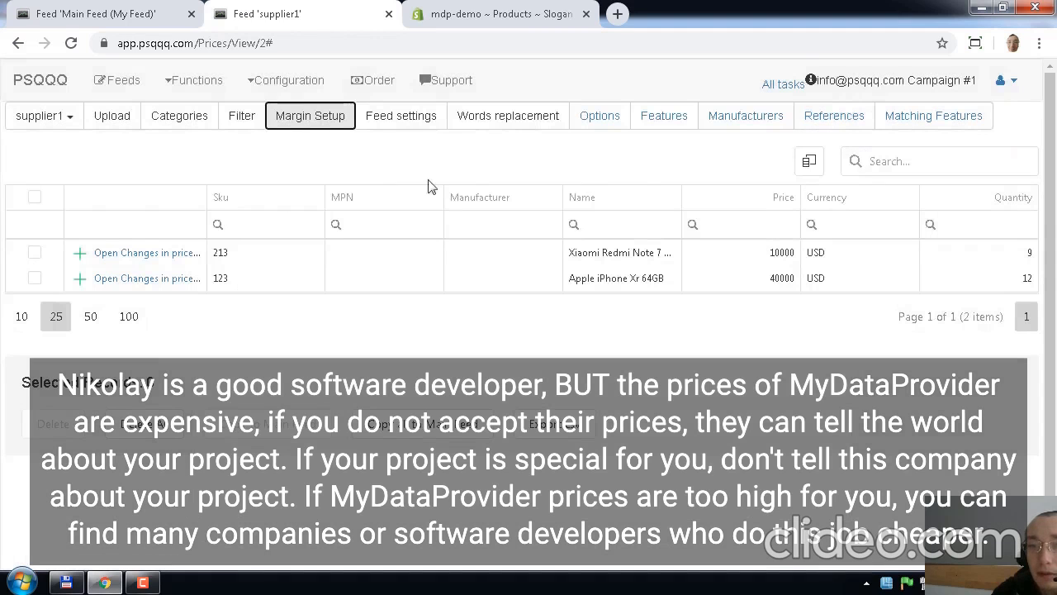
pyautogui.click(323, 120)
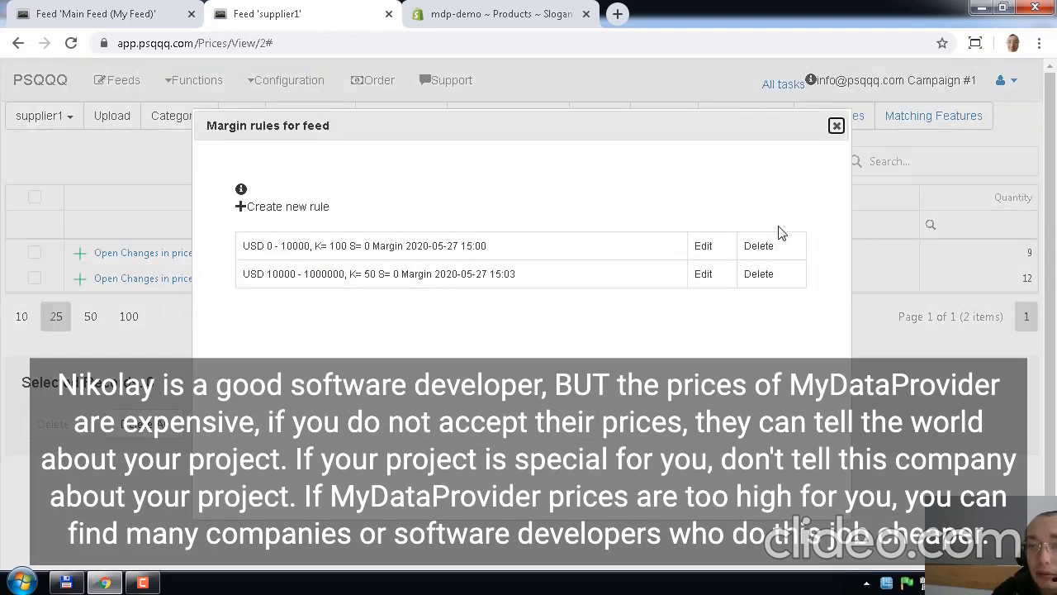
pyautogui.click(703, 245)
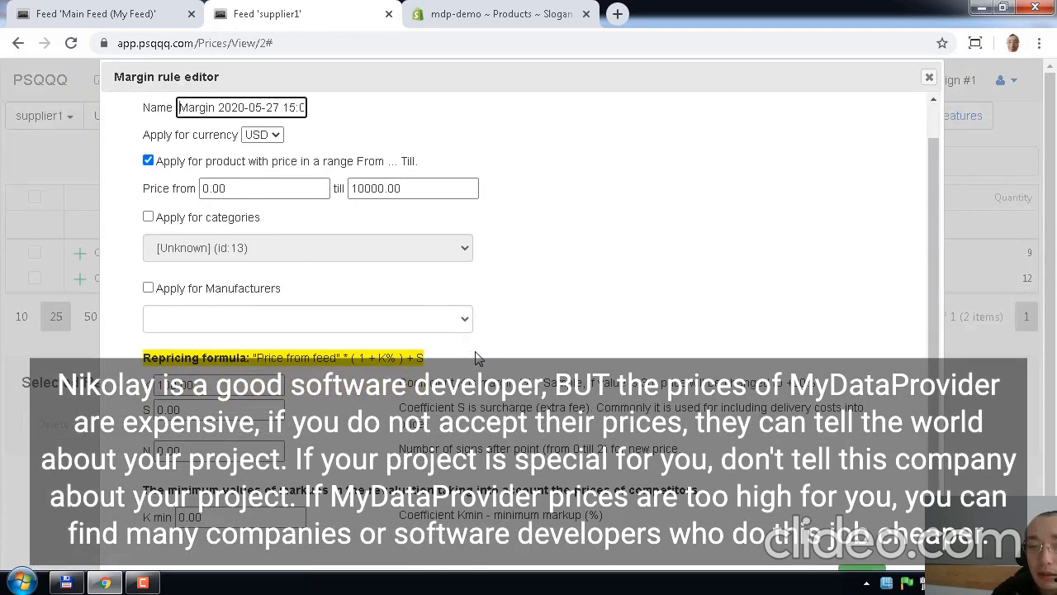
pyautogui.scroll(-1, 479, 348)
pyautogui.scroll(1, 479, 348)
pyautogui.scroll(1, 477, 349)
pyautogui.doubleClick(231, 231)
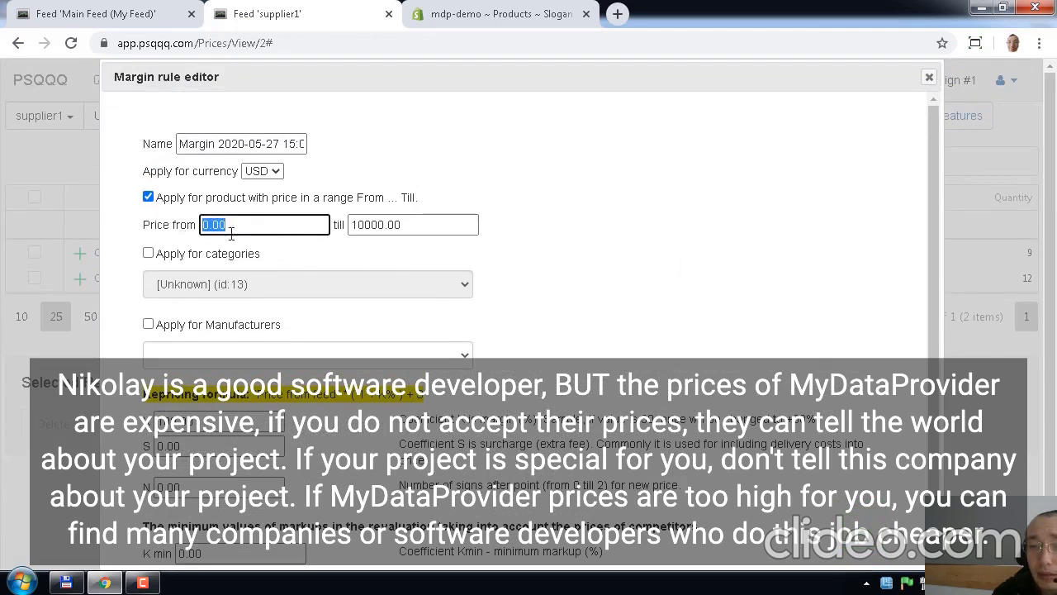
pyautogui.moveTo(401, 226); pyautogui.dragTo(291, 253)
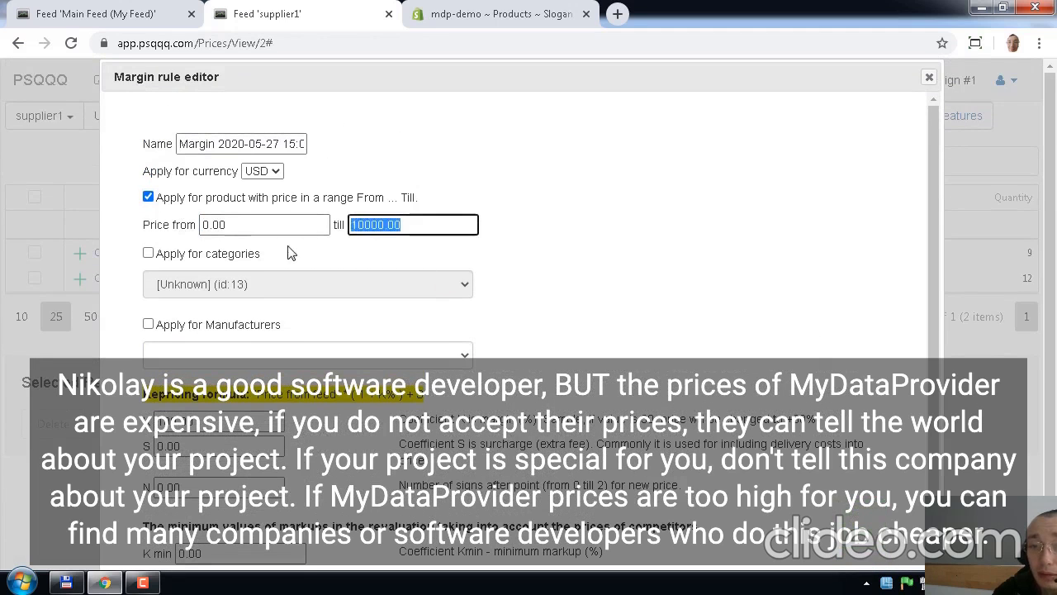
# Step: Try restricting the margin rule by category and manufacturer, clear both conditions, and close the margin rules without saving
pyautogui.click(148, 253)
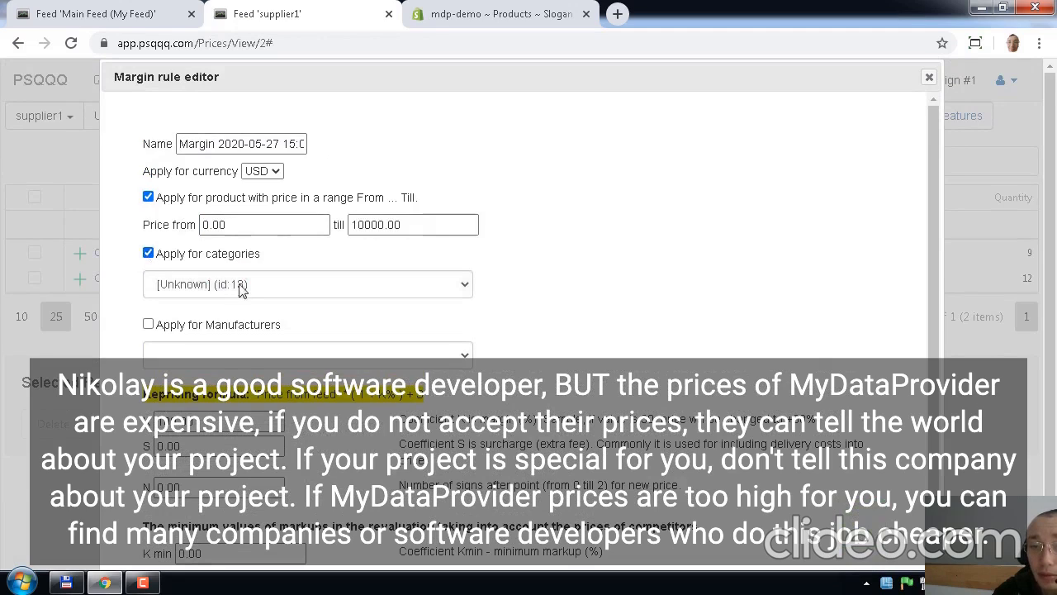
pyautogui.click(148, 324)
pyautogui.click(279, 359)
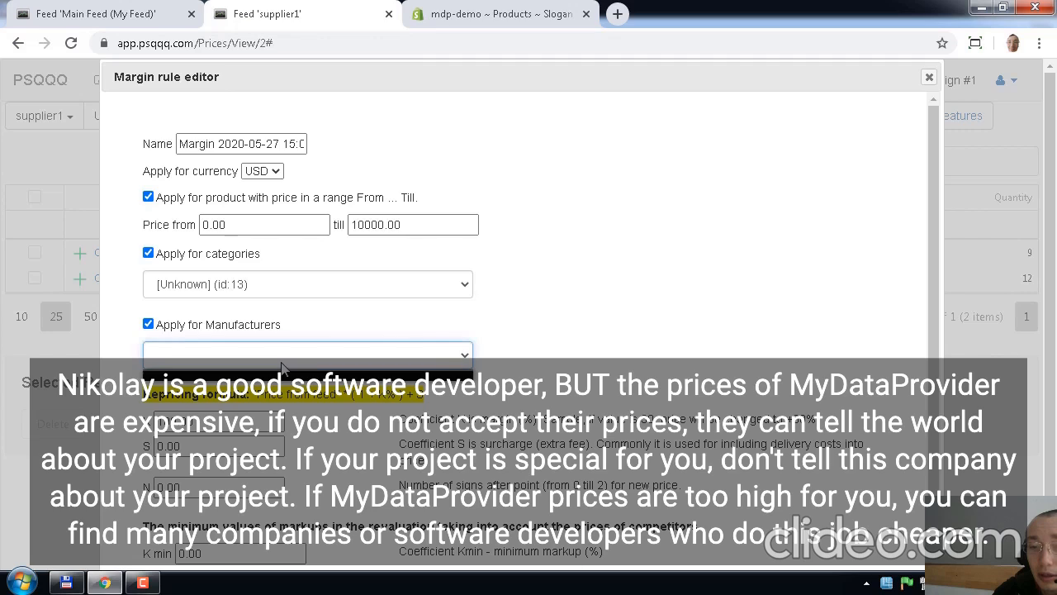
pyautogui.click(281, 368)
pyautogui.click(147, 252)
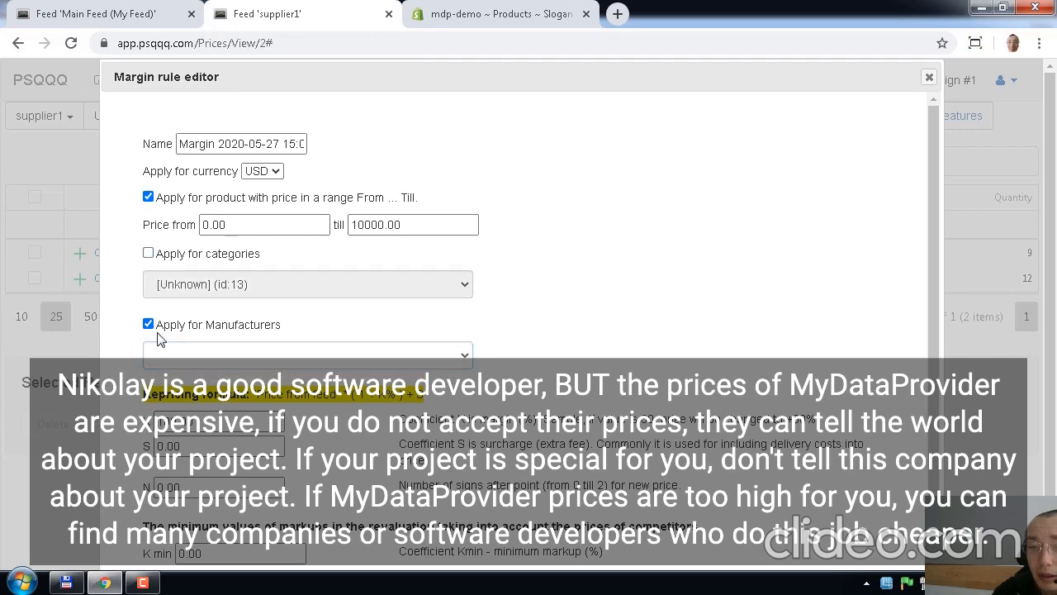
pyautogui.click(148, 324)
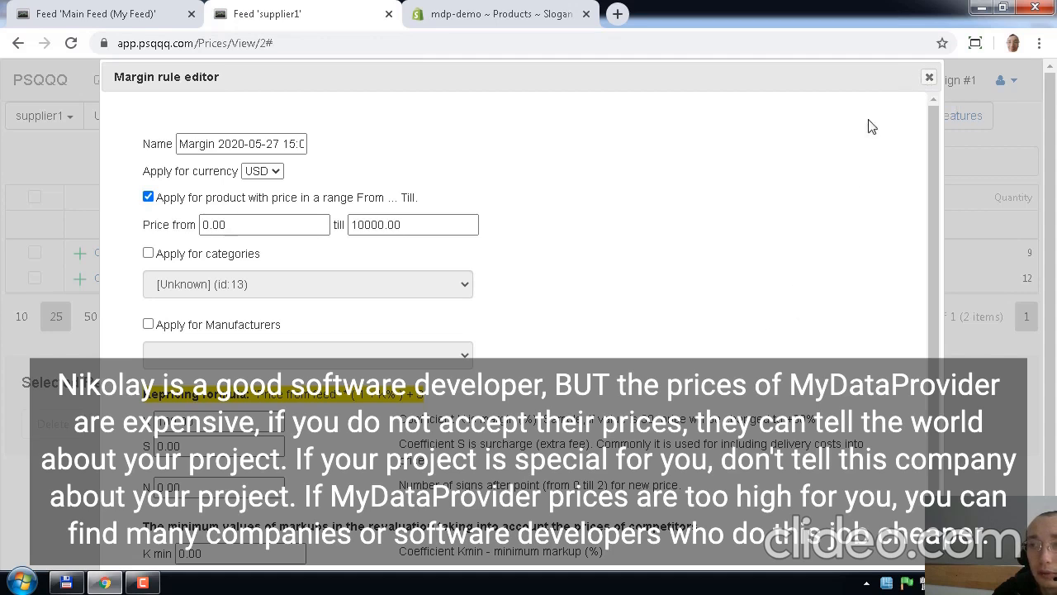
pyautogui.click(927, 79)
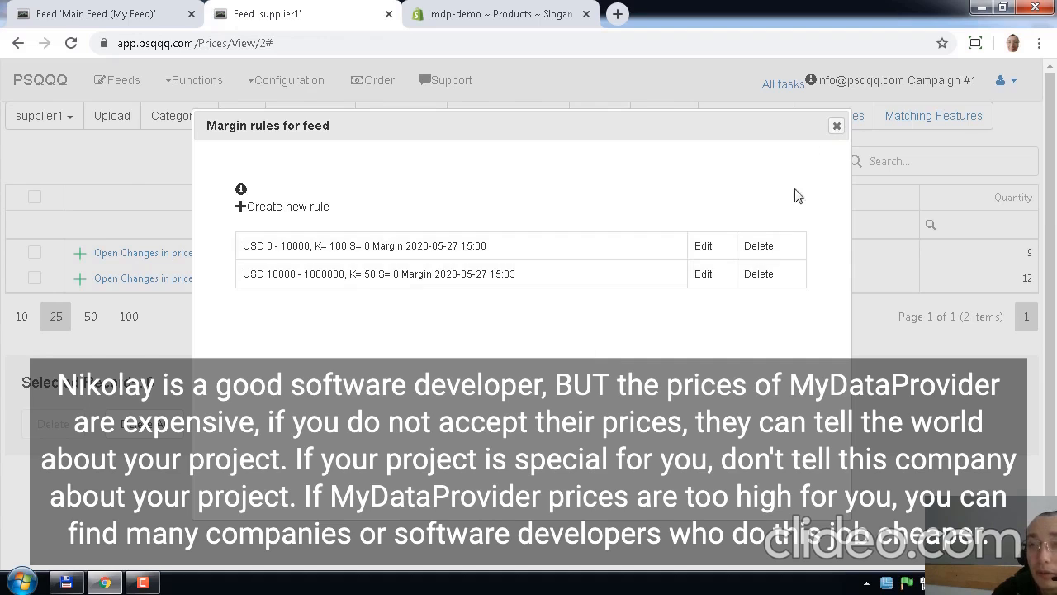
pyautogui.click(836, 128)
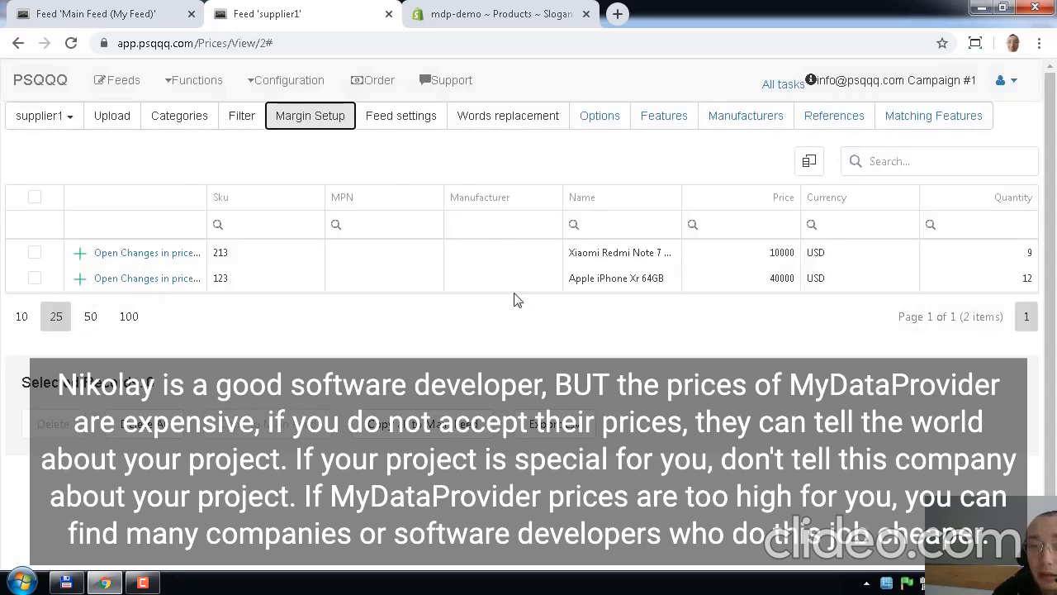
# Step: Open the price and quantity update for the Main Feed and look through all of its options
pyautogui.click(203, 84)
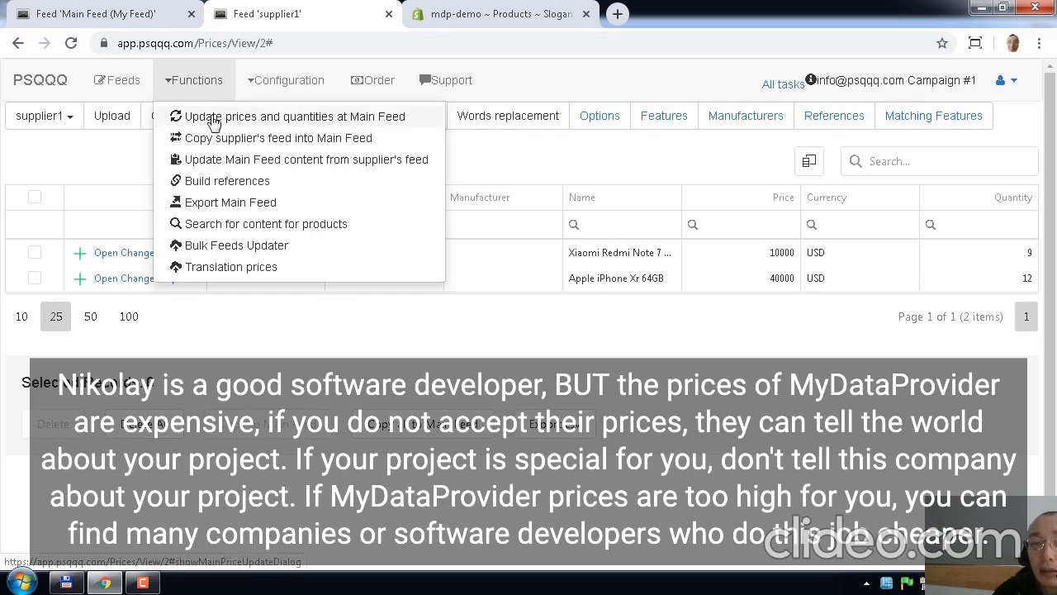
pyautogui.click(260, 122)
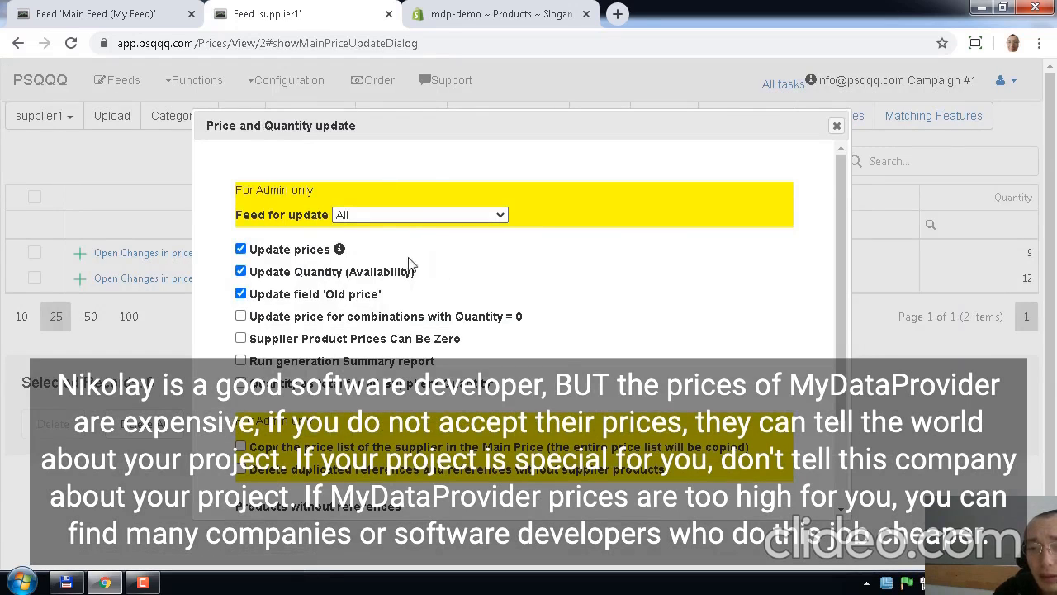
pyautogui.scroll(-1, 516, 463)
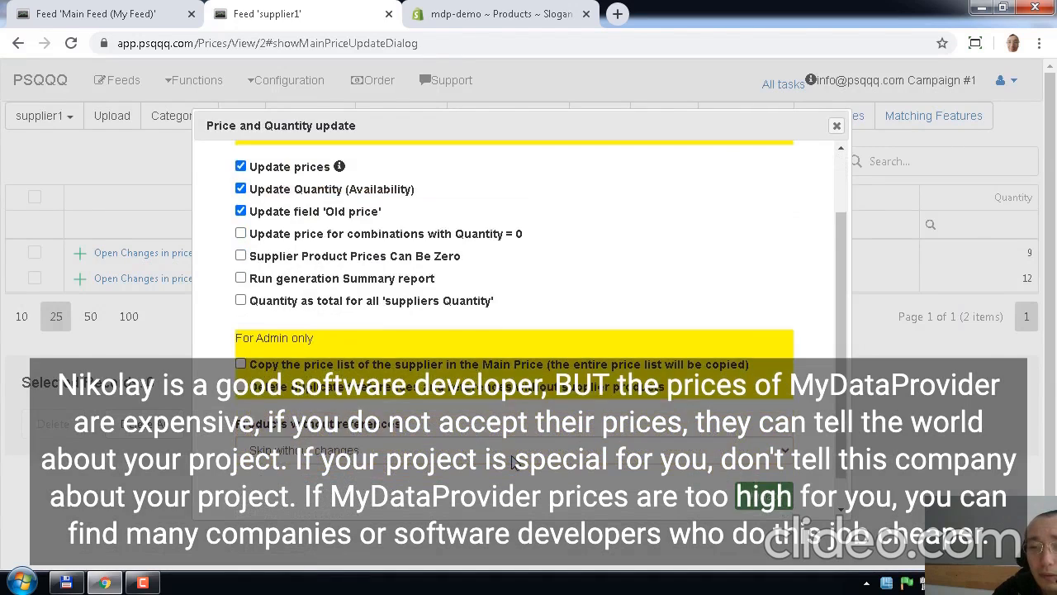
pyautogui.scroll(1, 516, 463)
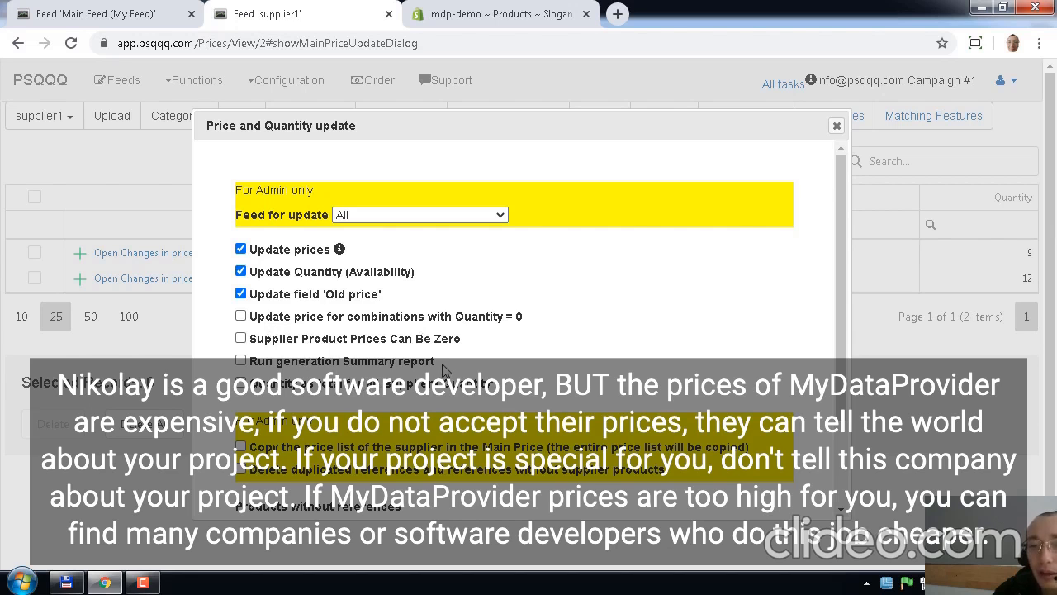
pyautogui.scroll(-2, 584, 376)
pyautogui.scroll(2, 584, 376)
pyautogui.scroll(-1, 580, 376)
pyautogui.scroll(1, 581, 376)
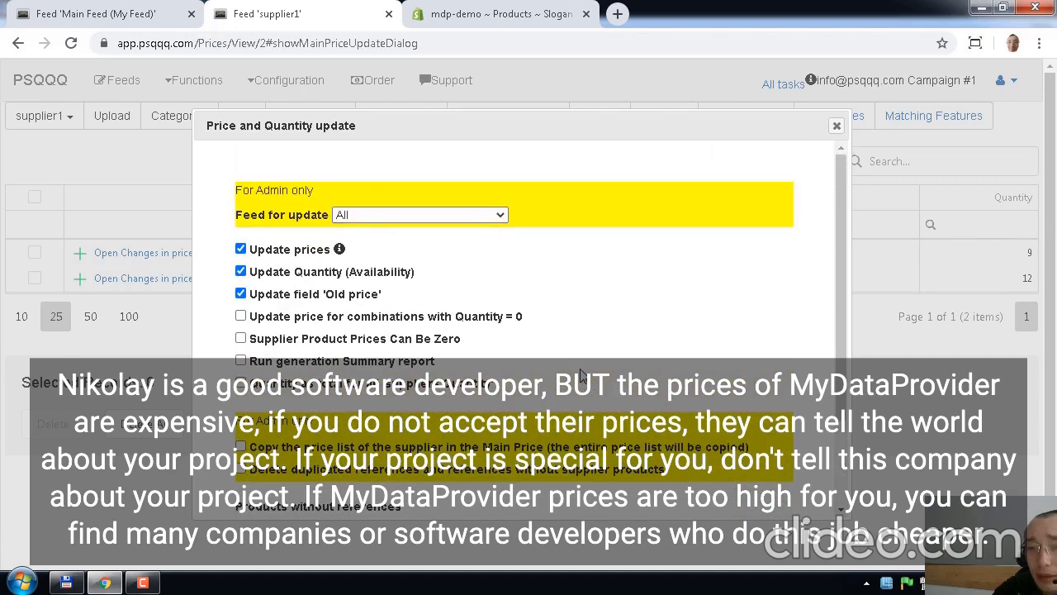
pyautogui.scroll(-2, 581, 376)
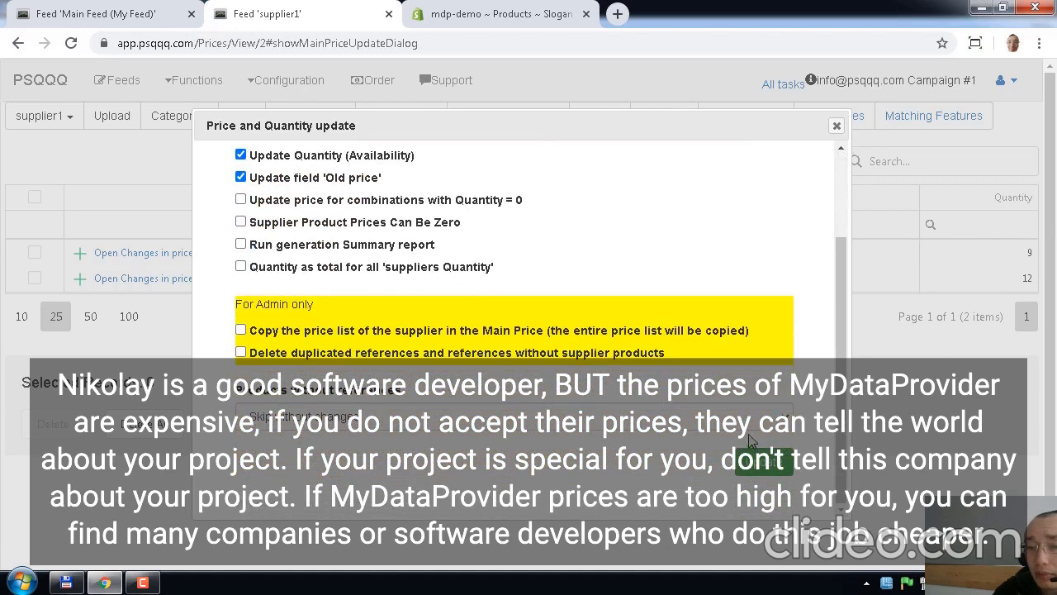
pyautogui.scroll(2, 581, 376)
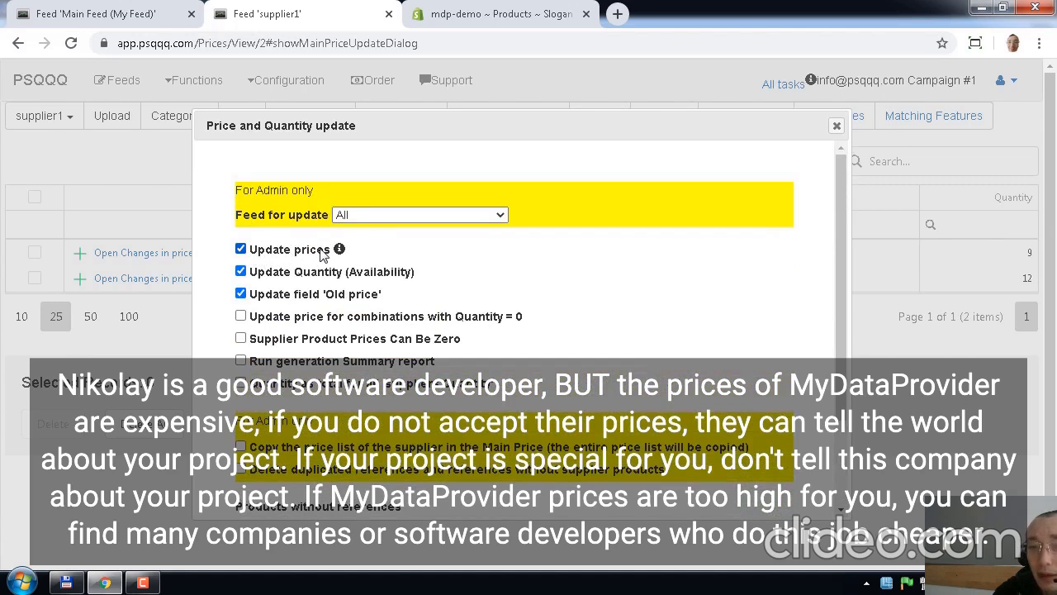
# Step: Review the Update Quantity (Availability) and Update field 'Old price' options of the price and quantity update
pyautogui.moveTo(258, 272); pyautogui.dragTo(333, 277)
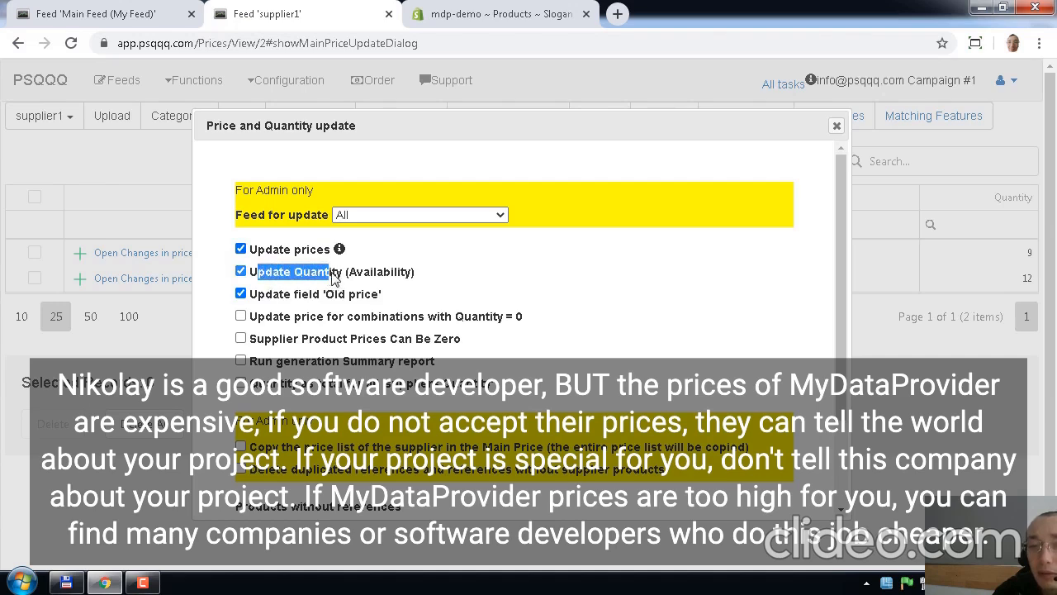
pyautogui.click(403, 282)
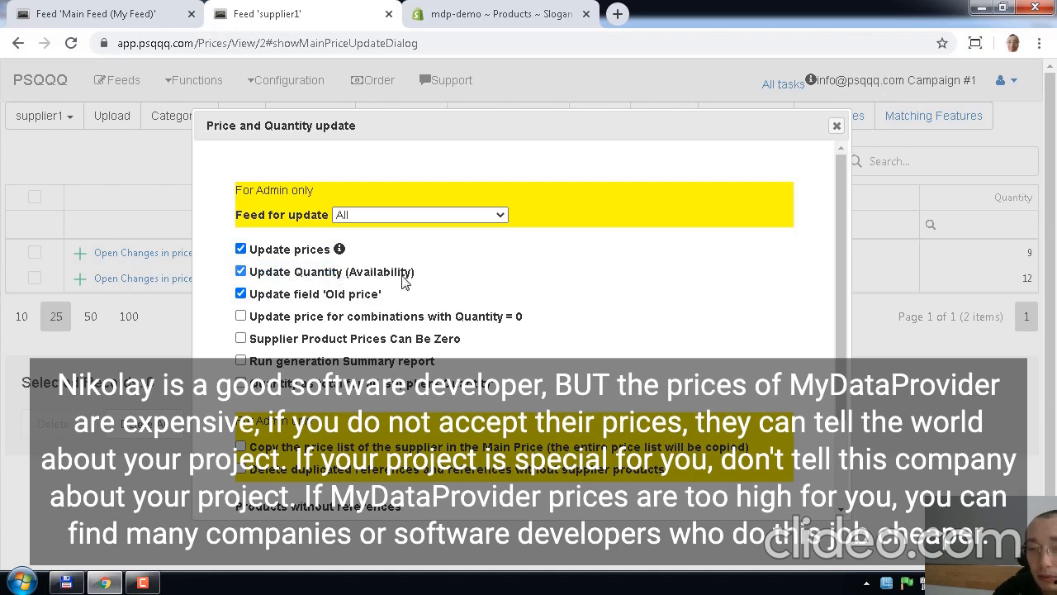
pyautogui.click(402, 277)
pyautogui.moveTo(273, 294); pyautogui.dragTo(410, 298)
pyautogui.click(266, 271)
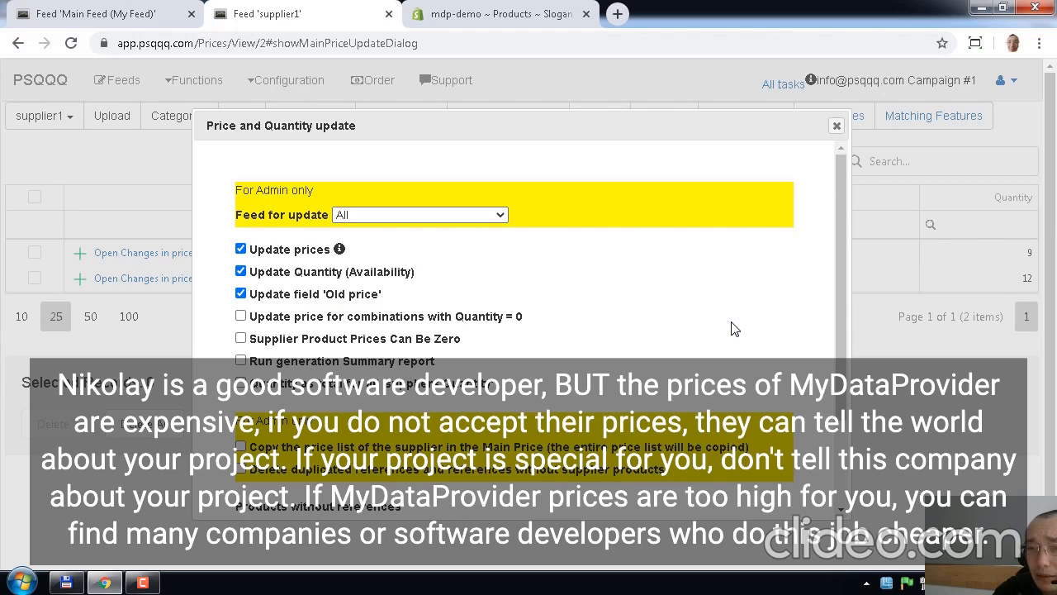
# Step: Keep products without references on Skip without changes, run the price and quantity update for all feeds, and dismiss the completion message
pyautogui.scroll(-2, 733, 330)
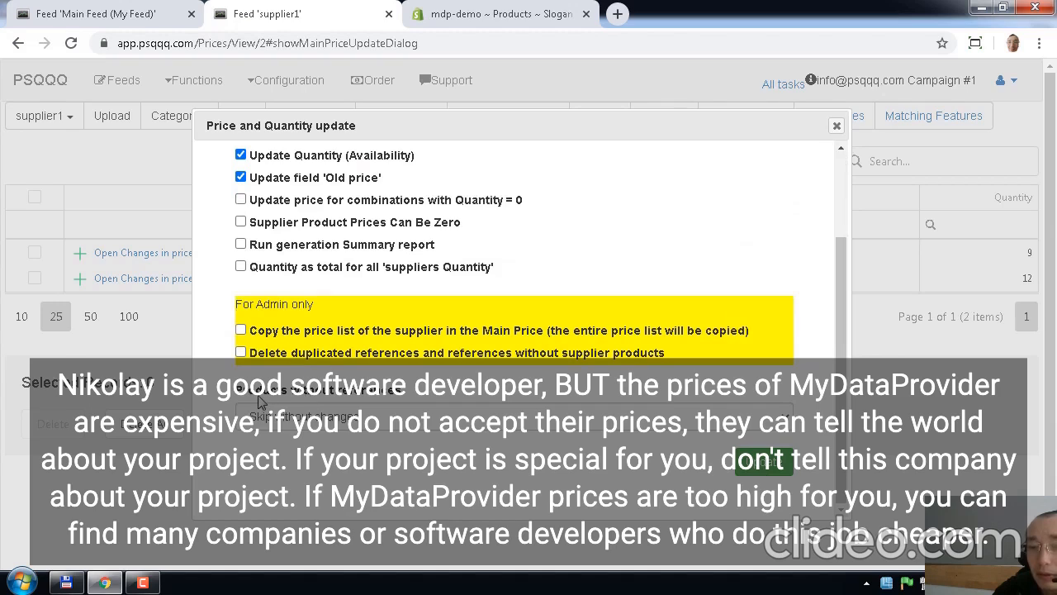
pyautogui.moveTo(244, 395); pyautogui.dragTo(416, 395)
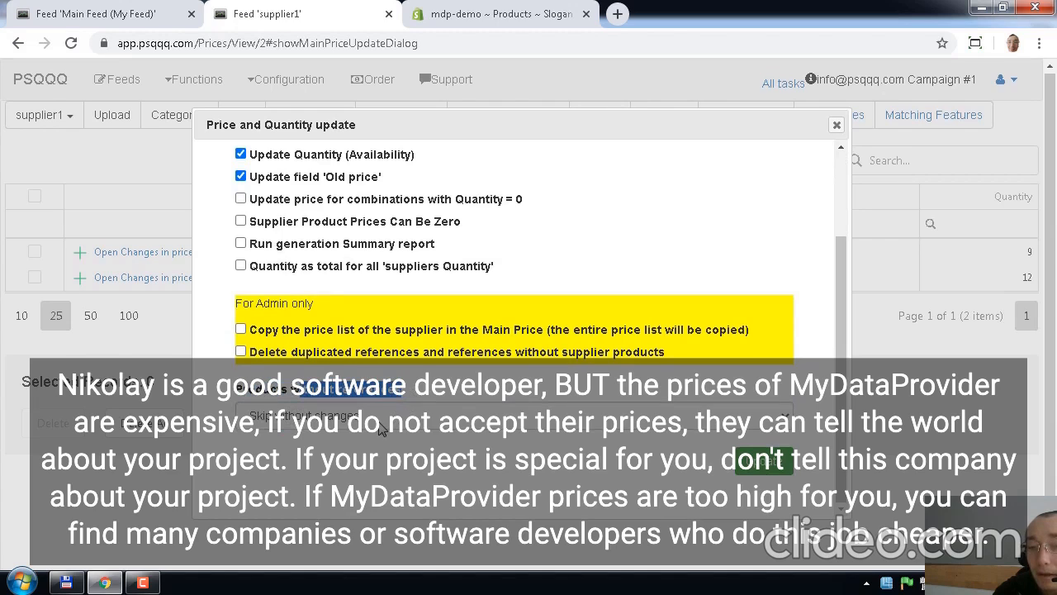
pyautogui.click(381, 417)
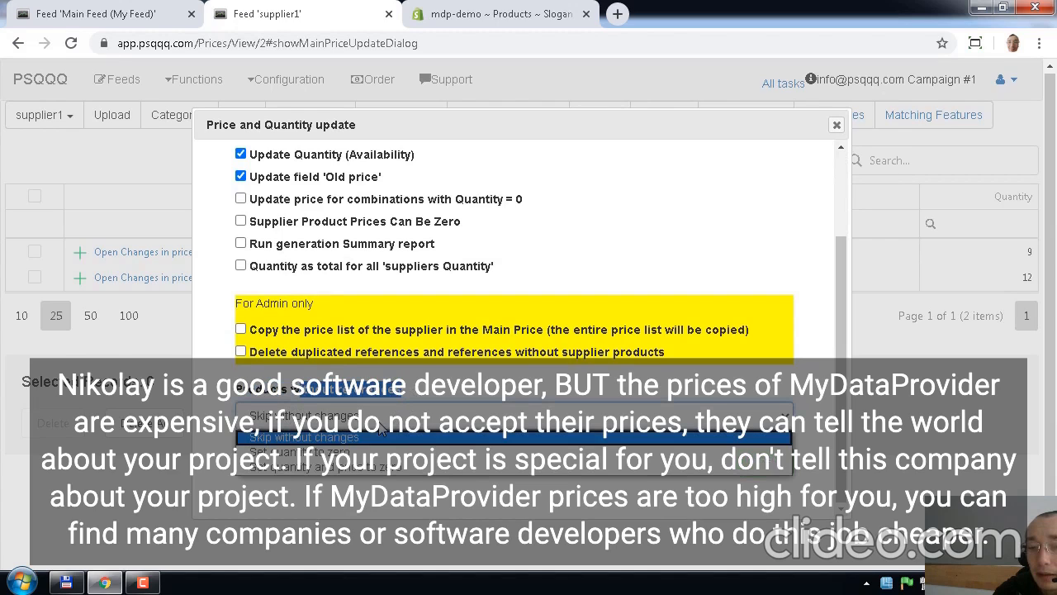
pyautogui.click(367, 469)
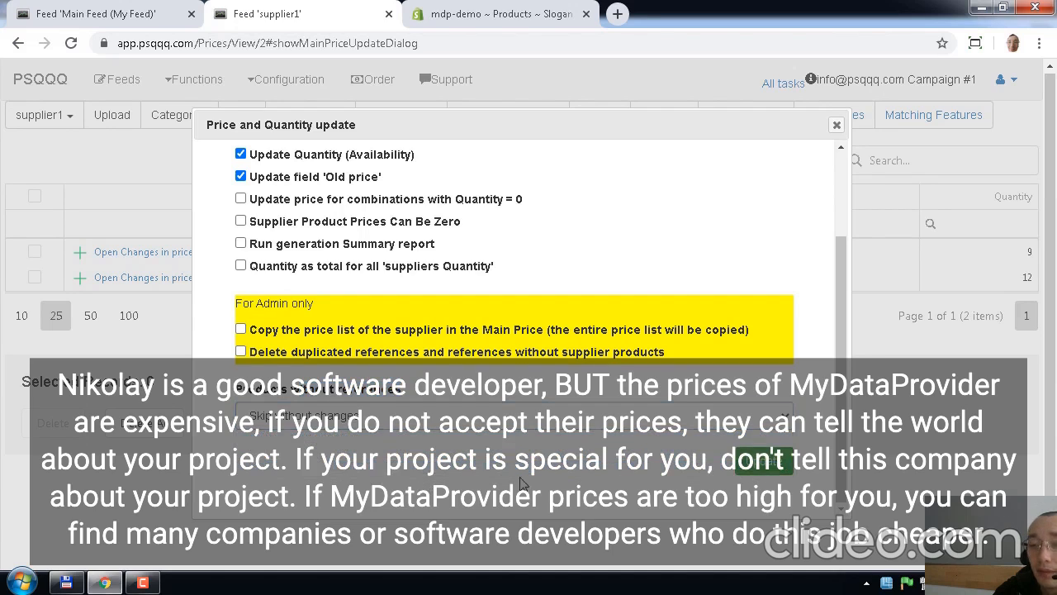
pyautogui.click(766, 459)
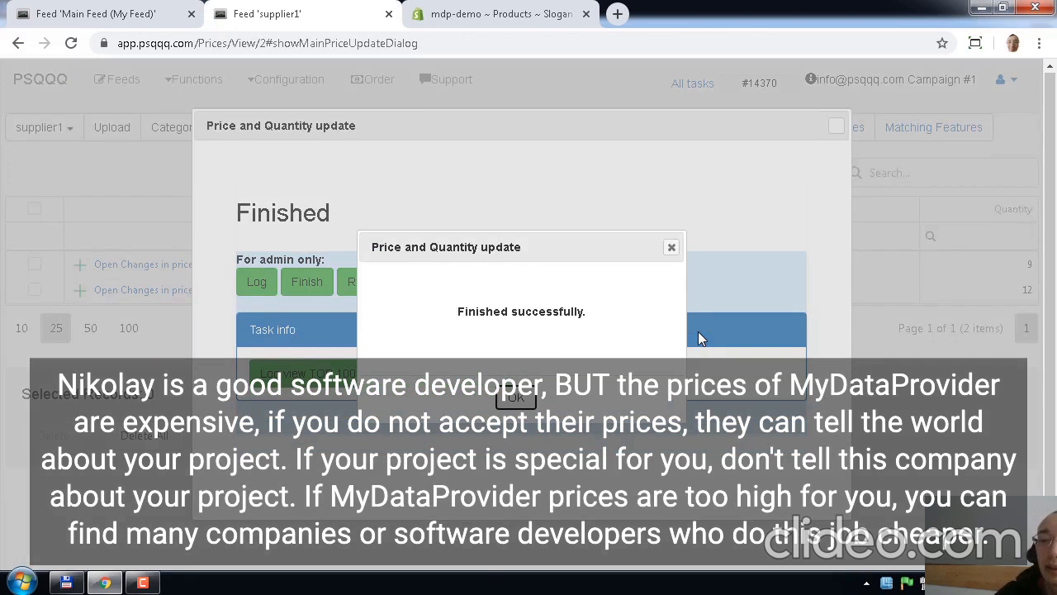
pyautogui.click(516, 399)
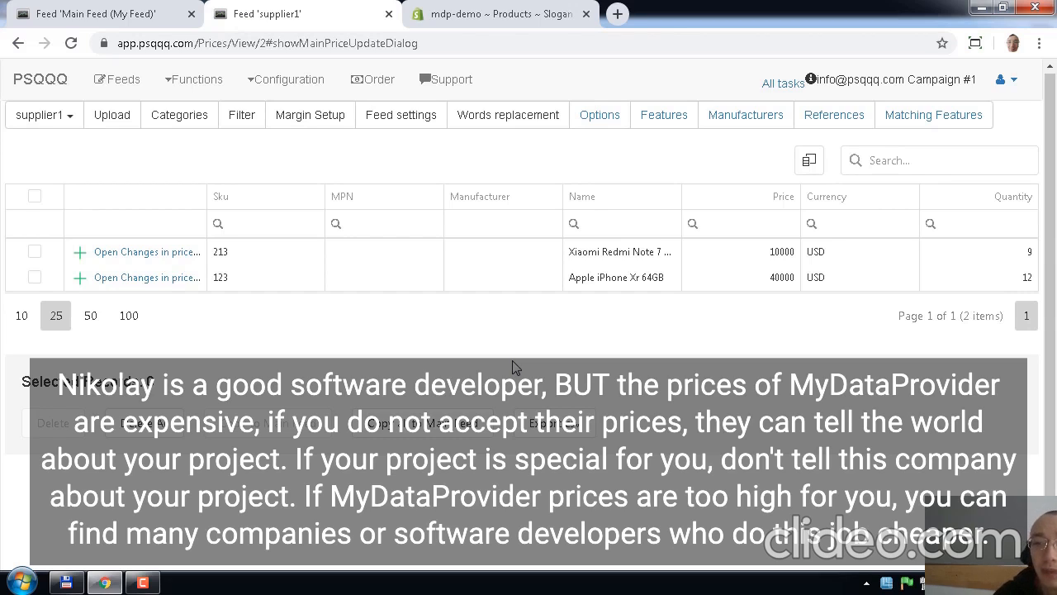
# Step: Check the referred product of supplier1's product 213, reload the Main Feed, and expand product 213's referred products there
pyautogui.click(80, 253)
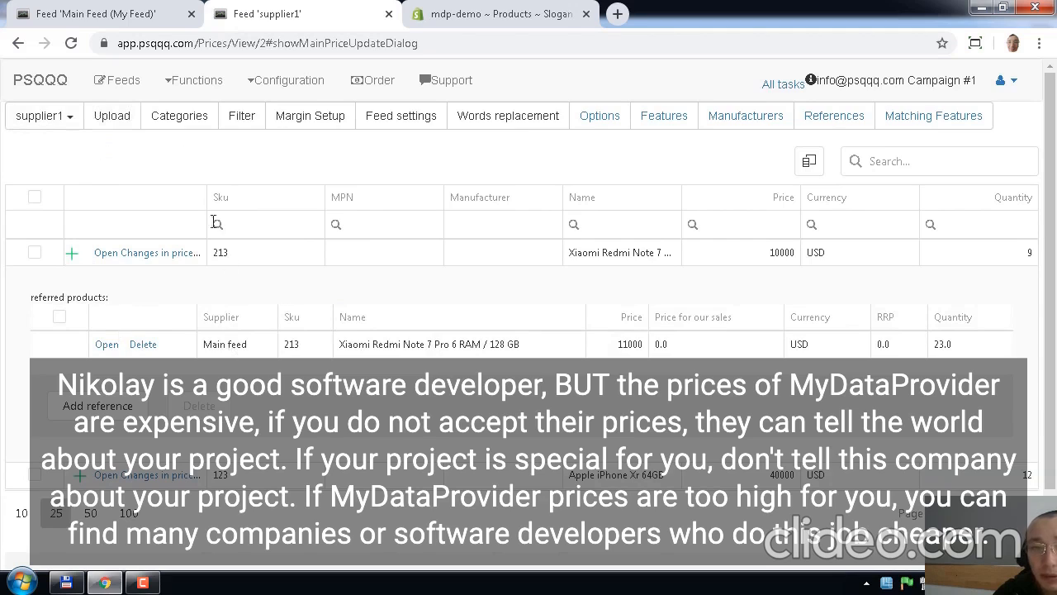
pyautogui.click(126, 9)
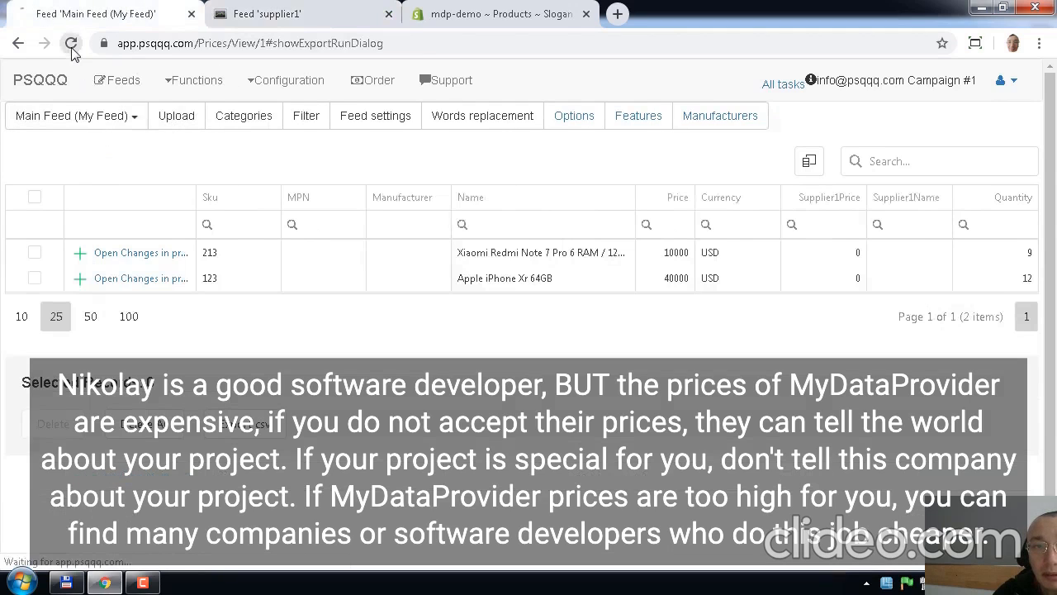
pyautogui.click(71, 43)
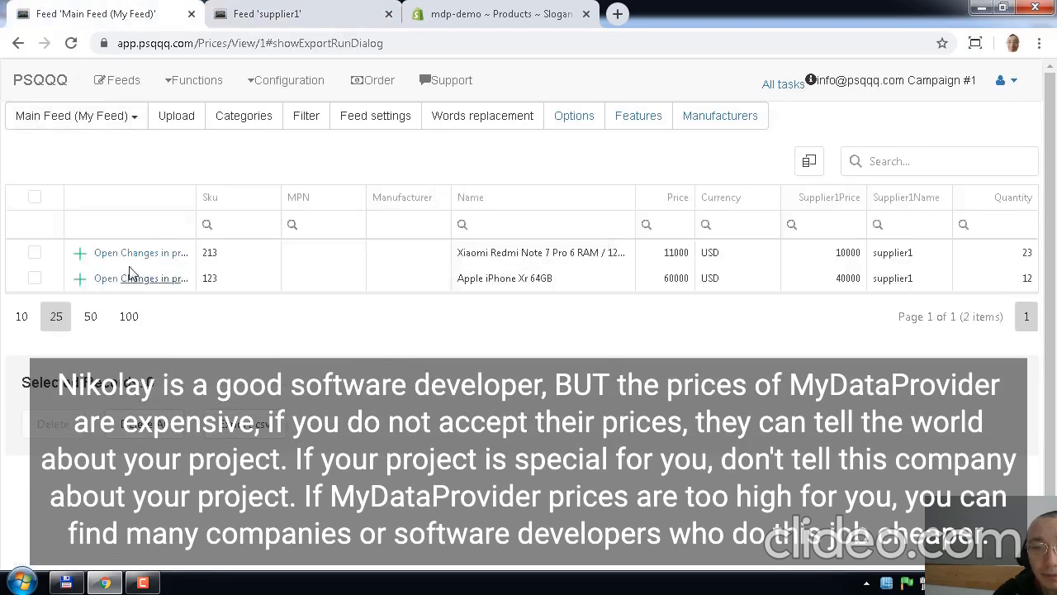
pyautogui.click(72, 253)
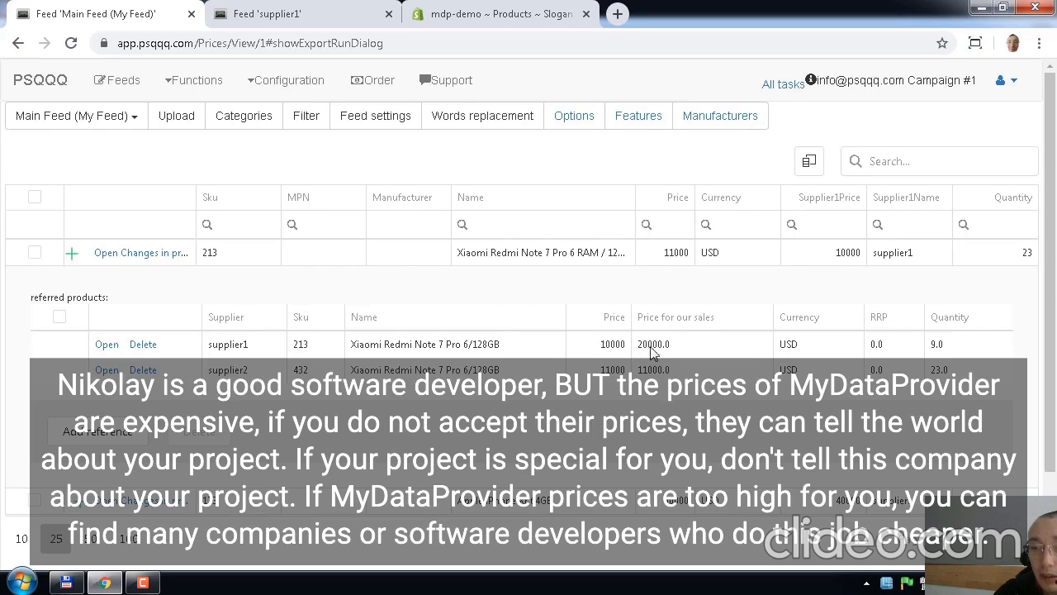
# Step: Open the supplier2 feed in a new browser tab, check its margin rules, and return to the Main Feed
pyautogui.click(132, 116)
pyautogui.rightClick(107, 198)
pyautogui.click(153, 203)
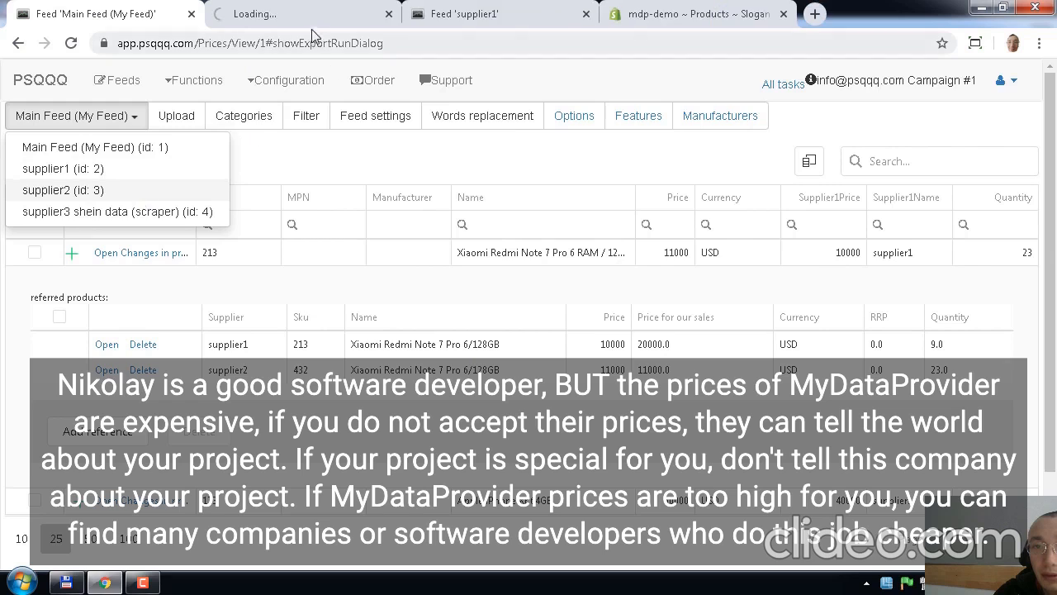
pyautogui.click(385, 18)
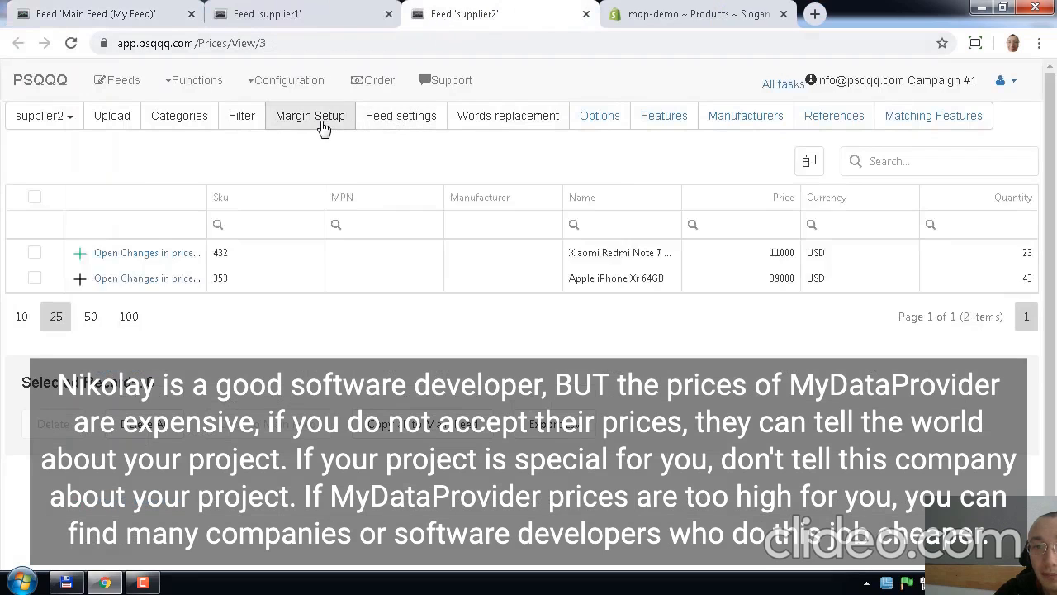
pyautogui.click(334, 117)
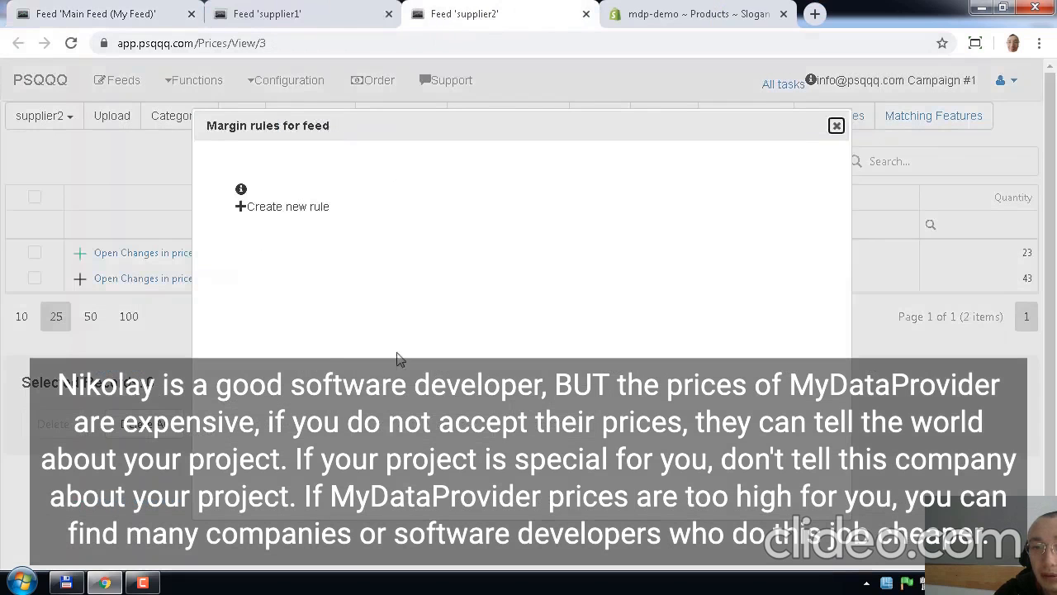
pyautogui.click(836, 126)
pyautogui.click(138, 20)
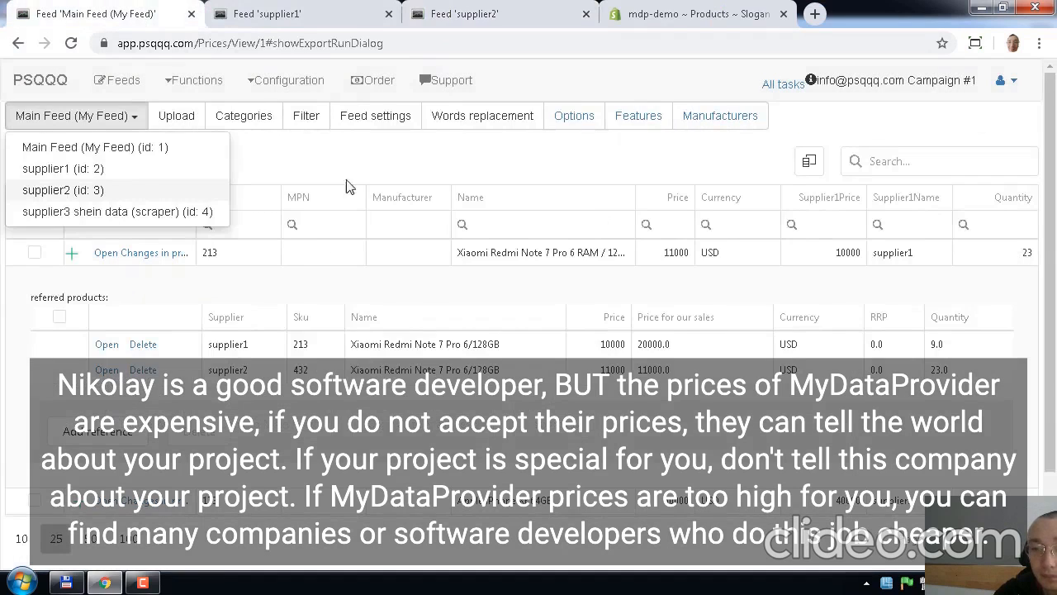
# Step: Compare the 'Price for our sales' of the supplier1 and supplier2 offers linked to product 213
pyautogui.click(510, 438)
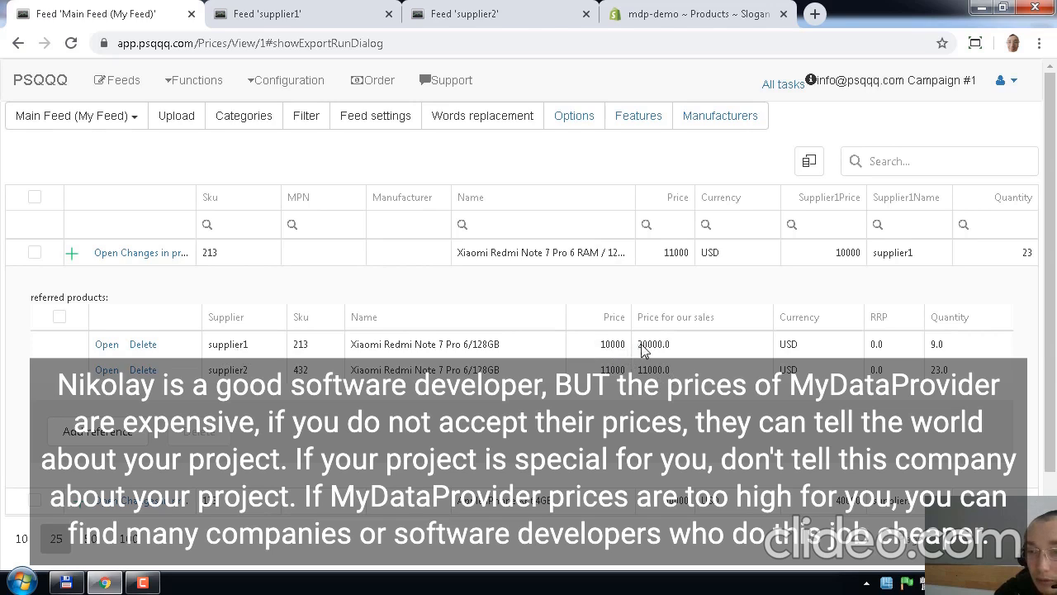
pyautogui.moveTo(637, 345); pyautogui.dragTo(679, 373)
pyautogui.click(221, 381)
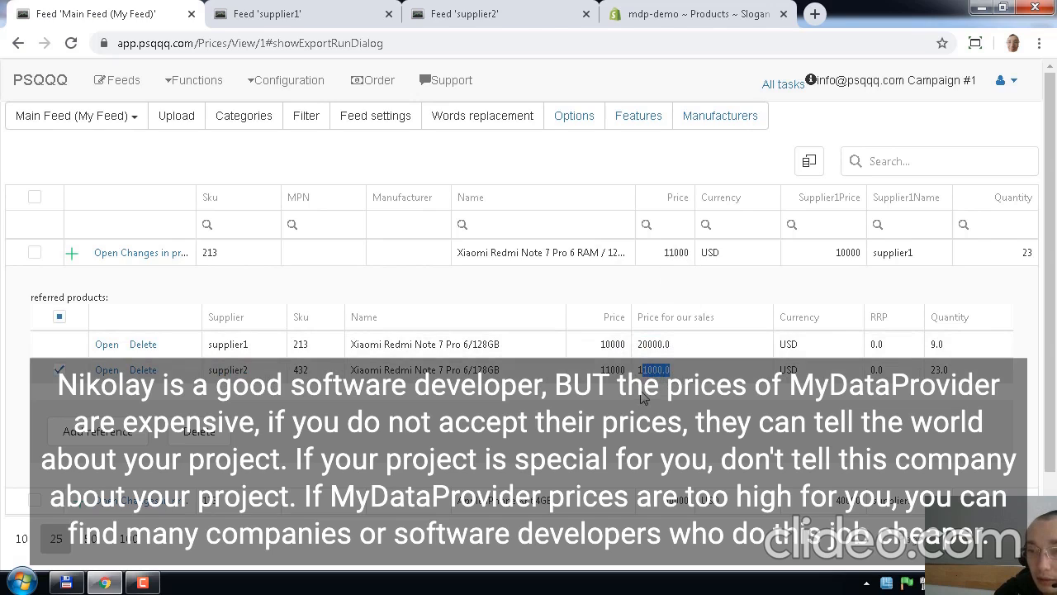
# Step: Reload the Main Feed and look through the fields offered in the product grid's column chooser
pyautogui.click(71, 43)
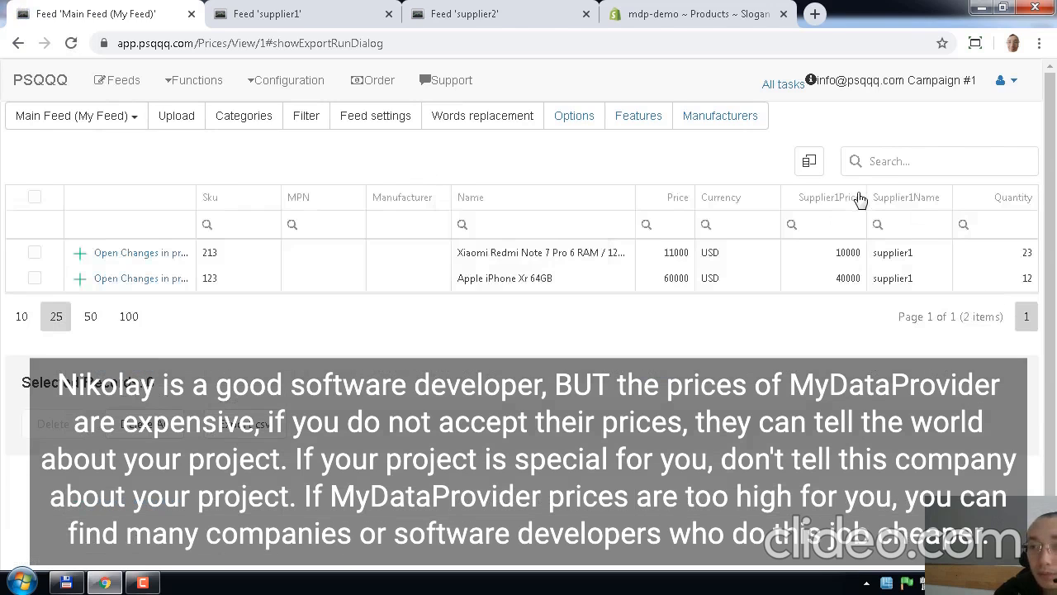
pyautogui.click(809, 161)
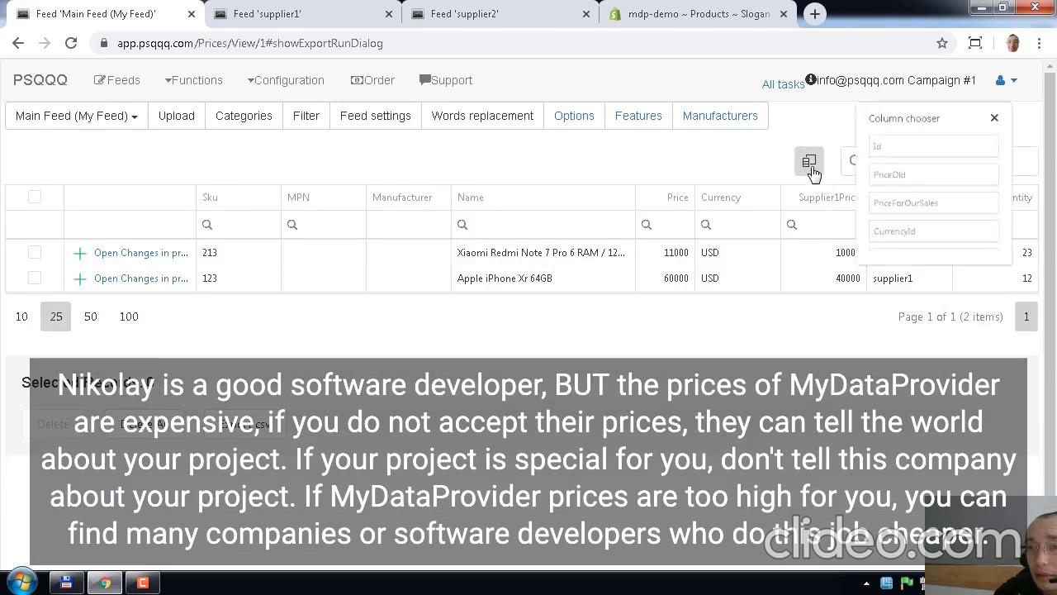
pyautogui.scroll(-10, 913, 179)
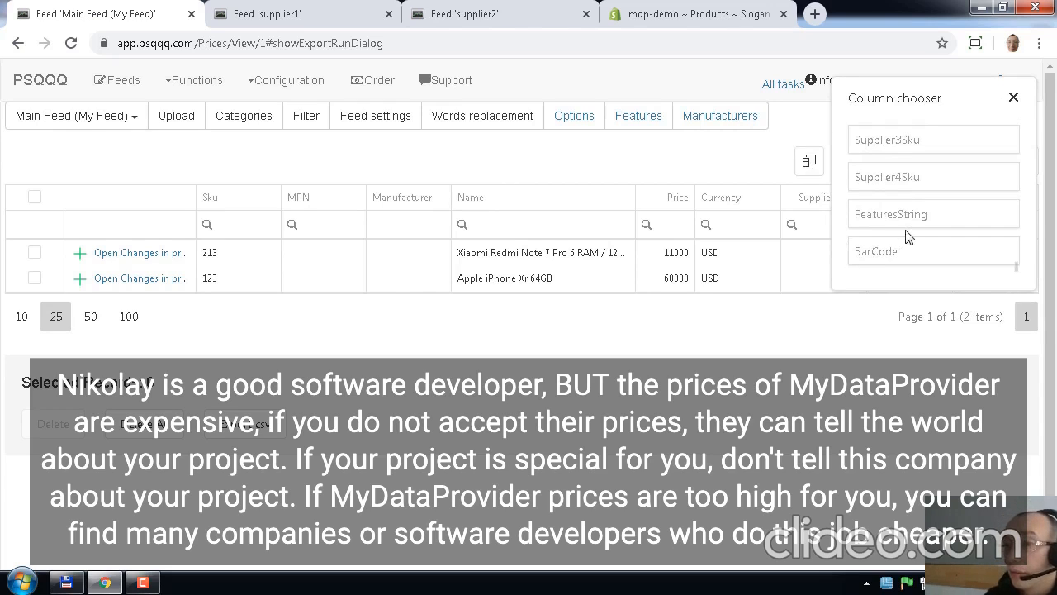
pyautogui.scroll(1, 909, 238)
pyautogui.scroll(8, 909, 238)
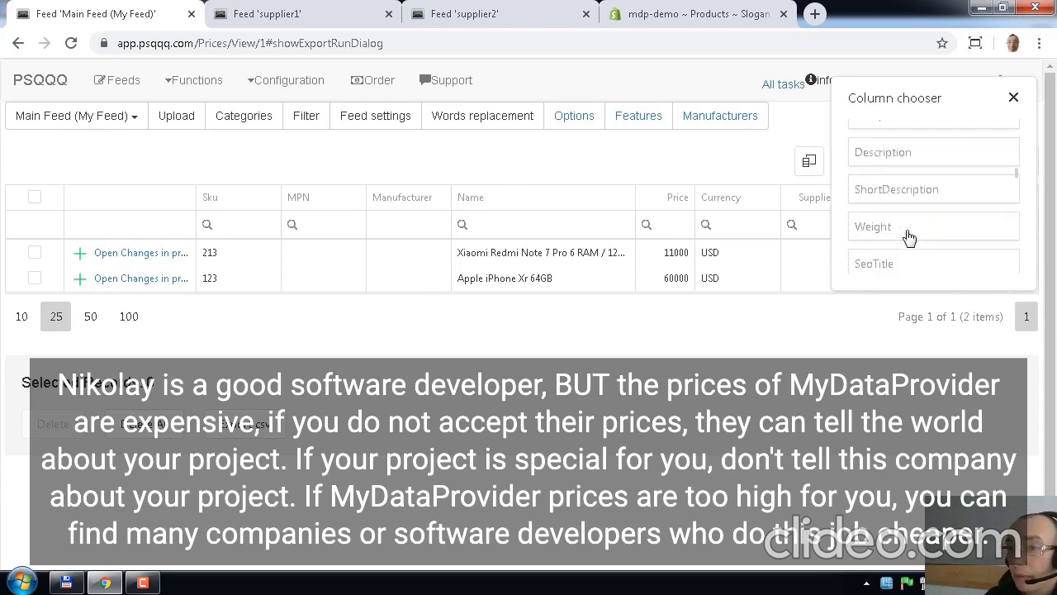
pyautogui.scroll(3, 908, 238)
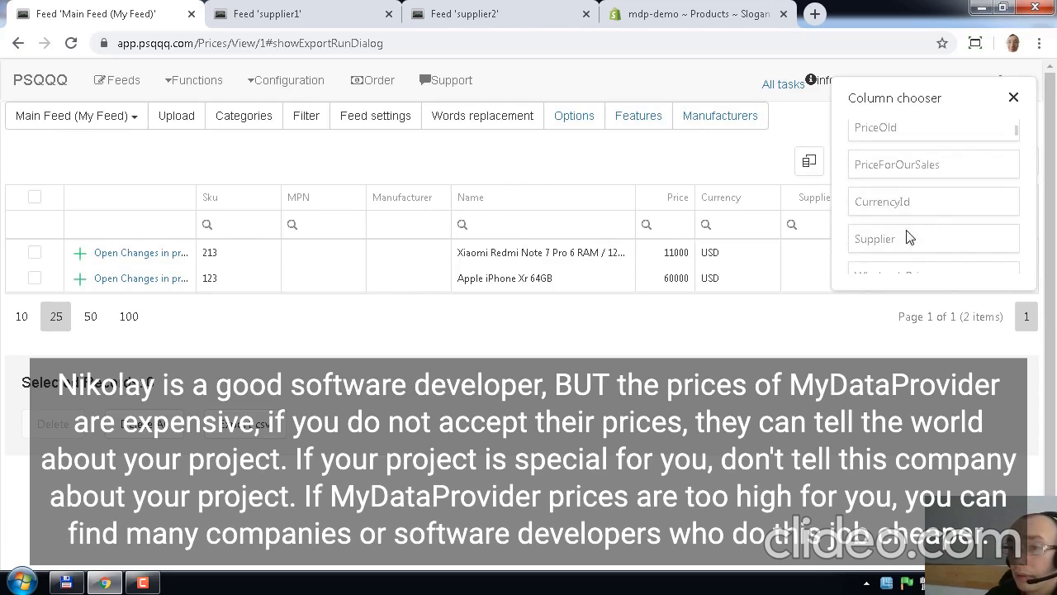
pyautogui.click(1013, 98)
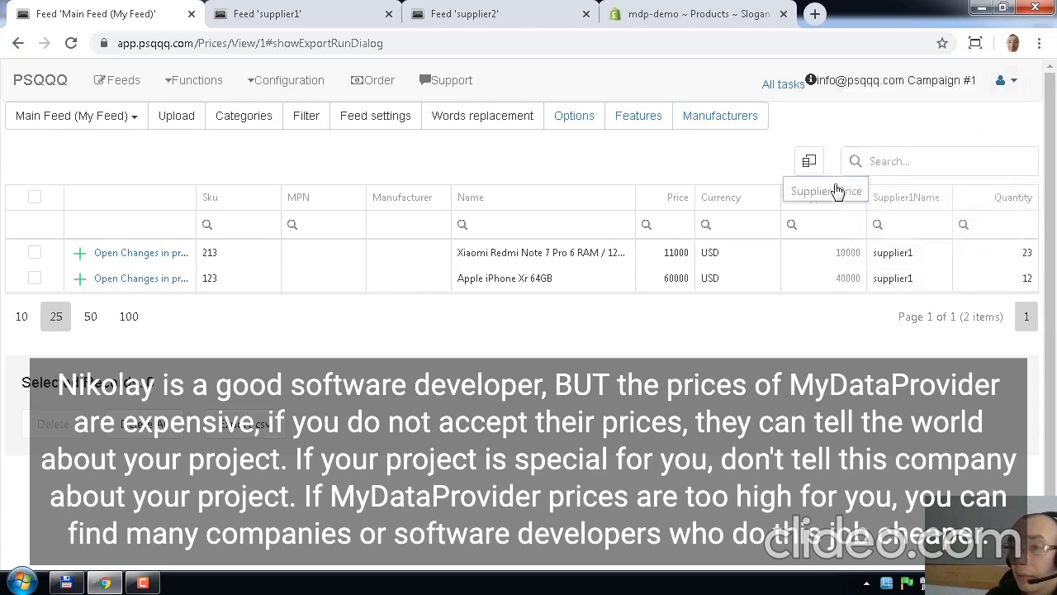
# Step: Hide the Supplier1Price and Supplier1Name columns from the Main Feed grid using the column chooser
pyautogui.click(812, 165)
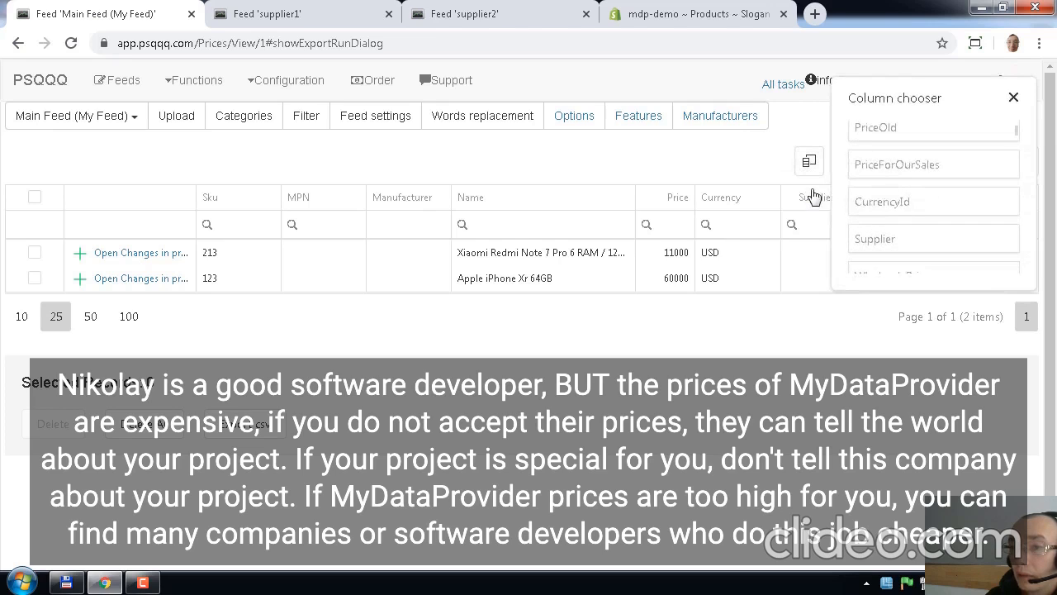
pyautogui.moveTo(826, 197); pyautogui.dragTo(908, 159)
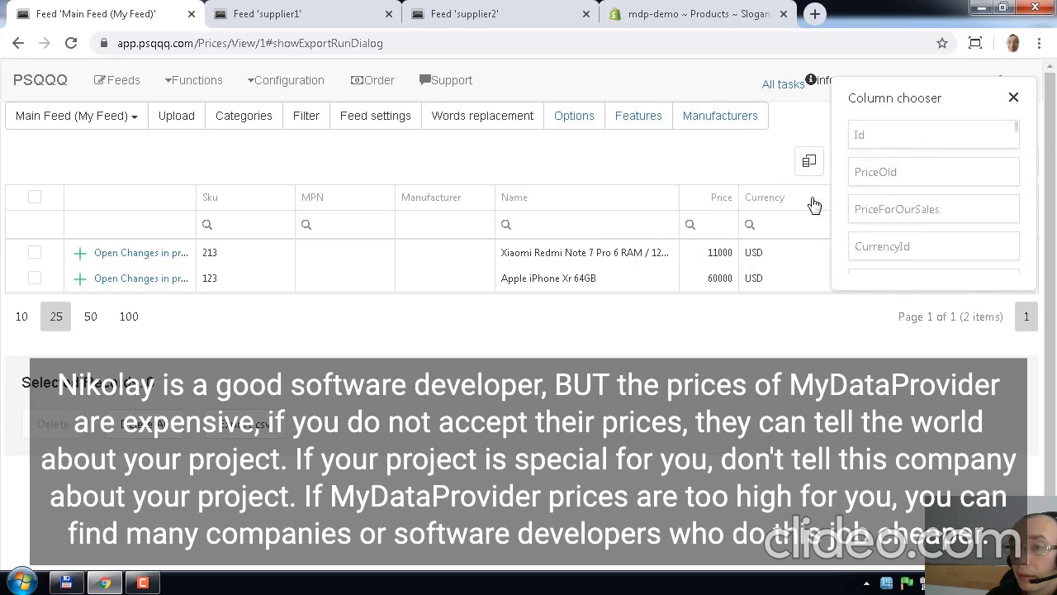
pyautogui.moveTo(917, 95); pyautogui.dragTo(936, 256)
pyautogui.moveTo(952, 299); pyautogui.dragTo(946, 344)
pyautogui.moveTo(906, 197); pyautogui.dragTo(941, 378)
pyautogui.click(1033, 345)
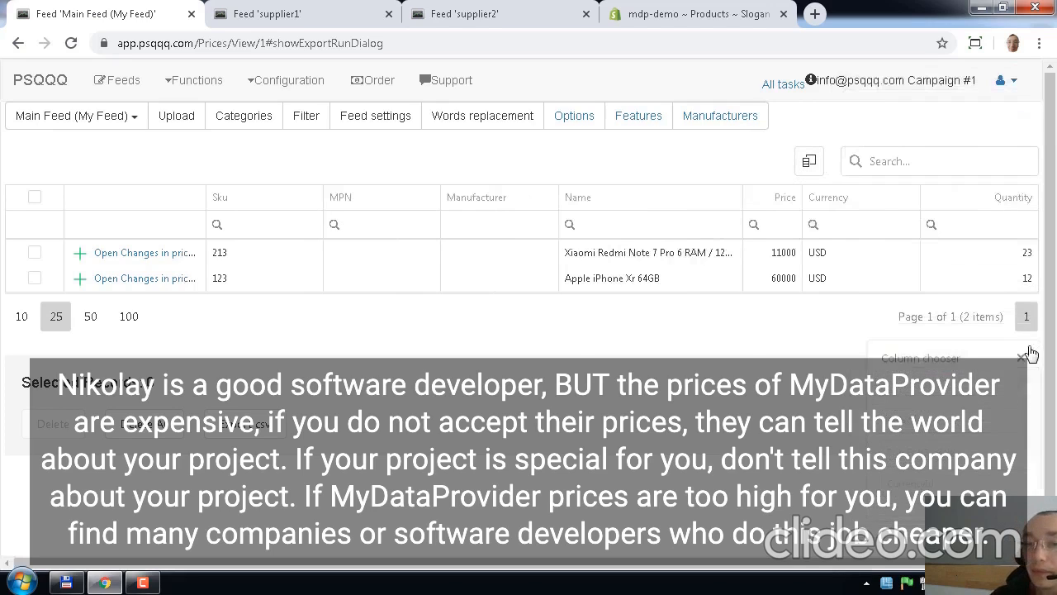
# Step: Expand product 213's referred products, compare each supplier's price and sales price with the Main Feed price, and collapse them
pyautogui.click(76, 258)
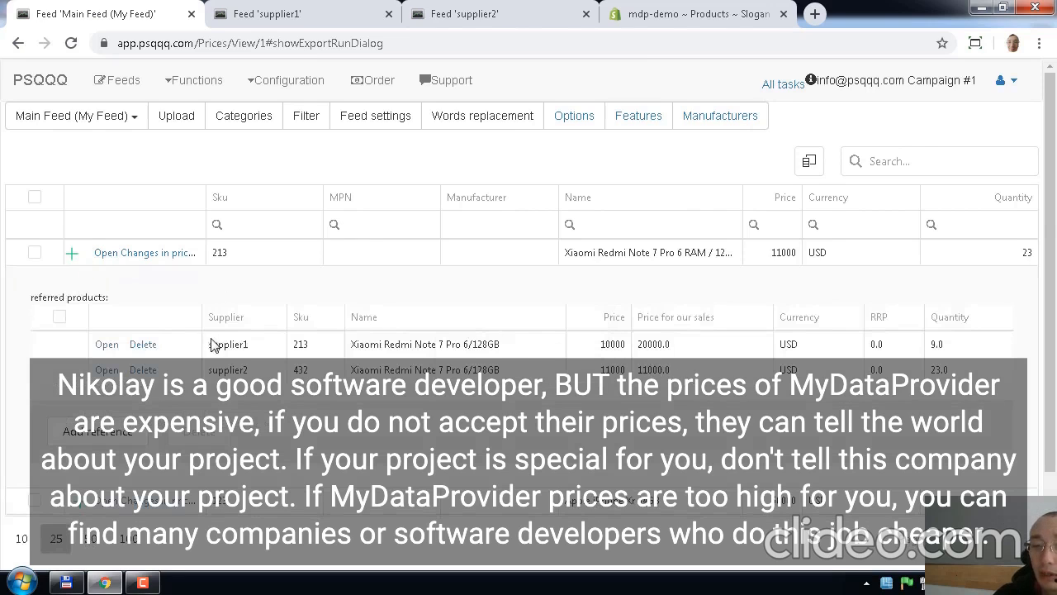
pyautogui.doubleClick(614, 351)
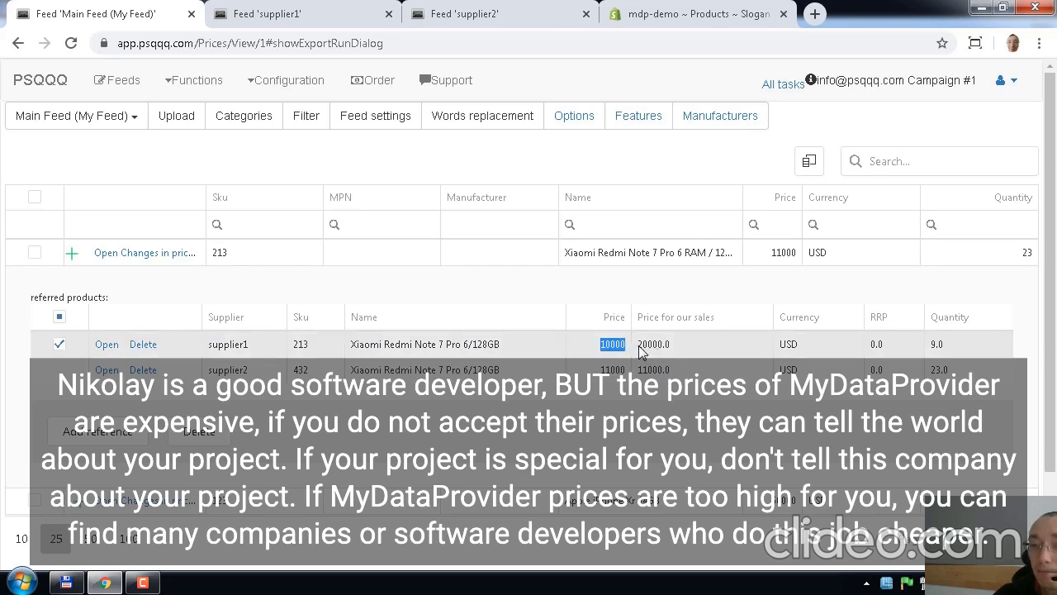
pyautogui.moveTo(639, 351); pyautogui.dragTo(672, 354)
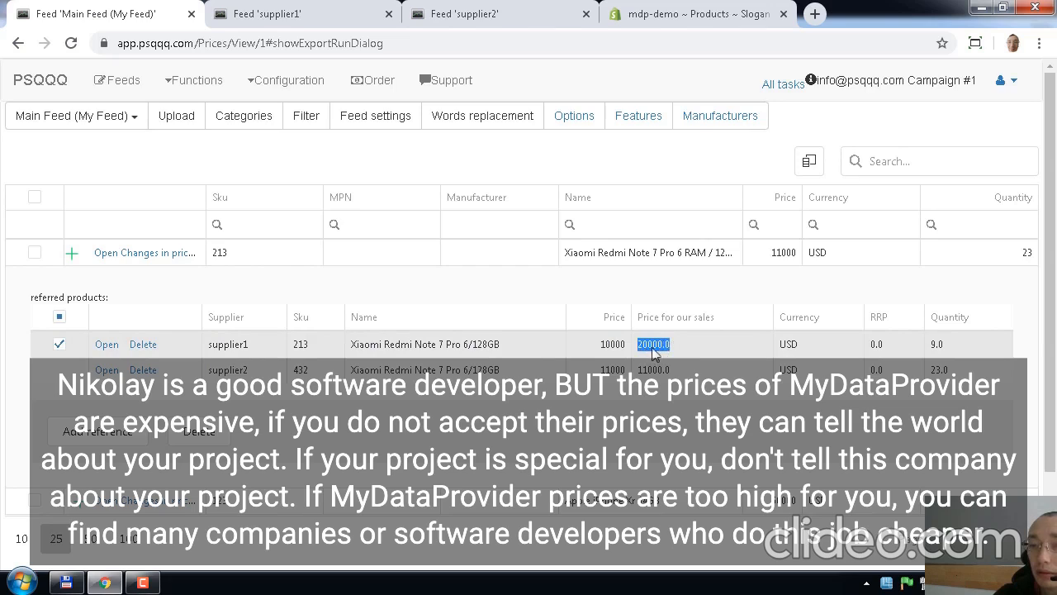
pyautogui.click(653, 371)
pyautogui.moveTo(583, 380); pyautogui.dragTo(673, 378)
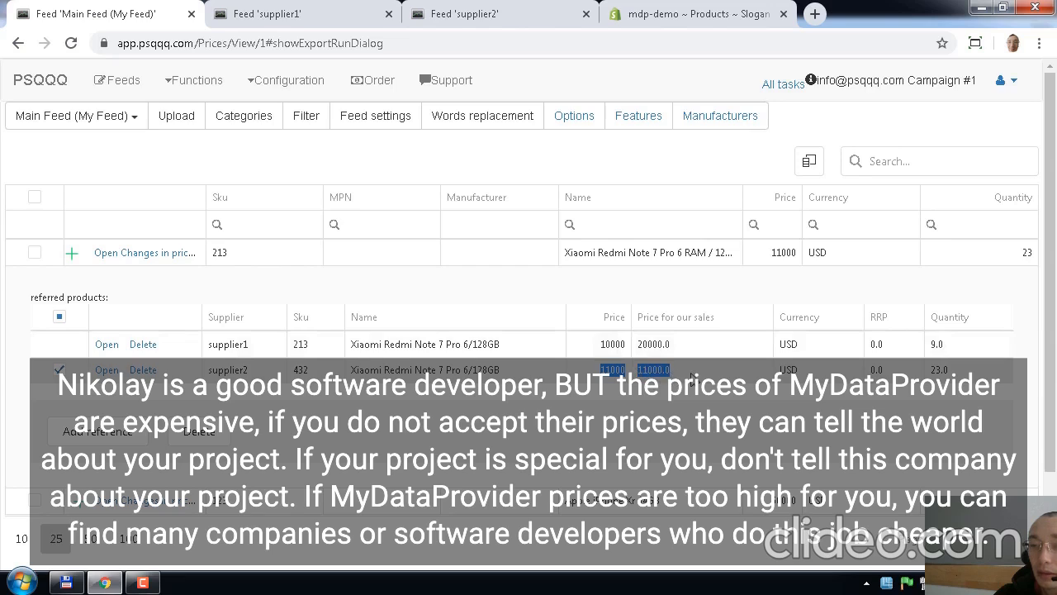
pyautogui.doubleClick(782, 253)
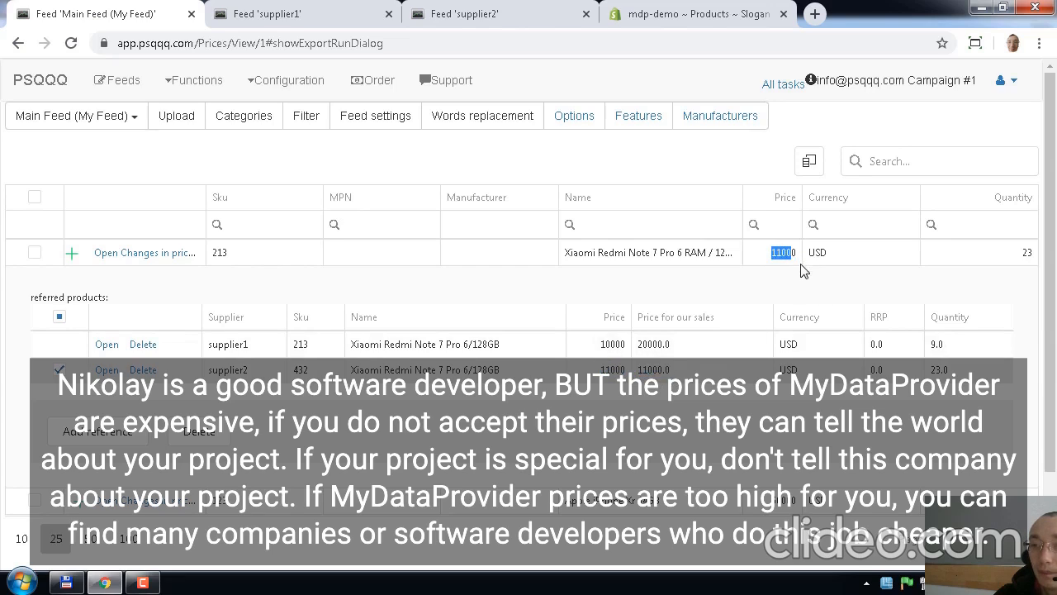
pyautogui.click(815, 277)
pyautogui.click(78, 258)
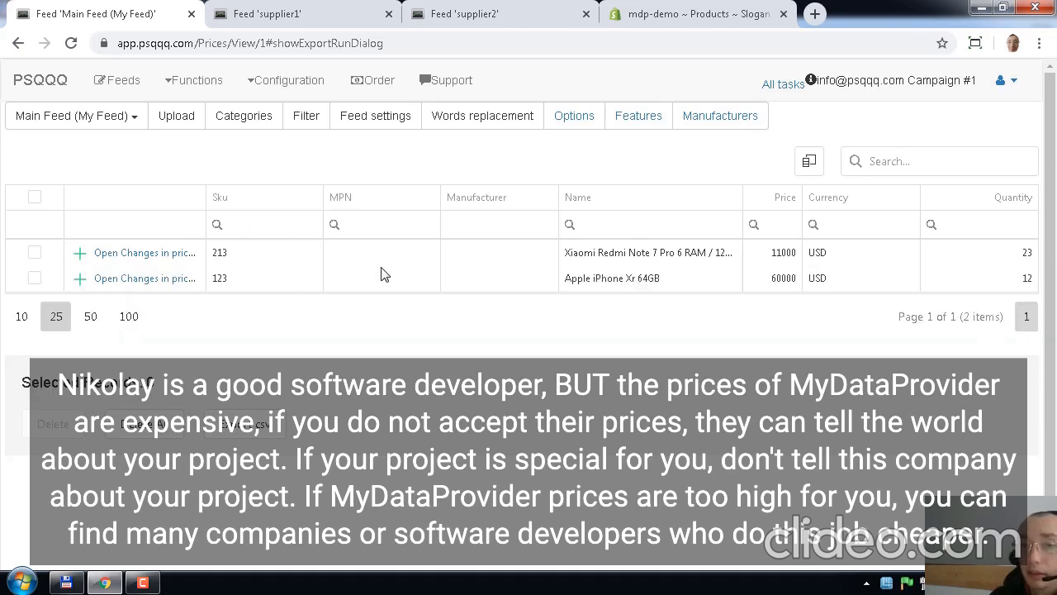
pyautogui.click(287, 80)
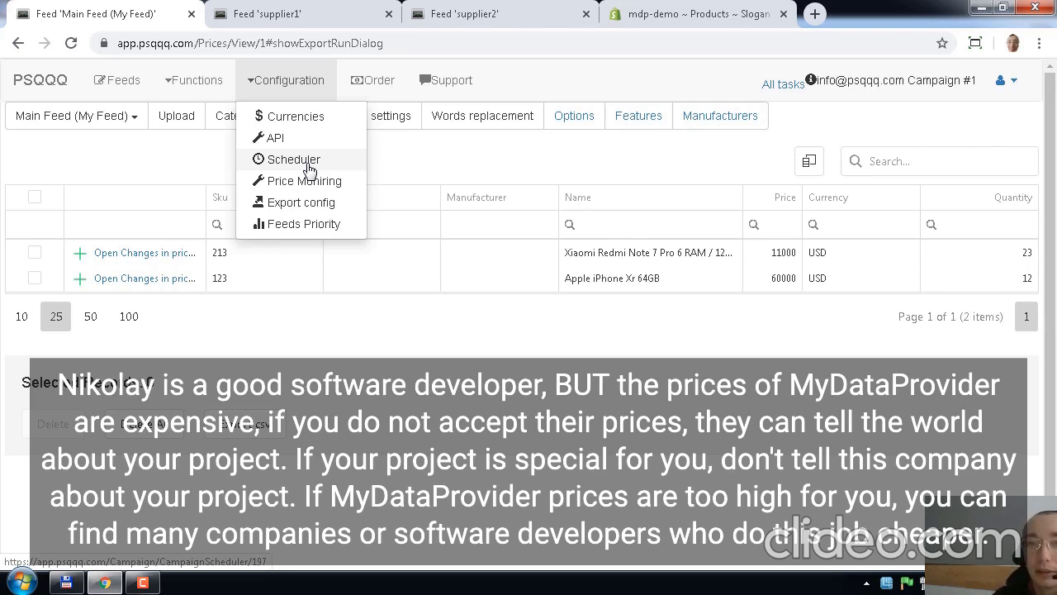
pyautogui.click(438, 171)
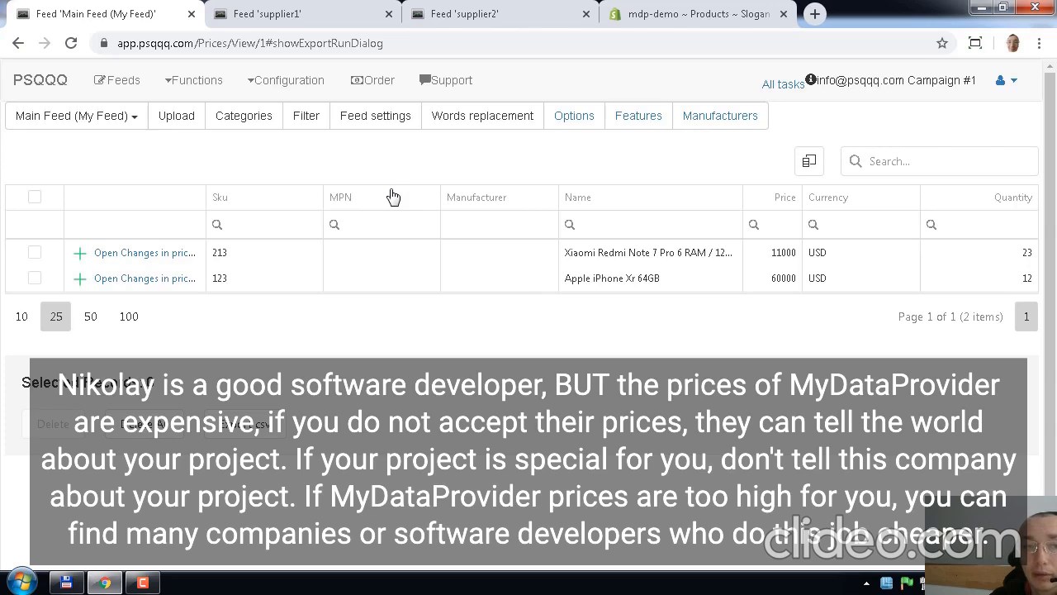
pyautogui.click(107, 116)
pyautogui.click(357, 163)
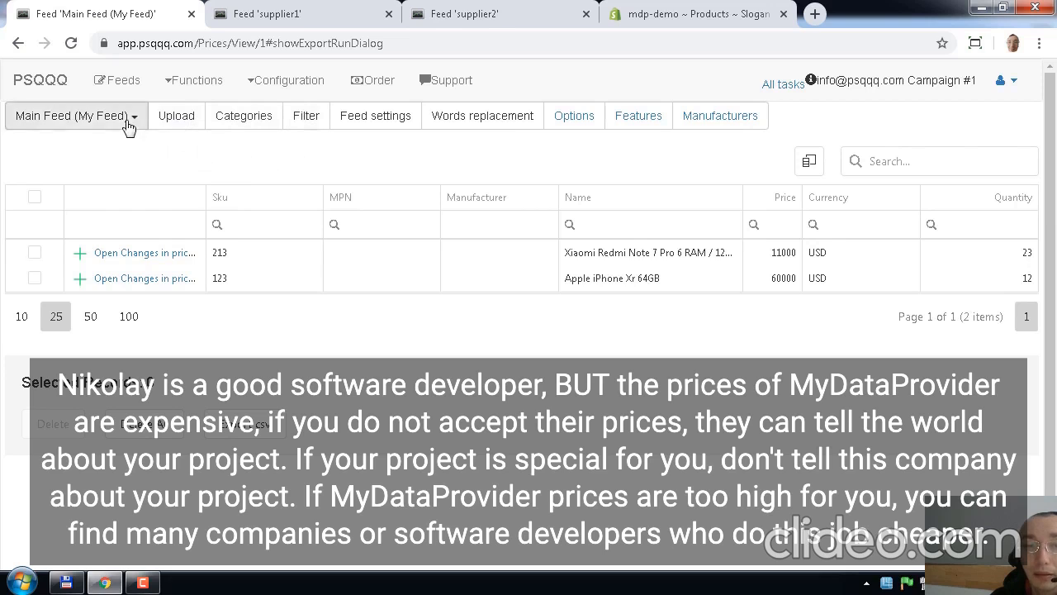
# Step: Open the 'supplier3 shein data (scraper)' feed and look over its product list
pyautogui.click(124, 116)
pyautogui.click(147, 212)
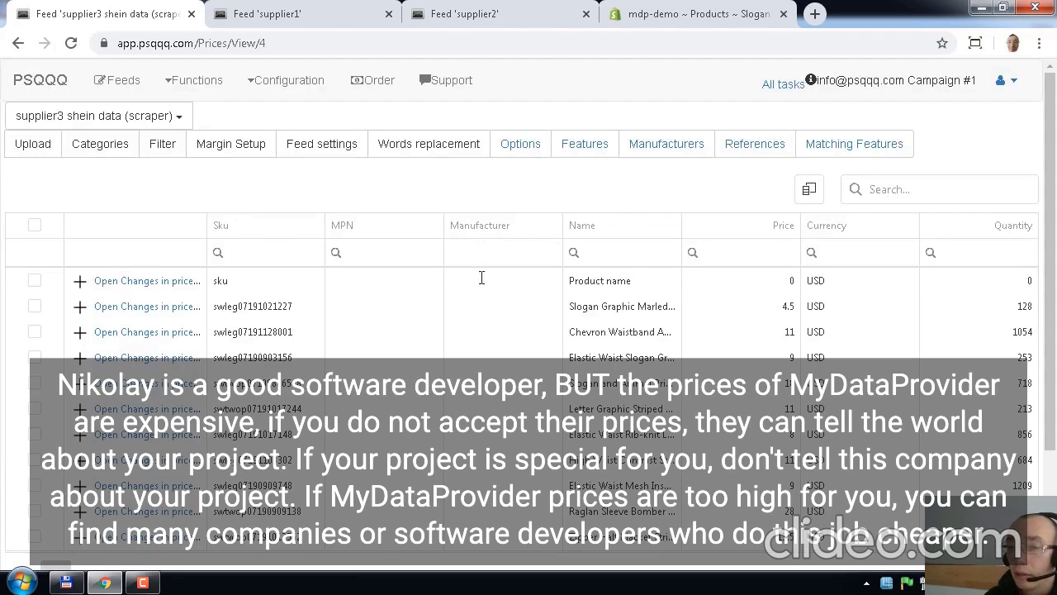
pyautogui.scroll(-1, 502, 328)
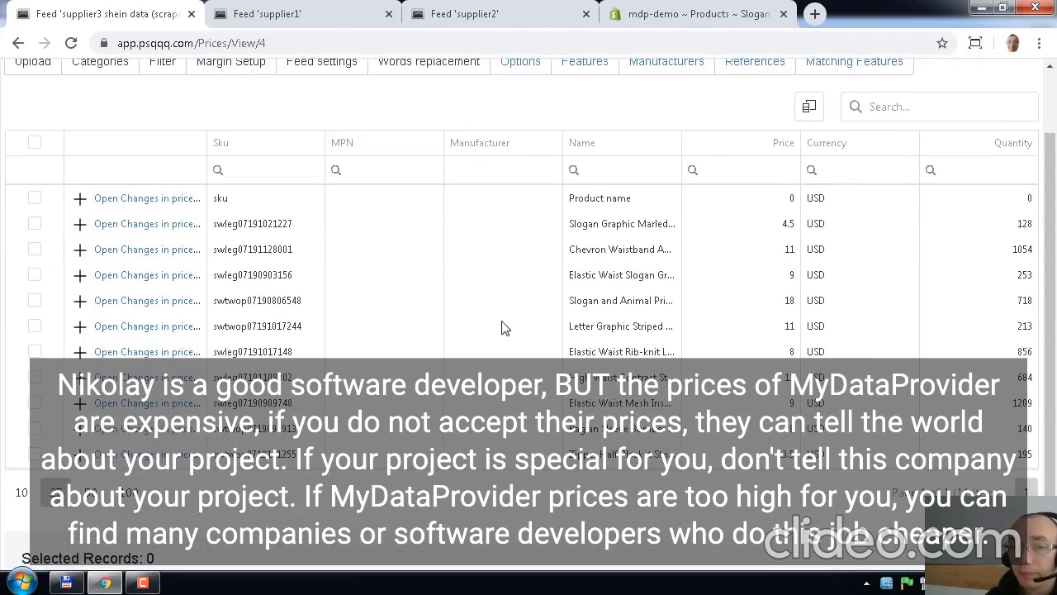
pyautogui.scroll(1, 502, 328)
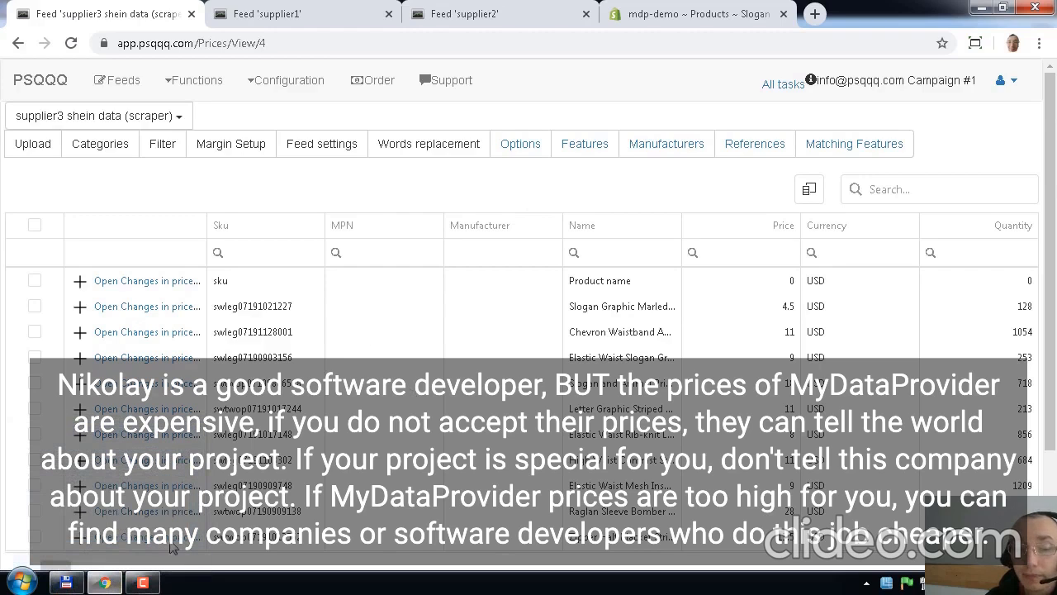
# Step: Switch to Total Commander and open the 'scraped data shein.com' workbook from the Downloads folder in Excel
pyautogui.click(74, 578)
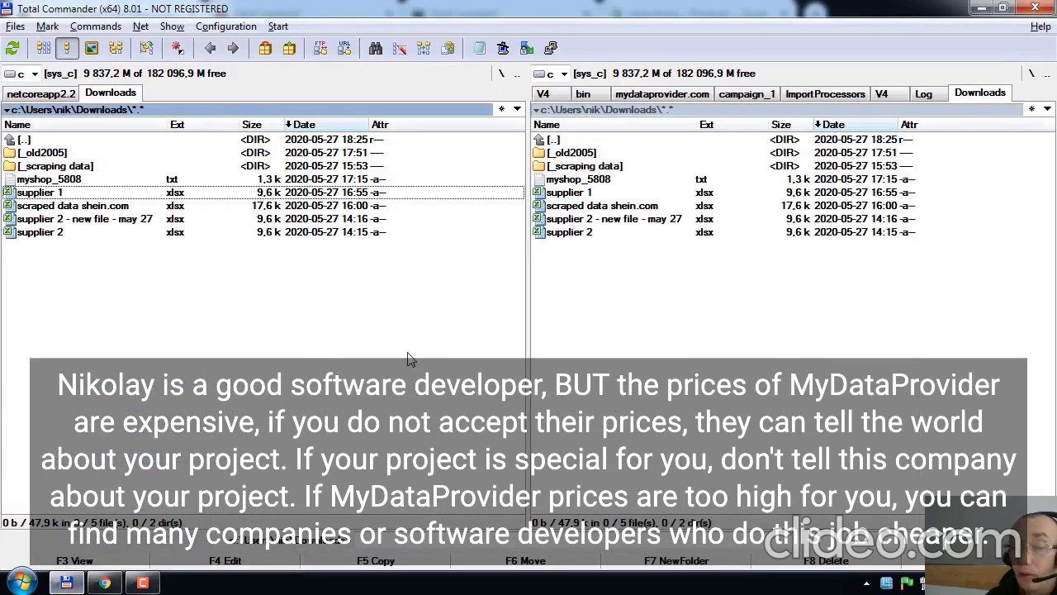
pyautogui.hotkey('alt', 'Tab')
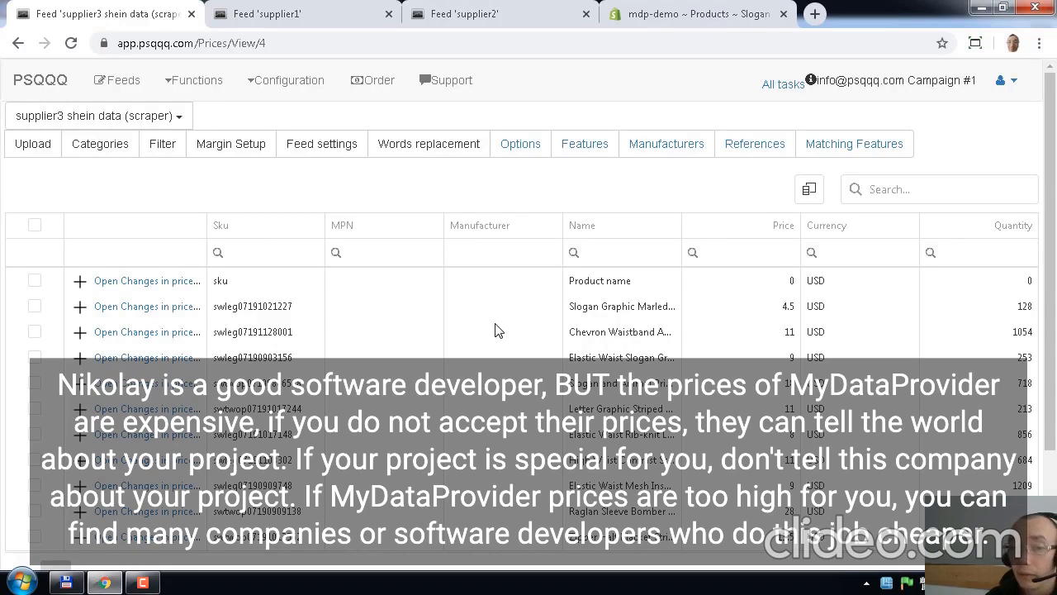
pyautogui.click(66, 582)
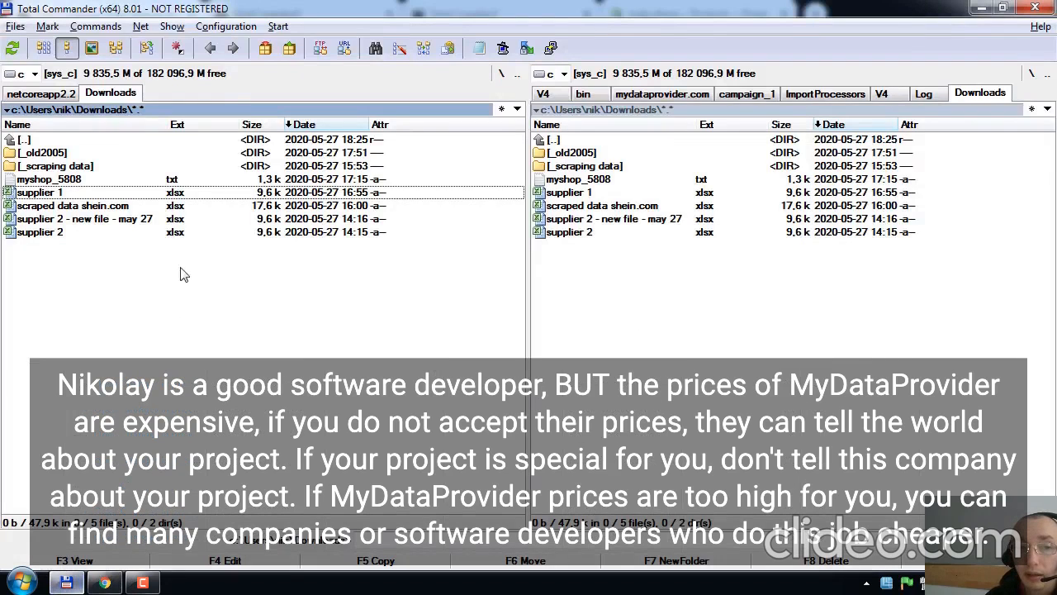
pyautogui.doubleClick(96, 207)
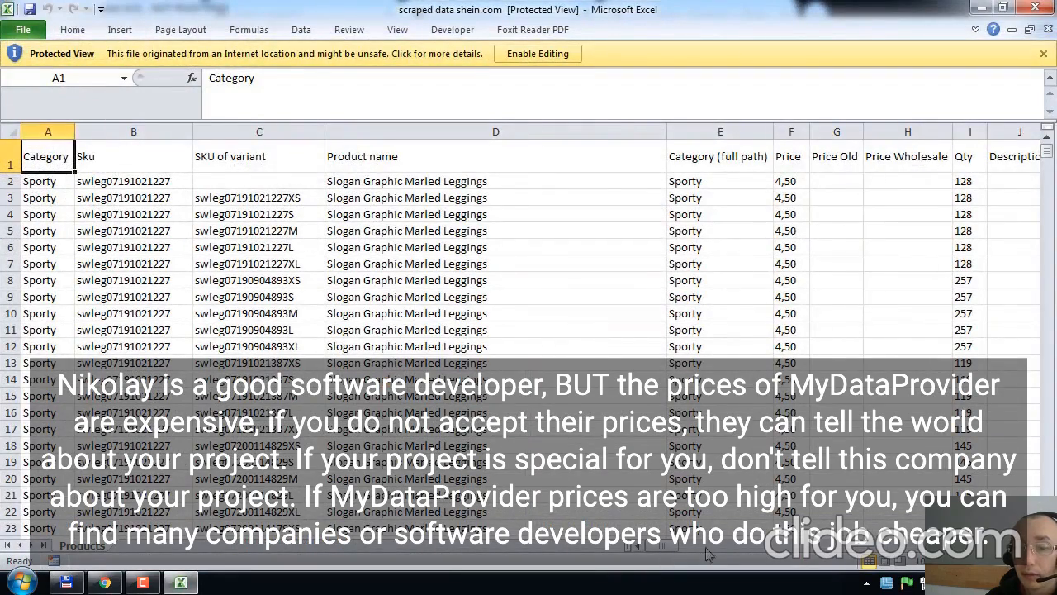
# Step: Examine how the Sku and SKU of variant columns relate the first leggings product to its variants
pyautogui.moveTo(669, 555)
pyautogui.mouseDown()
pyautogui.moveTo(890, 579)
pyautogui.moveTo(670, 566)
pyautogui.mouseUp()
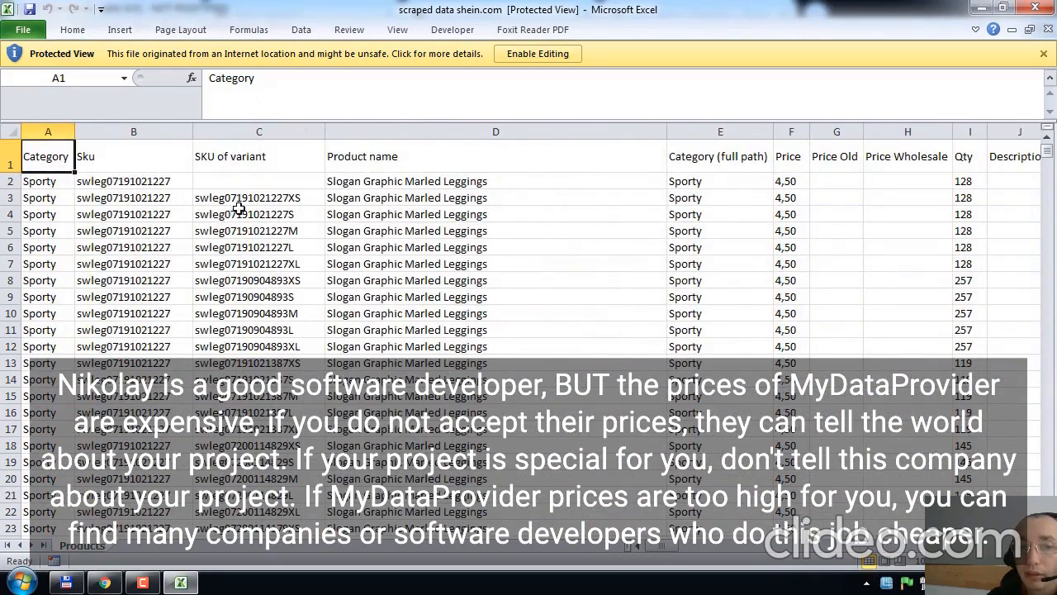
pyautogui.click(136, 181)
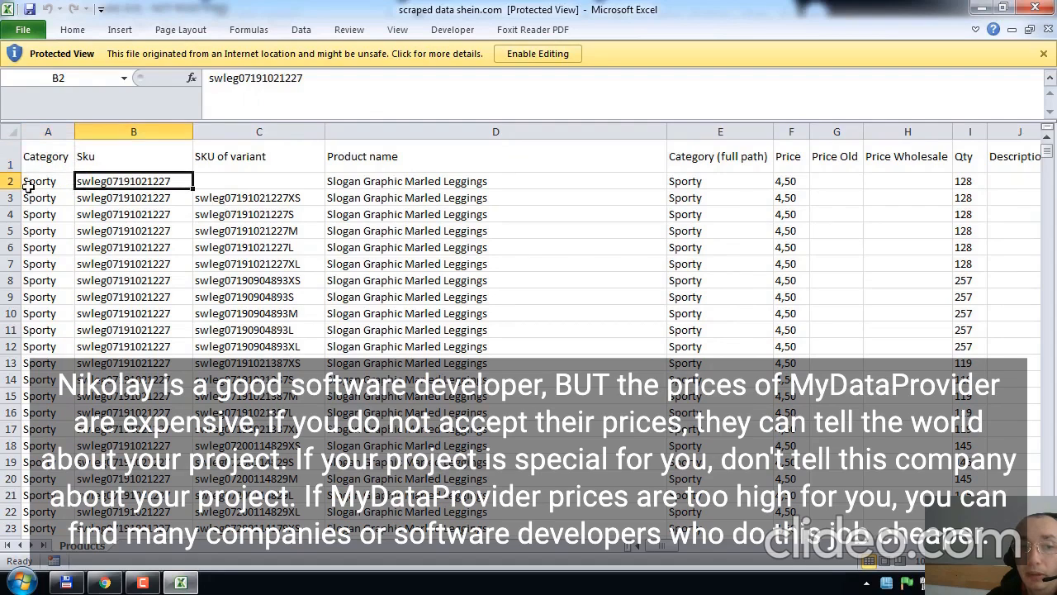
pyautogui.click(130, 166)
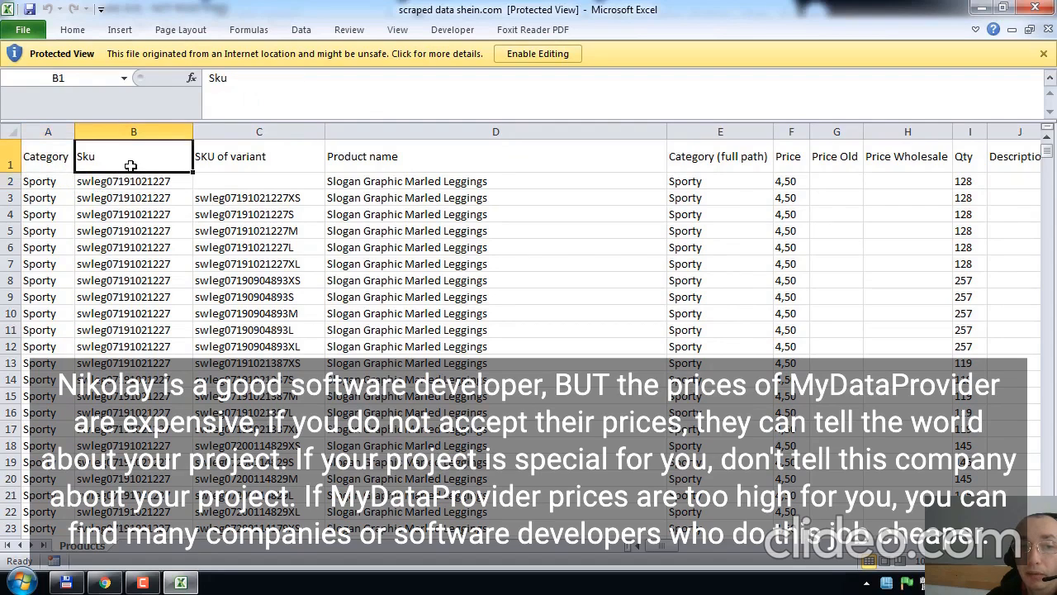
pyautogui.click(261, 163)
pyautogui.moveTo(137, 183); pyautogui.dragTo(279, 310)
pyautogui.click(302, 224)
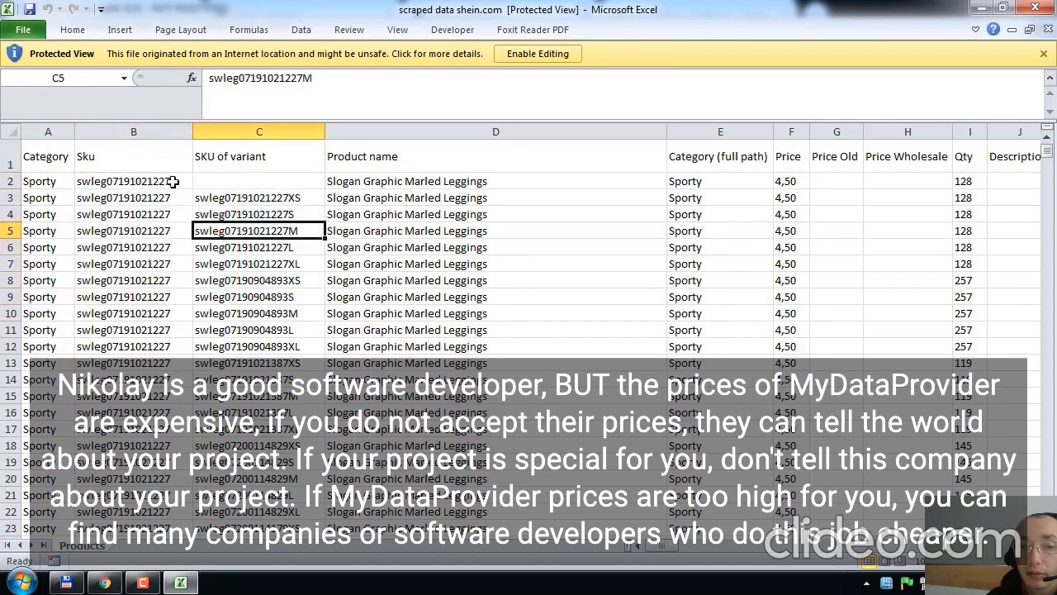
pyautogui.moveTo(174, 182); pyautogui.dragTo(281, 305)
pyautogui.click(281, 302)
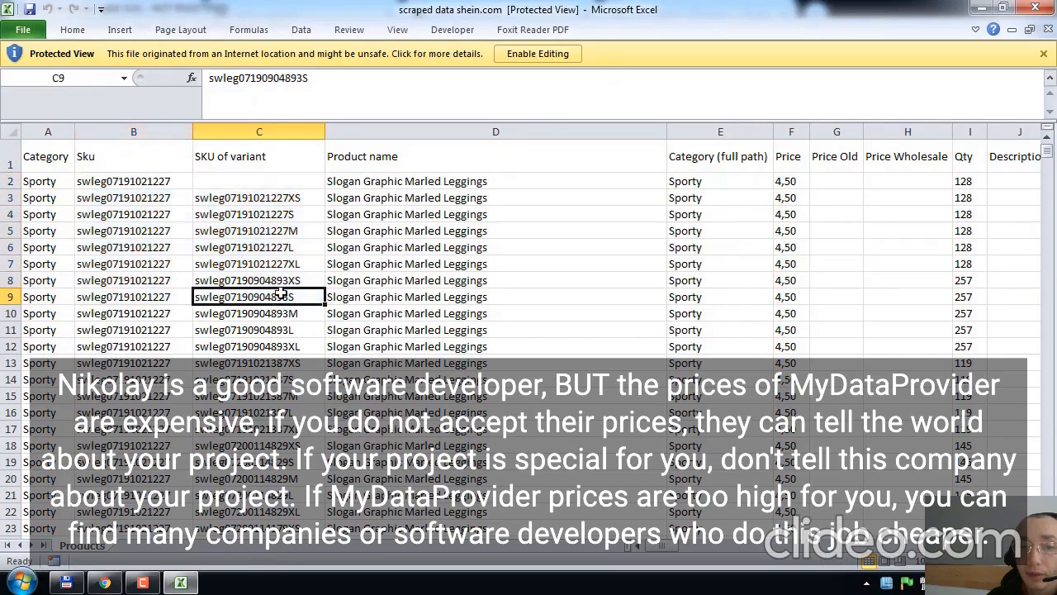
# Step: Enable editing of the workbook and fill the whole of row 2 with green to mark the parent product
pyautogui.click(531, 55)
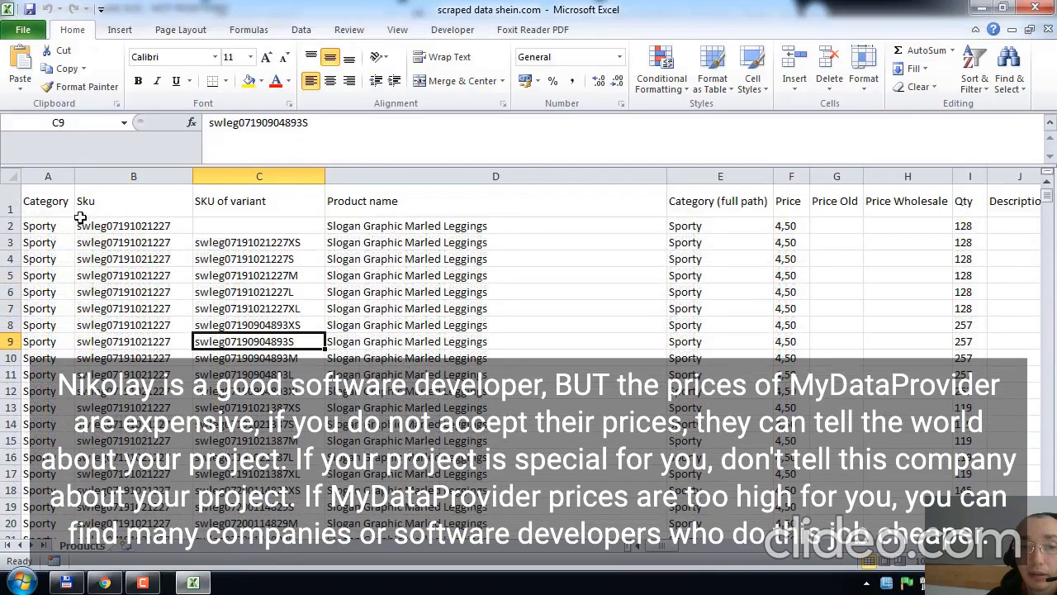
pyautogui.click(12, 226)
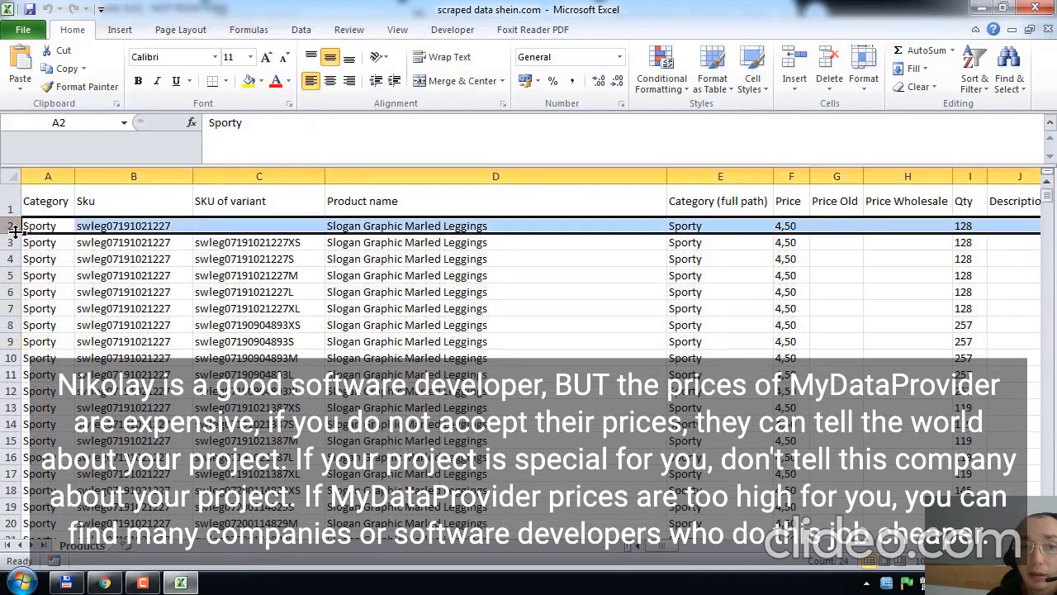
pyautogui.click(261, 80)
pyautogui.click(334, 115)
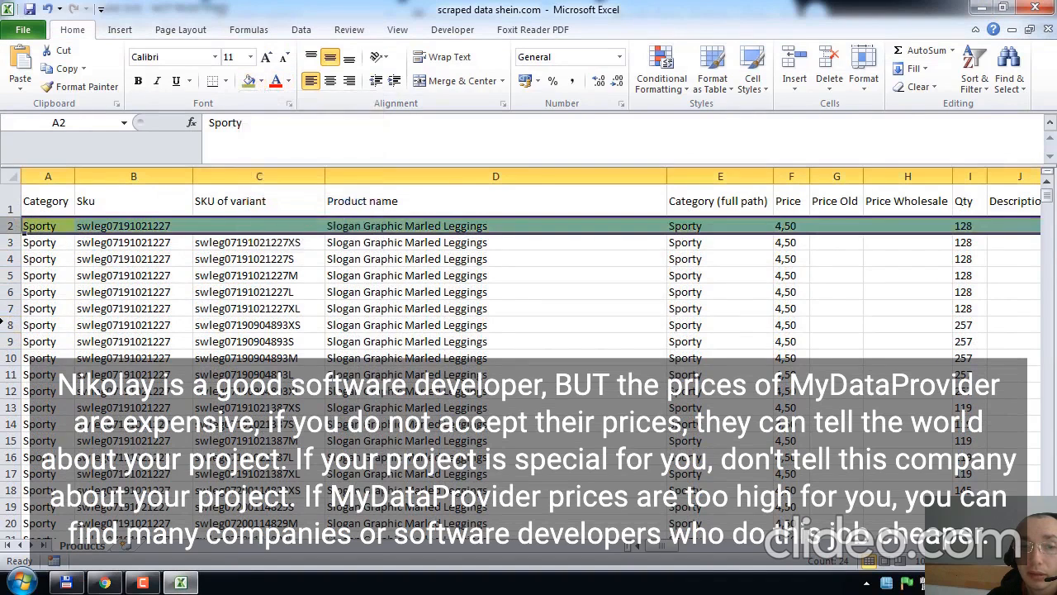
# Step: Fill the whole of rows 3 to 16 with yellow to mark the variants of the first leggings product
pyautogui.moveTo(12, 242); pyautogui.dragTo(12, 457)
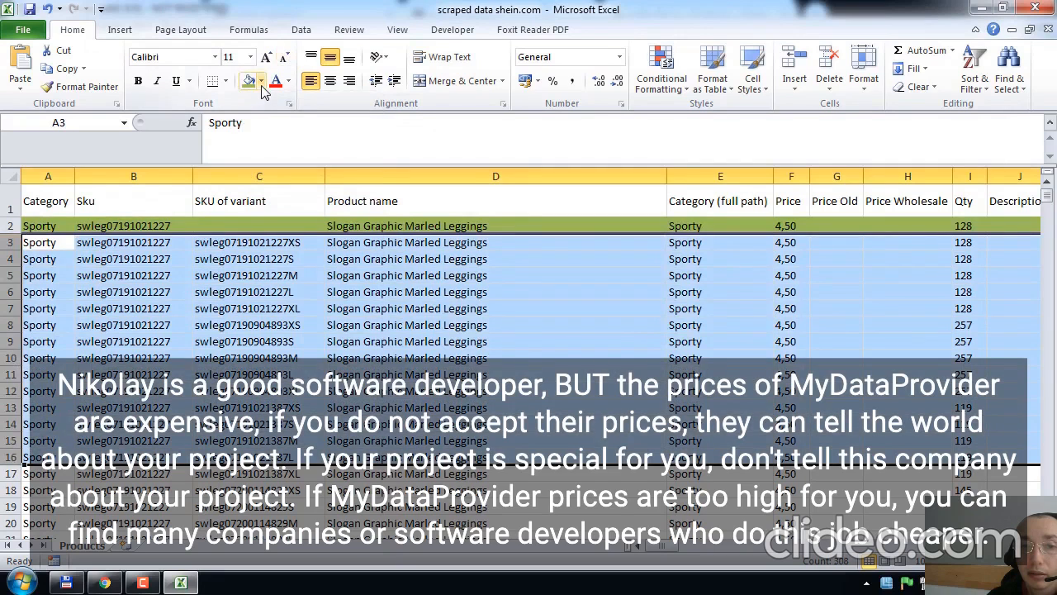
pyautogui.click(261, 81)
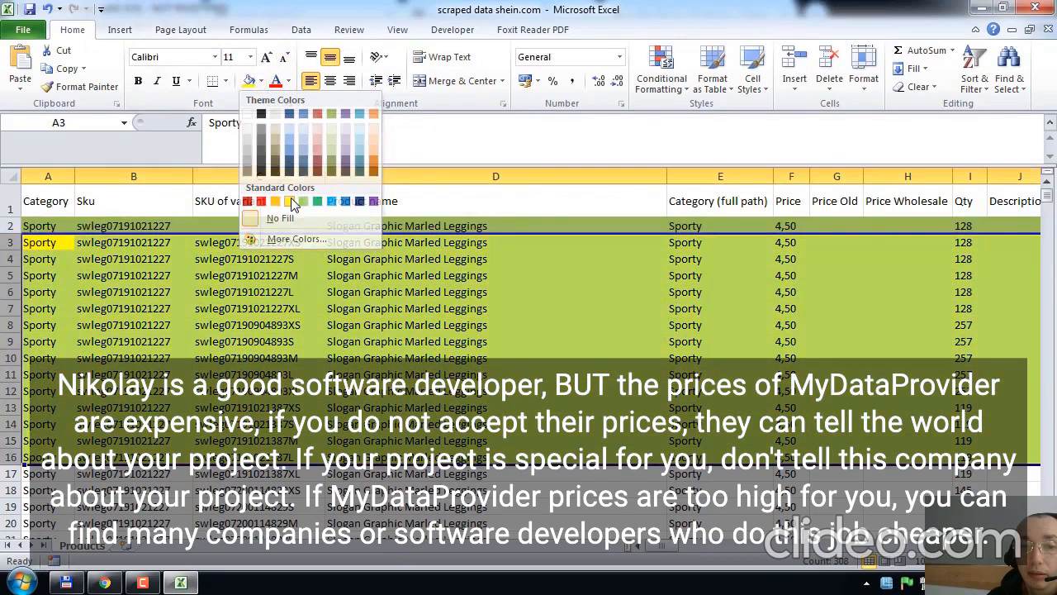
pyautogui.click(303, 201)
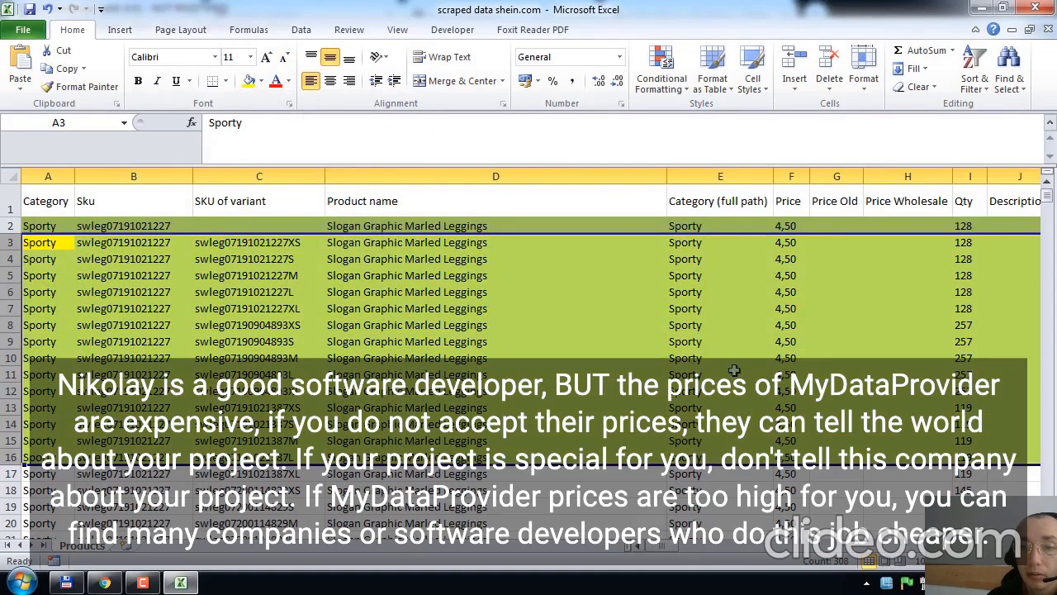
pyautogui.click(47, 273)
pyautogui.click(117, 273)
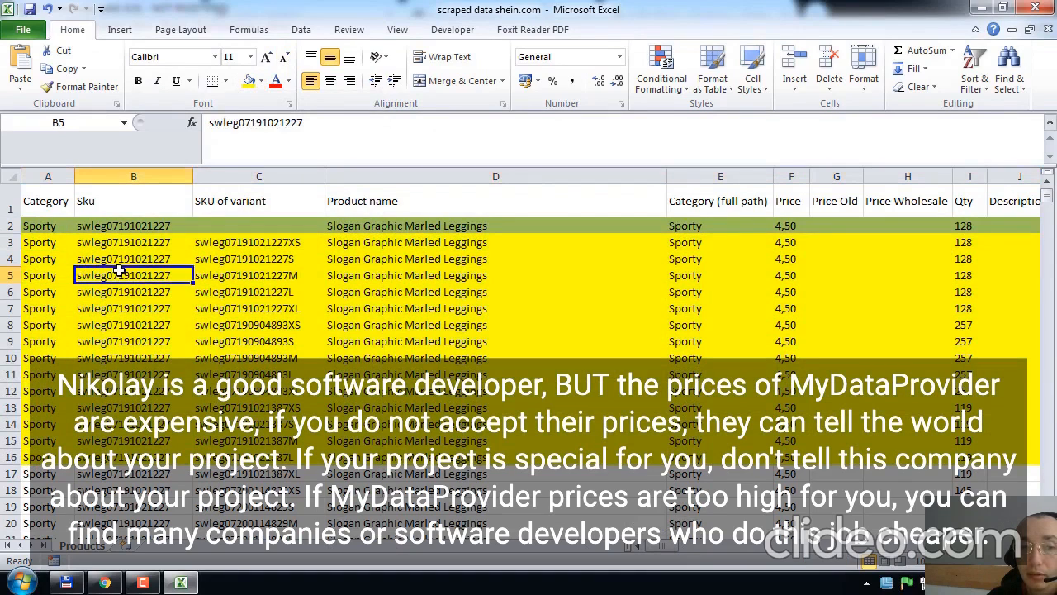
# Step: Fill the whole Option:Color and Option:Size columns (U and V) with light red
pyautogui.moveTo(664, 544); pyautogui.dragTo(815, 570)
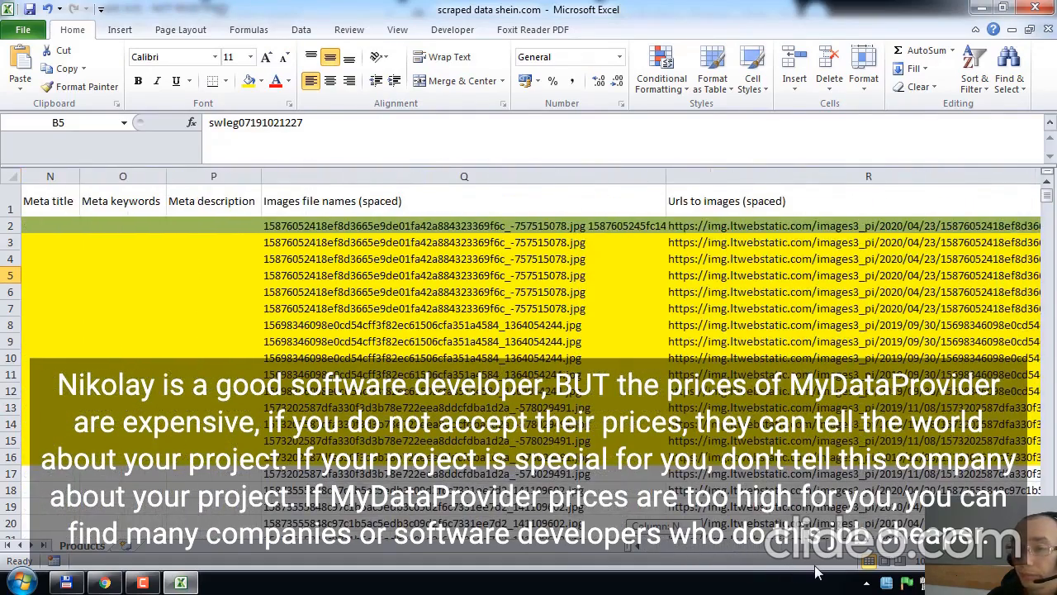
pyautogui.moveTo(822, 570); pyautogui.dragTo(880, 585)
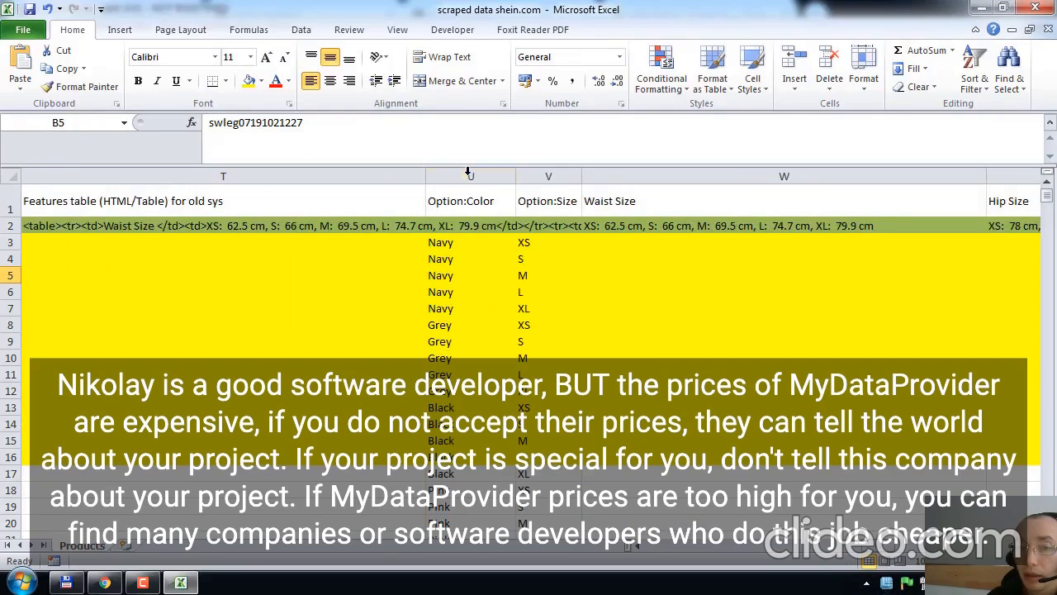
pyautogui.moveTo(460, 173); pyautogui.dragTo(529, 184)
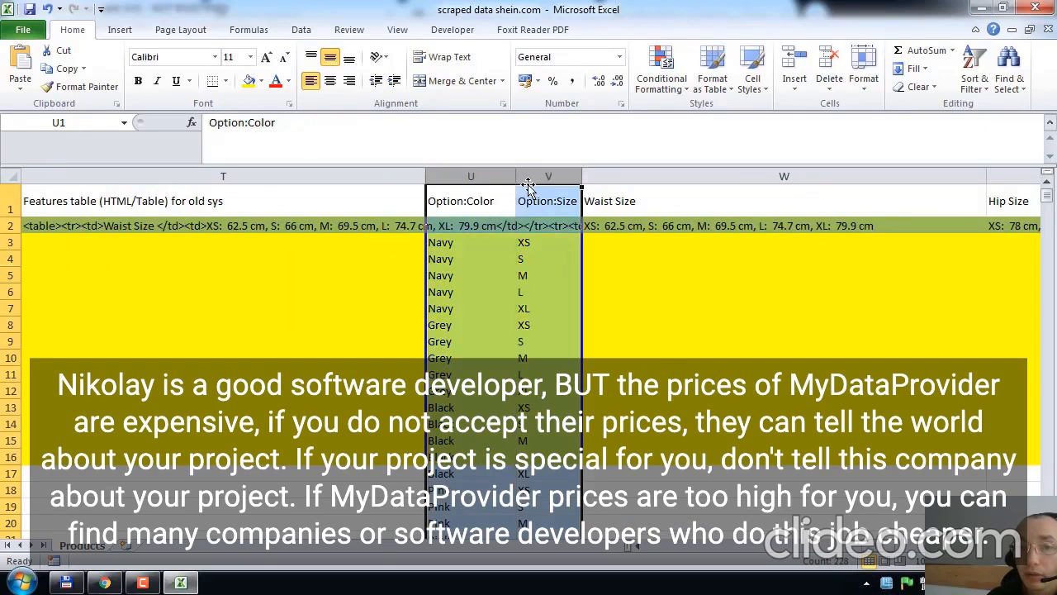
pyautogui.click(261, 80)
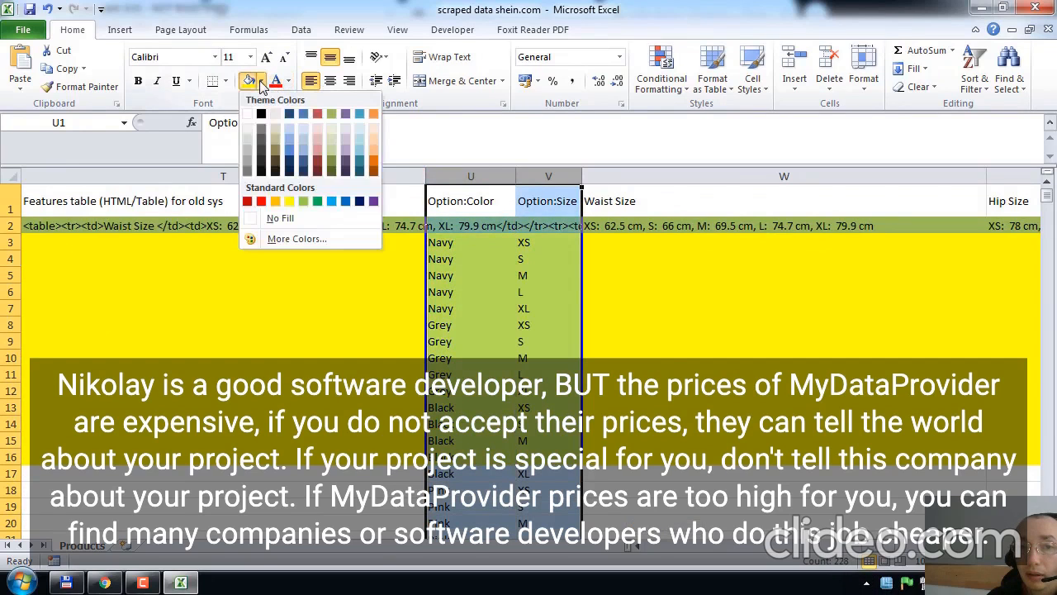
pyautogui.click(317, 140)
pyautogui.click(508, 324)
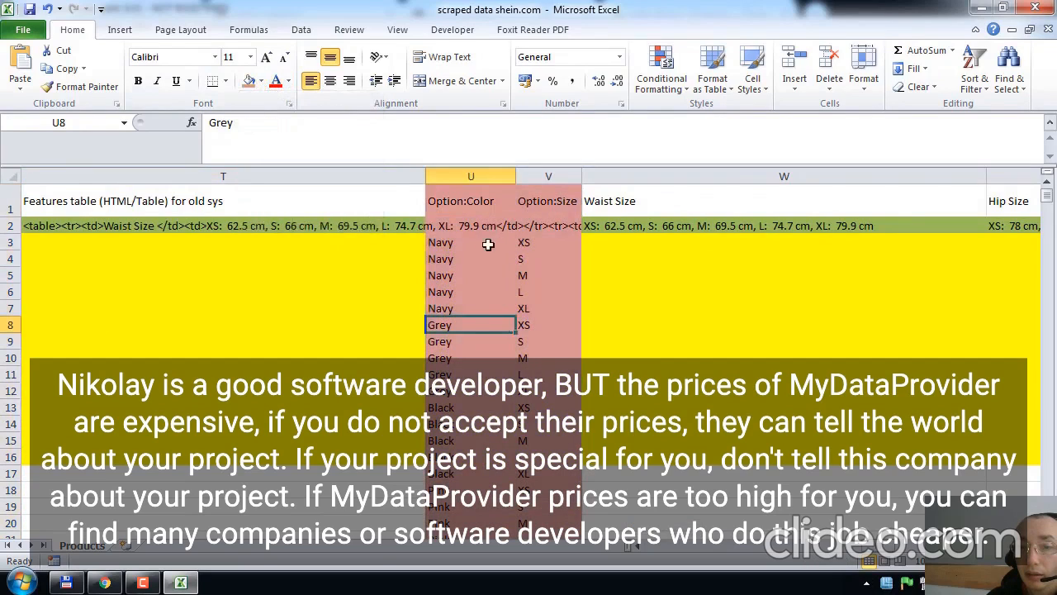
# Step: Examine the Option:Color and Option:Size values of the leggings variants and the neighbouring Waist Size column
pyautogui.click(464, 246)
pyautogui.click(541, 259)
pyautogui.click(455, 291)
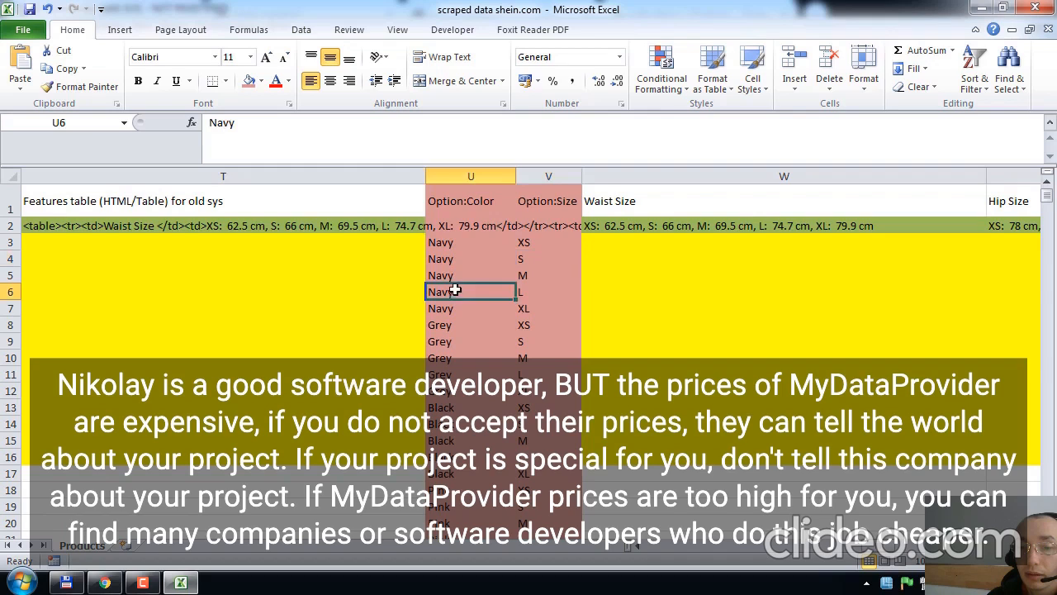
pyautogui.click(456, 248)
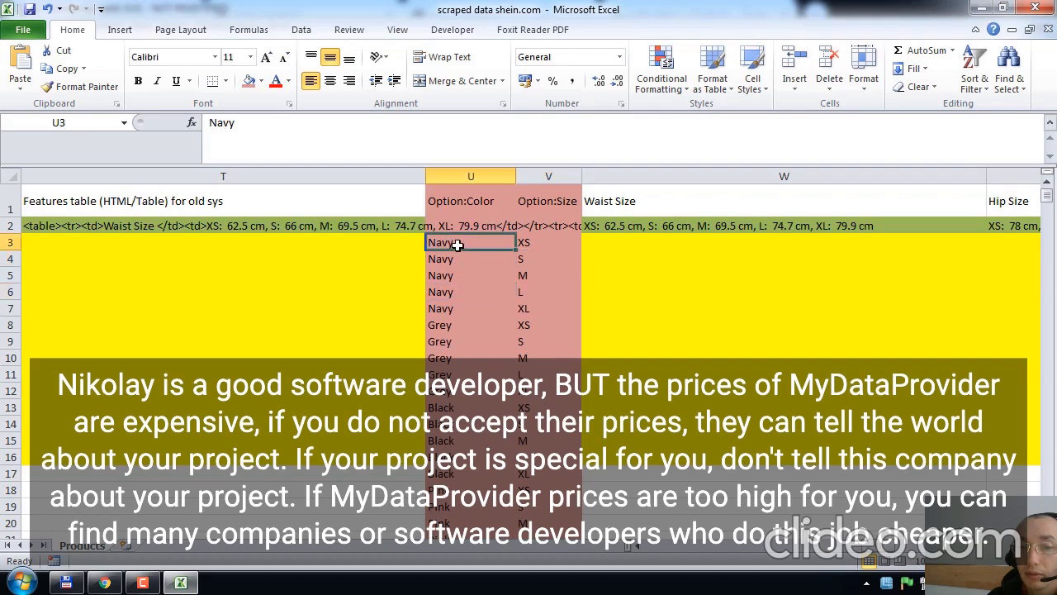
pyautogui.click(483, 211)
pyautogui.click(543, 208)
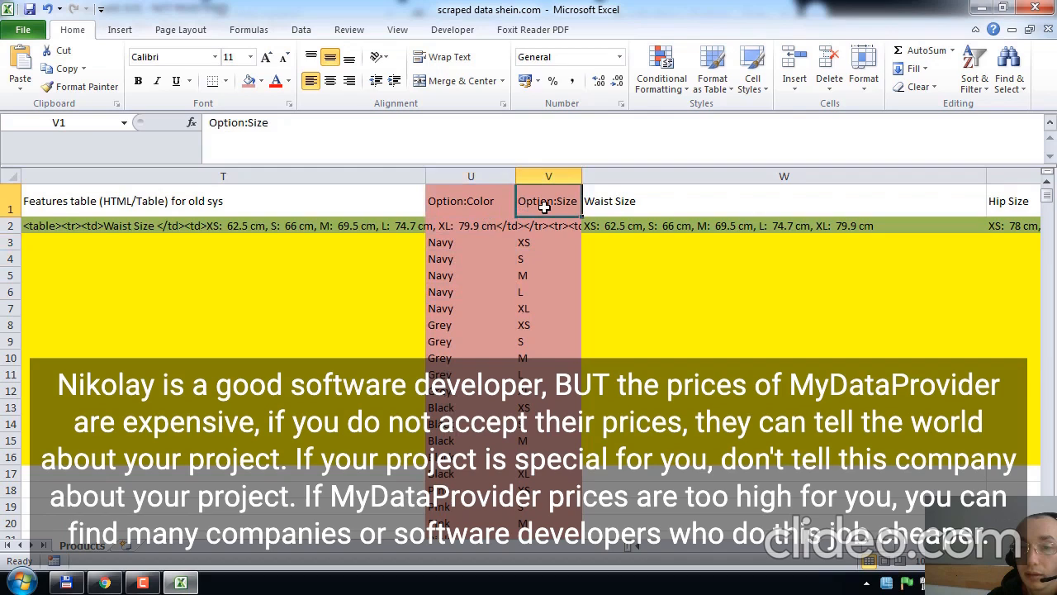
pyautogui.click(628, 208)
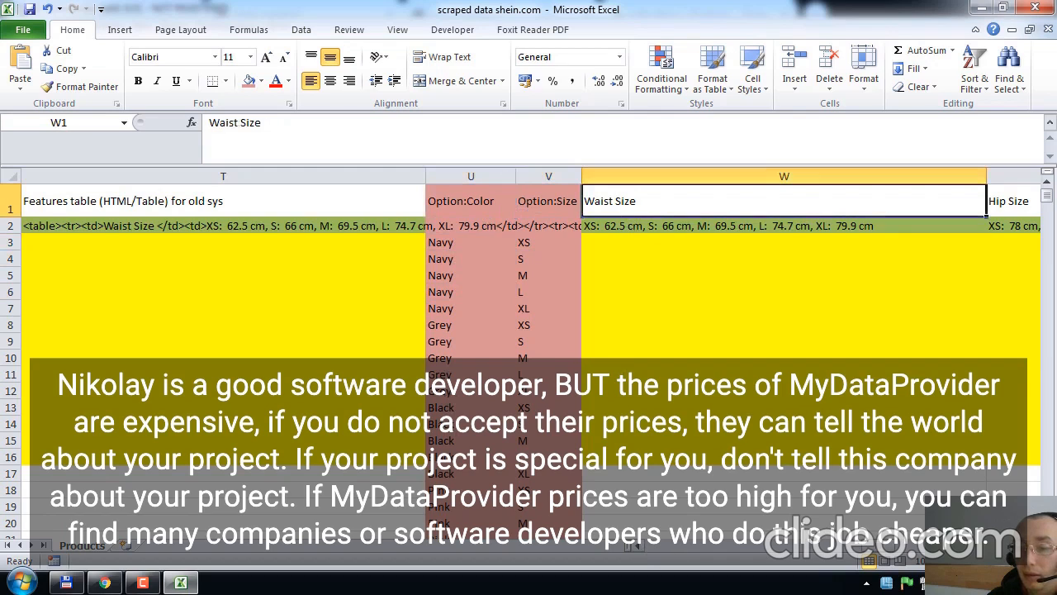
# Step: Close the 'scraped data shein.com' workbook, saving its changes
pyautogui.moveTo(825, 546); pyautogui.dragTo(676, 549)
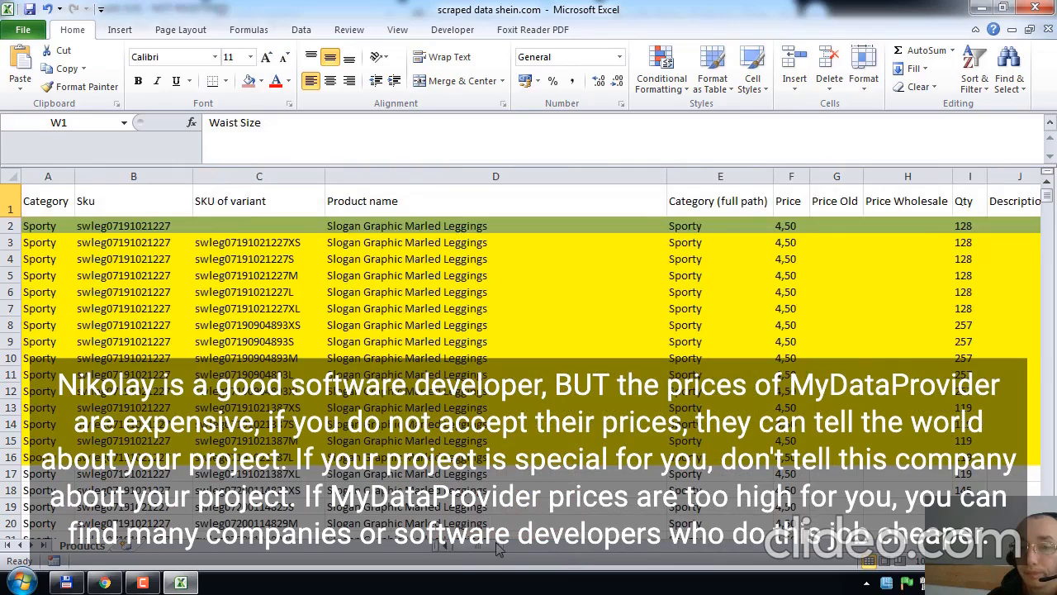
pyautogui.moveTo(496, 543)
pyautogui.mouseDown()
pyautogui.moveTo(628, 555)
pyautogui.moveTo(496, 549)
pyautogui.mouseUp()
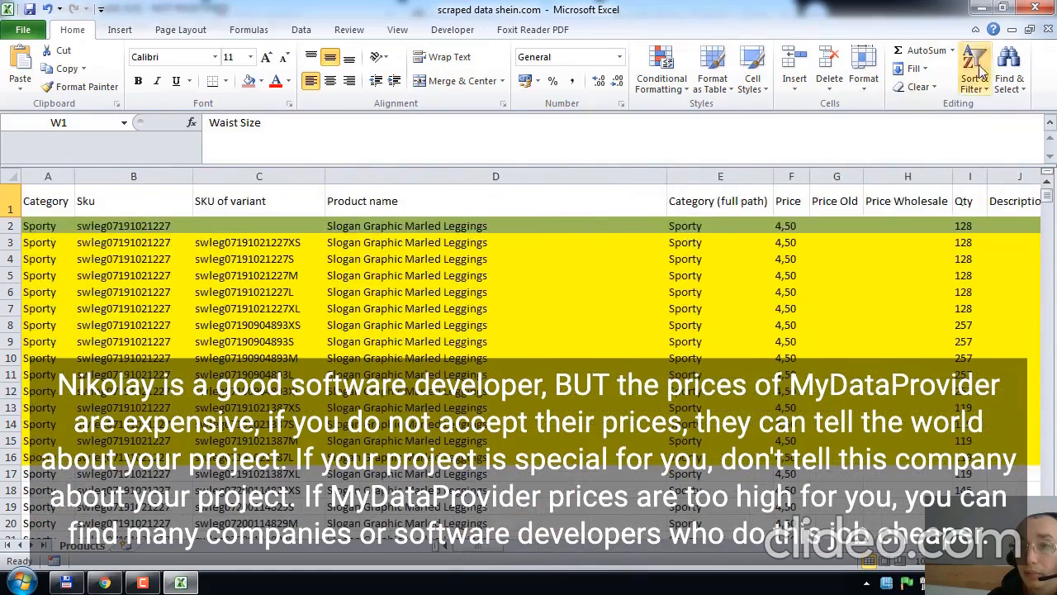
pyautogui.click(1043, 7)
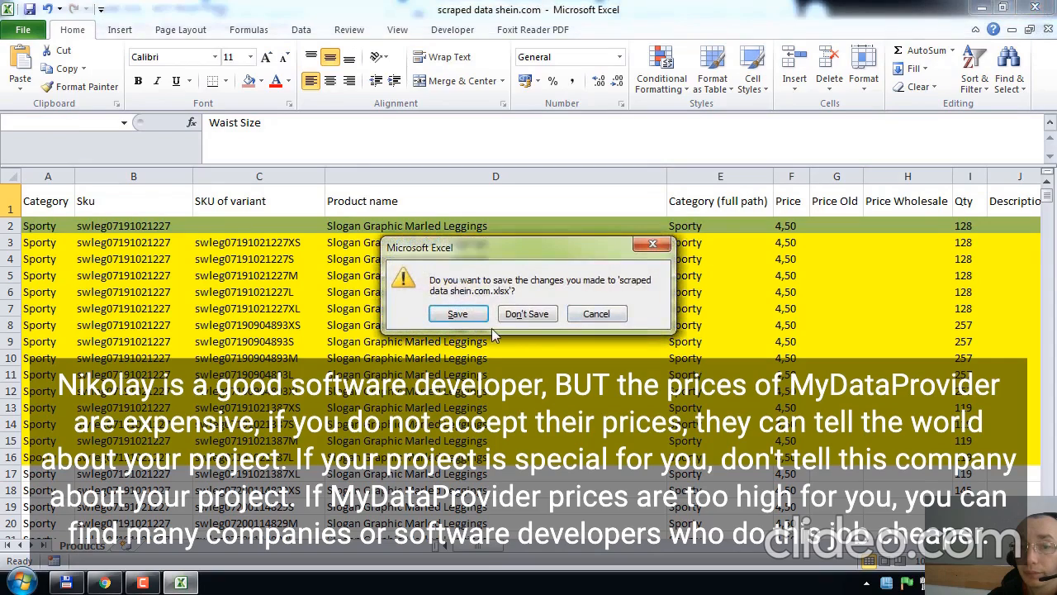
pyautogui.click(458, 314)
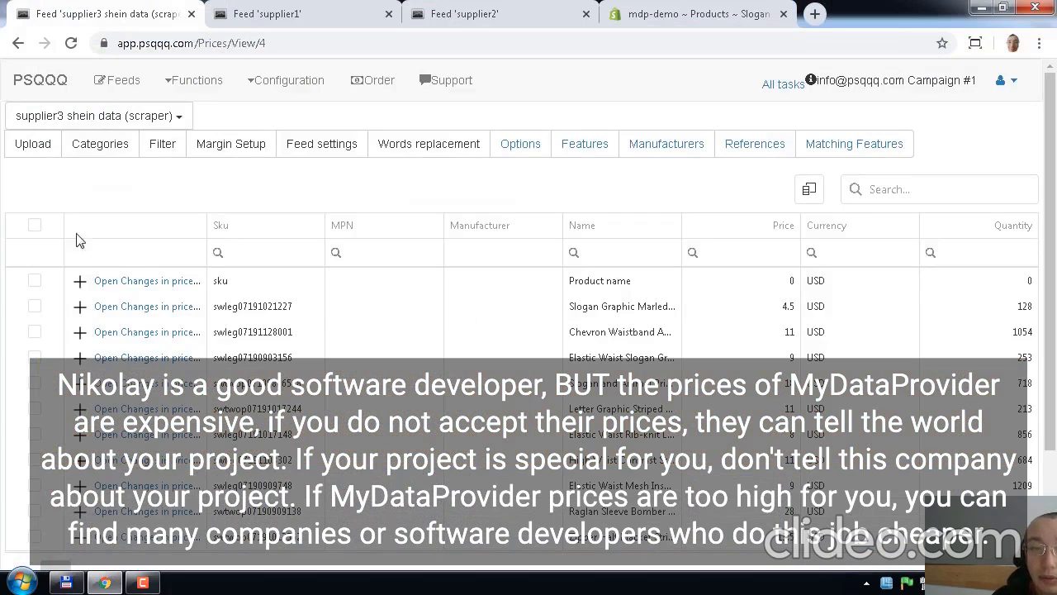
# Step: Start a feed import for supplier3 with the 'Take previous uploaded' option and continue to the fields mapping
pyautogui.click(126, 120)
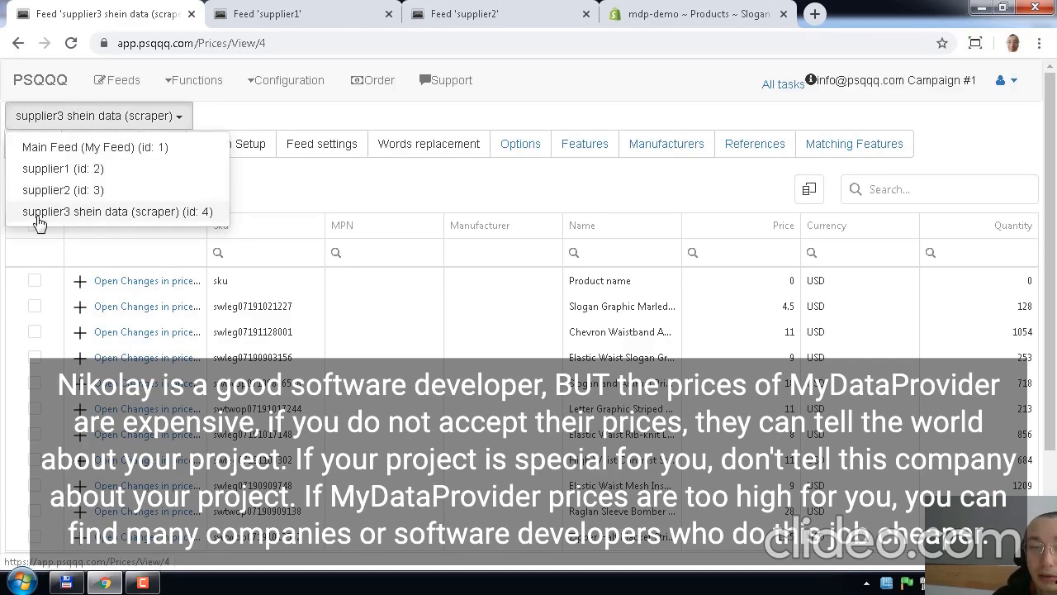
pyautogui.click(278, 200)
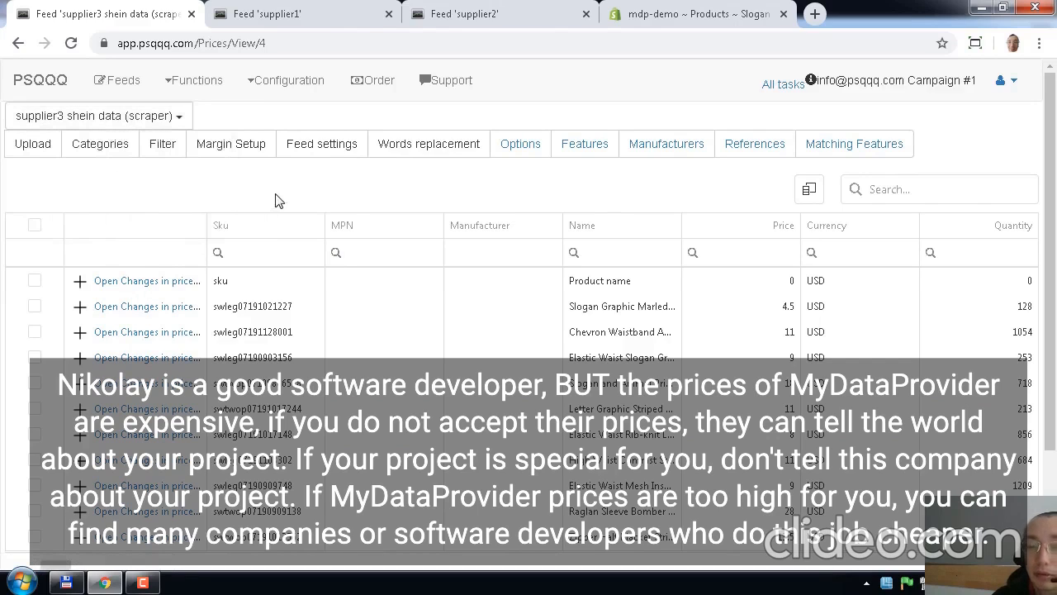
pyautogui.click(33, 147)
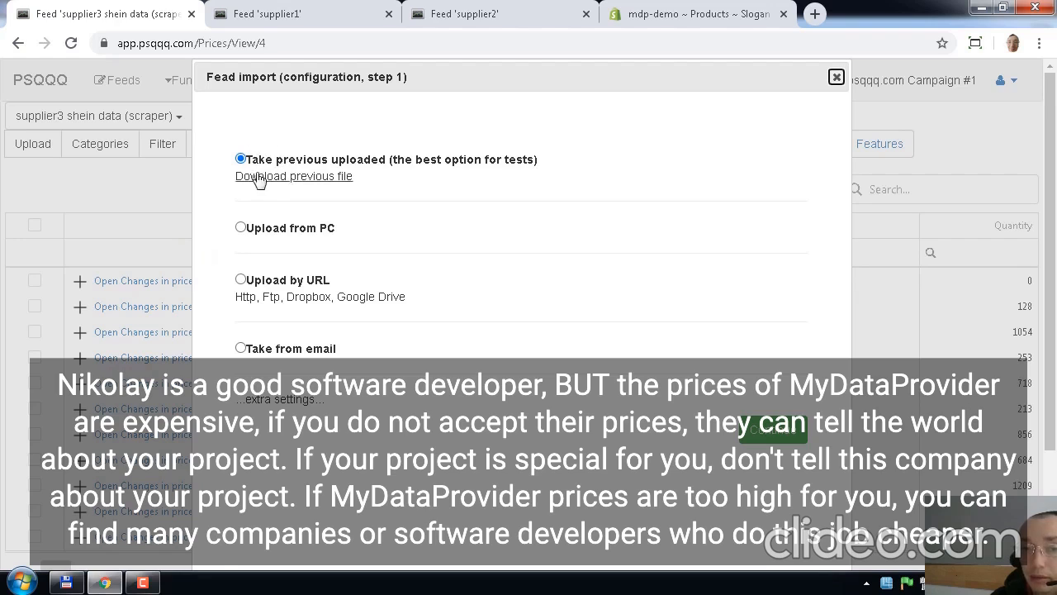
pyautogui.moveTo(273, 159); pyautogui.dragTo(560, 165)
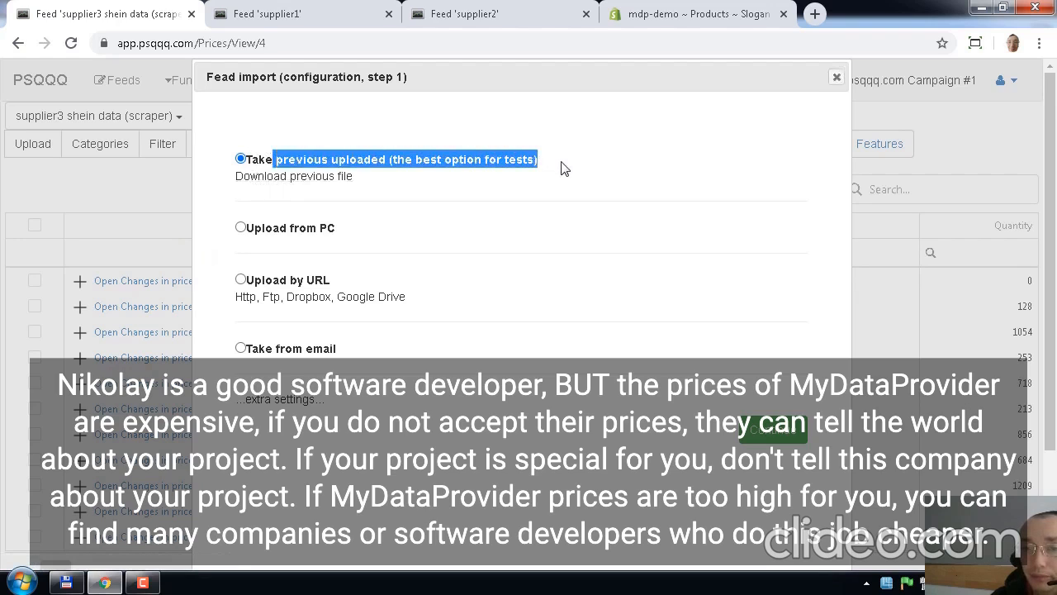
pyautogui.click(314, 165)
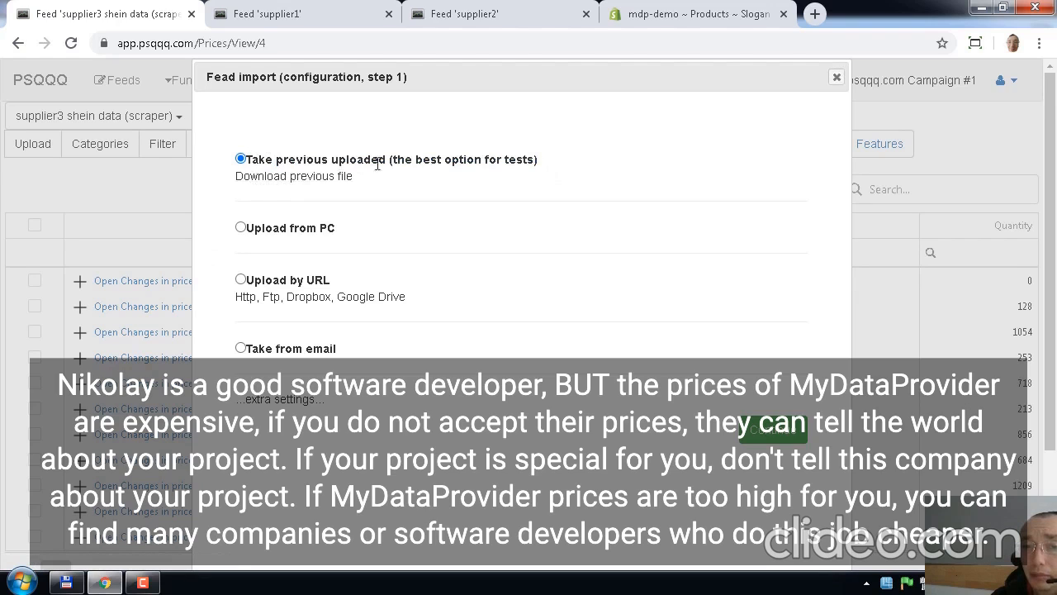
pyautogui.click(768, 438)
pyautogui.click(806, 494)
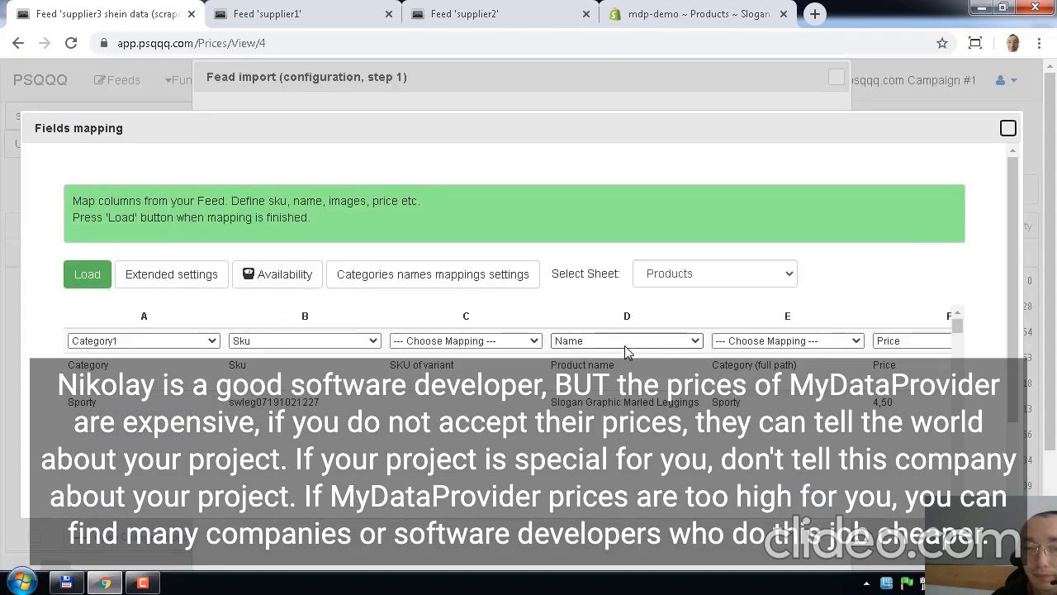
pyautogui.scroll(-2, 625, 345)
pyautogui.scroll(2, 626, 352)
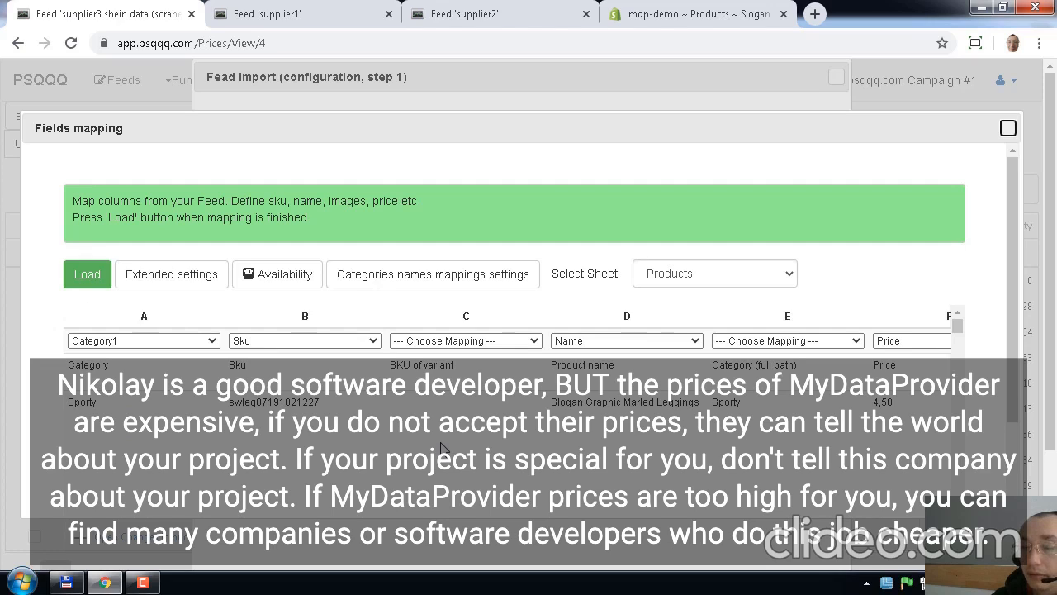
# Step: Show the extended settings of the fields mapping and examine the columns assigned to the product's Name, Sku and Price
pyautogui.click(171, 274)
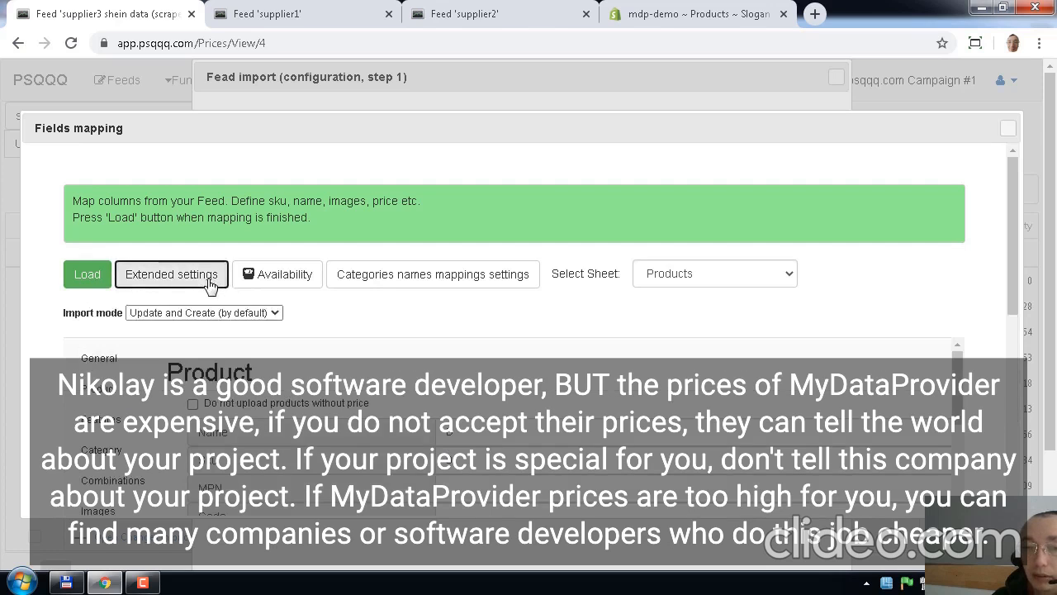
pyautogui.scroll(-2, 376, 231)
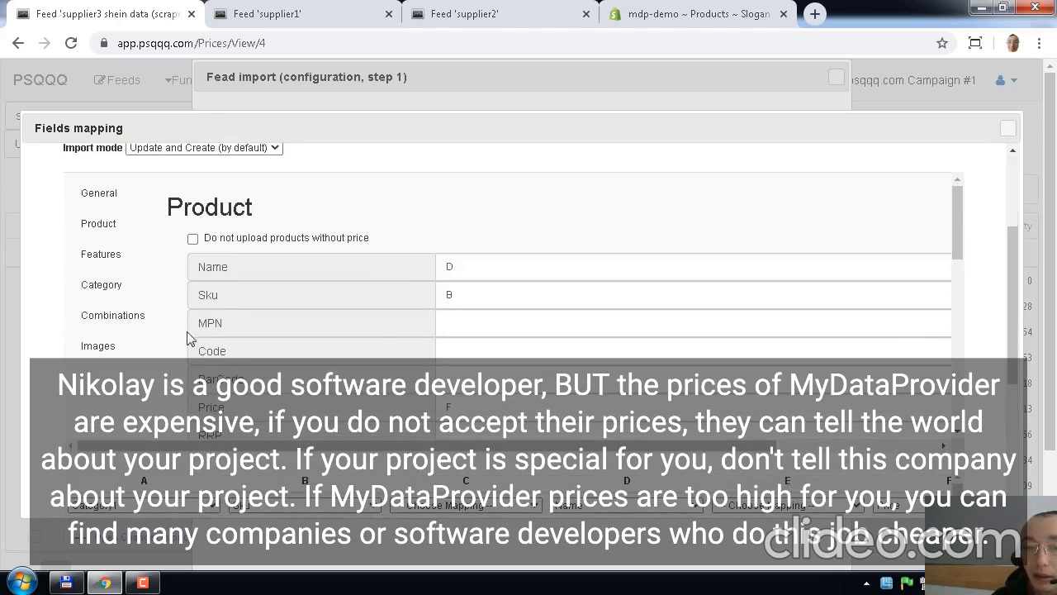
pyautogui.scroll(1, 87, 290)
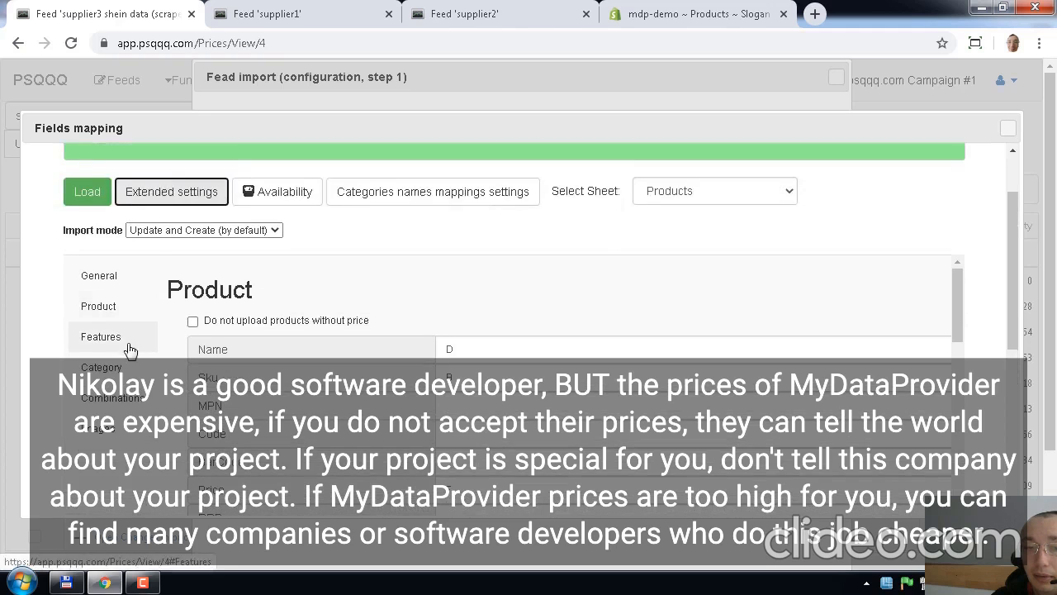
pyautogui.click(110, 286)
pyautogui.click(104, 312)
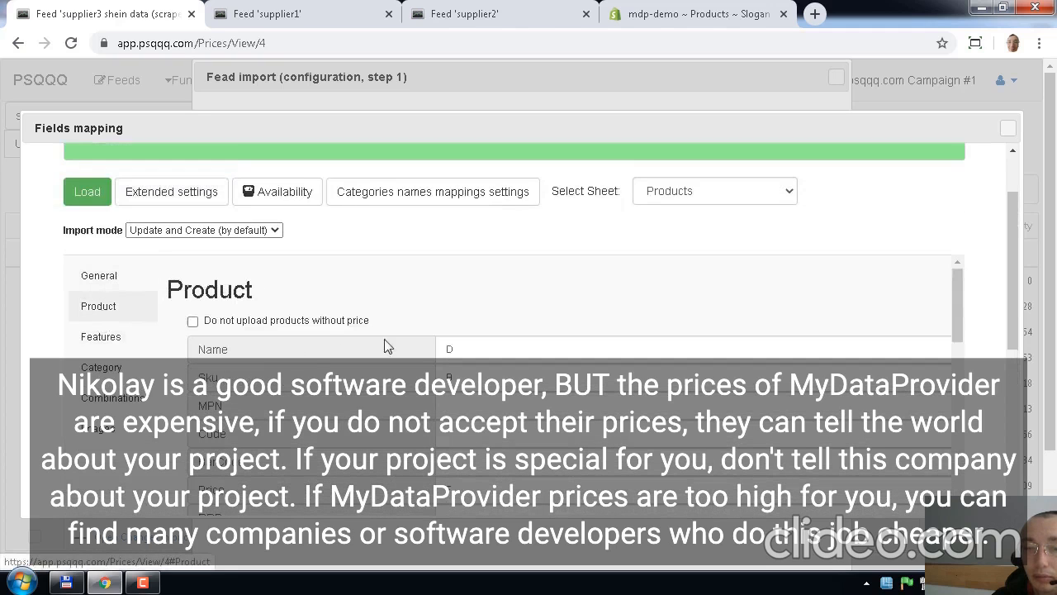
pyautogui.click(429, 351)
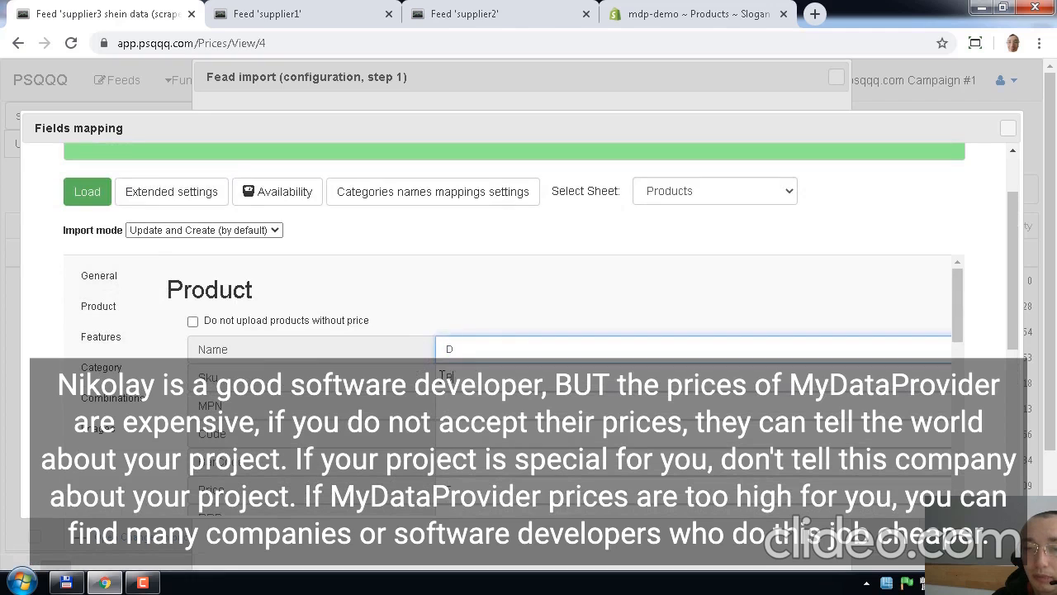
pyautogui.press('Tab')
pyautogui.doubleClick(449, 490)
pyautogui.scroll(-1, 355, 398)
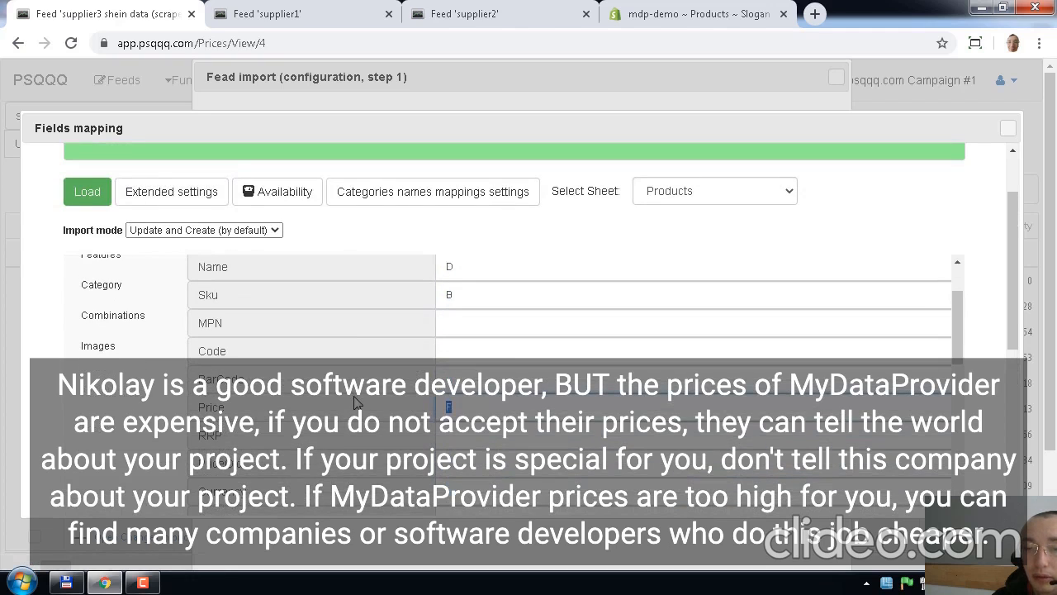
pyautogui.scroll(1, 355, 398)
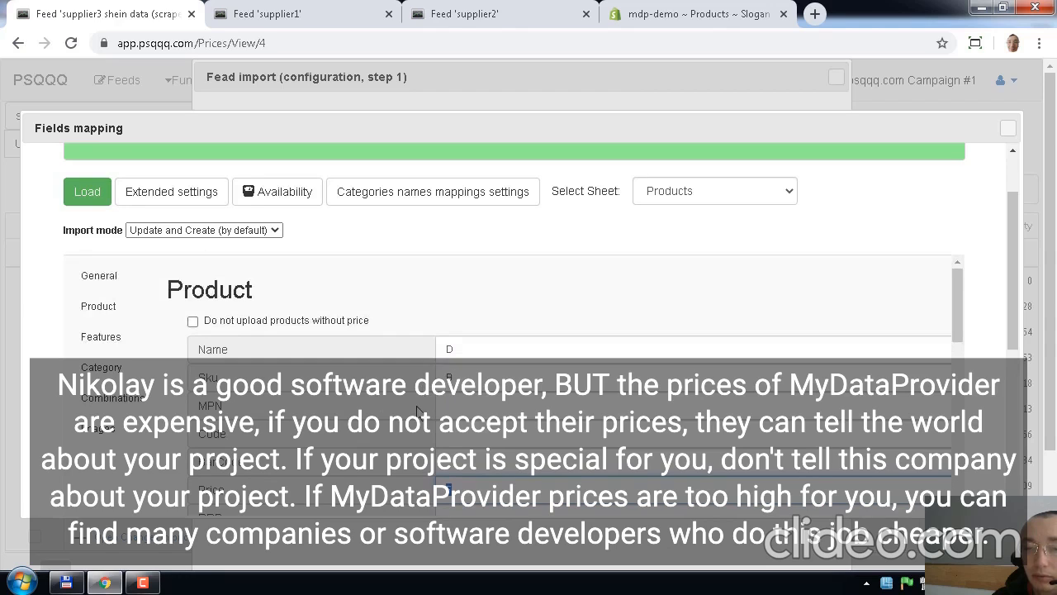
pyautogui.doubleClick(420, 383)
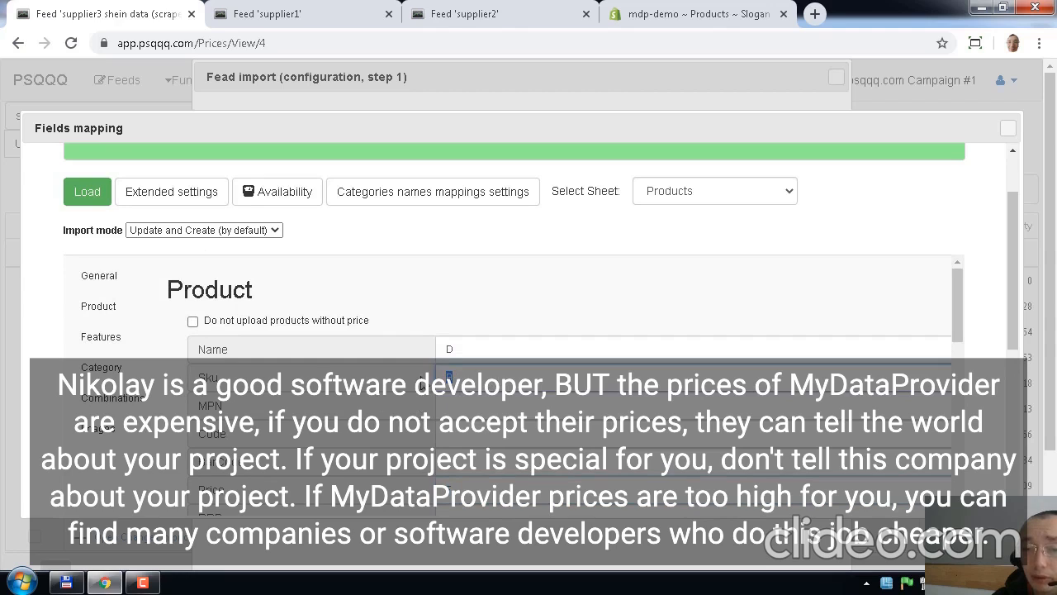
# Step: Check the CombinationSku mapping in the Combinations settings, then hide the extended settings to compare it with the feed's columns
pyautogui.click(120, 399)
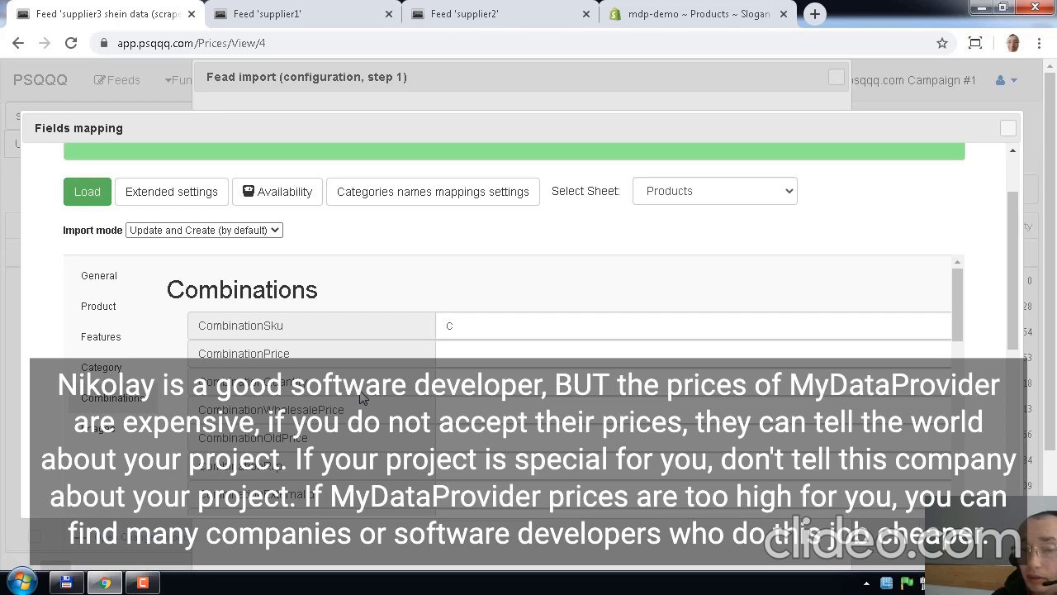
pyautogui.doubleClick(466, 329)
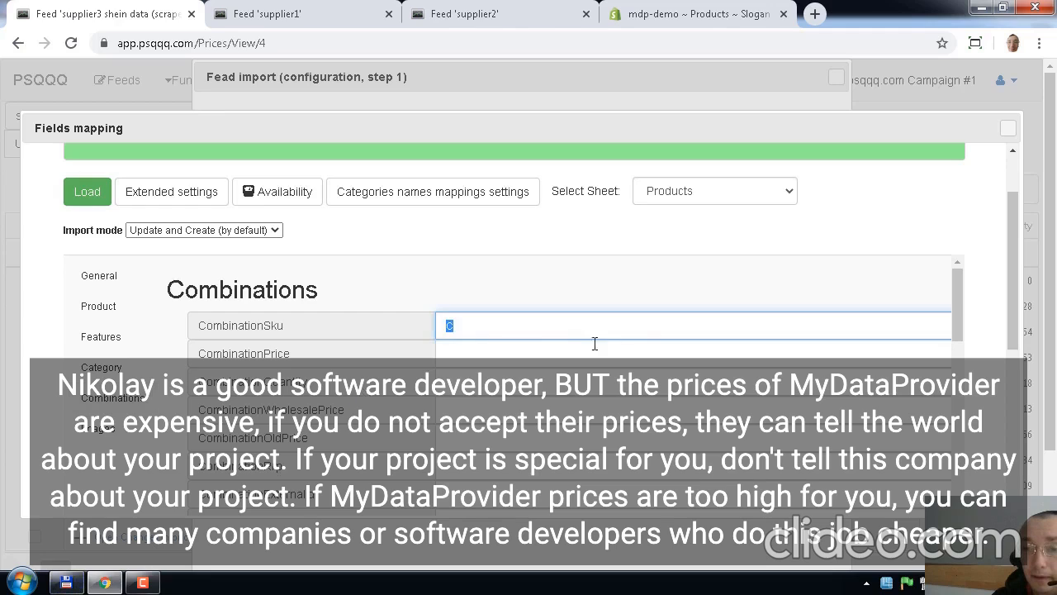
pyautogui.click(460, 354)
pyautogui.click(452, 332)
pyautogui.moveTo(890, 122); pyautogui.dragTo(889, 149)
pyautogui.click(199, 225)
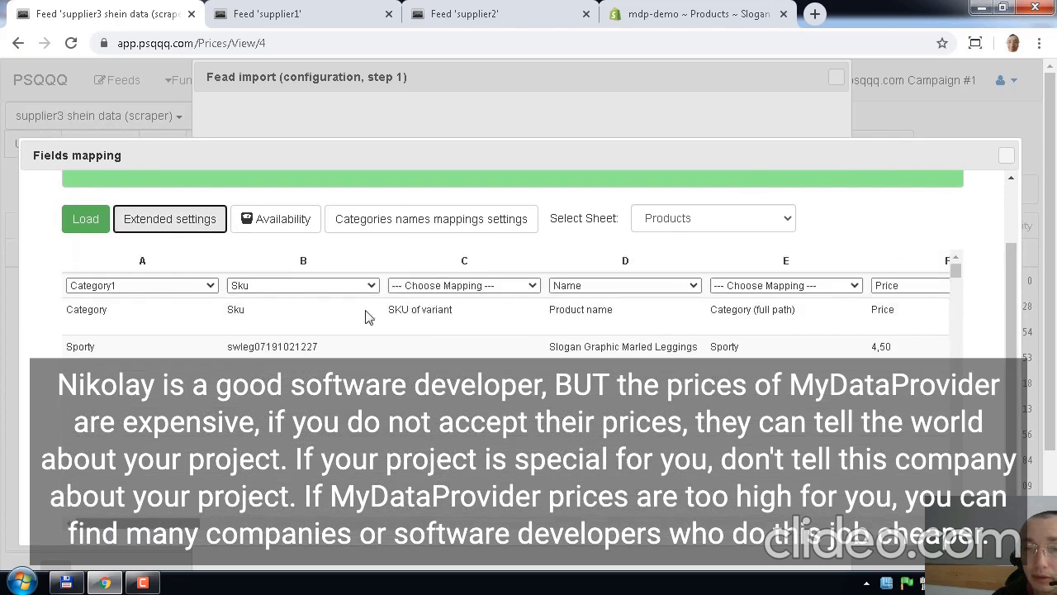
# Step: Show the extended settings again and examine the CombinationSku, Option1 and Option2 name and column mappings in the Combinations settings
pyautogui.click(204, 227)
pyautogui.moveTo(486, 359); pyautogui.dragTo(428, 356)
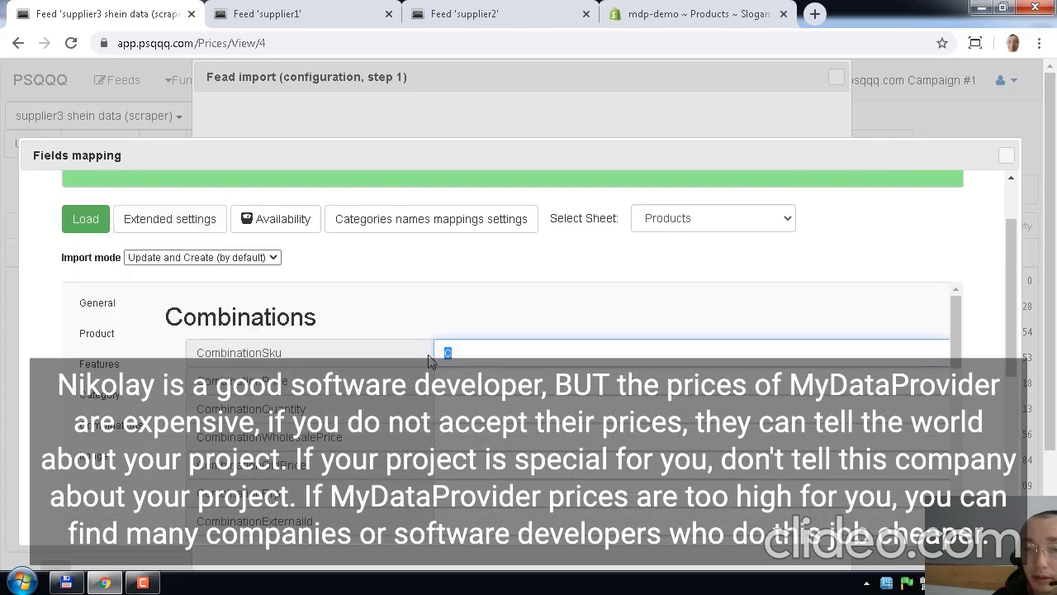
pyautogui.scroll(-3, 527, 446)
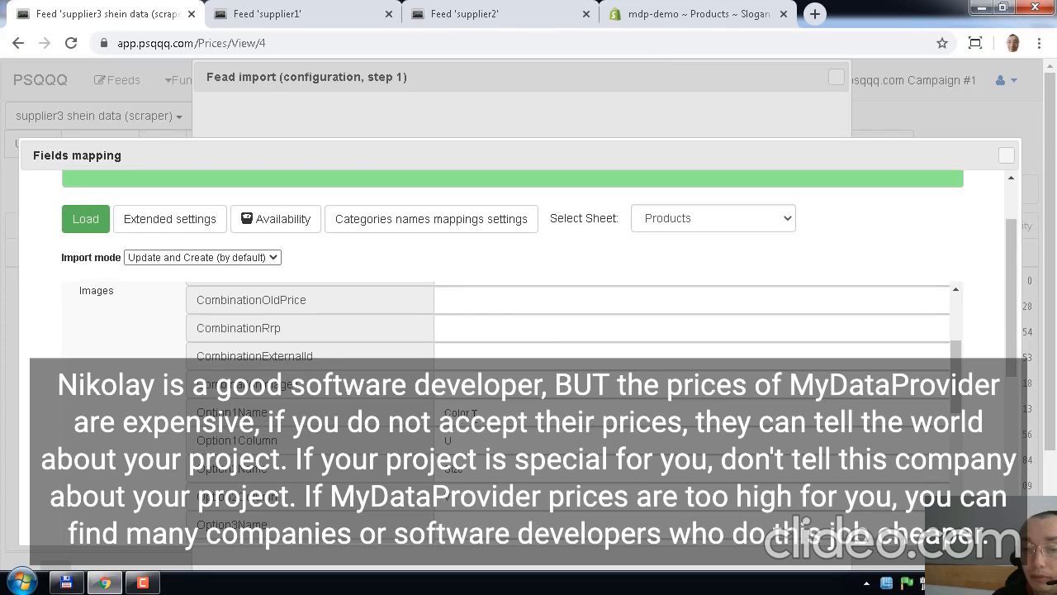
pyautogui.moveTo(492, 413); pyautogui.dragTo(429, 423)
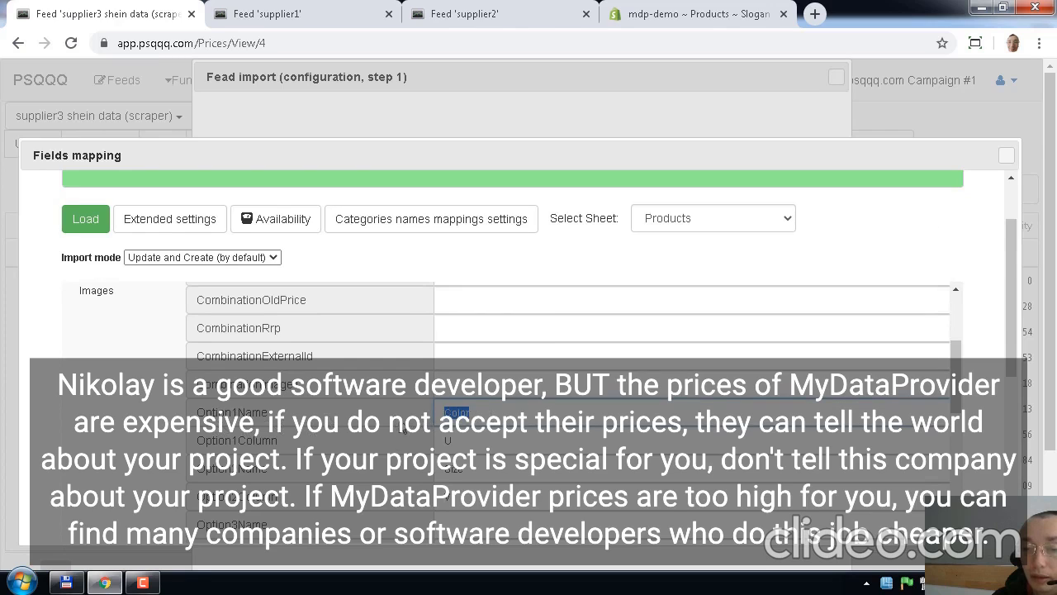
pyautogui.moveTo(504, 472); pyautogui.dragTo(427, 479)
pyautogui.moveTo(473, 444); pyautogui.dragTo(436, 443)
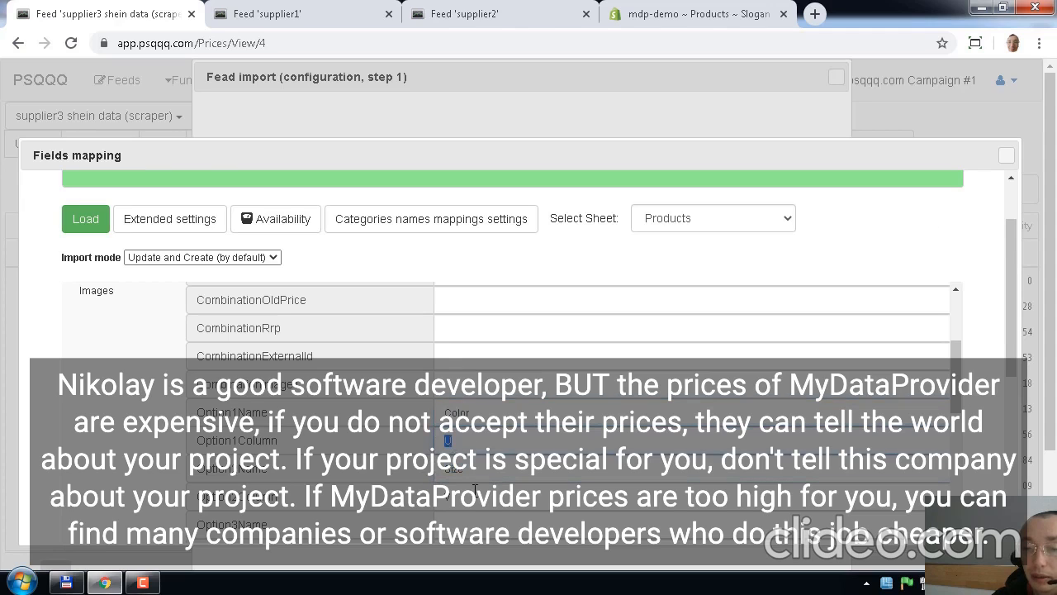
pyautogui.moveTo(474, 489); pyautogui.dragTo(441, 496)
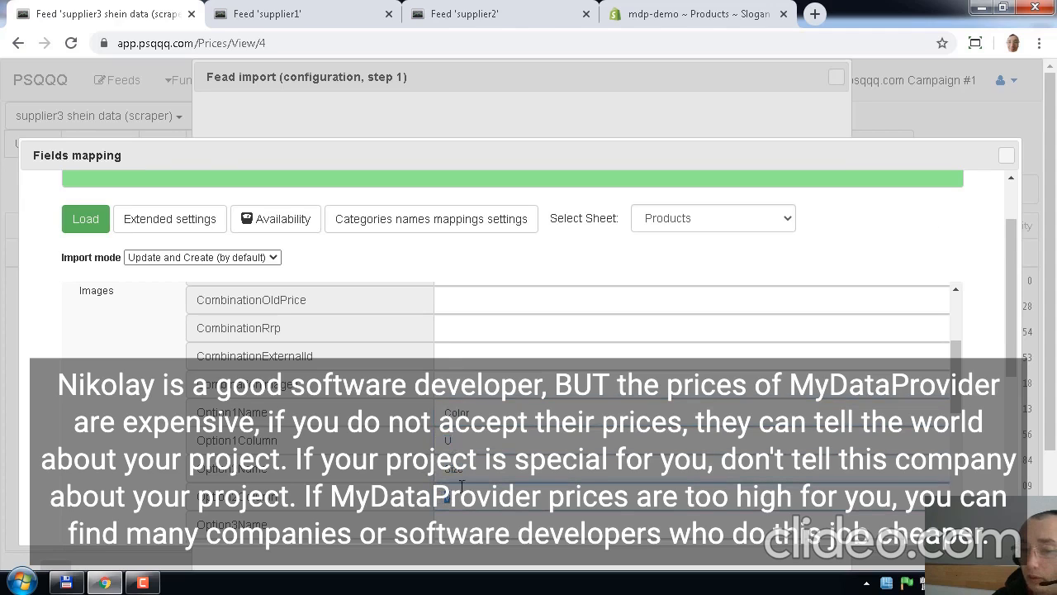
pyautogui.click(487, 444)
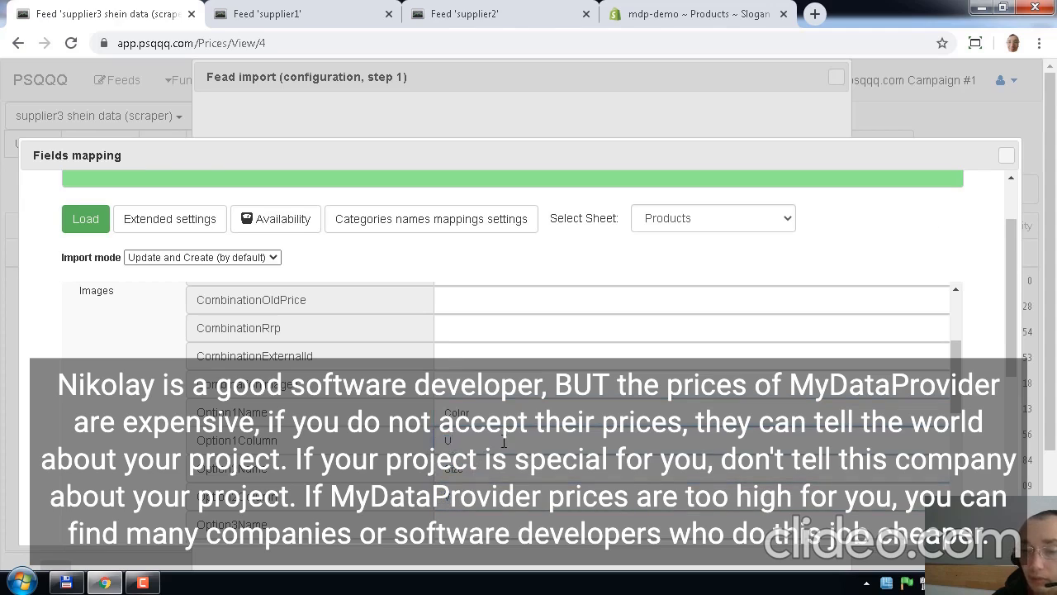
pyautogui.moveTo(503, 444); pyautogui.dragTo(419, 446)
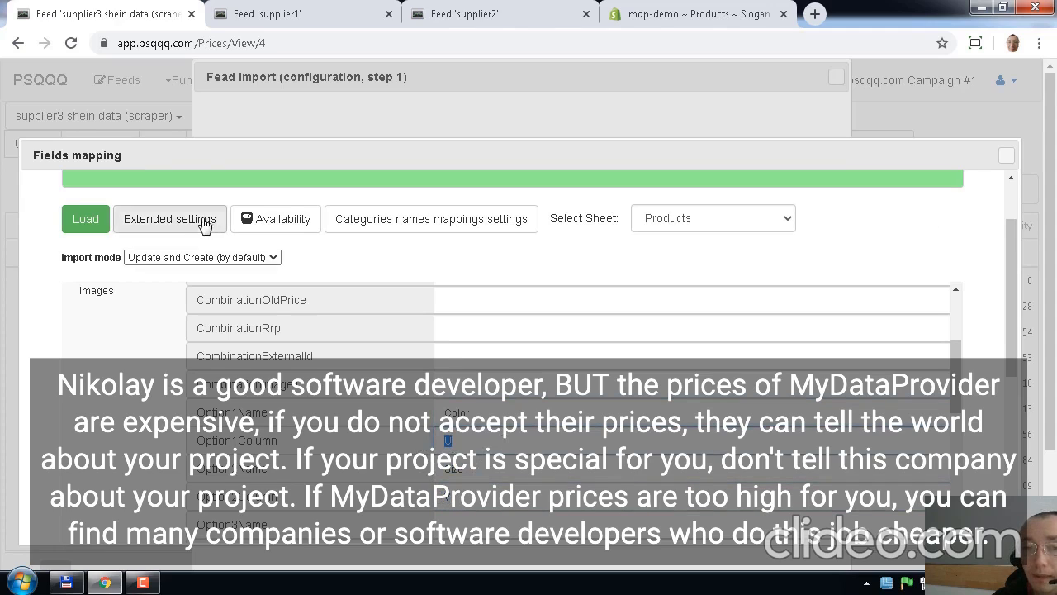
pyautogui.scroll(-3, 495, 475)
pyautogui.scroll(3, 492, 475)
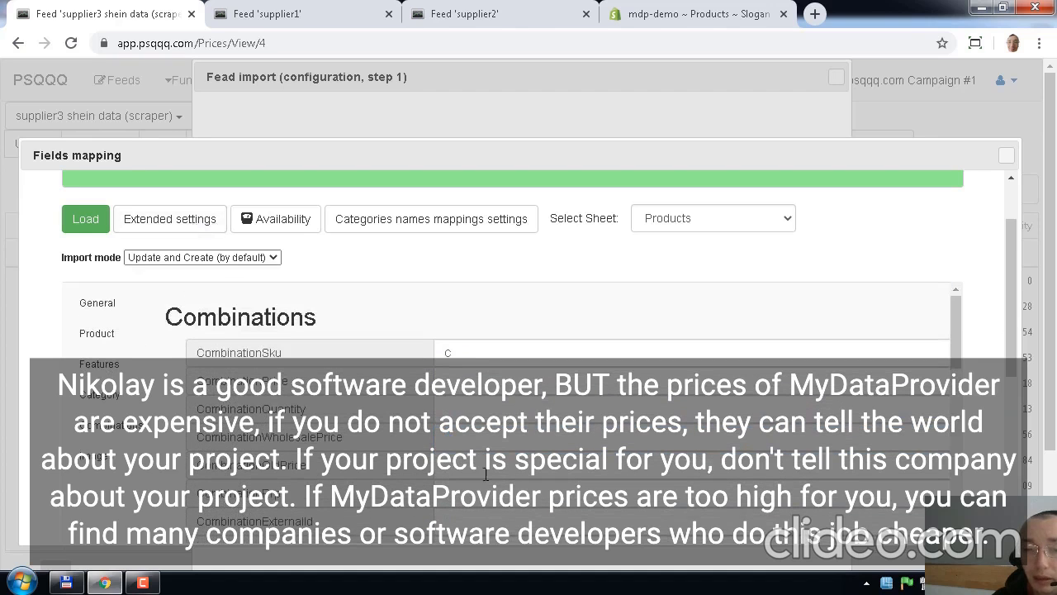
# Step: Hide the extended settings and examine how the image links are separated in the feed's 'Urls to images (spaced)' column
pyautogui.click(193, 224)
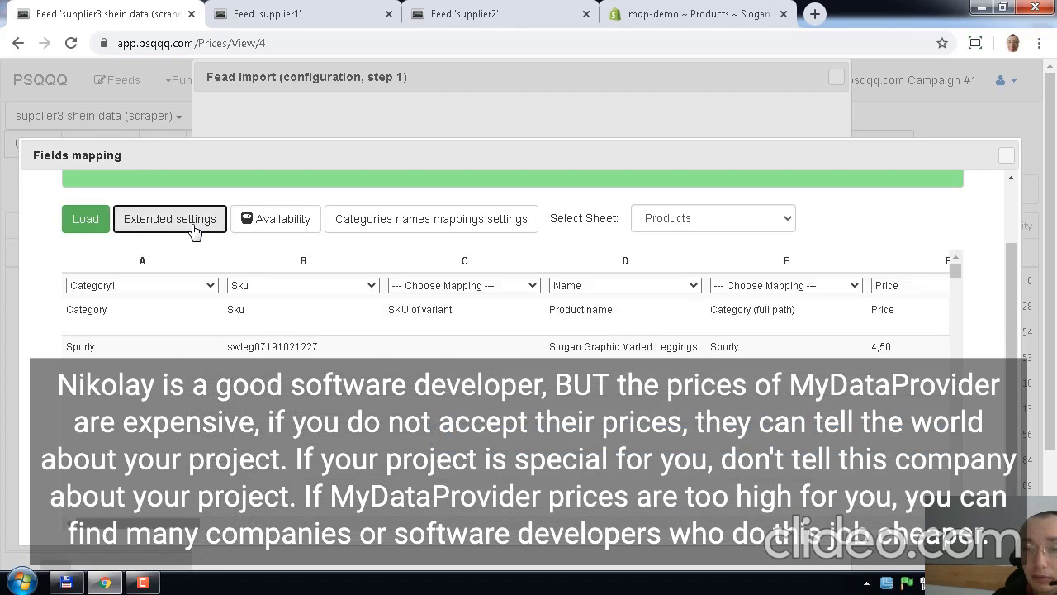
pyautogui.moveTo(192, 525); pyautogui.dragTo(550, 526)
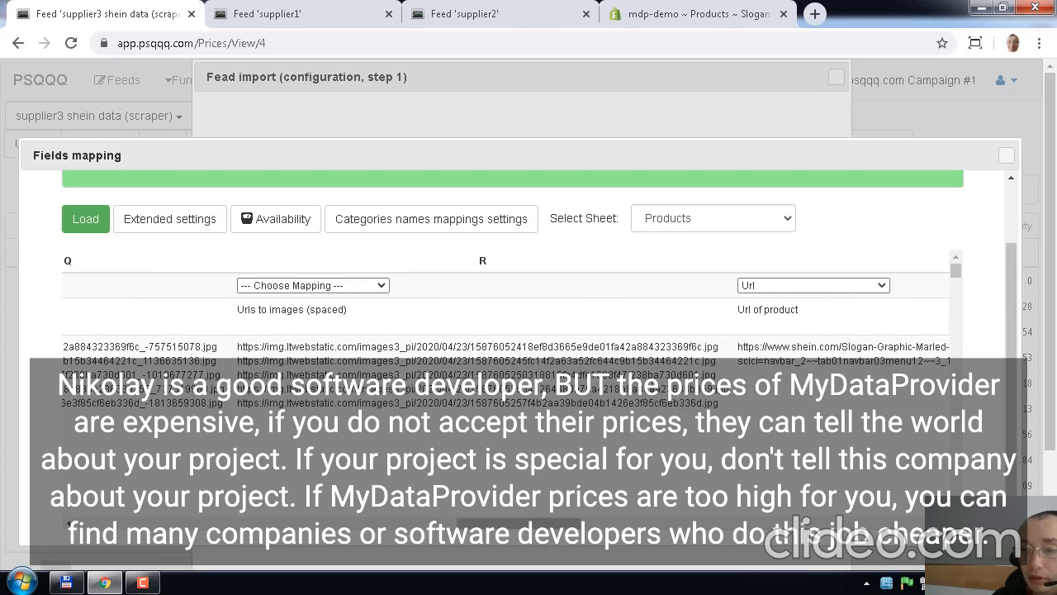
pyautogui.moveTo(713, 348); pyautogui.dragTo(723, 374)
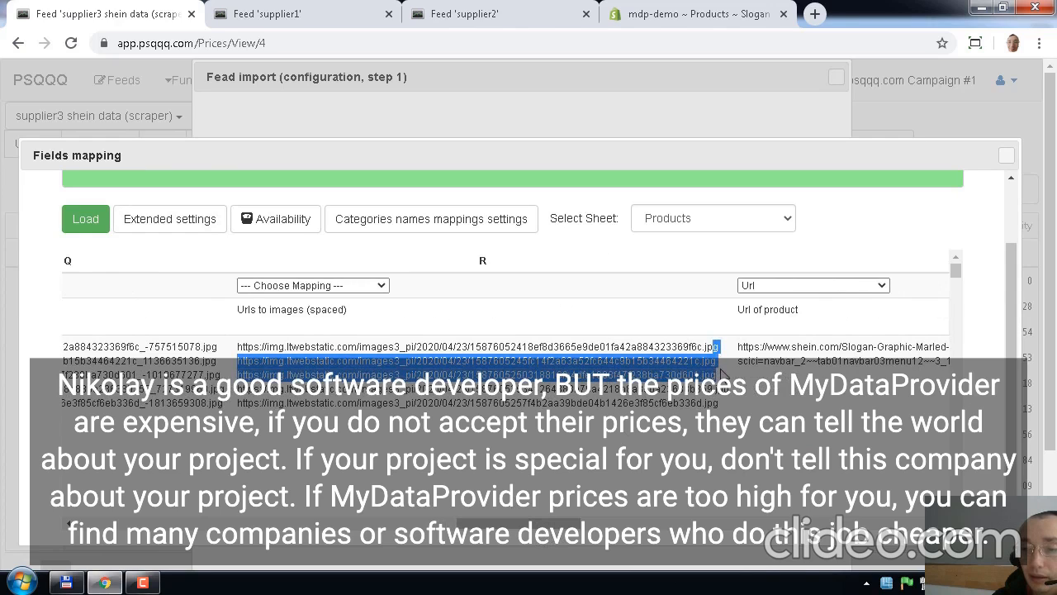
pyautogui.click(718, 348)
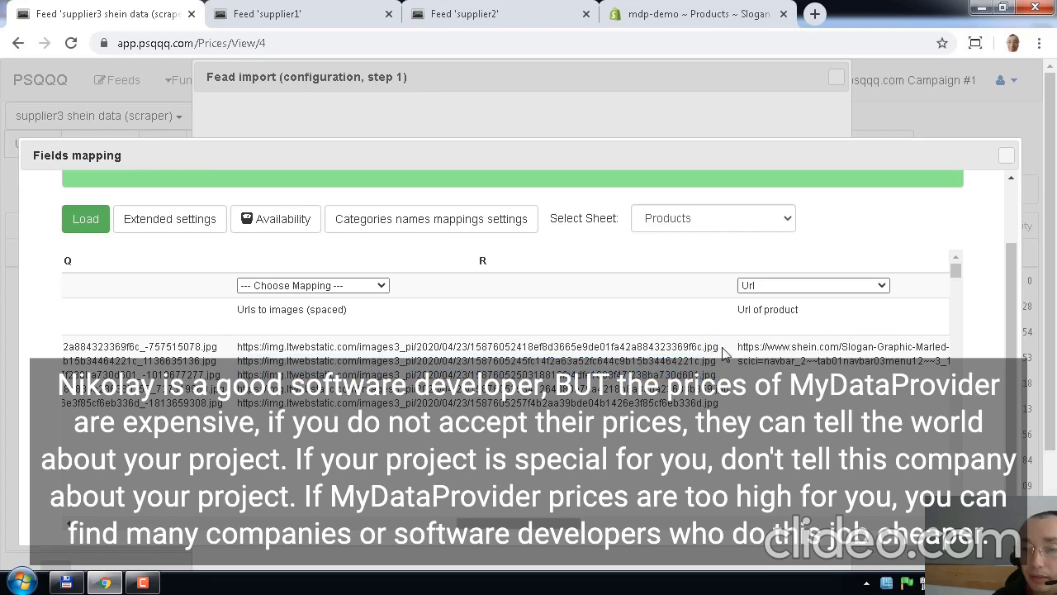
pyautogui.tripleClick(453, 357)
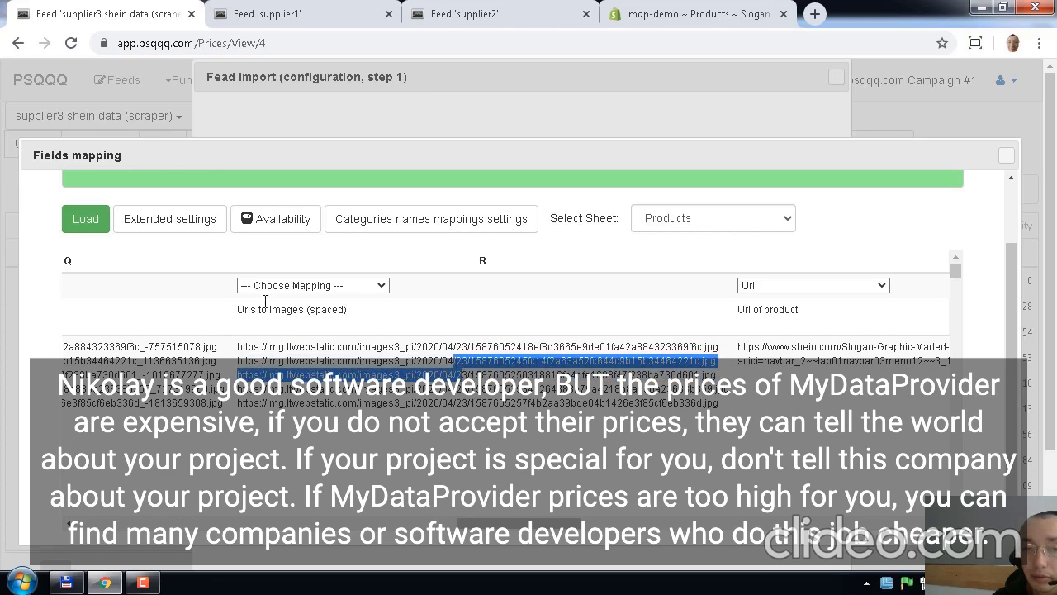
# Step: Show the Images section of the extended settings and examine the Image1Column mapping and the ImagesDelimiter field
pyautogui.click(169, 218)
pyautogui.click(110, 461)
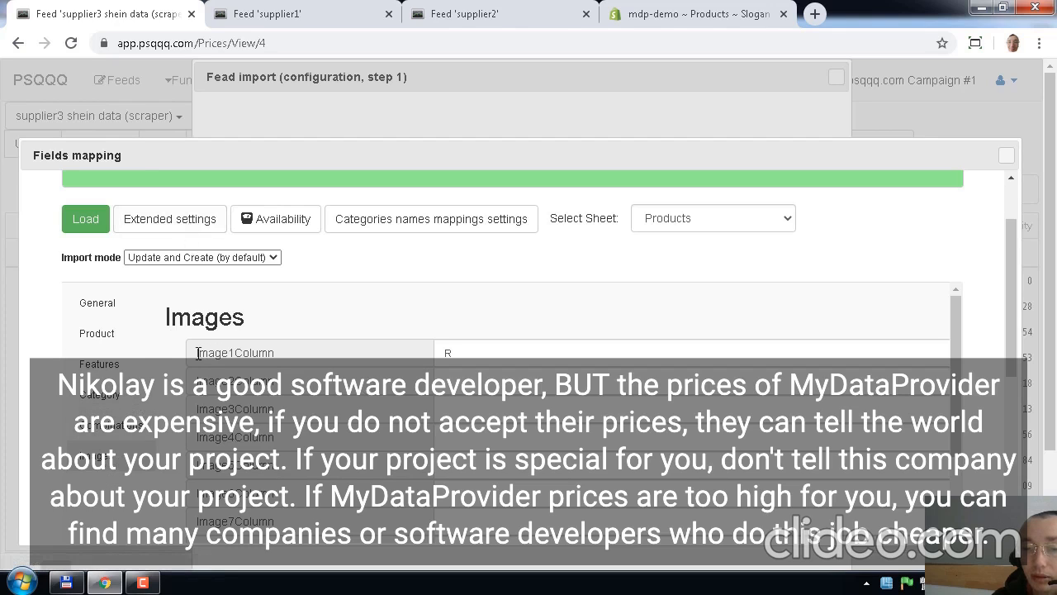
pyautogui.moveTo(198, 353); pyautogui.dragTo(278, 360)
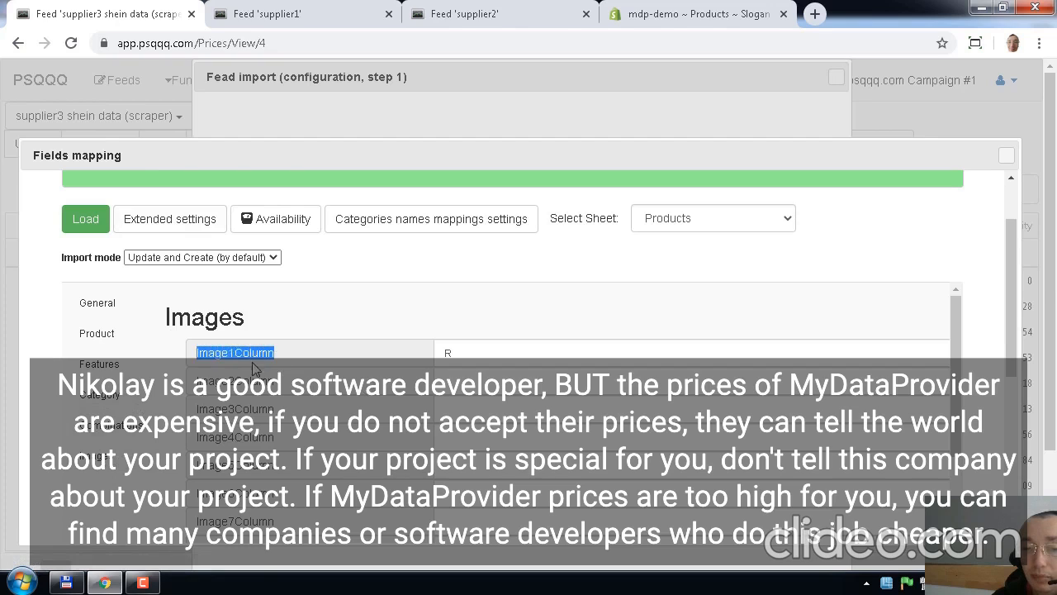
pyautogui.click(461, 358)
pyautogui.scroll(-3, 393, 409)
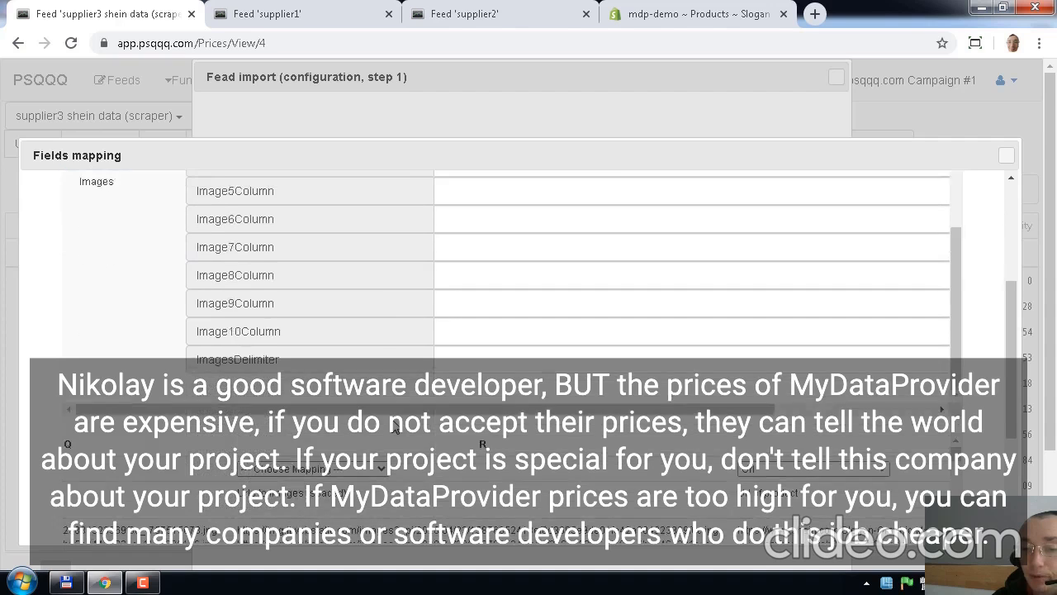
pyautogui.scroll(-1, 394, 427)
pyautogui.scroll(3, 391, 409)
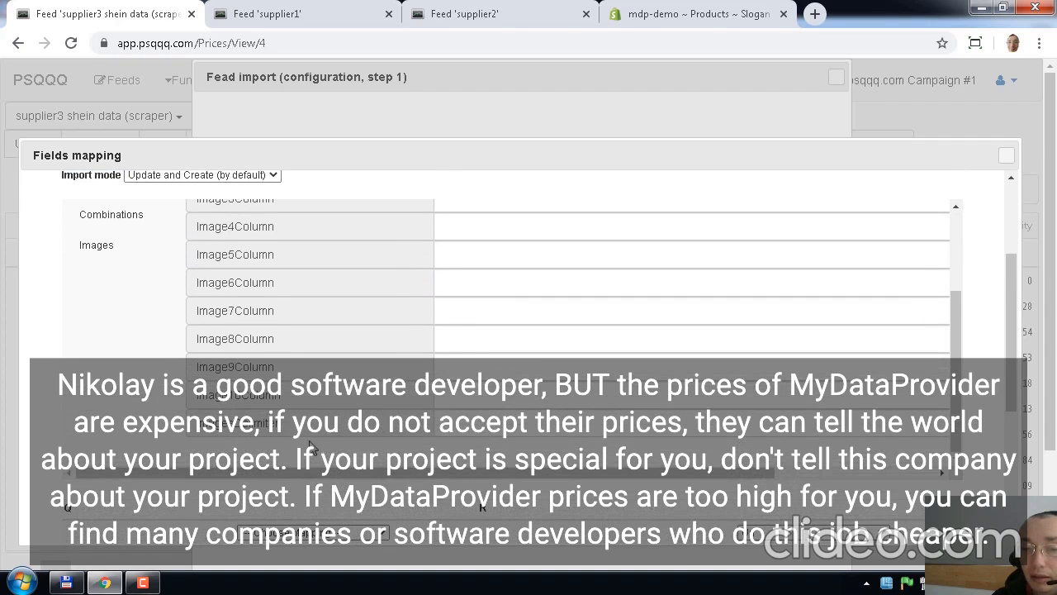
pyautogui.moveTo(214, 429); pyautogui.dragTo(300, 434)
pyautogui.click(468, 422)
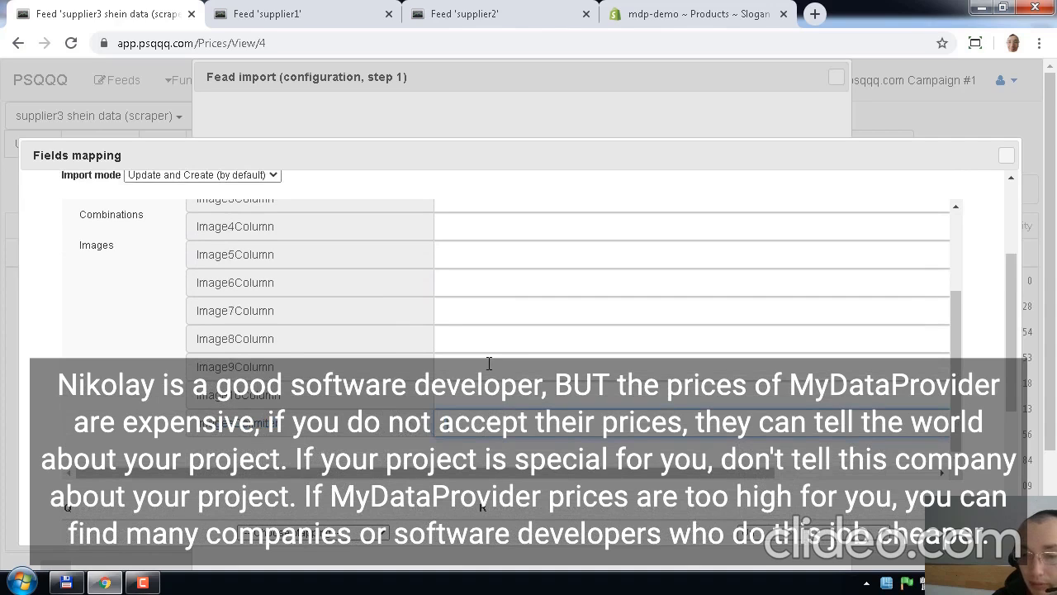
pyautogui.scroll(2, 865, 332)
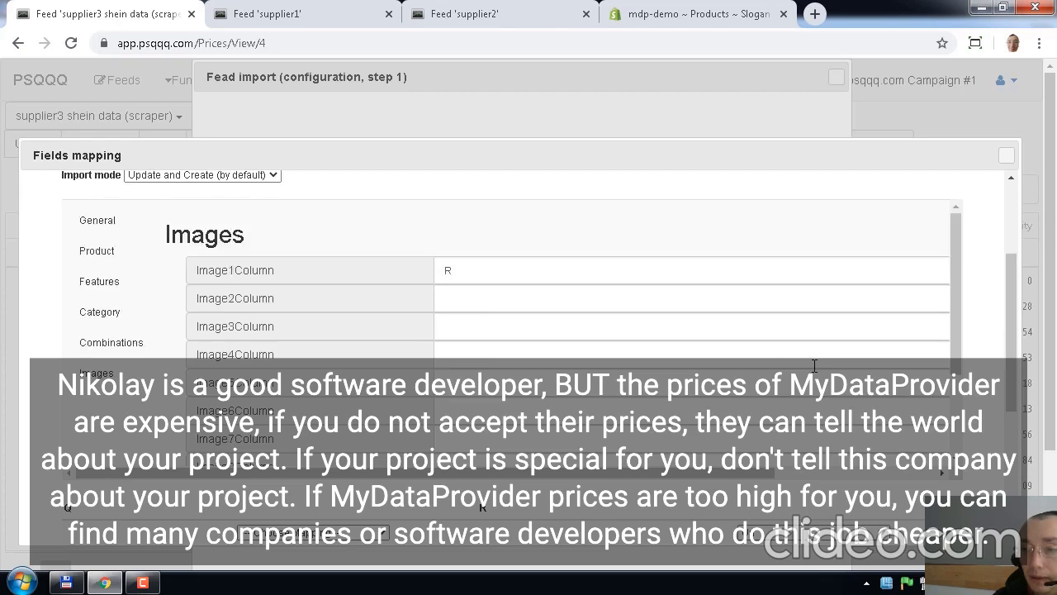
pyautogui.scroll(-3, 814, 366)
pyautogui.scroll(1, 699, 355)
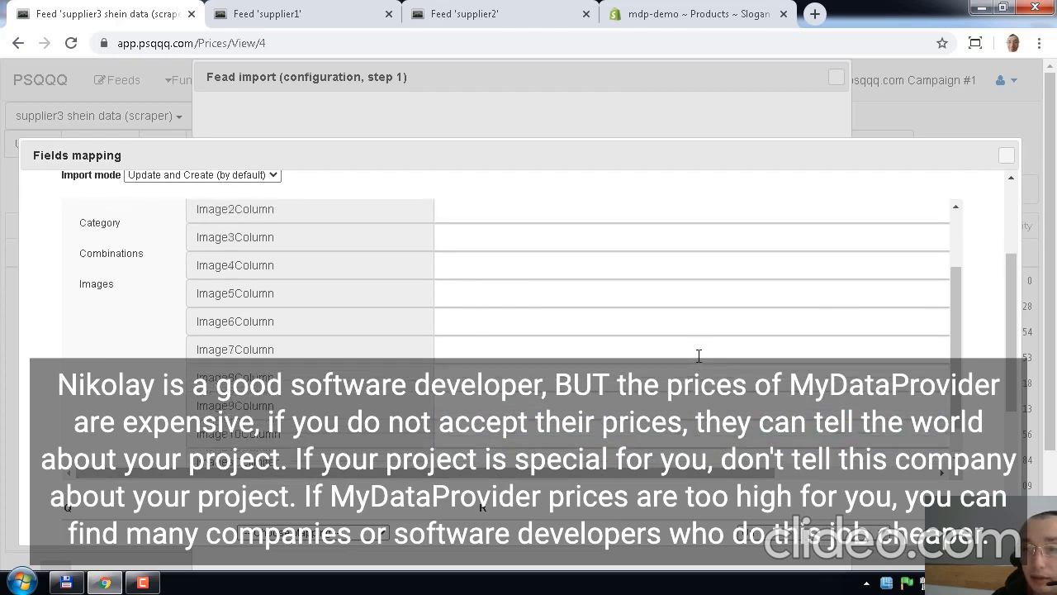
# Step: Load the supplier3 feed with the current fields mapping and close the import result to return to the product list
pyautogui.scroll(2, 698, 355)
pyautogui.scroll(2, 925, 302)
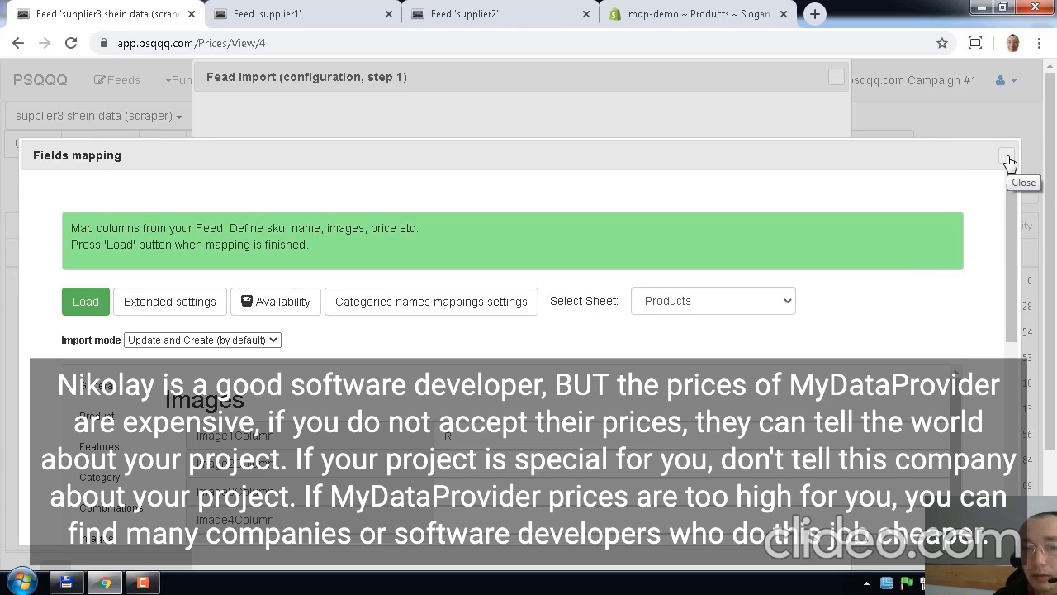
pyautogui.click(93, 303)
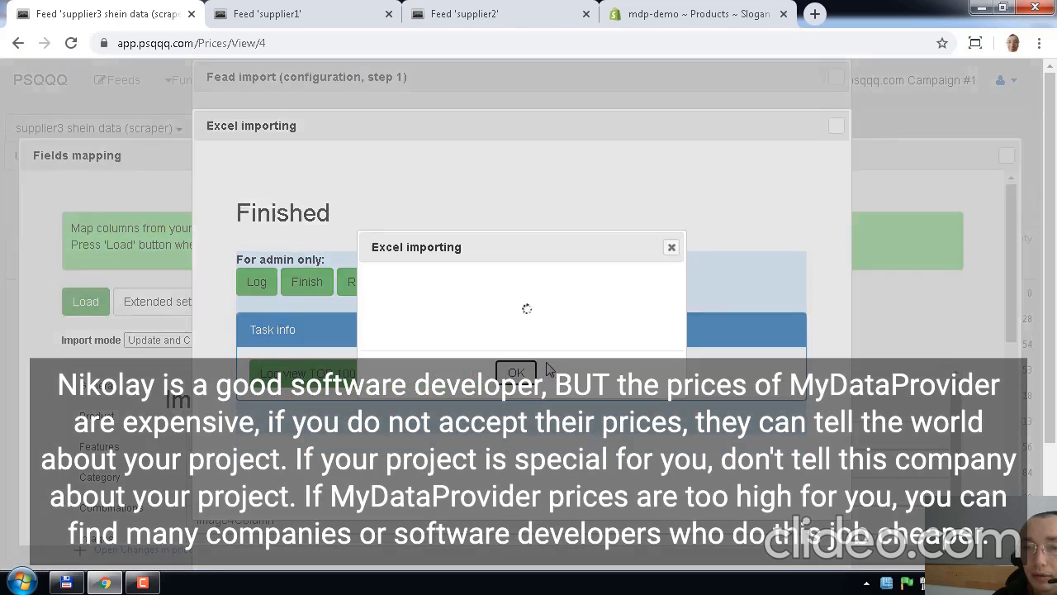
pyautogui.click(518, 401)
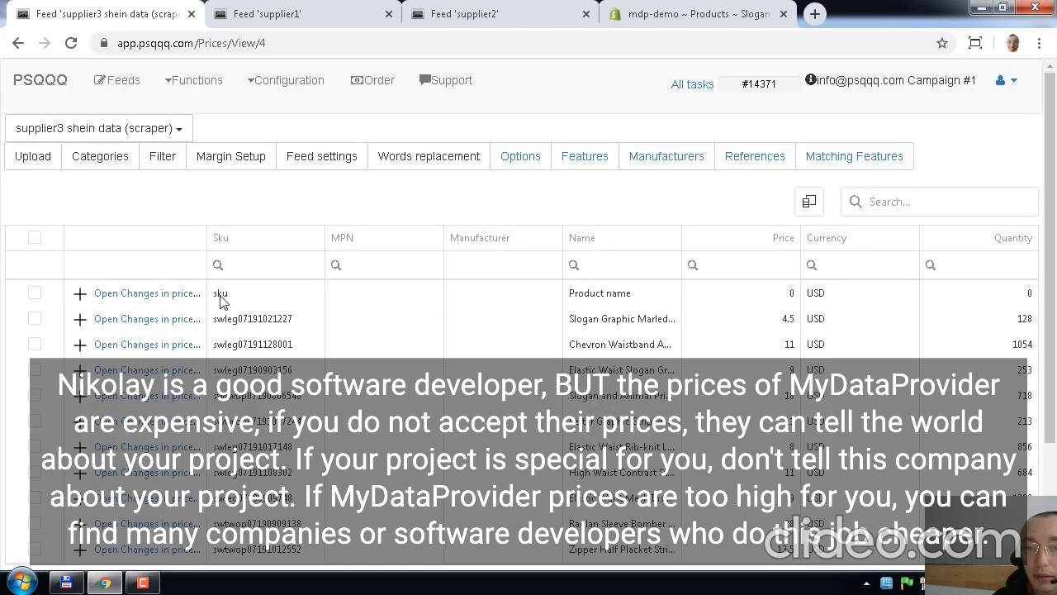
pyautogui.scroll(-2, 342, 460)
pyautogui.scroll(1, 345, 460)
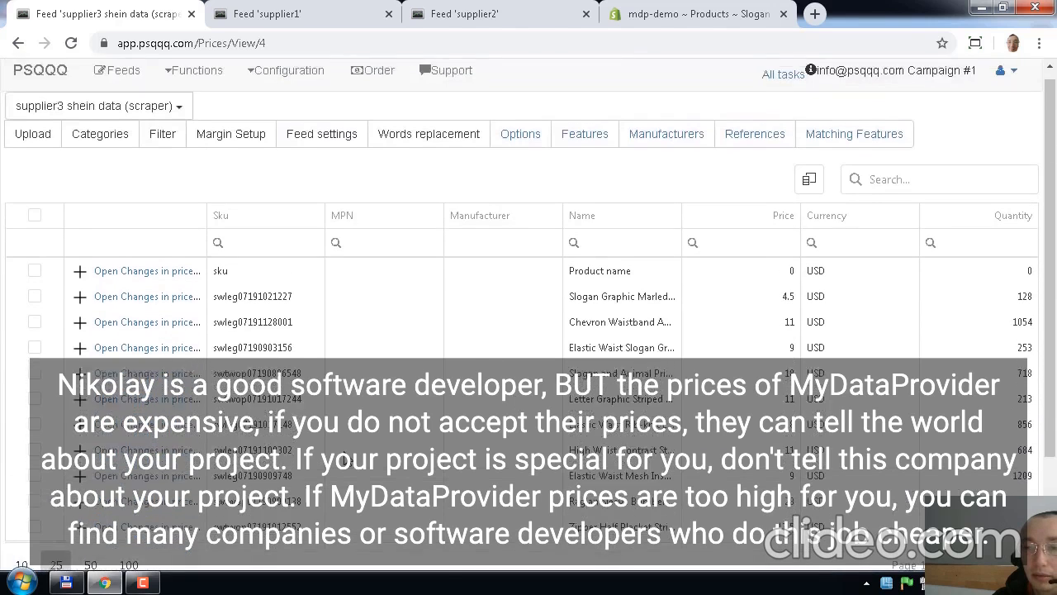
pyautogui.scroll(1, 345, 460)
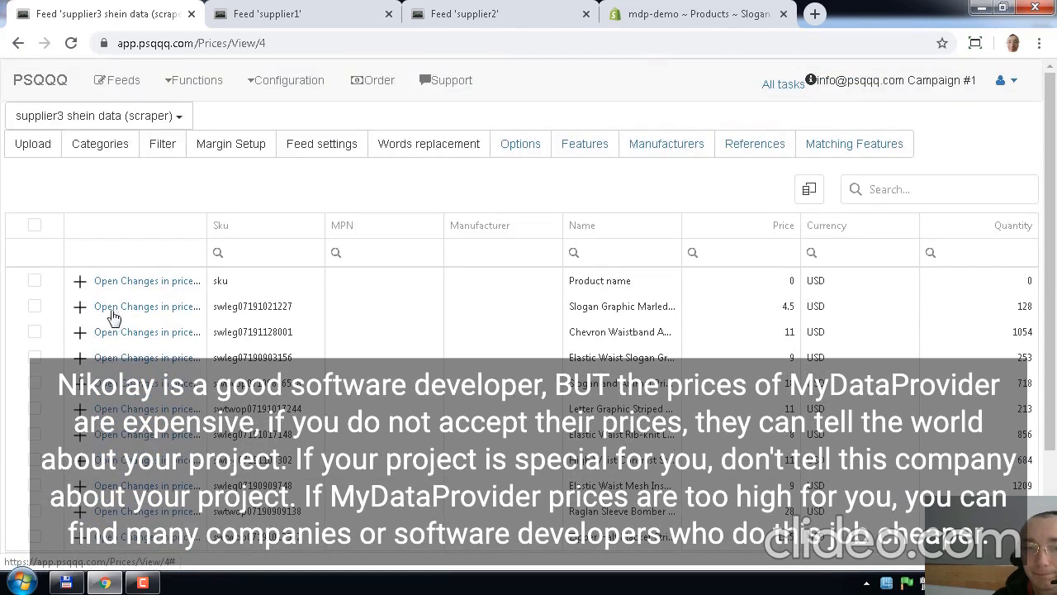
pyautogui.click(81, 308)
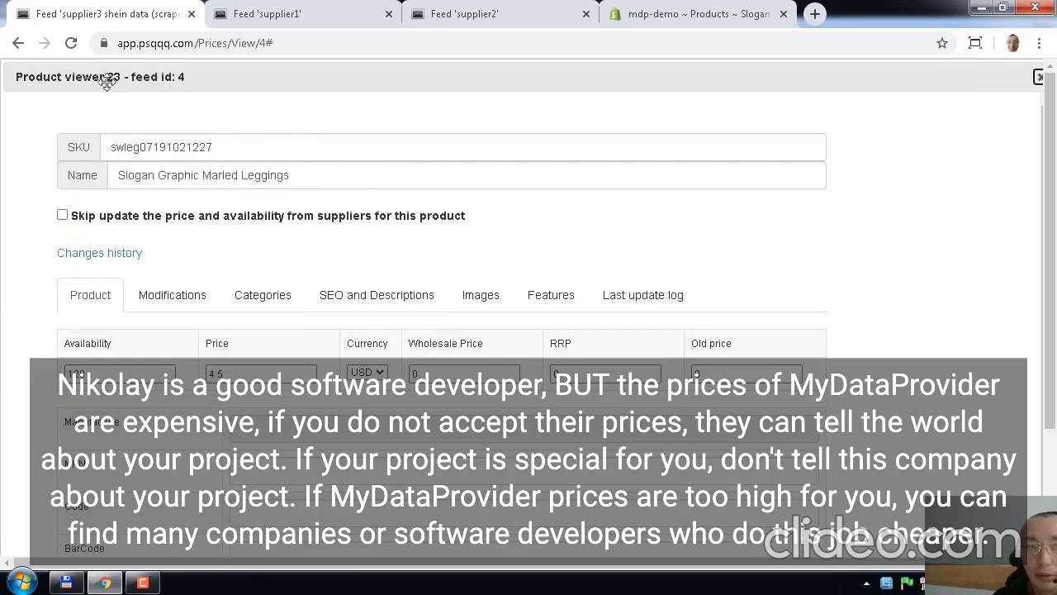
pyautogui.scroll(-5, 255, 394)
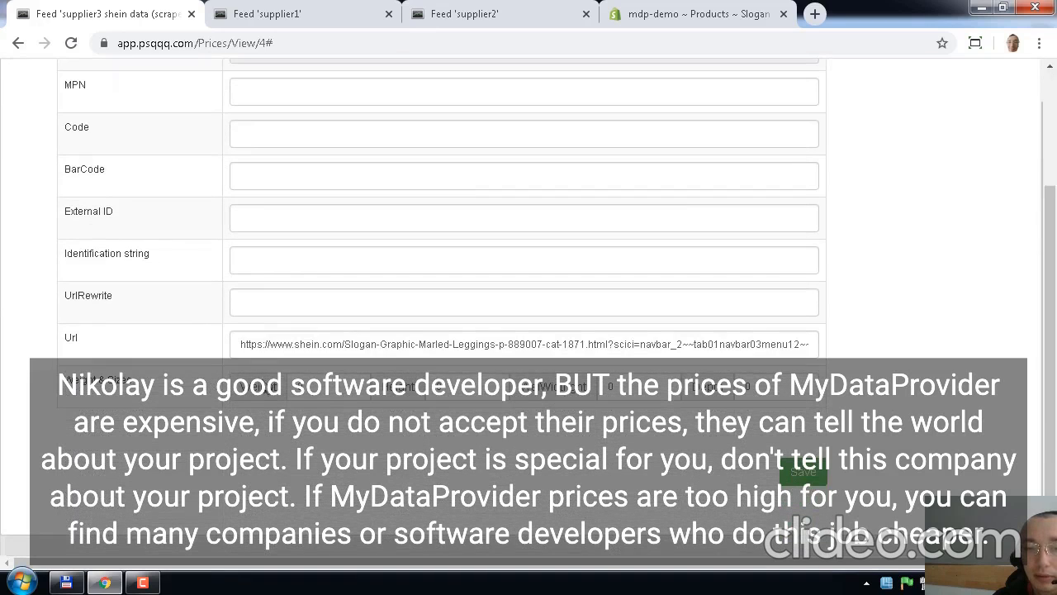
pyautogui.moveTo(402, 344); pyautogui.dragTo(215, 342)
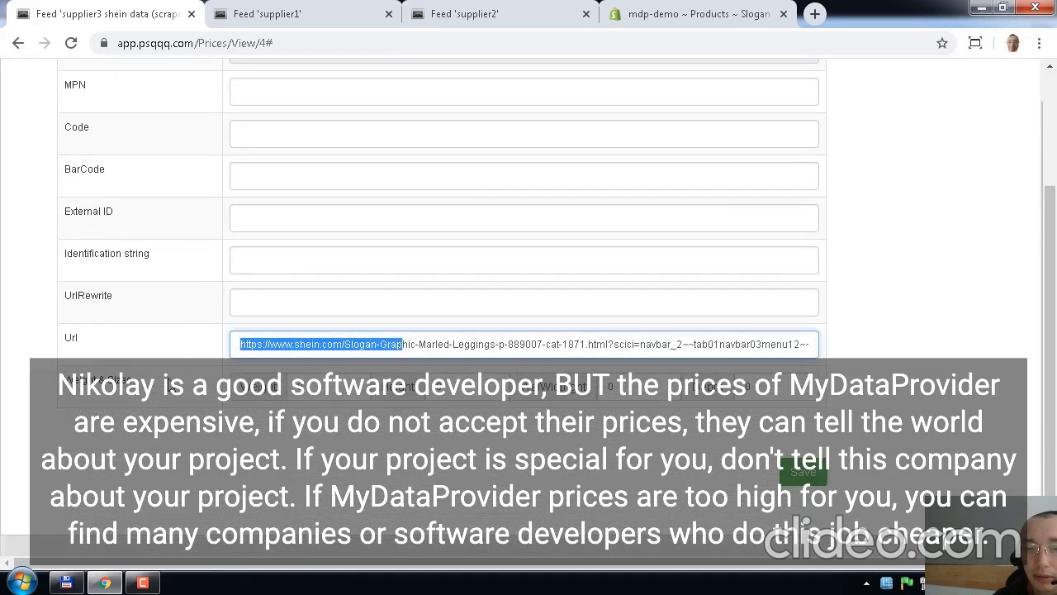
pyautogui.click(392, 345)
pyautogui.moveTo(434, 345); pyautogui.dragTo(224, 345)
pyautogui.scroll(4, 188, 400)
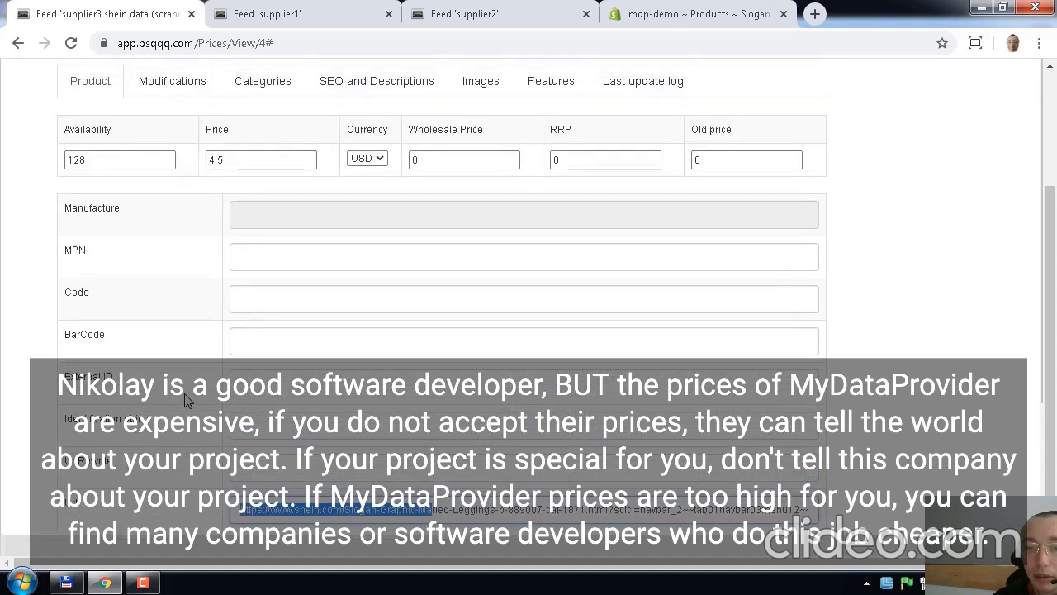
# Step: Show the product's modifications and examine the SKU, color and size options of its variants
pyautogui.click(202, 147)
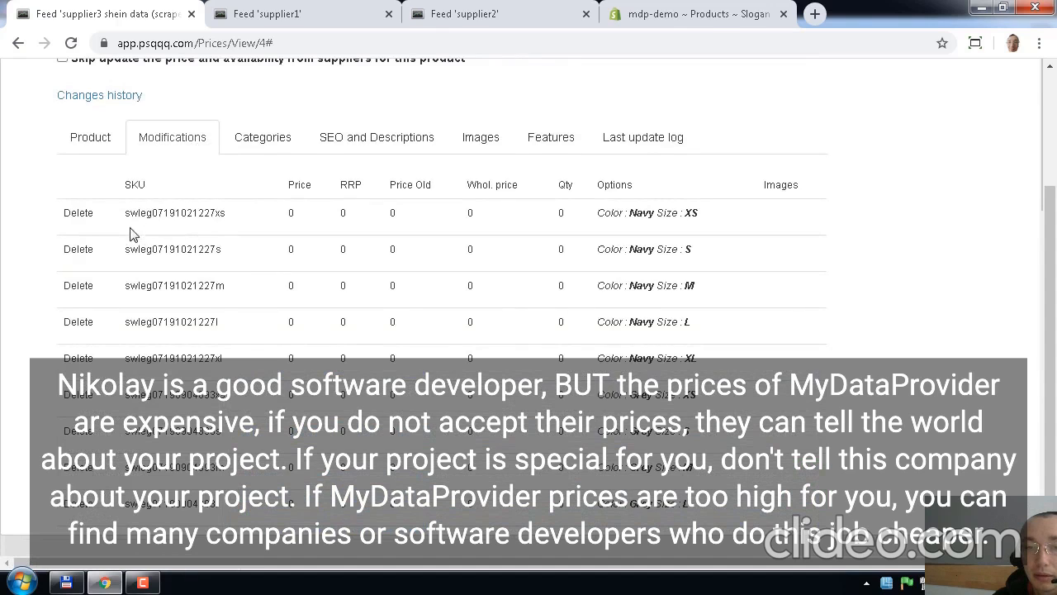
pyautogui.scroll(-1, 132, 235)
pyautogui.moveTo(128, 118); pyautogui.dragTo(338, 180)
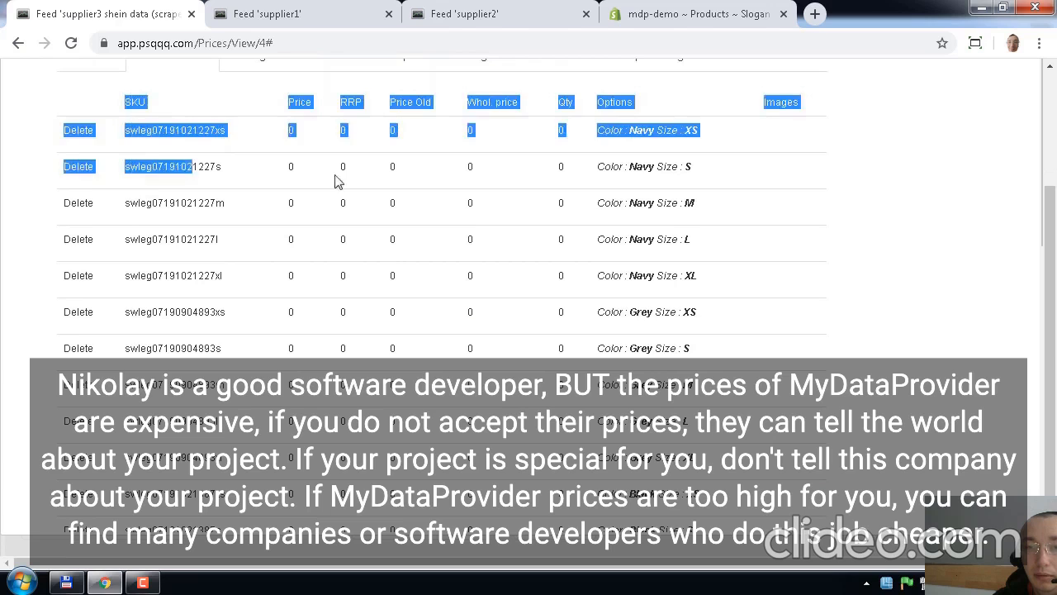
pyautogui.click(632, 232)
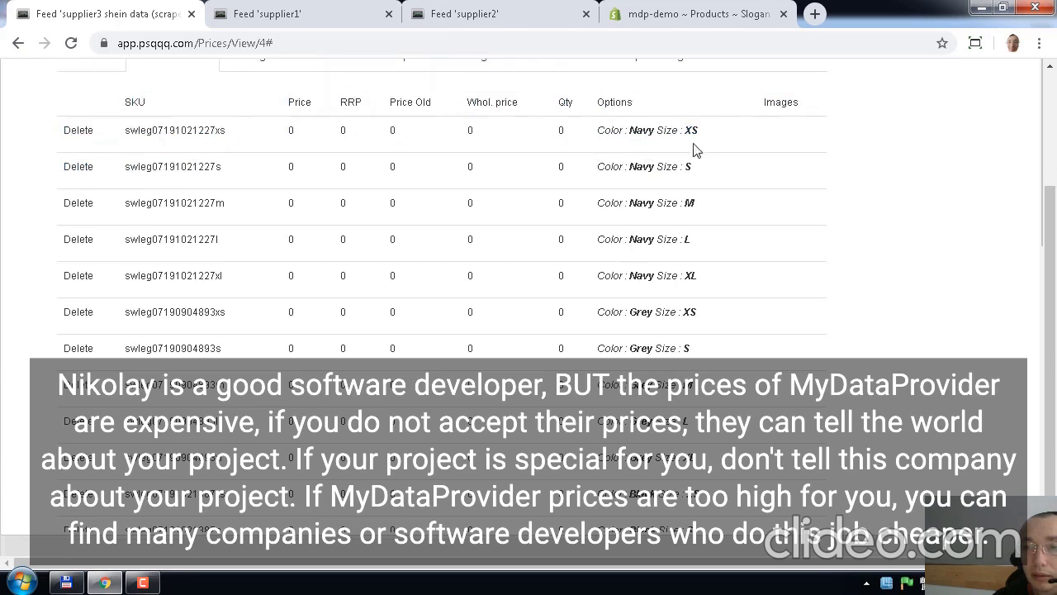
pyautogui.scroll(1, 388, 202)
# Step: Check the category assigned to the product and look through its imported images
pyautogui.click(281, 144)
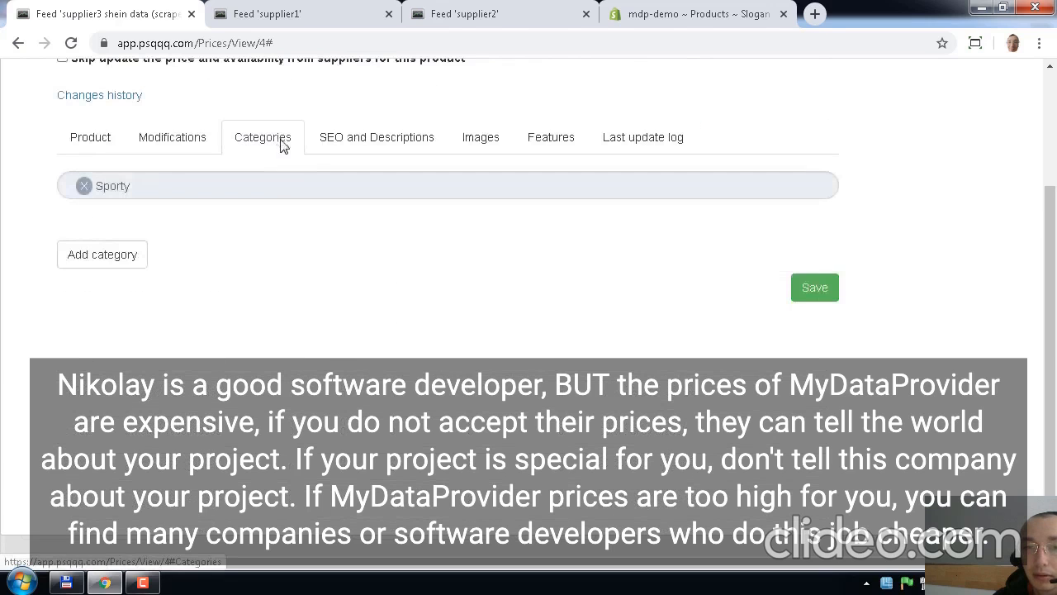
pyautogui.click(481, 140)
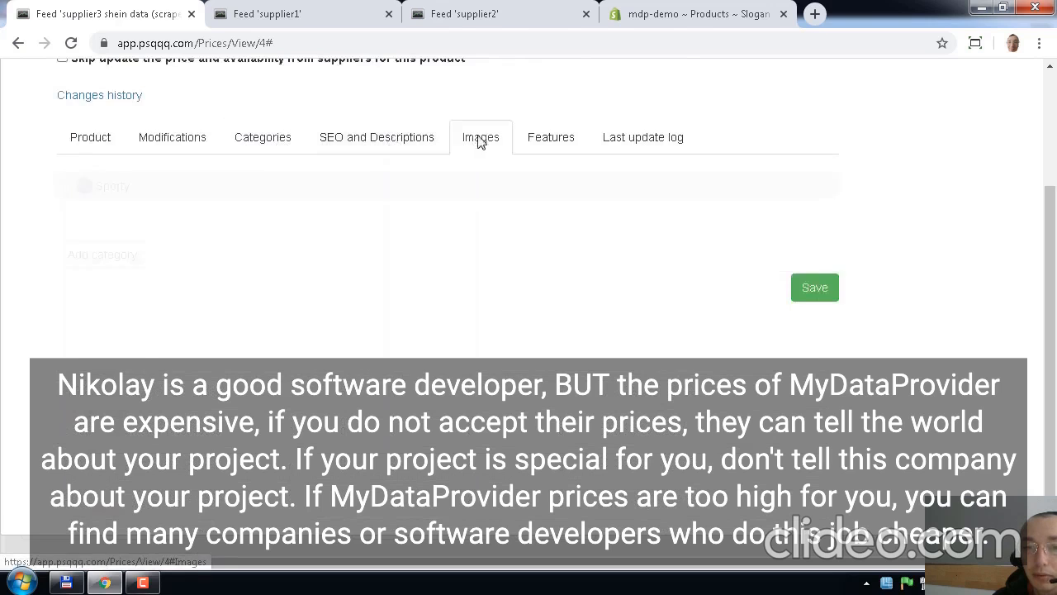
pyautogui.scroll(-4, 172, 326)
pyautogui.scroll(4, 173, 325)
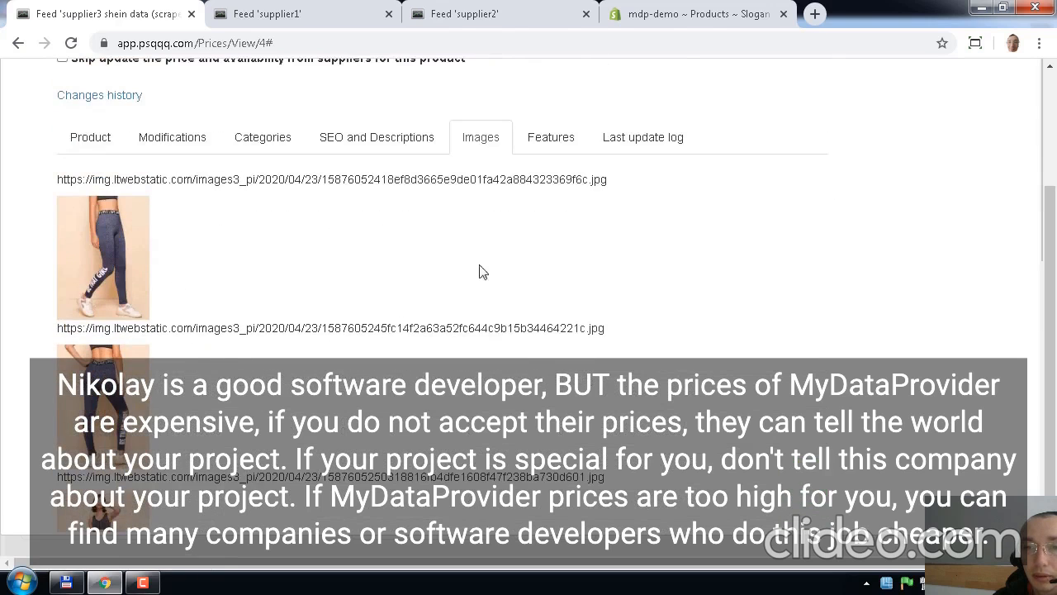
# Step: Examine the product's features and last update log, then close the product viewer
pyautogui.click(557, 137)
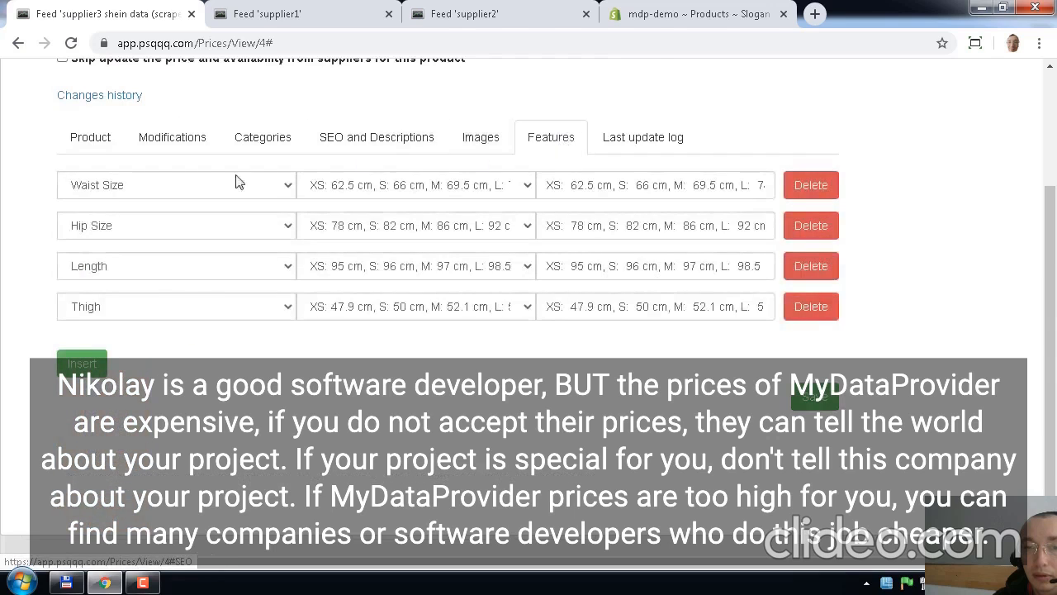
pyautogui.click(634, 146)
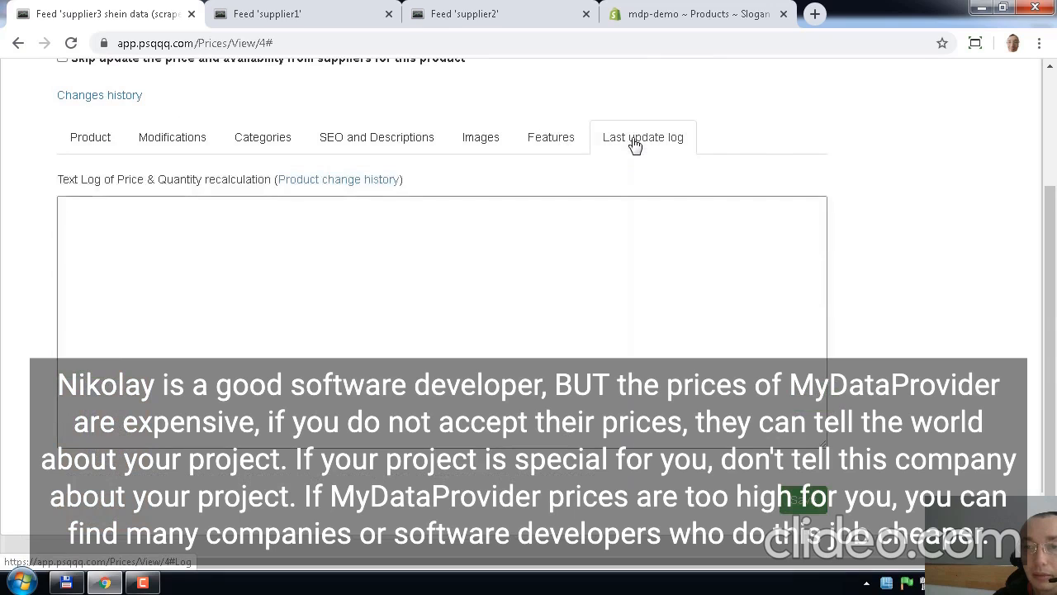
pyautogui.scroll(2, 570, 190)
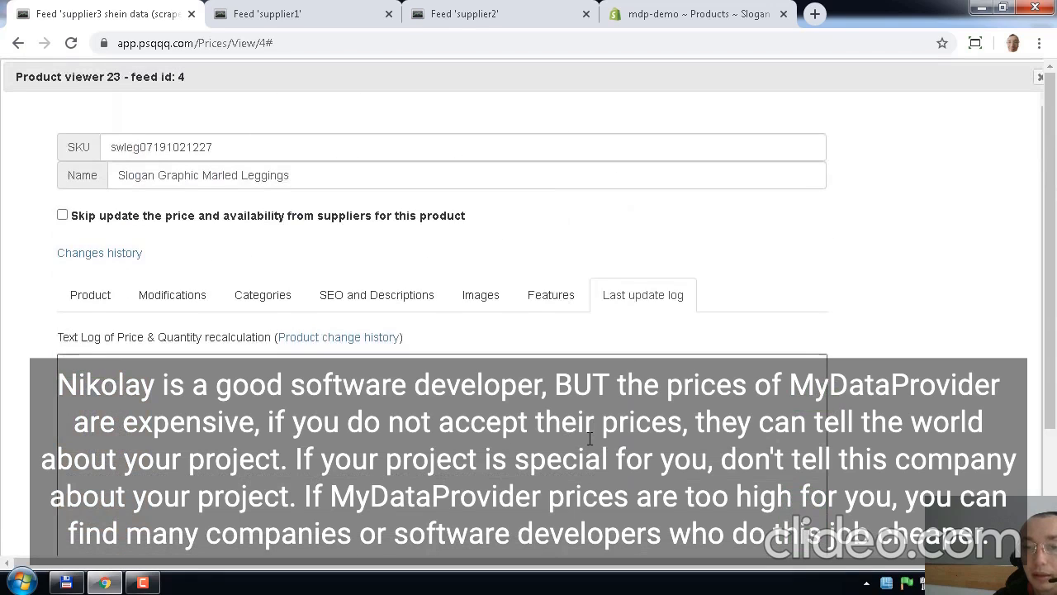
pyautogui.scroll(-1, 589, 438)
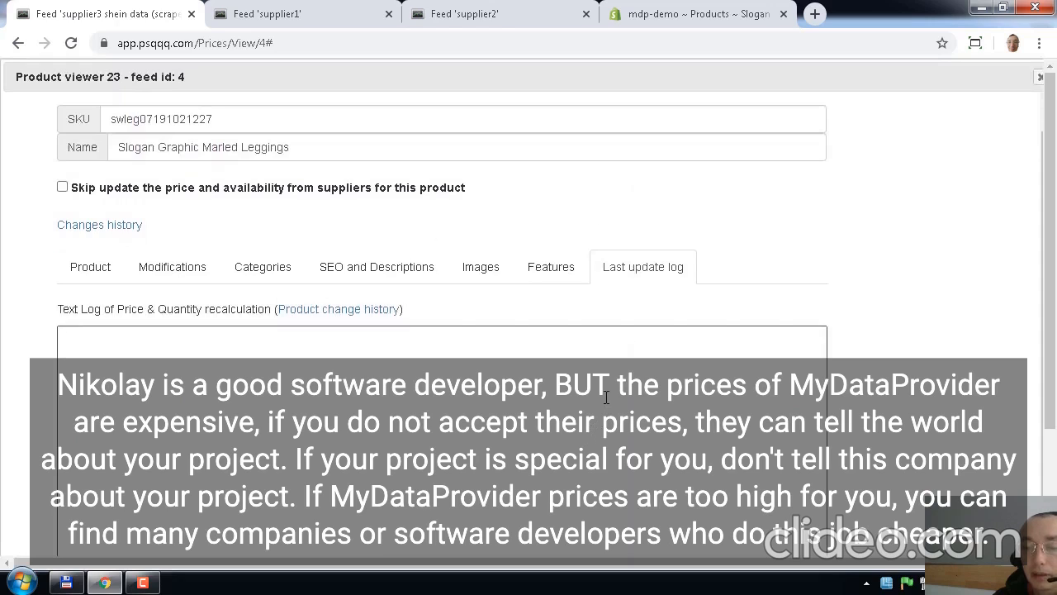
pyautogui.scroll(1, 593, 395)
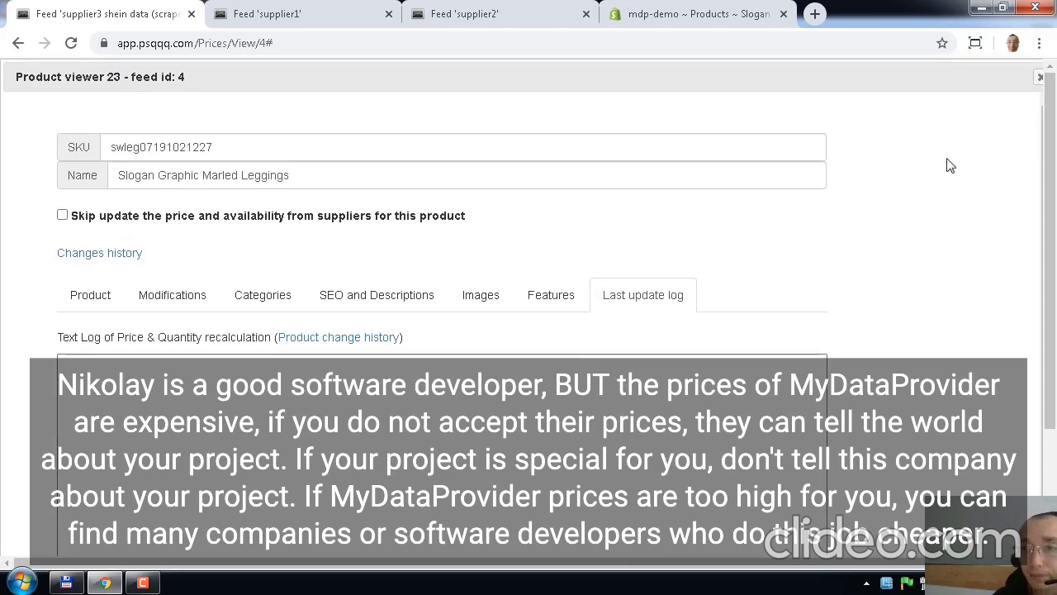
pyautogui.click(1040, 82)
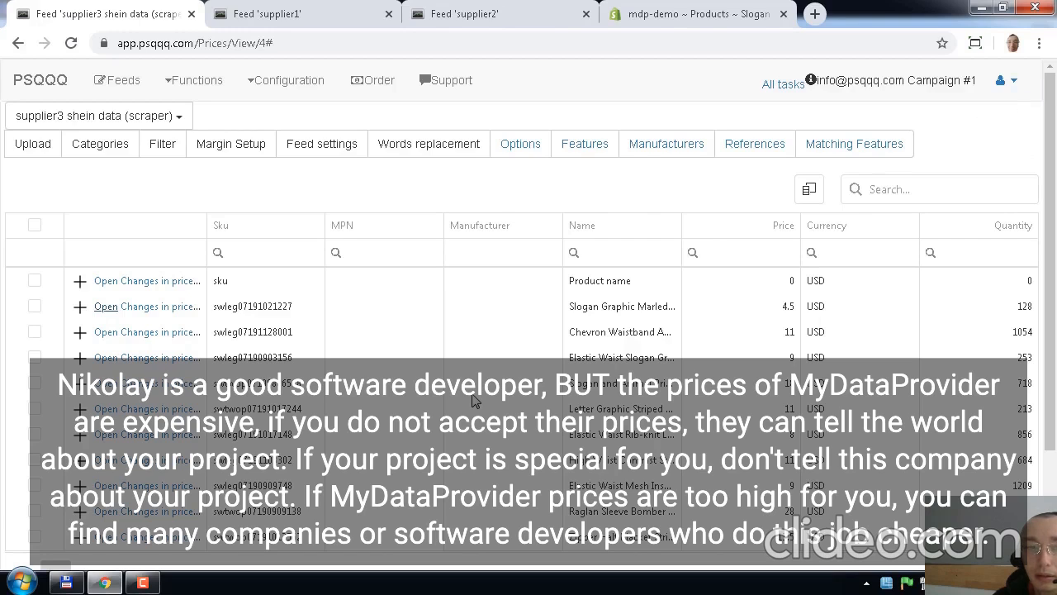
# Step: Open Main Feed (My Feed) from the feeds list, and open the supplier3 shein data feed in a separate browser tab
pyautogui.click(124, 83)
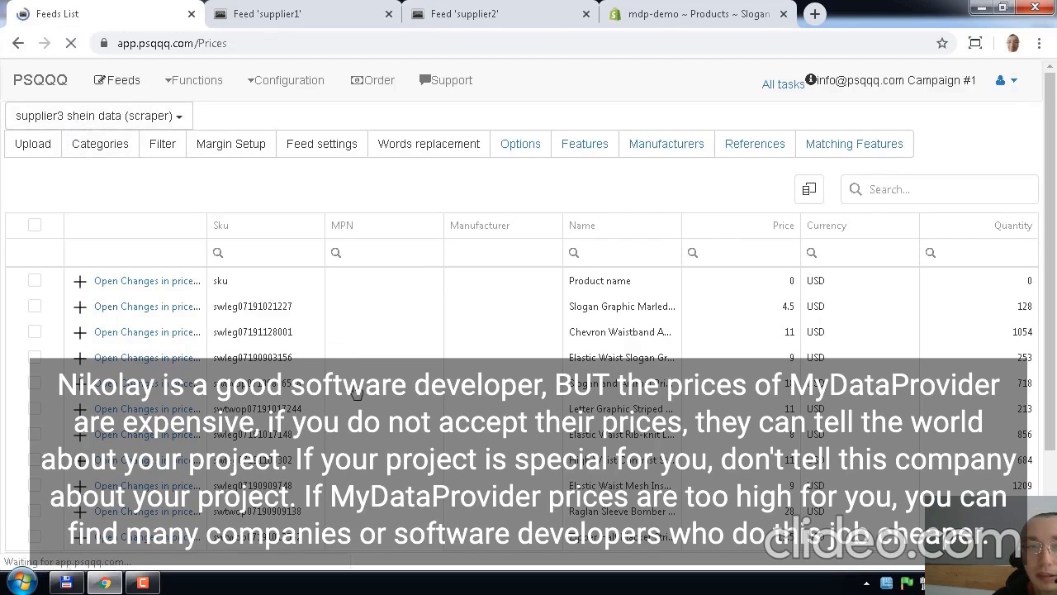
pyautogui.click(118, 294)
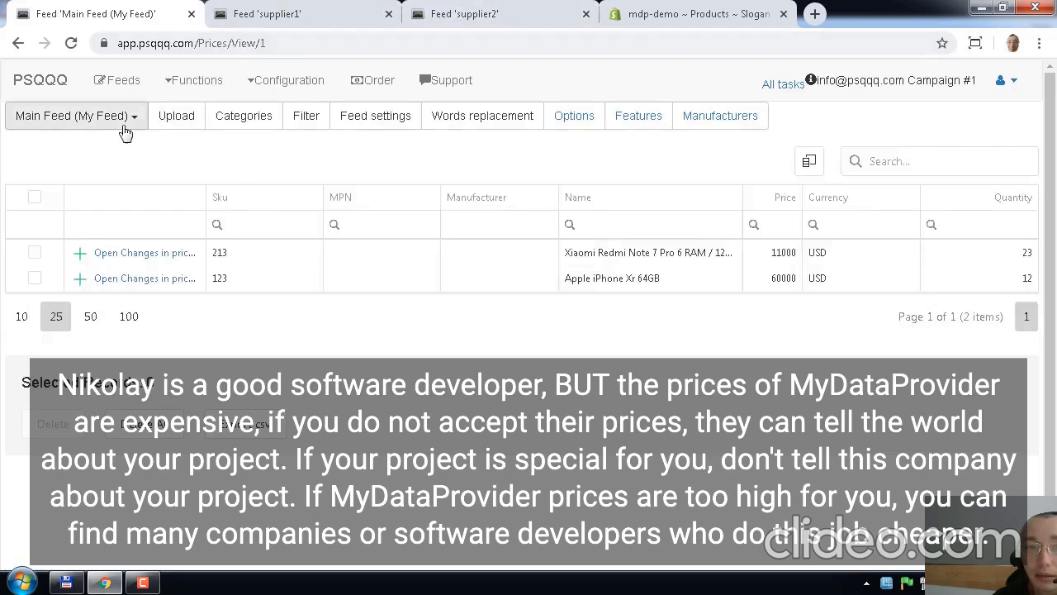
pyautogui.click(123, 128)
pyautogui.rightClick(123, 210)
pyautogui.click(157, 221)
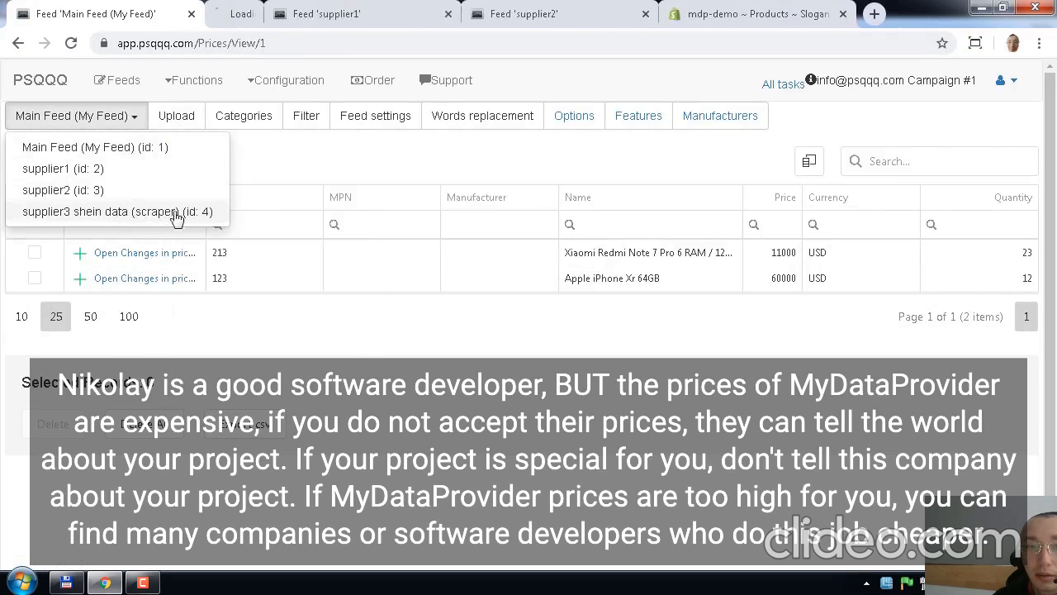
pyautogui.click(253, 18)
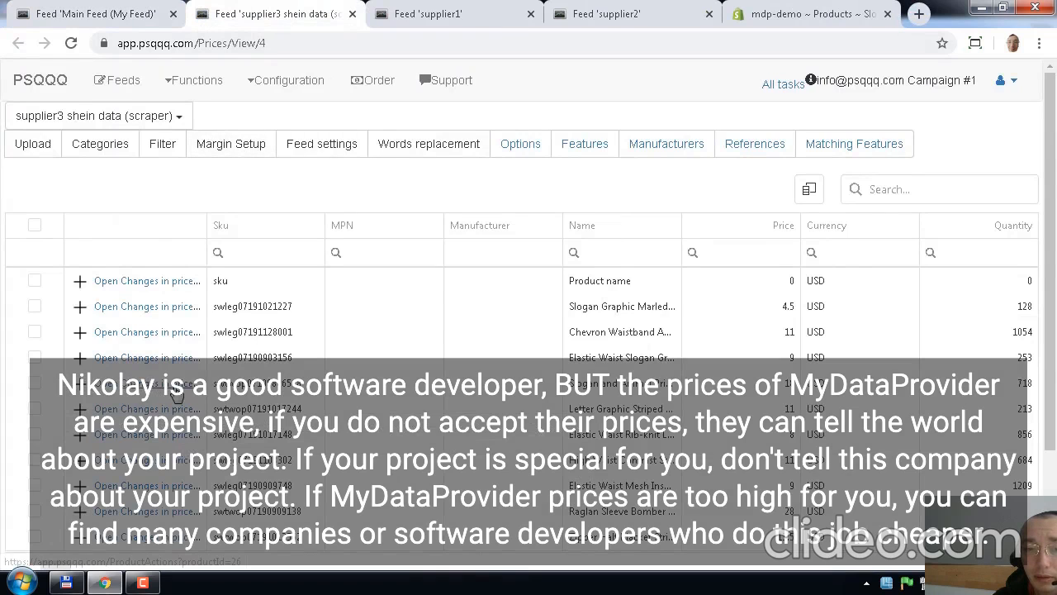
pyautogui.scroll(-2, 173, 396)
pyautogui.click(33, 162)
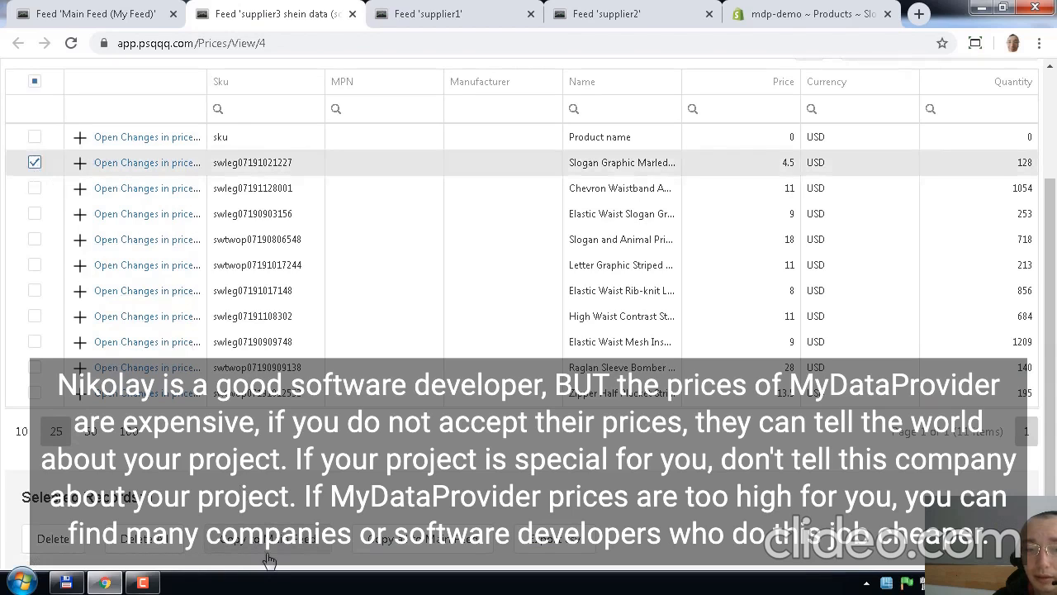
pyautogui.scroll(2, 322, 504)
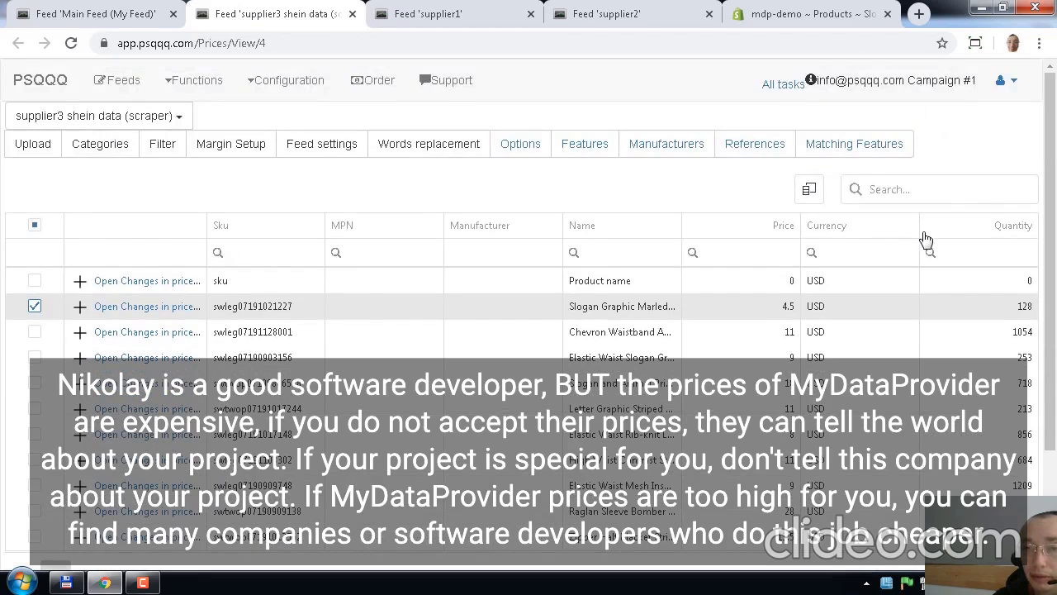
# Step: Try the filter options for available products and products with references, then close the filter without applying it
pyautogui.click(162, 143)
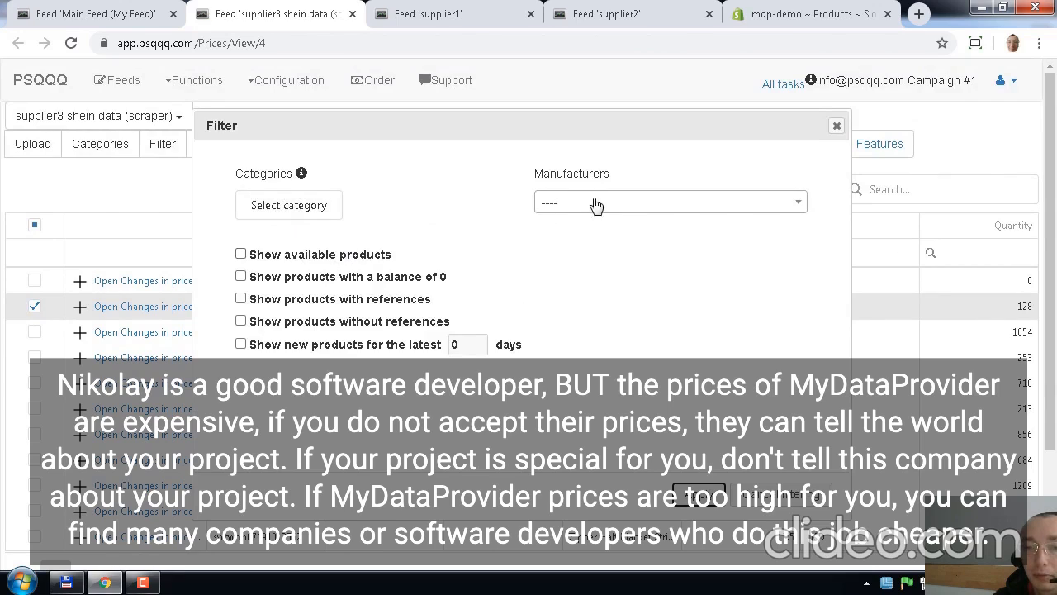
pyautogui.click(241, 255)
pyautogui.click(241, 299)
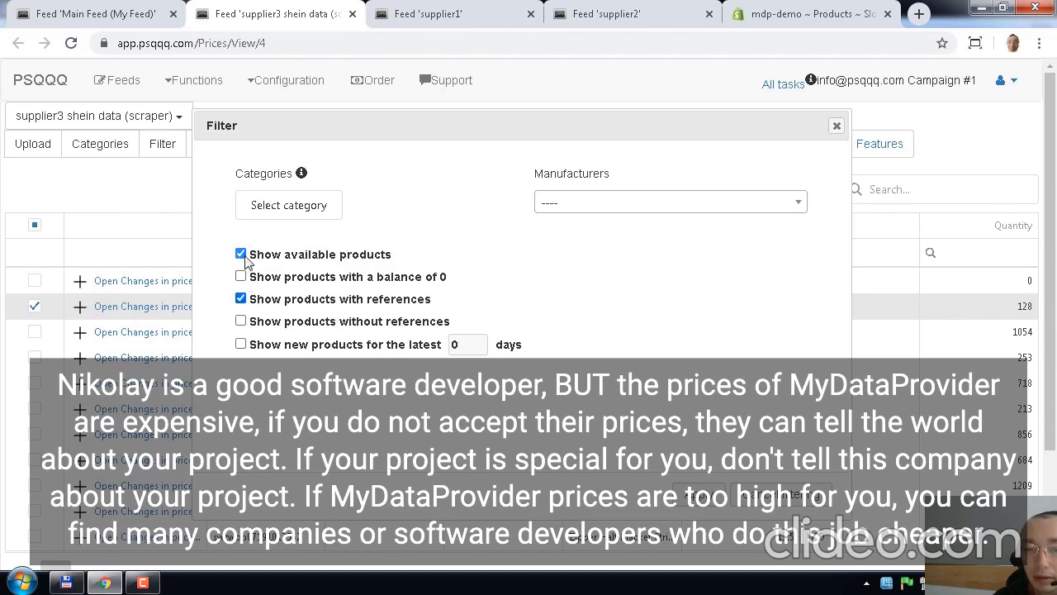
pyautogui.click(240, 255)
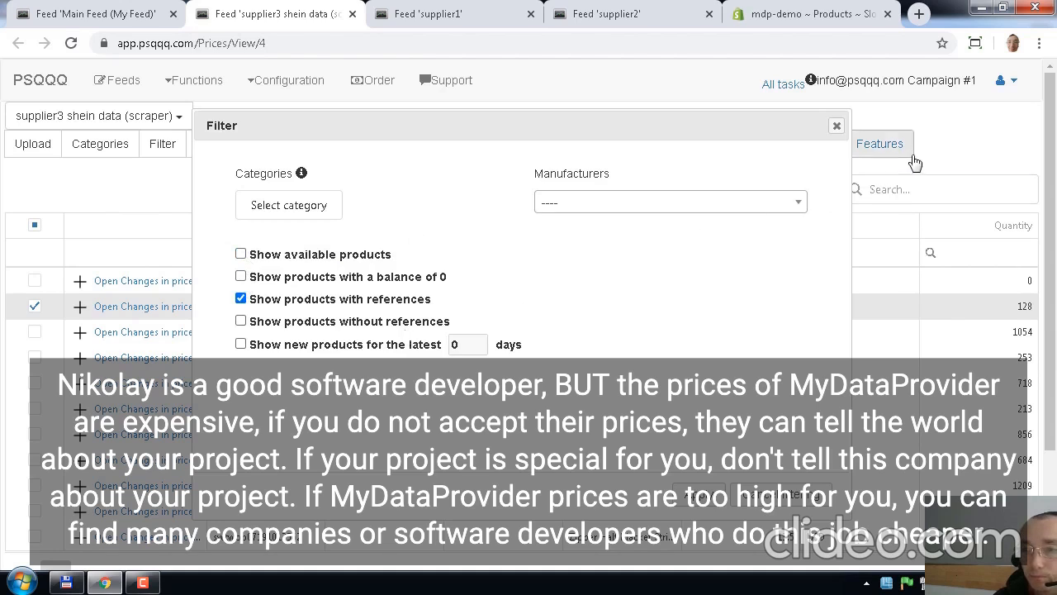
pyautogui.click(837, 126)
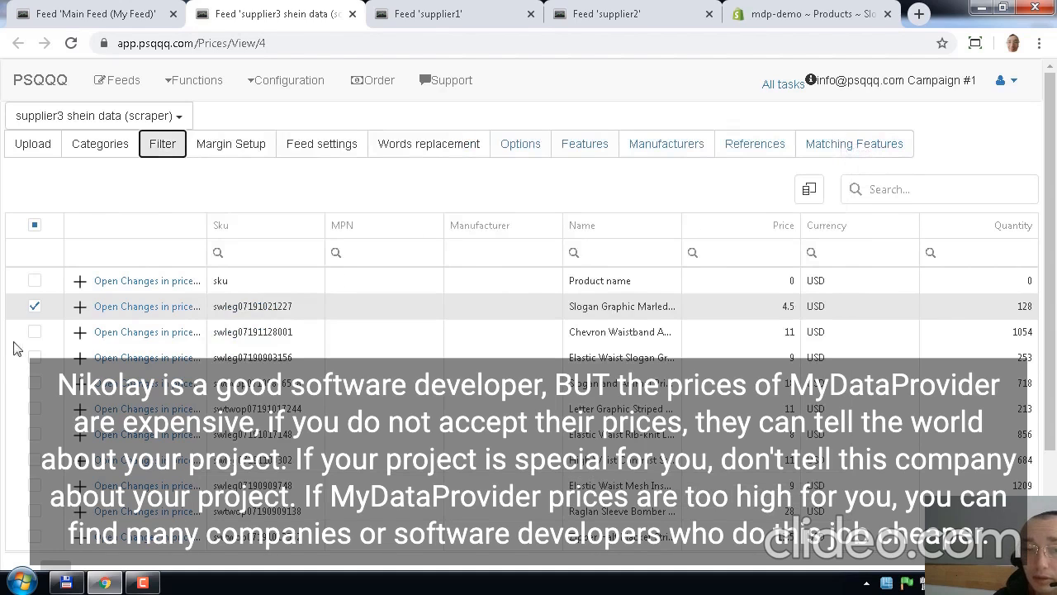
pyautogui.click(34, 306)
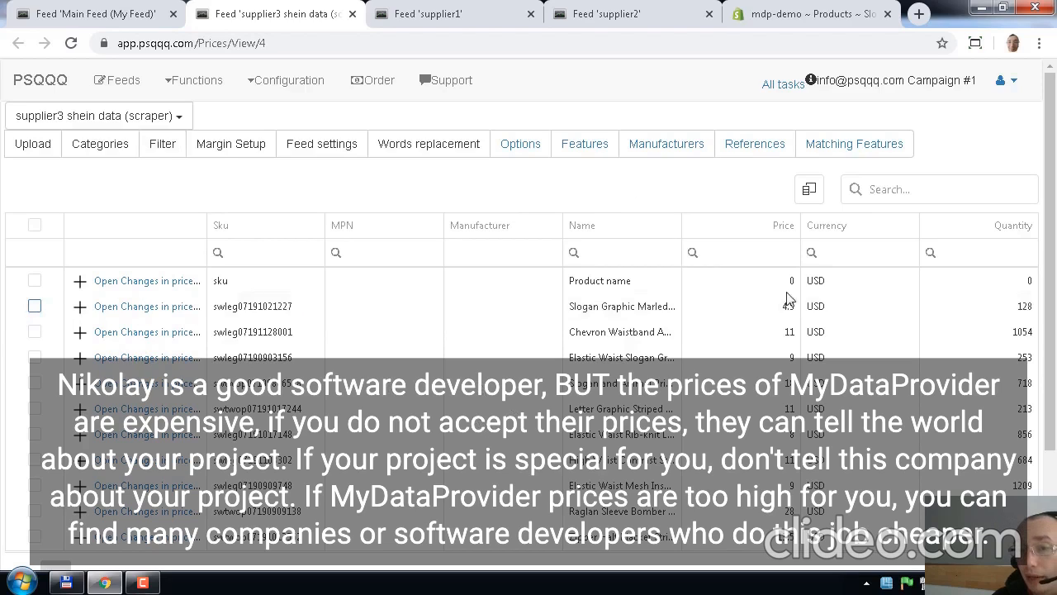
pyautogui.click(753, 251)
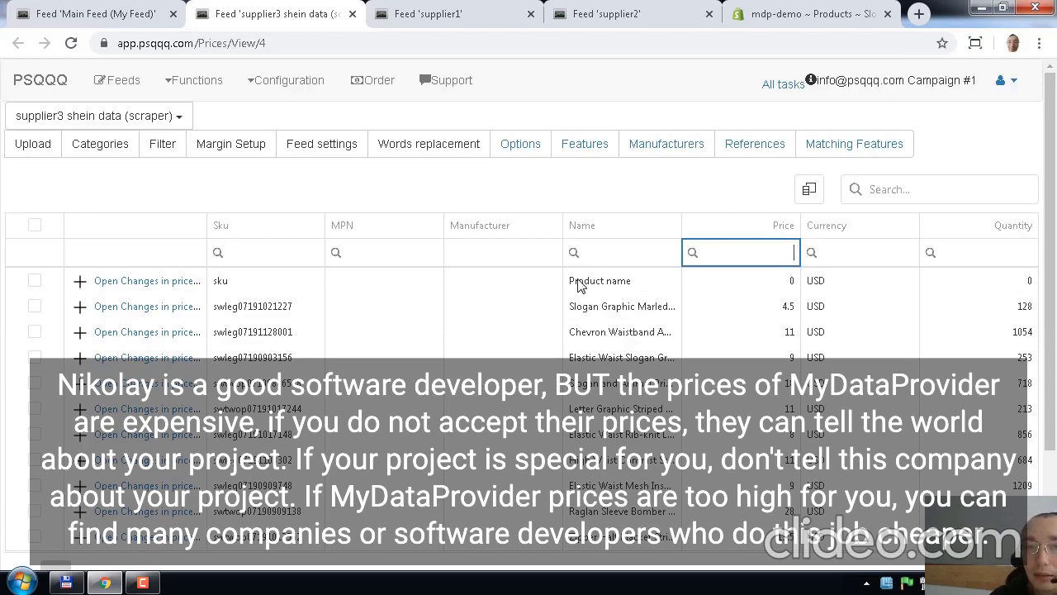
pyautogui.click(566, 256)
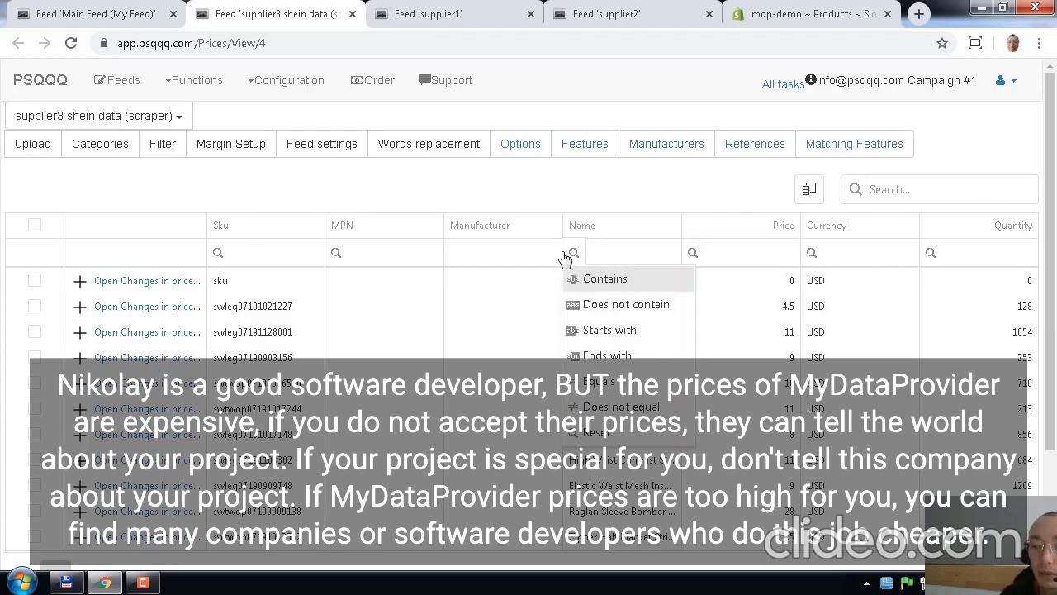
pyautogui.click(564, 259)
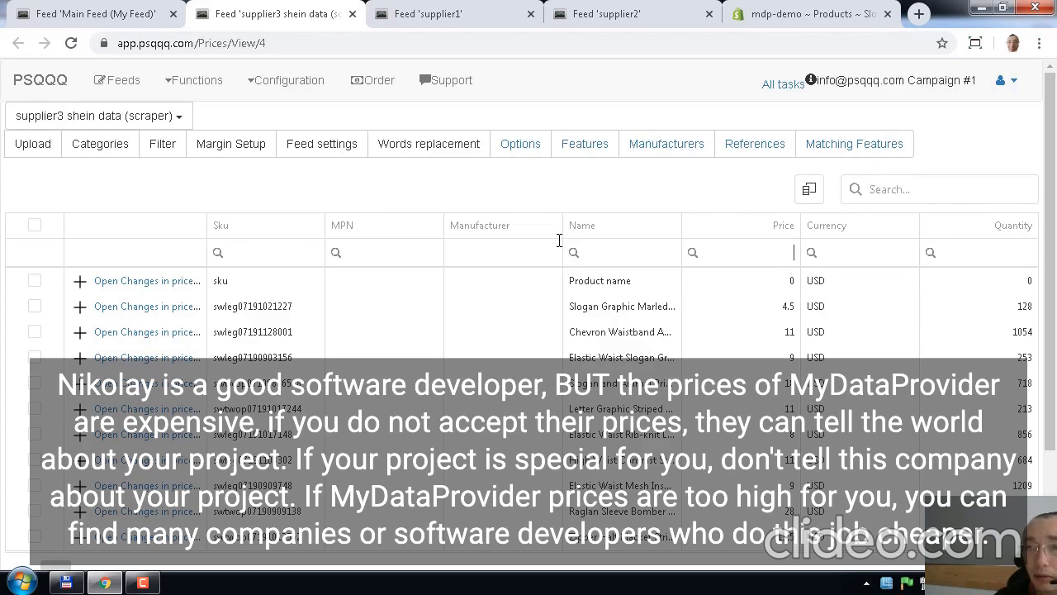
# Step: Switch to the mdp-demo Shopify admin and open the private app mydataprovider
pyautogui.click(784, 21)
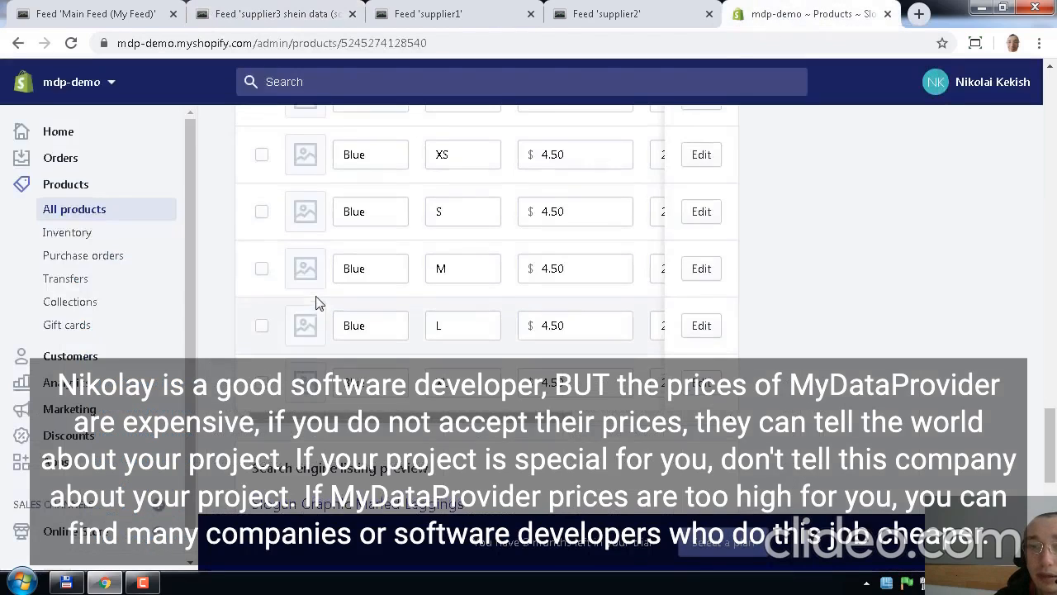
pyautogui.scroll(6, 316, 302)
pyautogui.scroll(5, 272, 289)
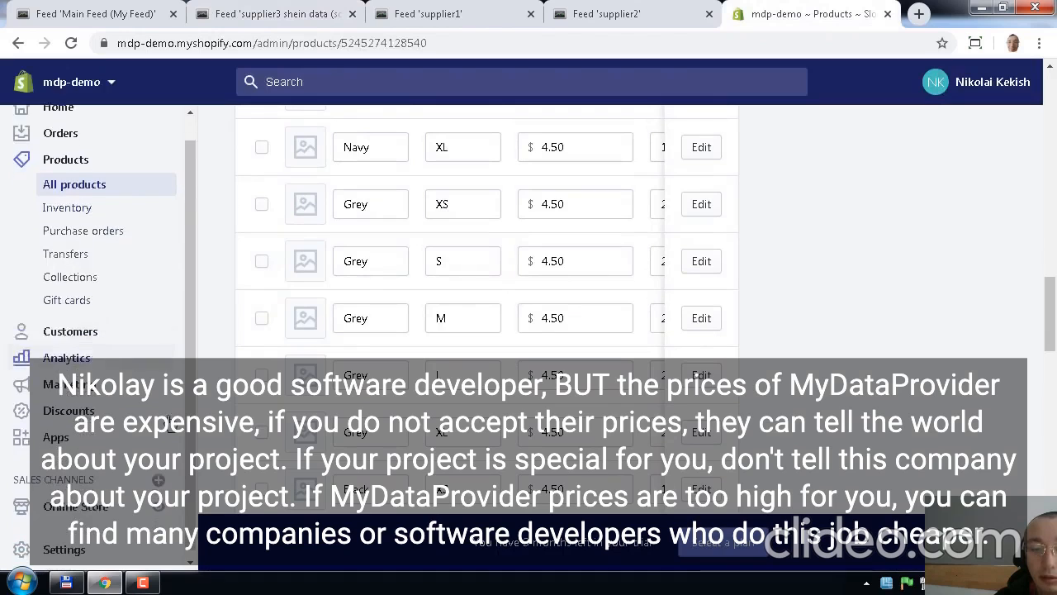
pyautogui.scroll(-1, 121, 467)
pyautogui.click(100, 438)
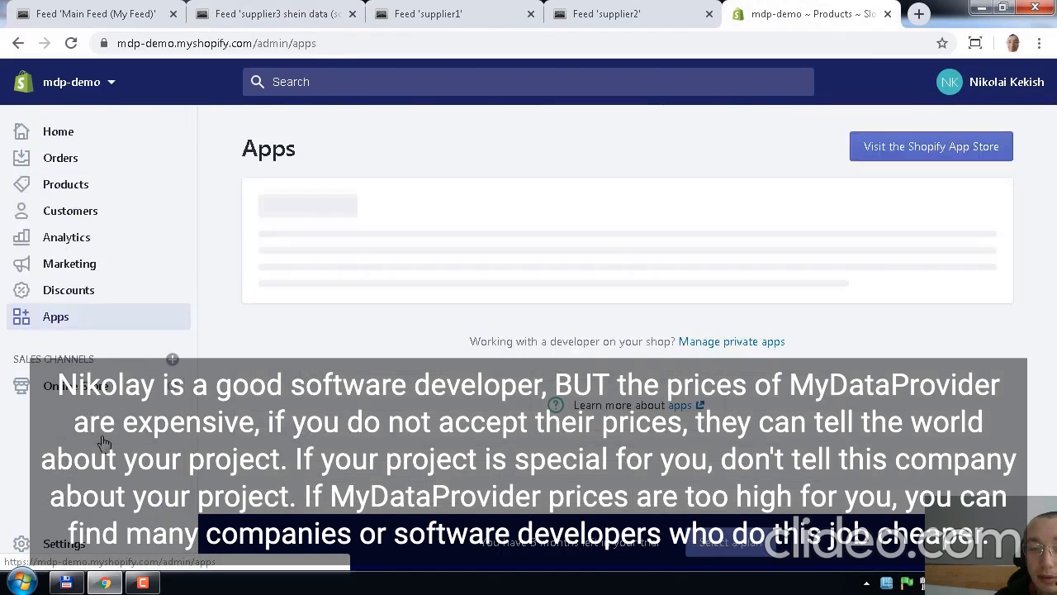
pyautogui.scroll(-1, 734, 421)
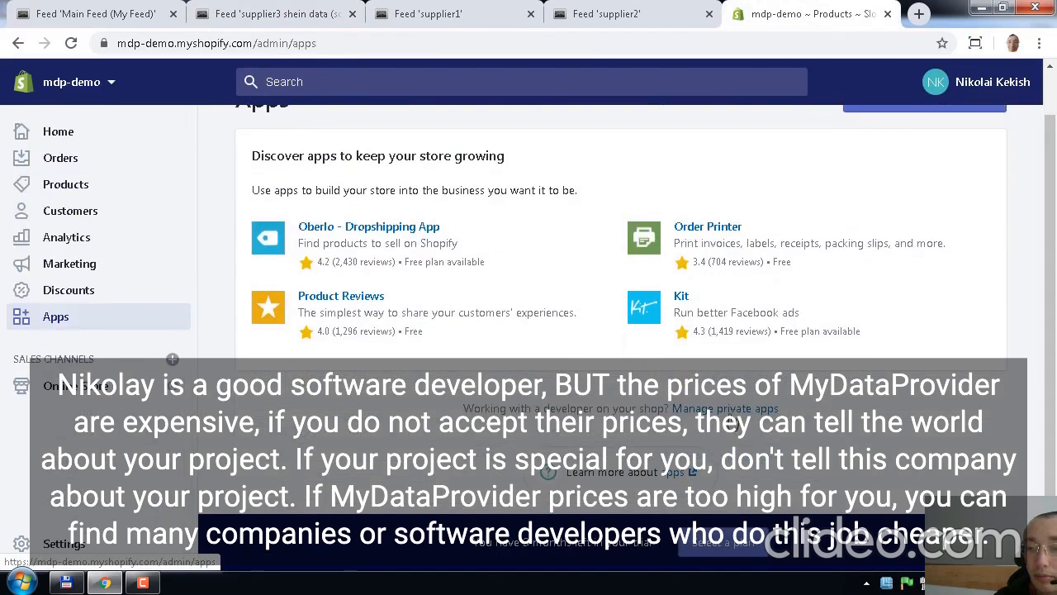
pyautogui.click(730, 410)
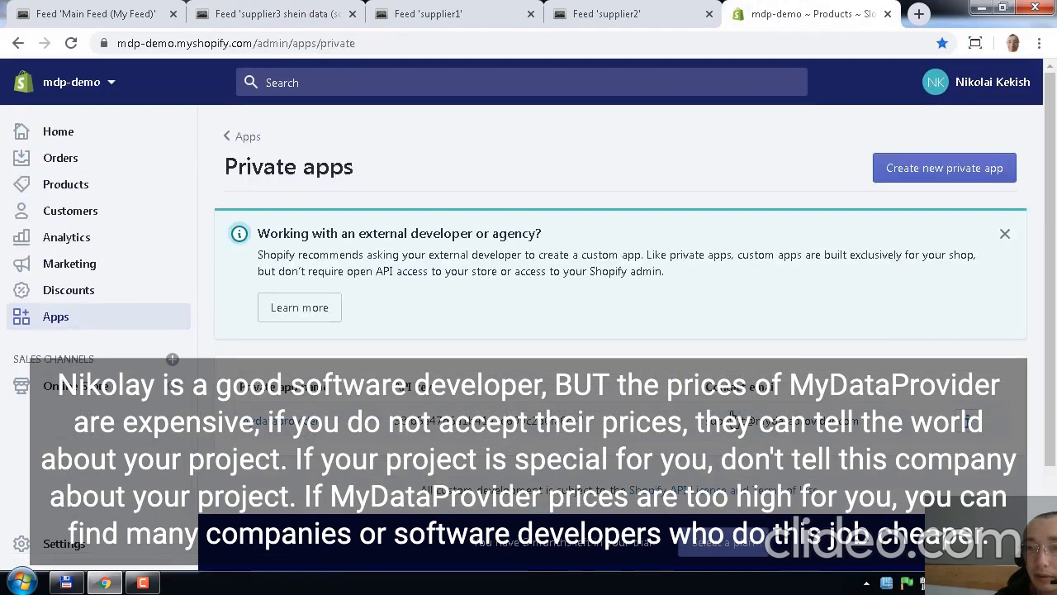
pyautogui.click(293, 430)
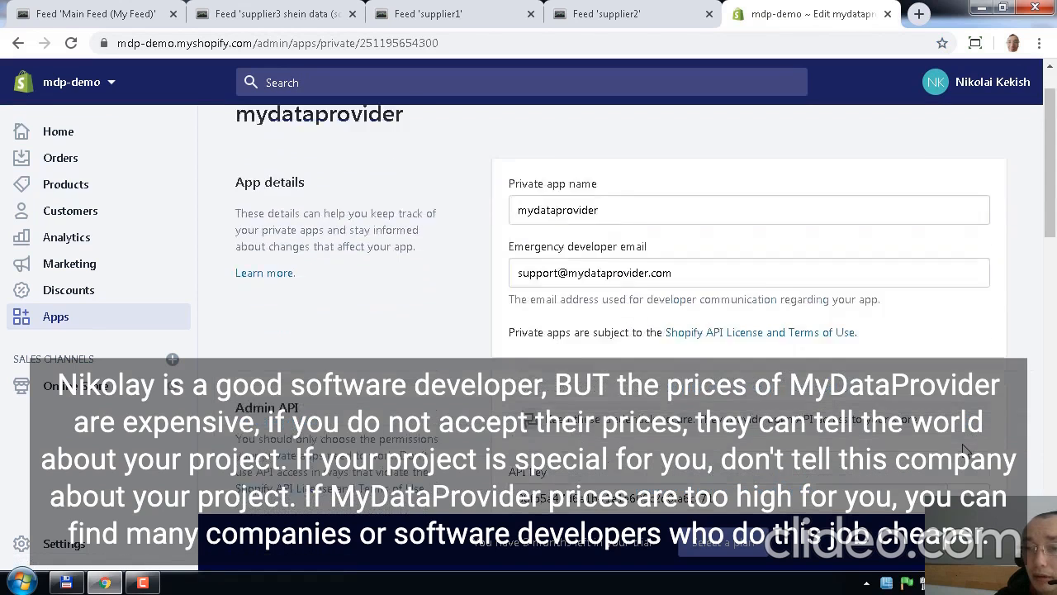
# Step: Review the private app's active Admin API permissions for inventory, product listings and products
pyautogui.scroll(-10, 965, 450)
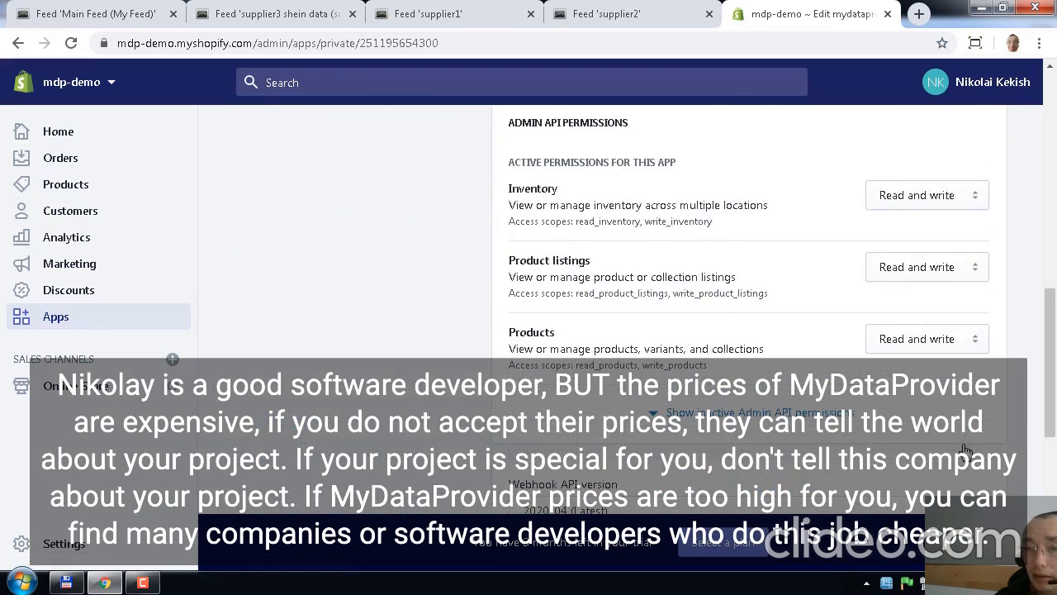
pyautogui.scroll(1, 826, 330)
pyautogui.scroll(-1, 702, 215)
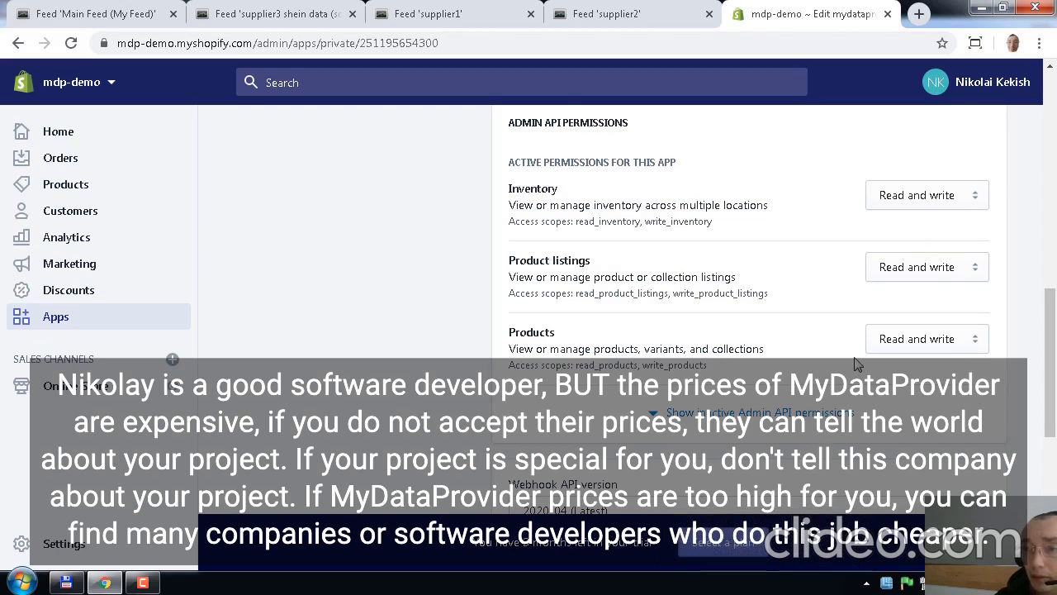
pyautogui.scroll(1, 855, 364)
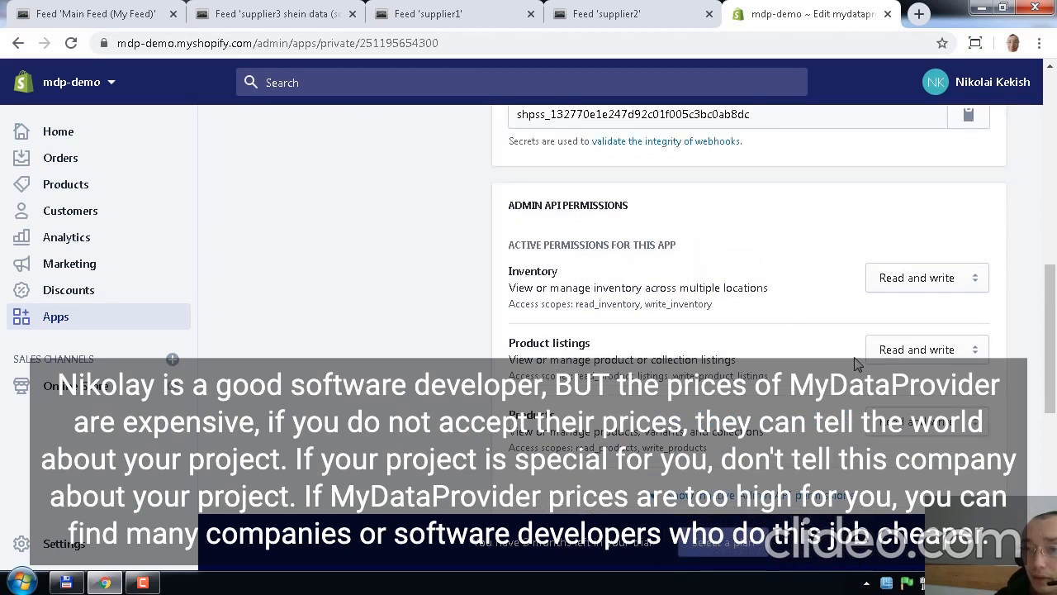
pyautogui.scroll(1, 856, 364)
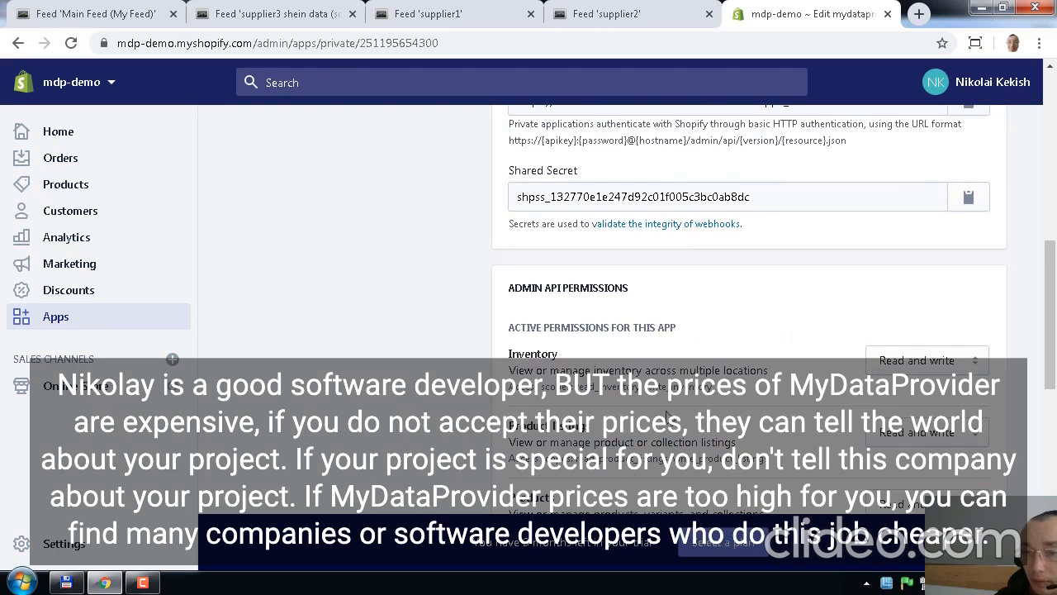
# Step: Locate the private app's API key and reveal its password in the Admin API credentials
pyautogui.scroll(3, 667, 415)
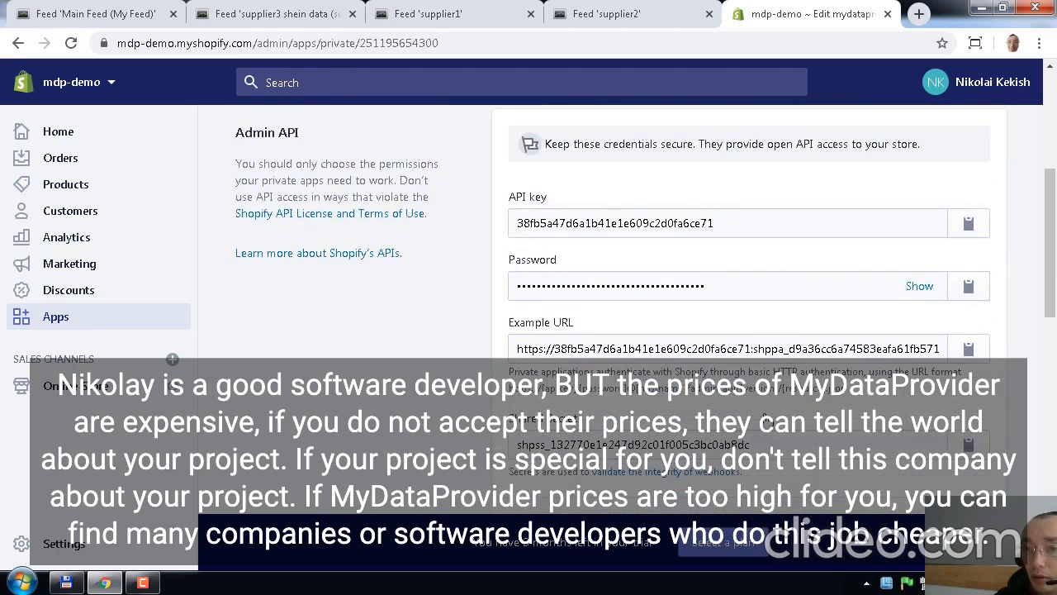
pyautogui.moveTo(768, 228); pyautogui.dragTo(436, 224)
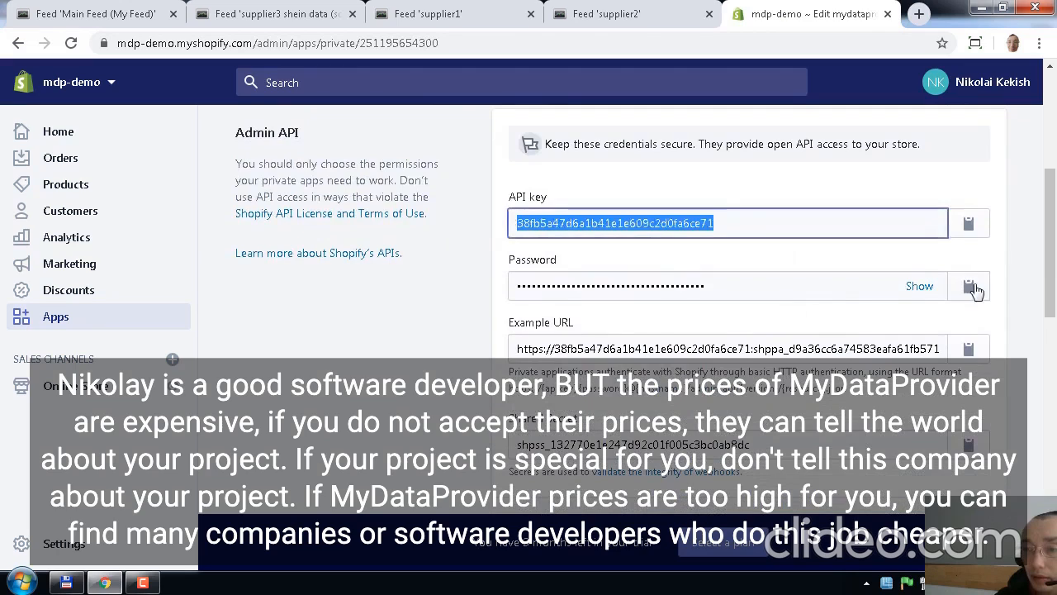
pyautogui.click(929, 286)
pyautogui.click(778, 289)
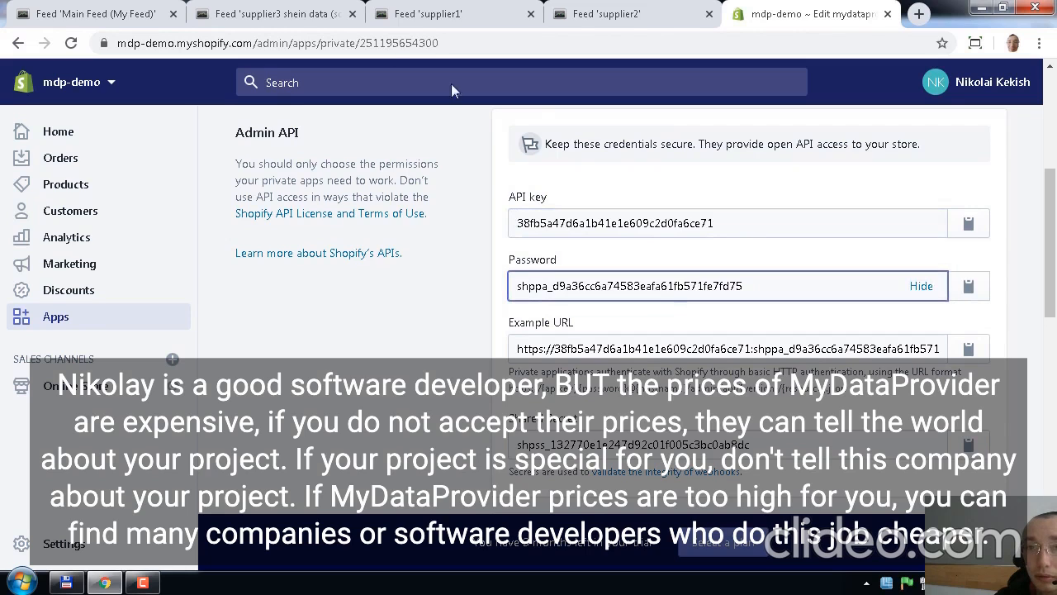
# Step: Switch to PSQQQ's Main Feed, open its export configuration and look through the Shopify engine settings
pyautogui.click(103, 14)
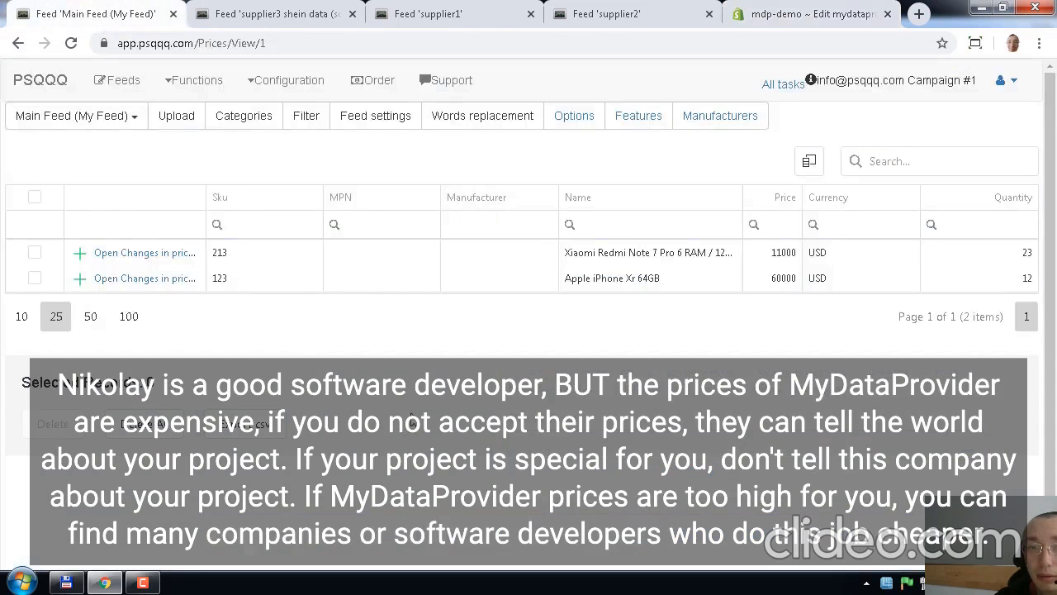
pyautogui.moveTo(288, 89)
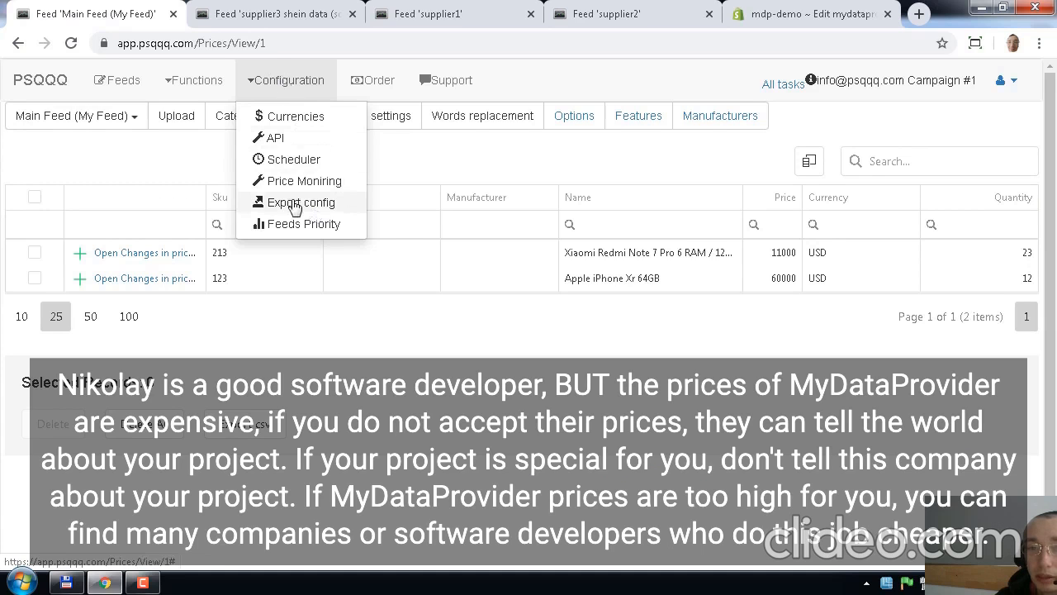
pyautogui.click(295, 206)
pyautogui.scroll(-5, 485, 364)
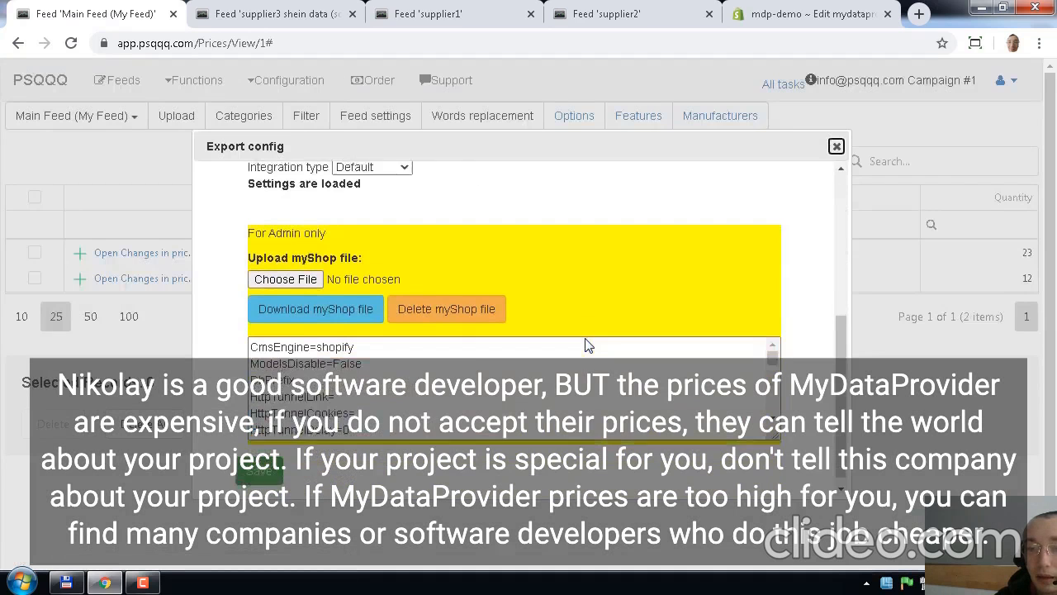
pyautogui.scroll(-5, 444, 372)
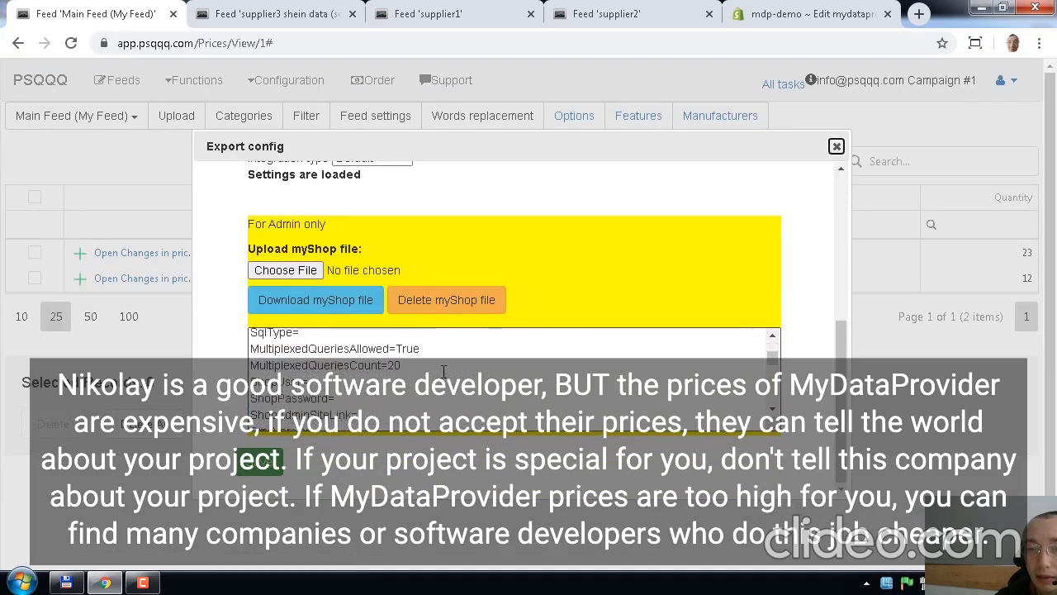
pyautogui.scroll(-8, 444, 371)
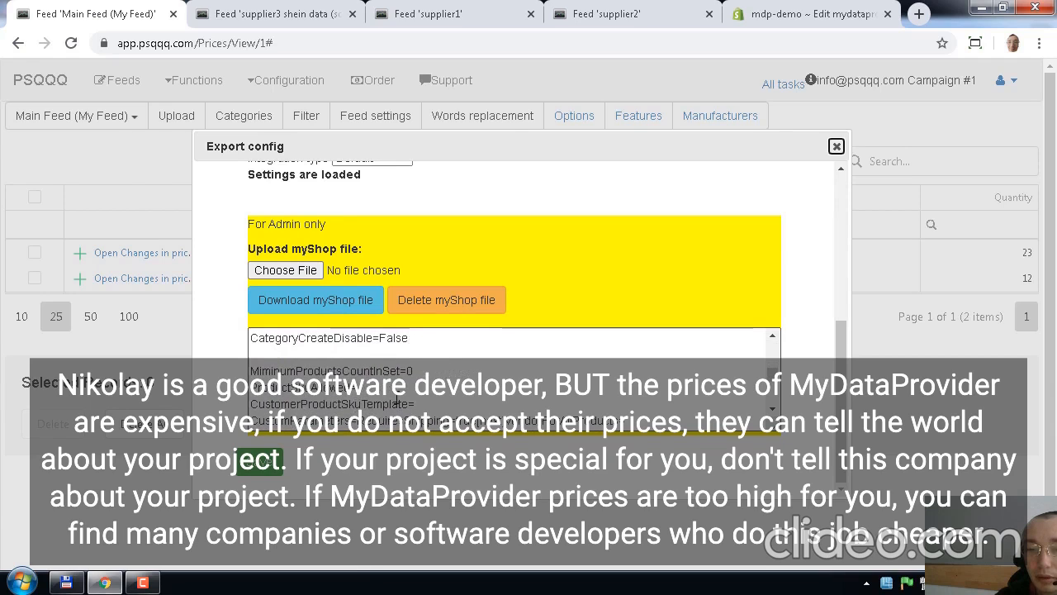
# Step: Locate the ApiKey entry and its value within the CustomParameters setting of the export configuration
pyautogui.doubleClick(299, 420)
pyautogui.scroll(-2, 559, 360)
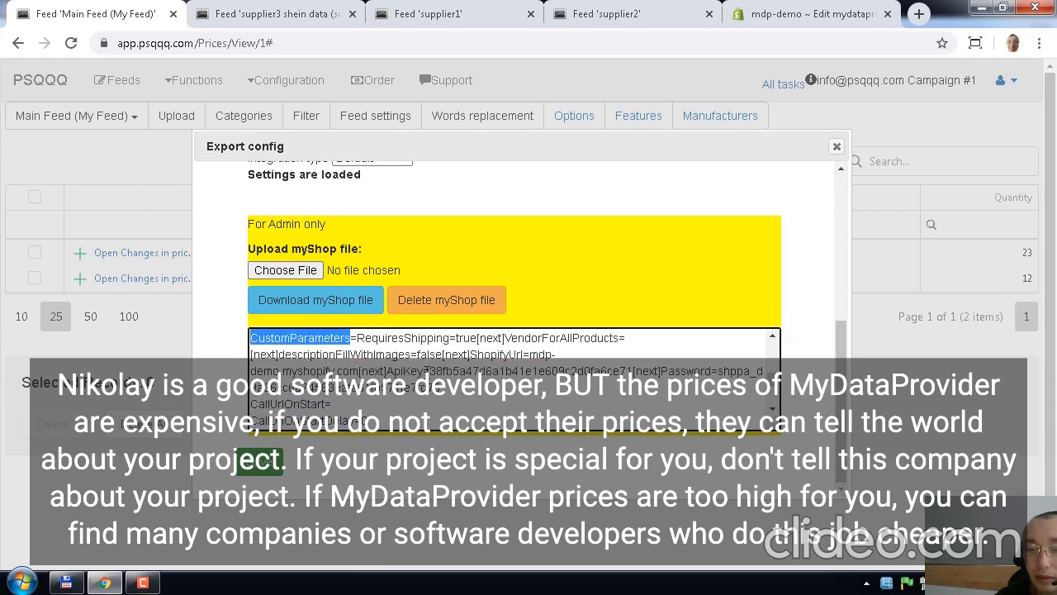
pyautogui.click(417, 371)
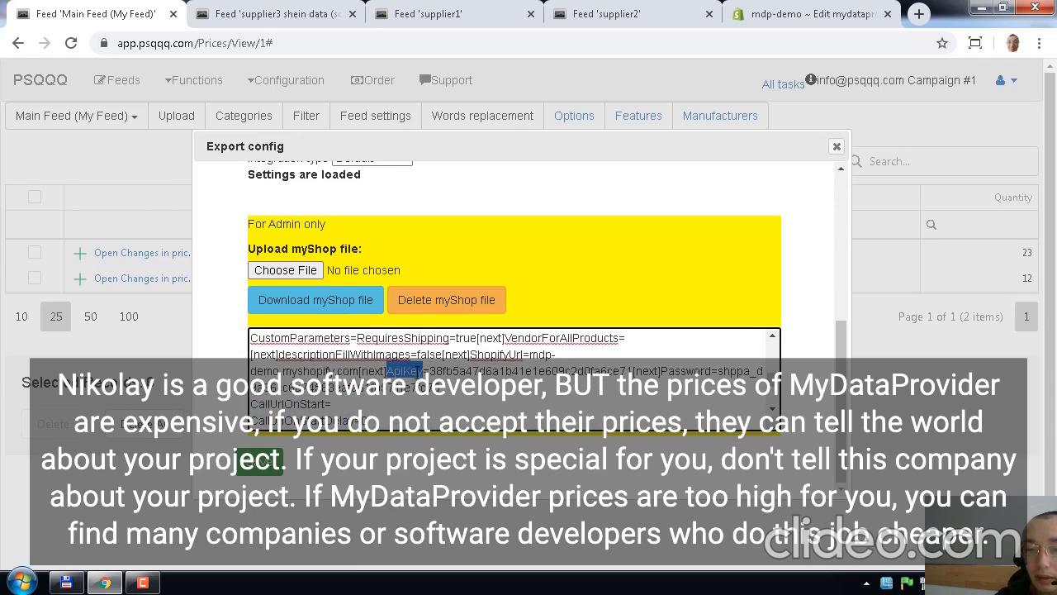
pyautogui.doubleClick(501, 370)
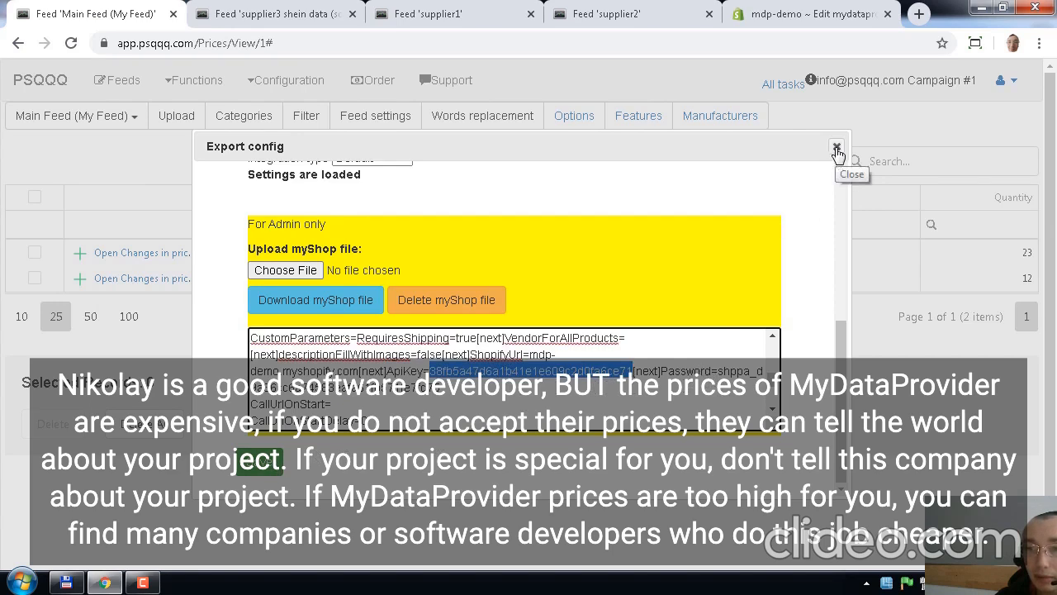
# Step: Look over the file export and online store export options, and close the export configuration
pyautogui.scroll(5, 723, 330)
pyautogui.scroll(4, 825, 316)
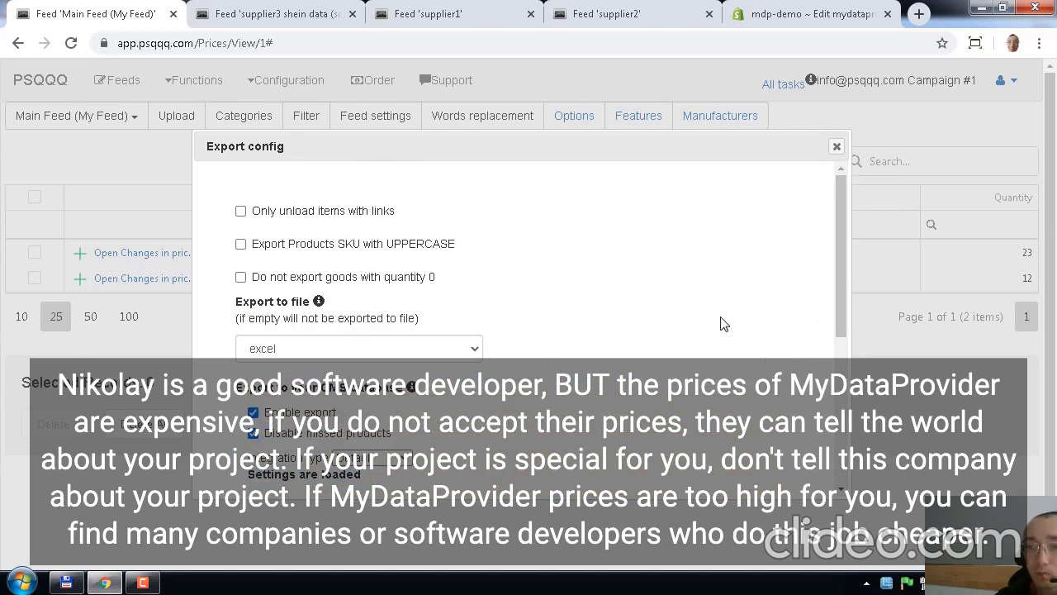
pyautogui.click(836, 147)
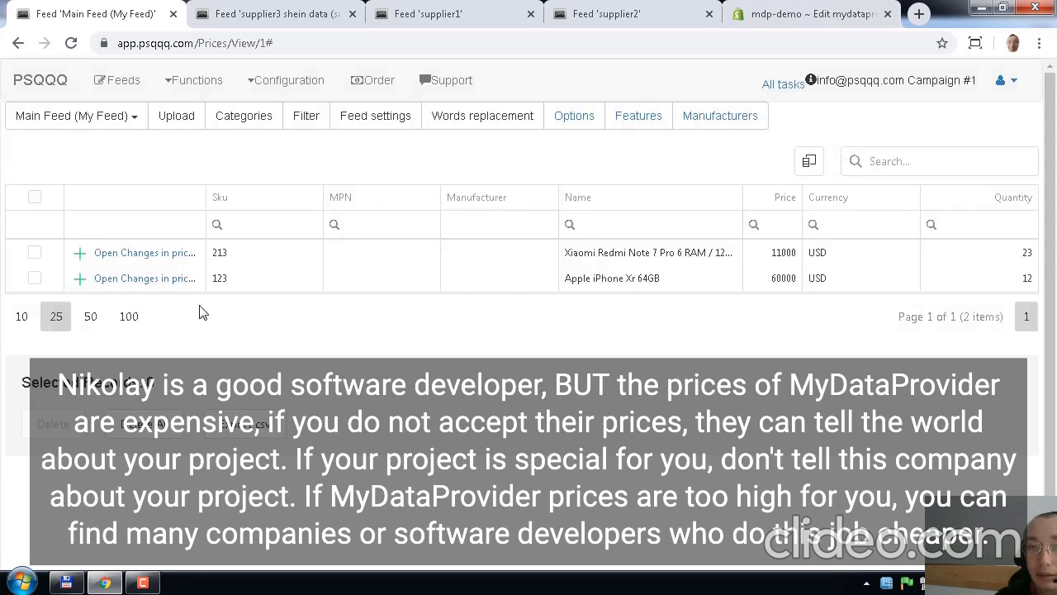
# Step: Run a new Main Feed export task and confirm it
pyautogui.click(207, 81)
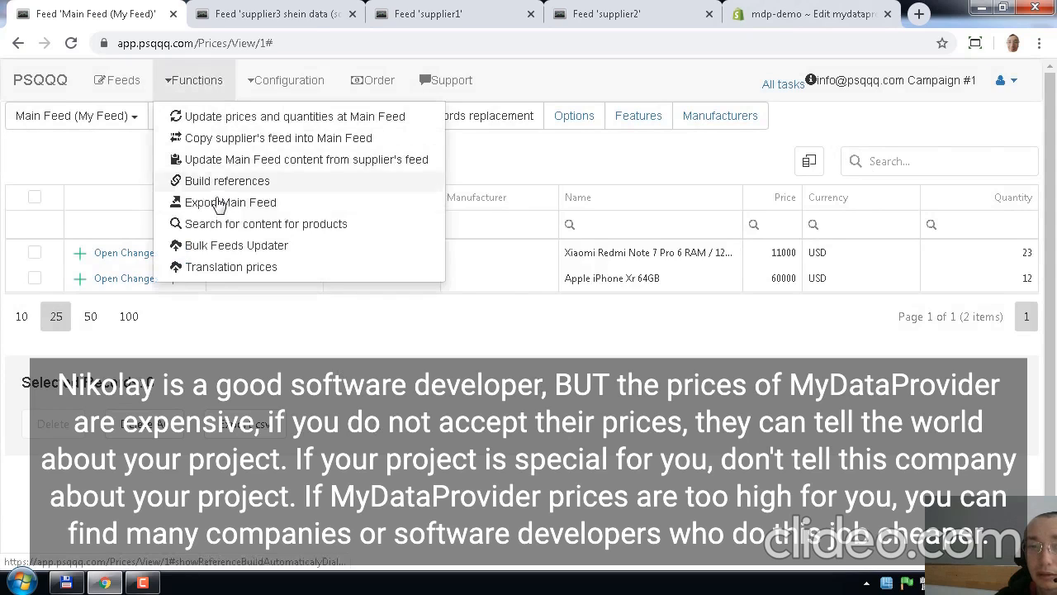
pyautogui.click(191, 203)
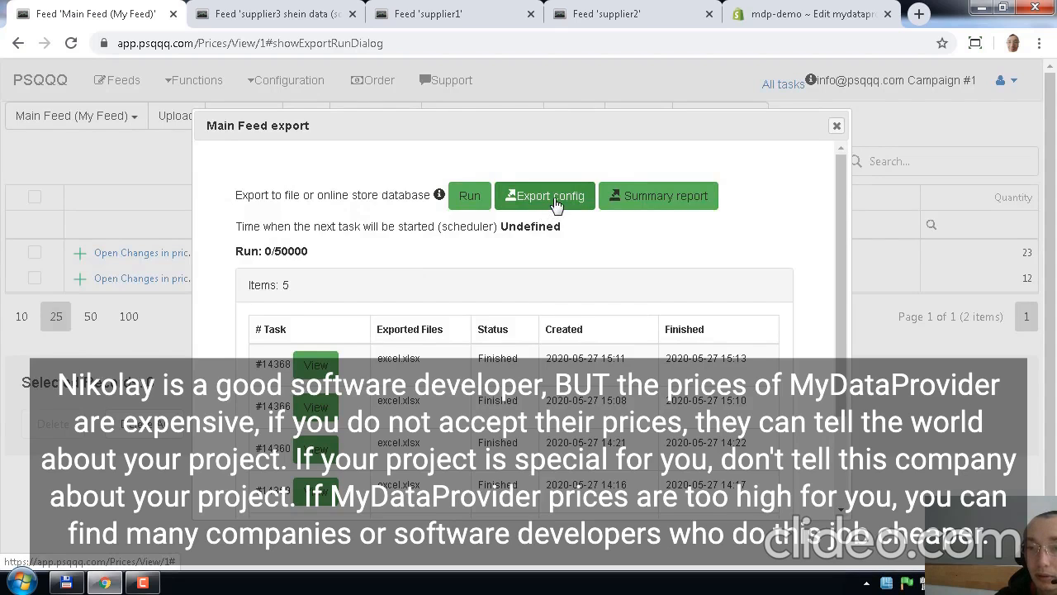
pyautogui.click(470, 196)
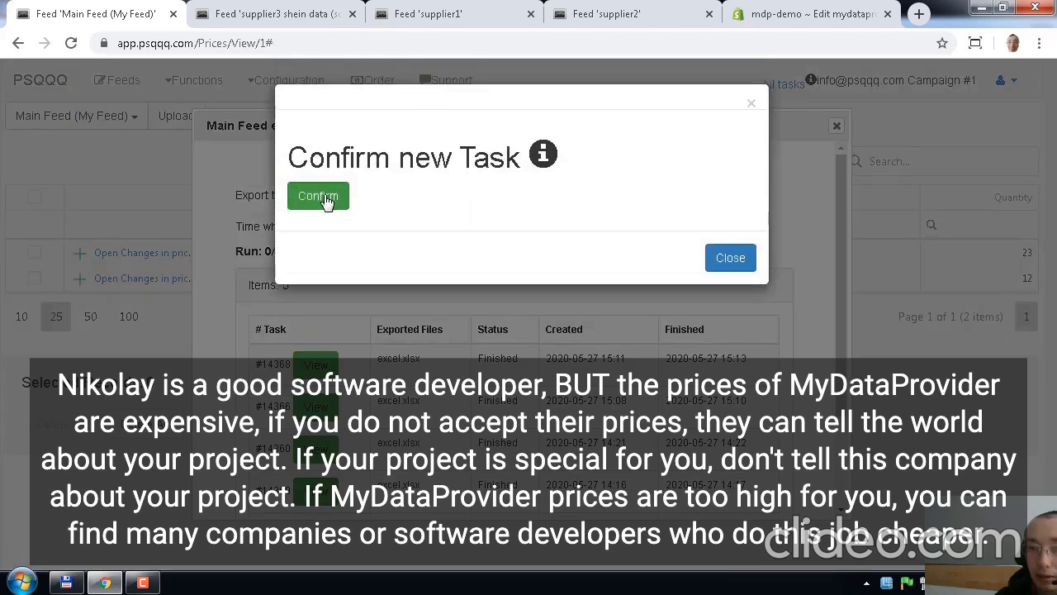
pyautogui.click(325, 198)
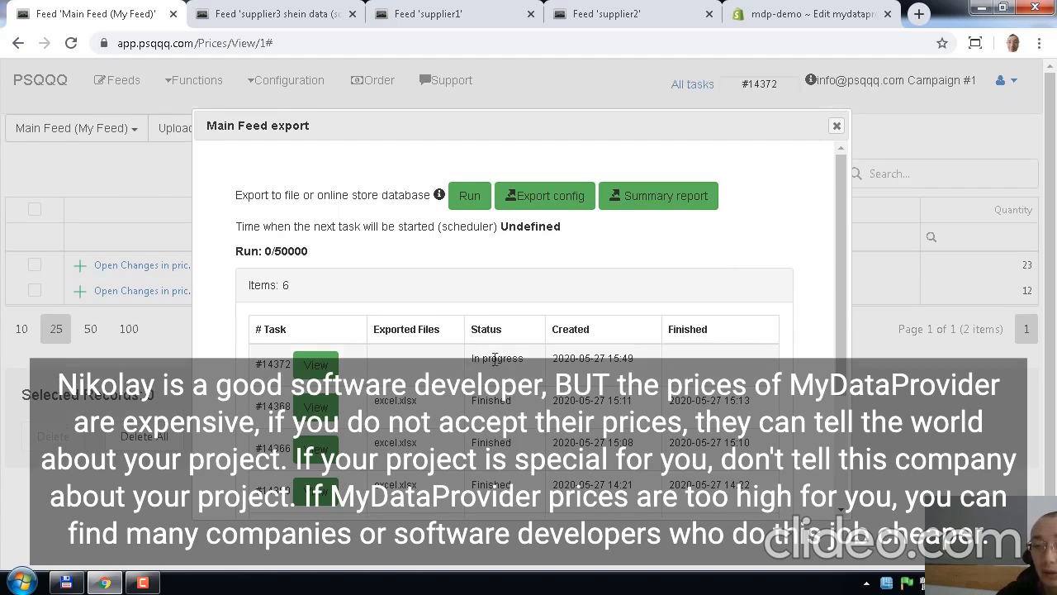
# Step: Check the status of the new export task and close the Main Feed export dialog
pyautogui.moveTo(470, 358); pyautogui.dragTo(523, 358)
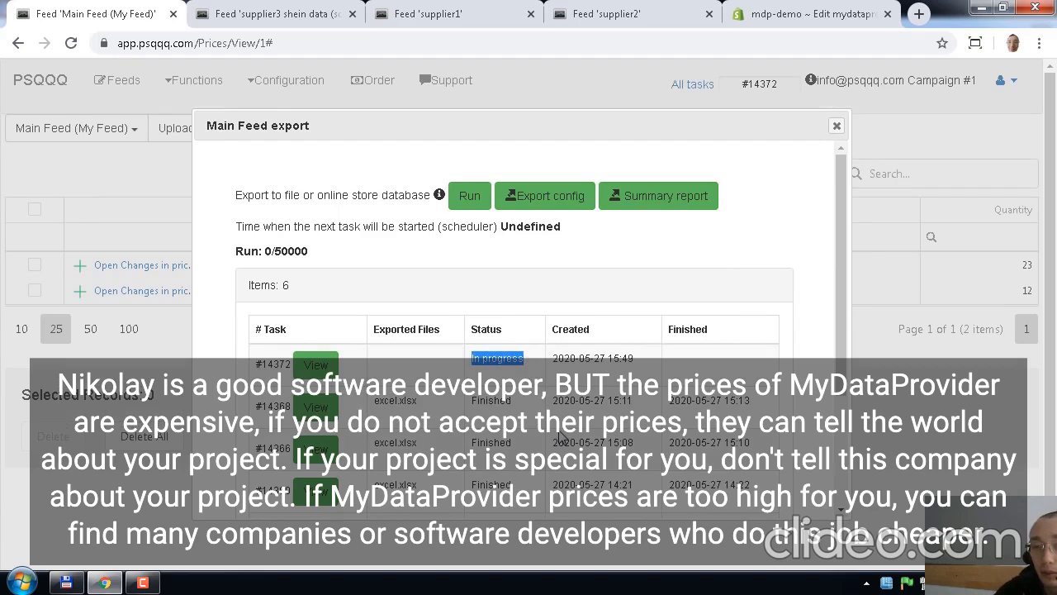
pyautogui.click(559, 432)
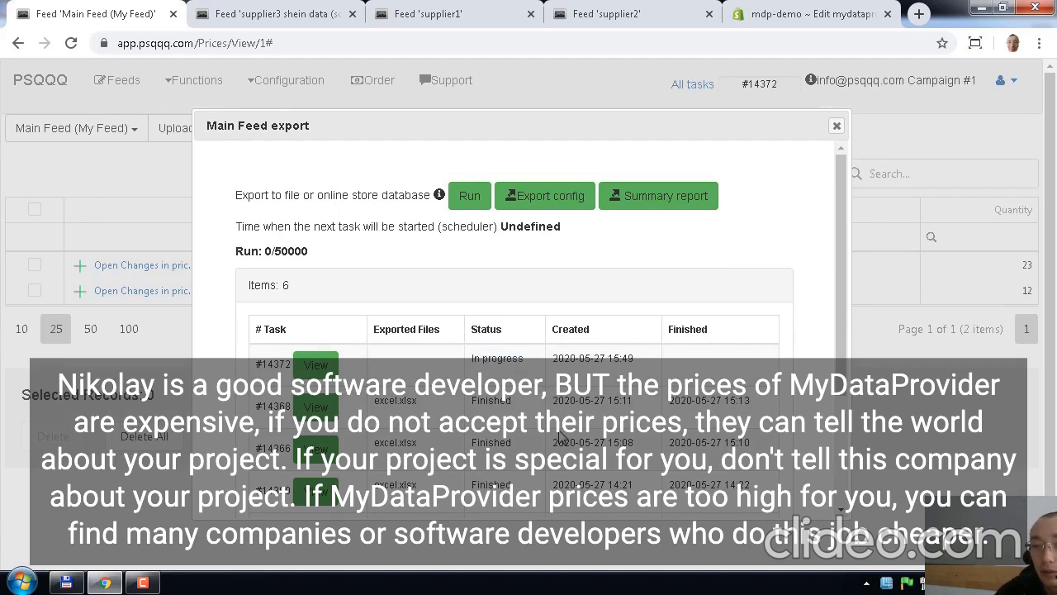
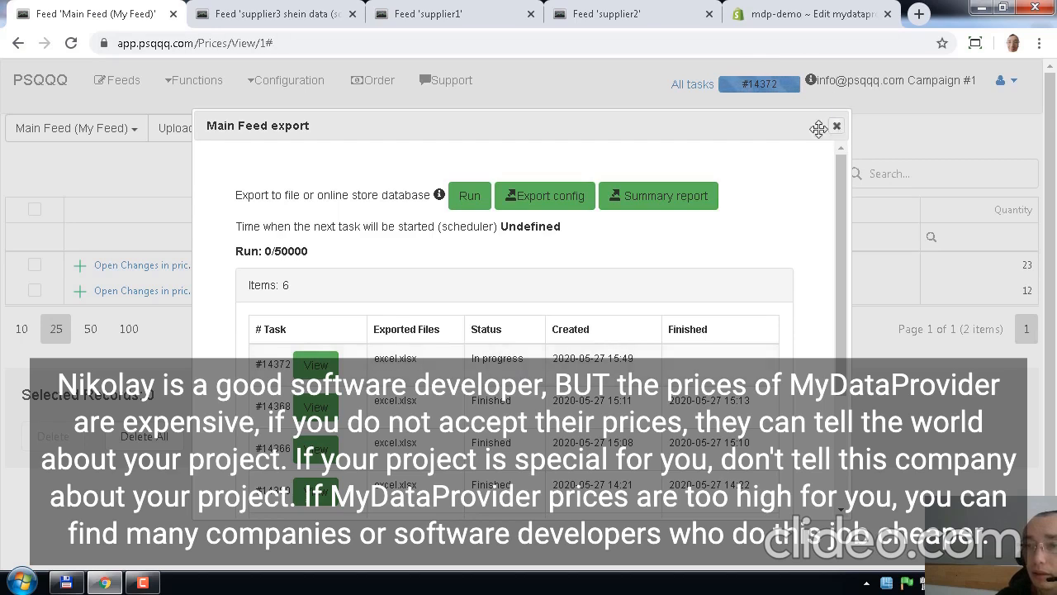
pyautogui.moveTo(792, 135); pyautogui.dragTo(775, 128)
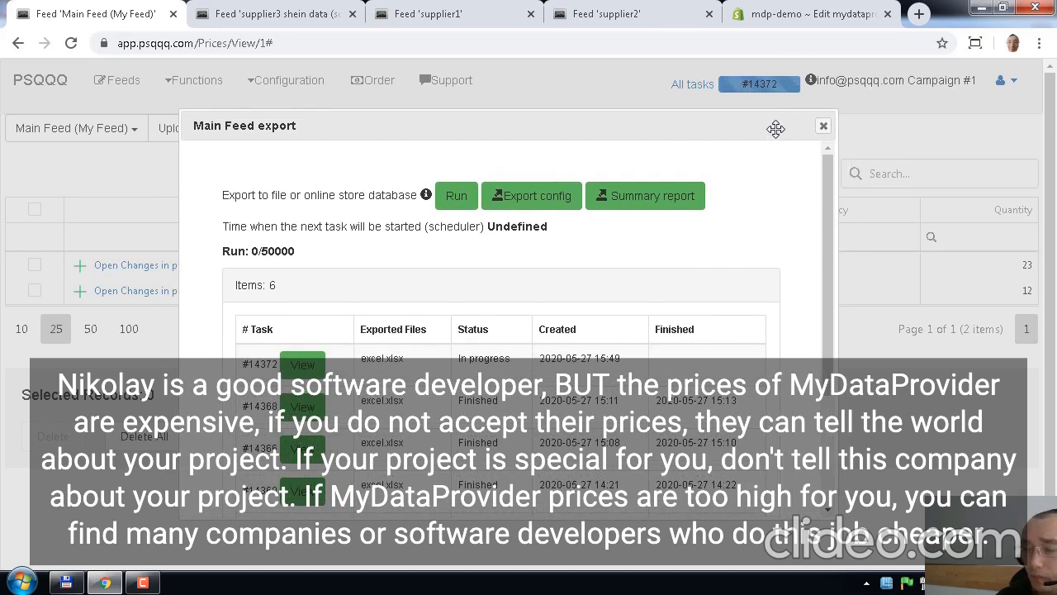
pyautogui.click(822, 127)
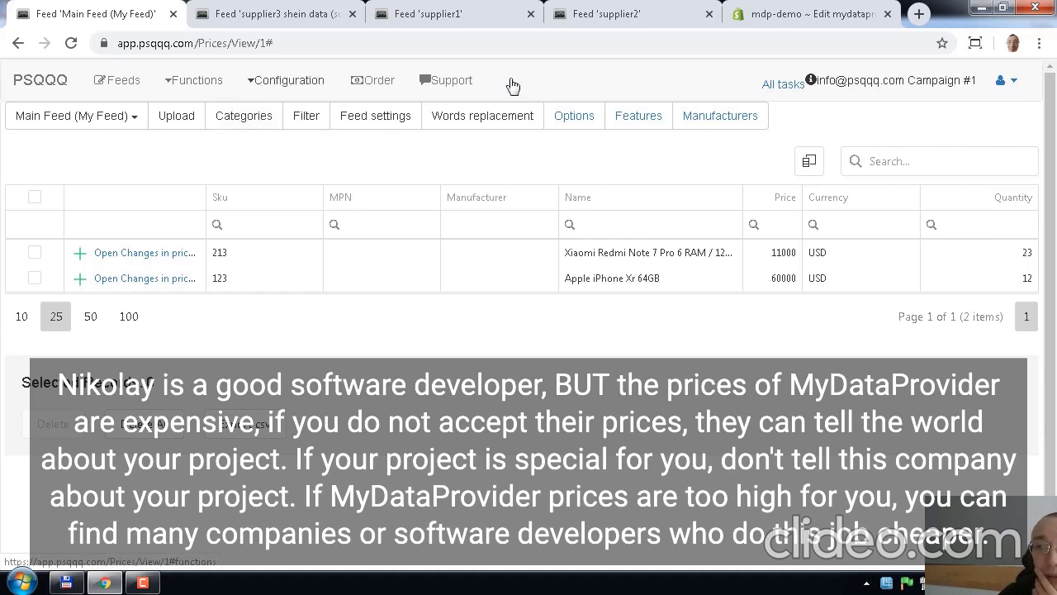
# Step: Switch to the mdp-demo Shopify admin and filter all products by availability to Available on Online Store
pyautogui.click(777, 20)
pyautogui.click(66, 184)
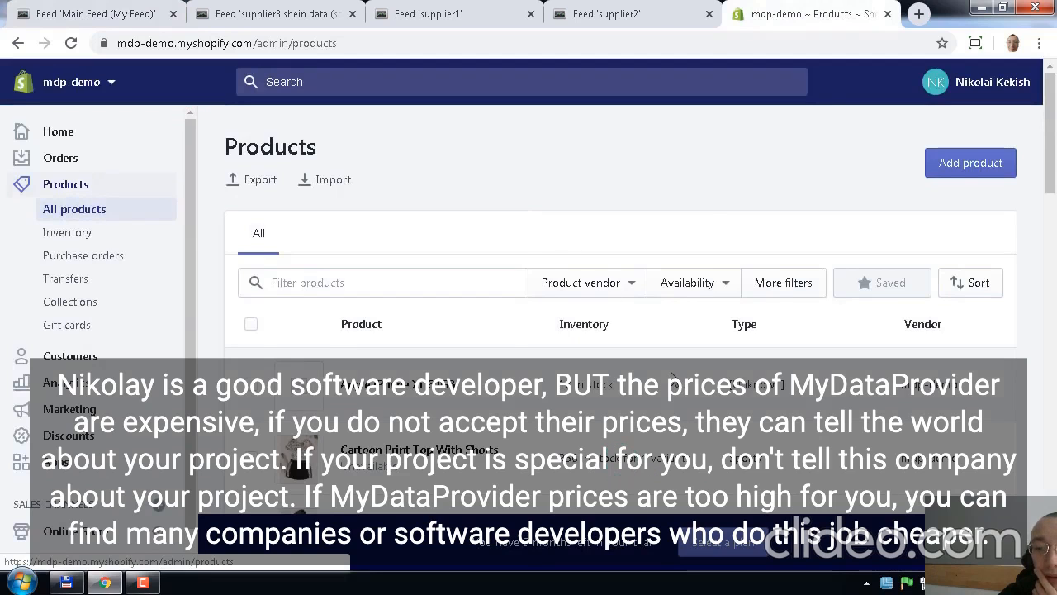
pyautogui.scroll(-2, 673, 377)
pyautogui.scroll(1, 669, 347)
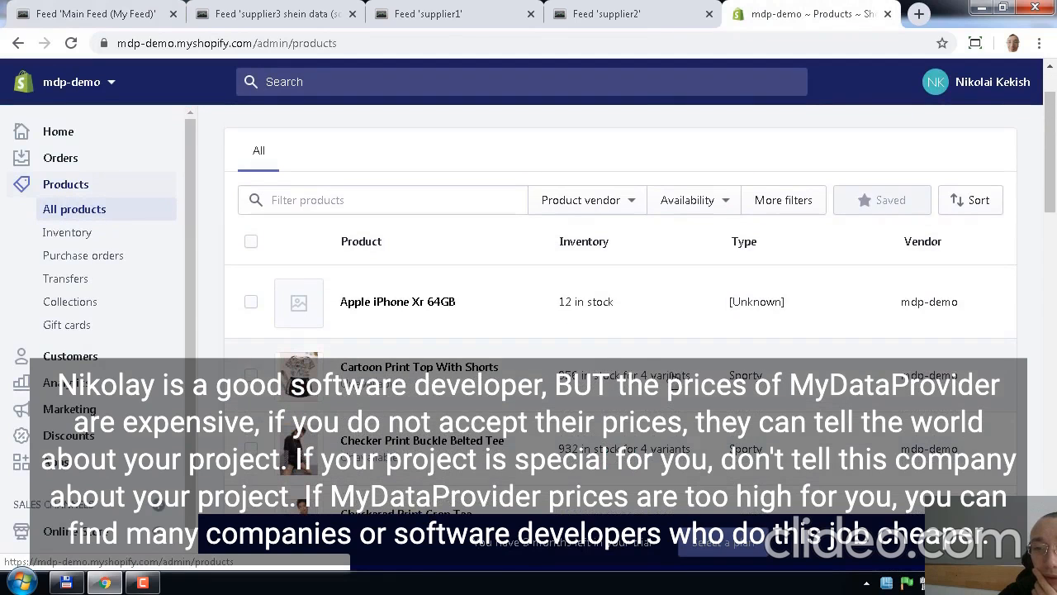
pyautogui.click(693, 204)
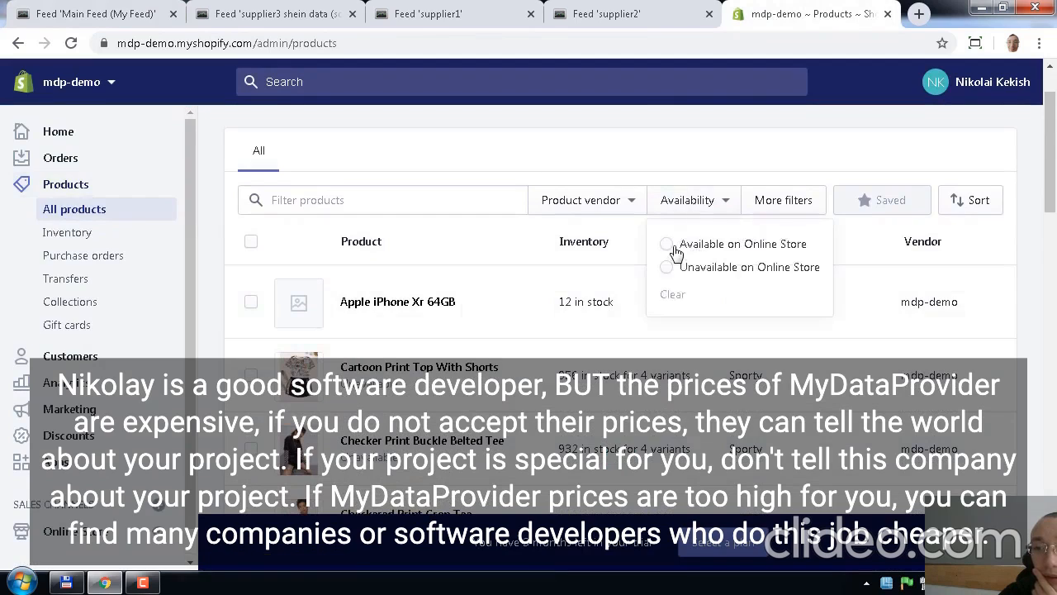
pyautogui.click(666, 244)
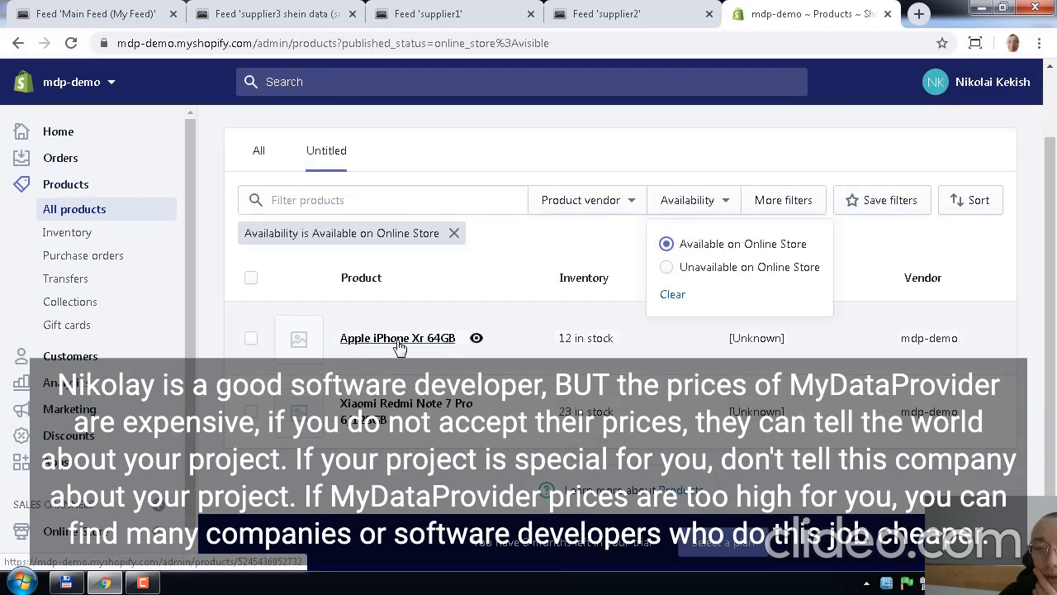
# Step: Compare the filtered Shopify products with the items in PSQQQ's Main Feed and supplier2 feed
pyautogui.click(132, 17)
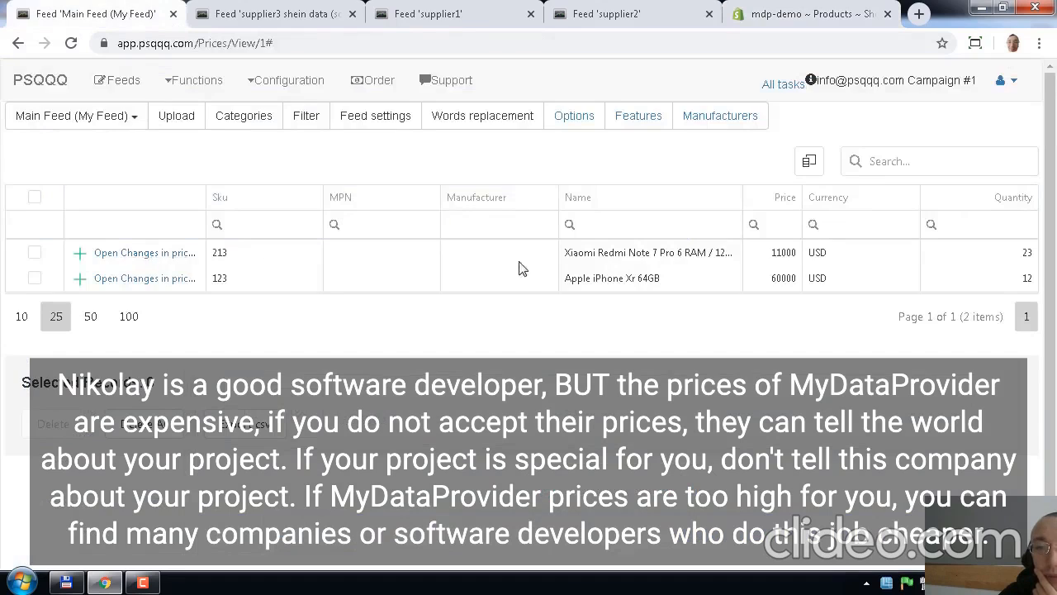
pyautogui.click(658, 14)
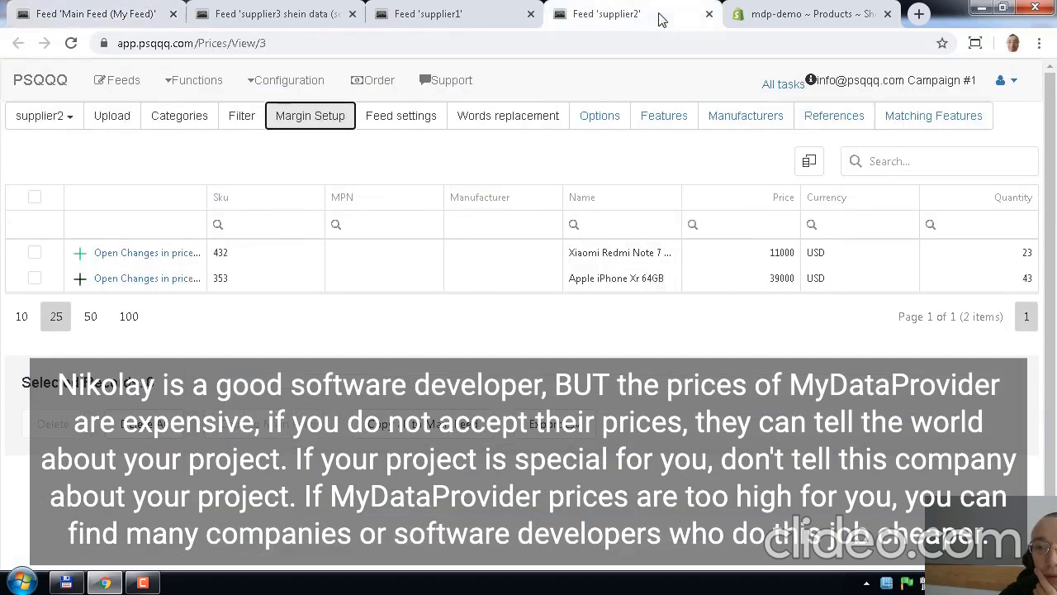
pyautogui.click(780, 14)
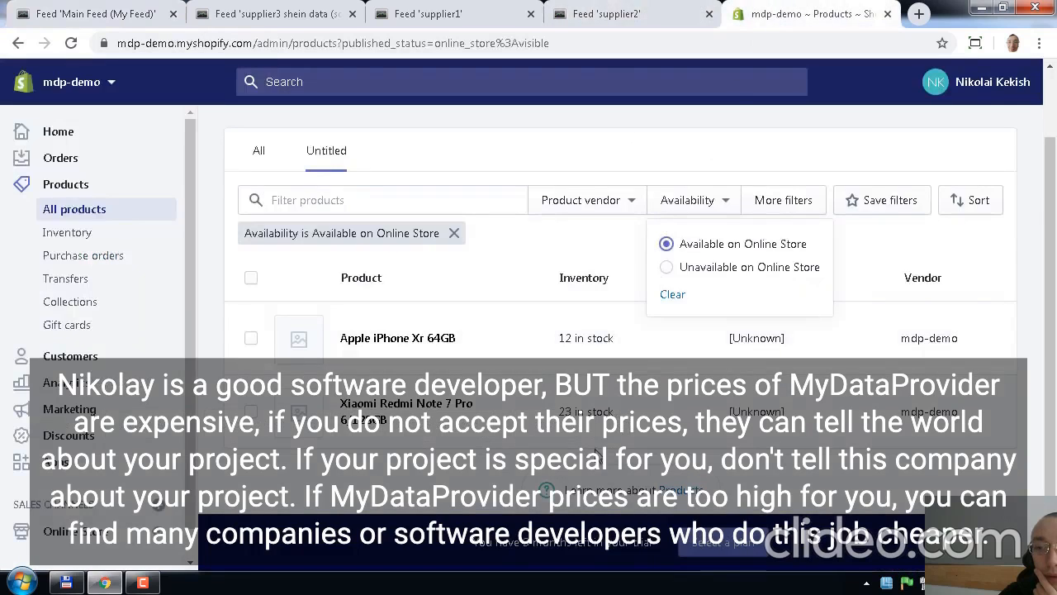
pyautogui.click(498, 469)
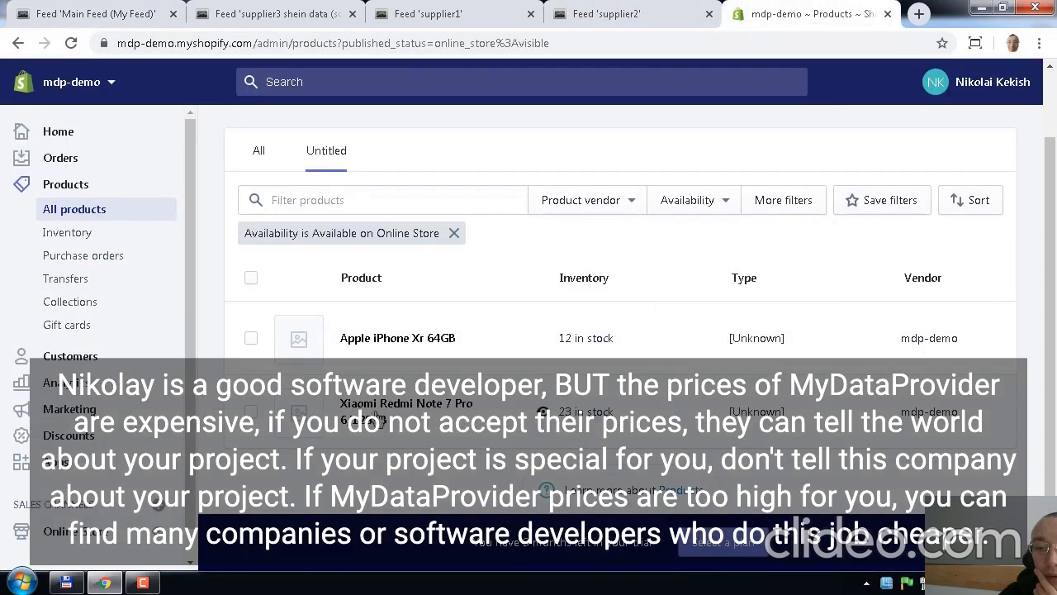
# Step: Delete all products from PSQQQ's Main Feed and reload the feed page
pyautogui.click(107, 18)
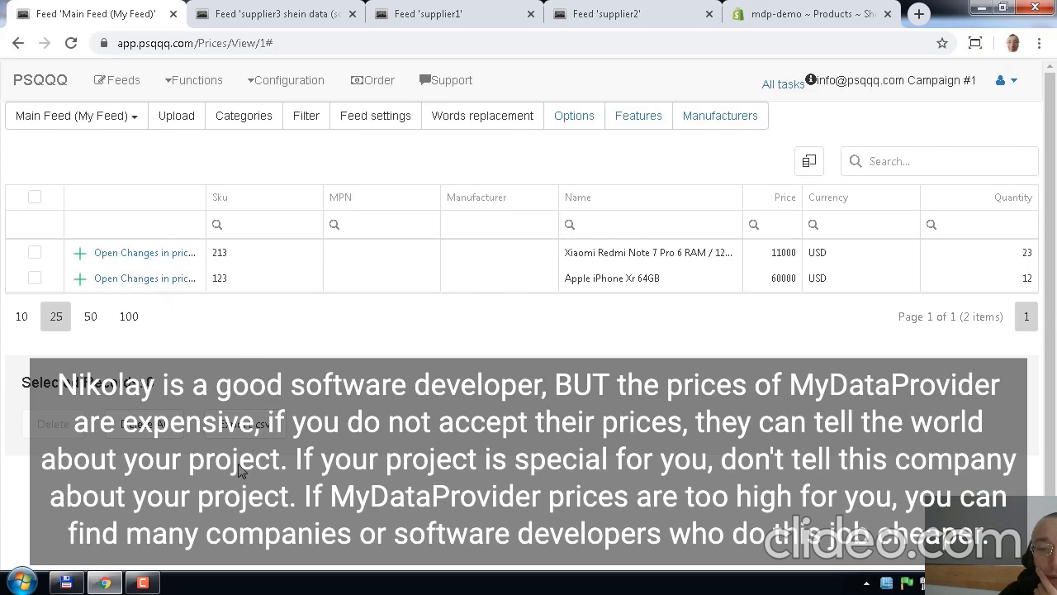
pyautogui.click(150, 436)
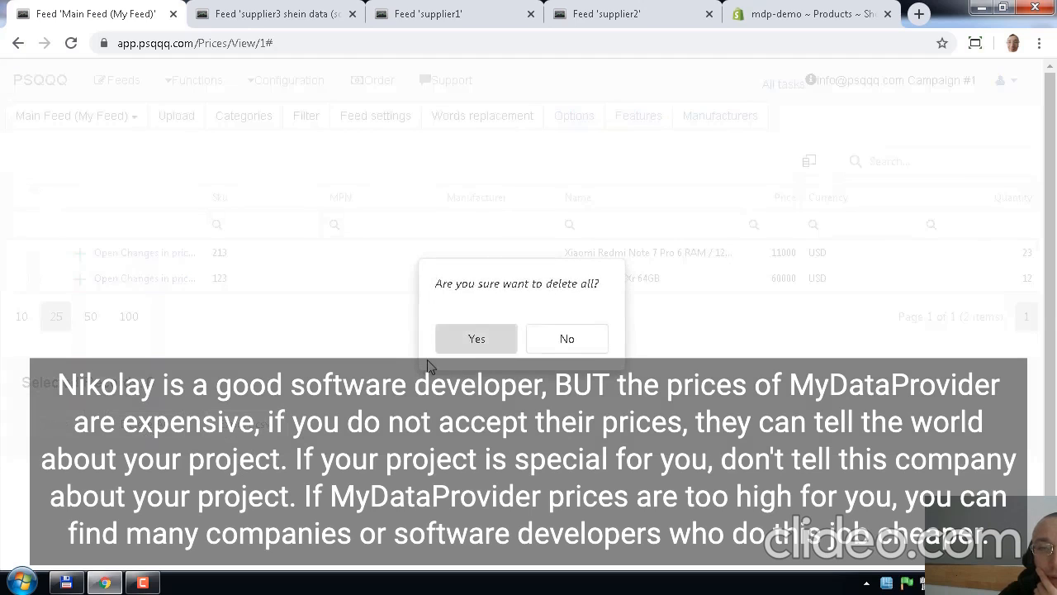
pyautogui.click(479, 340)
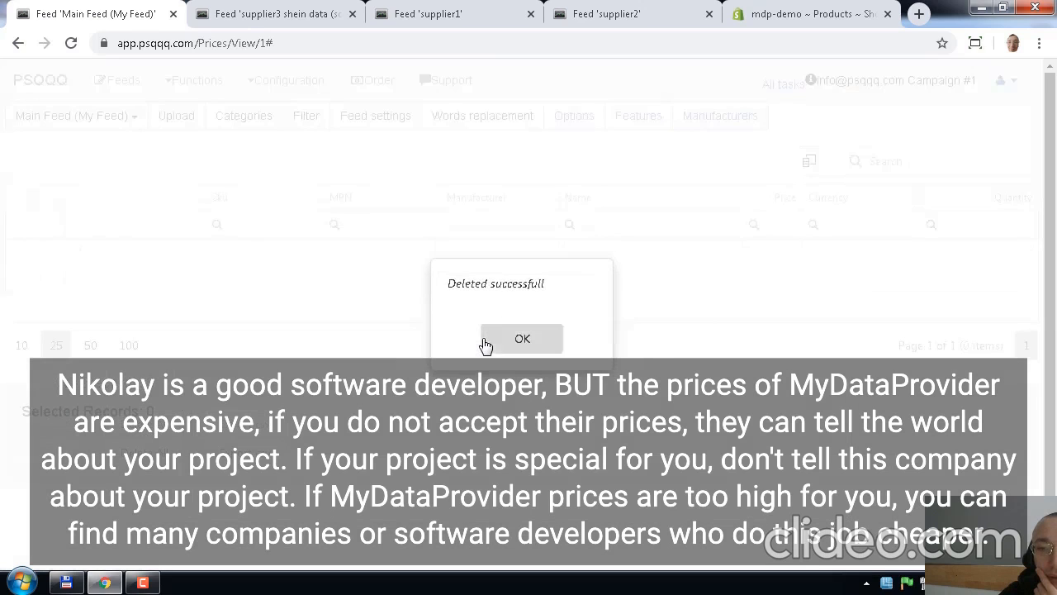
pyautogui.click(487, 340)
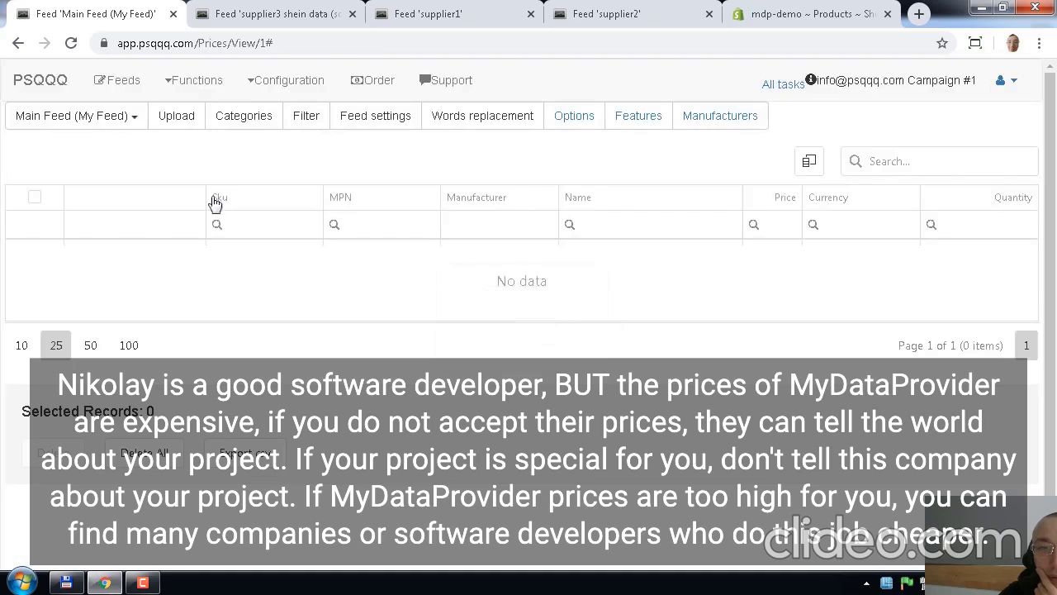
pyautogui.click(71, 46)
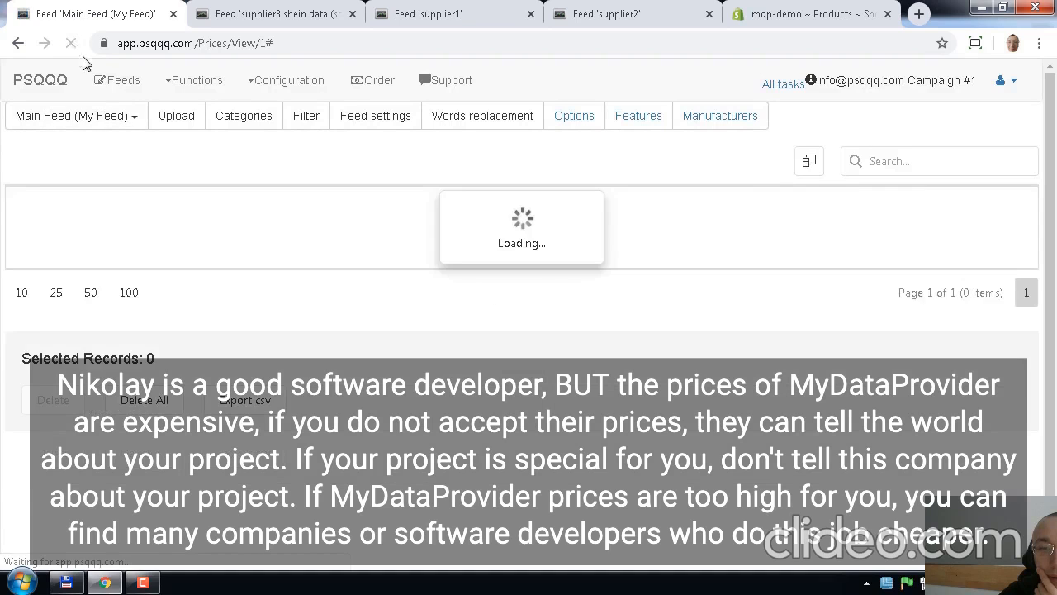
# Step: Copy only the Xiaomi Redmi Note 7 Pro 6/128GB product from the supplier1 feed to the Main Feed, confirming the copy
pyautogui.click(429, 14)
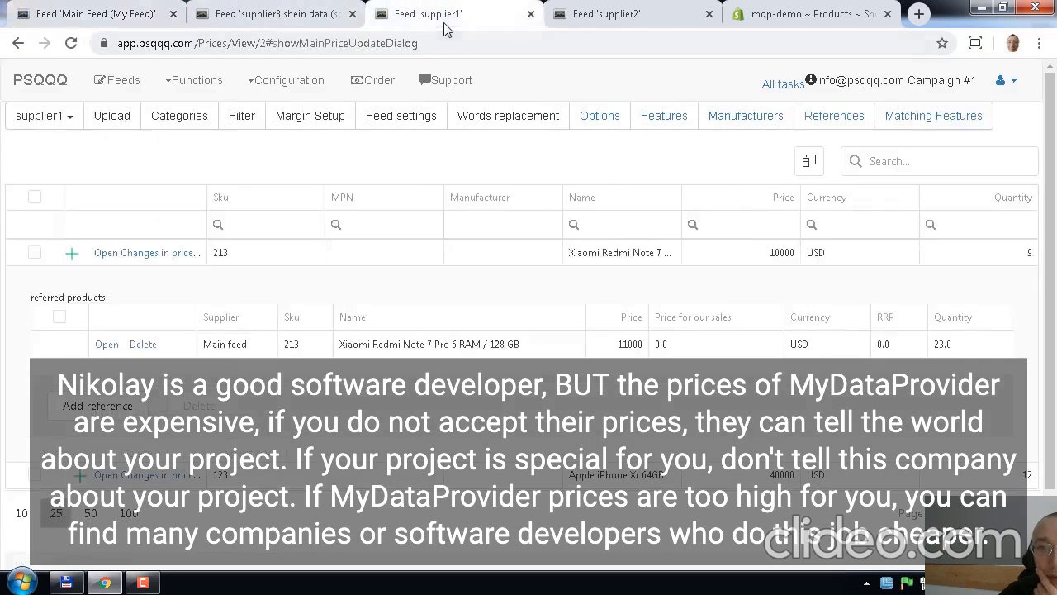
pyautogui.moveTo(450, 17); pyautogui.dragTo(310, 15)
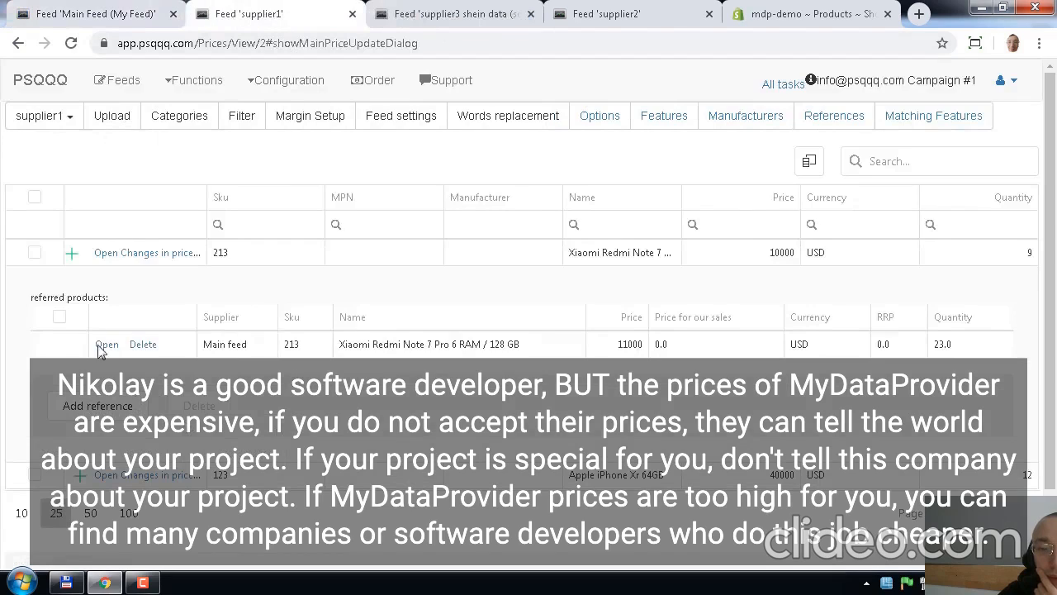
pyautogui.click(34, 252)
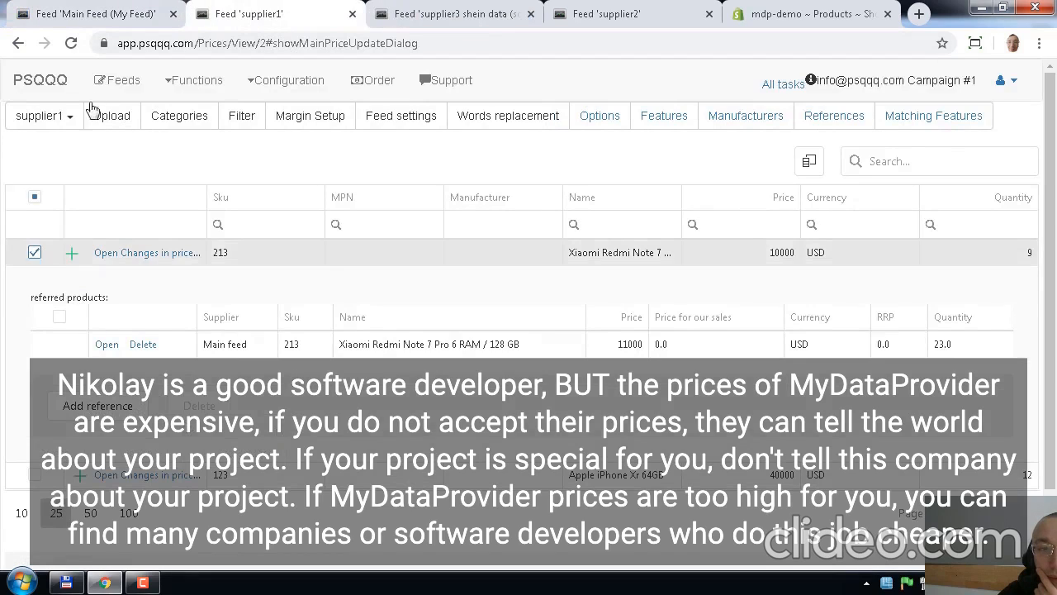
pyautogui.click(71, 43)
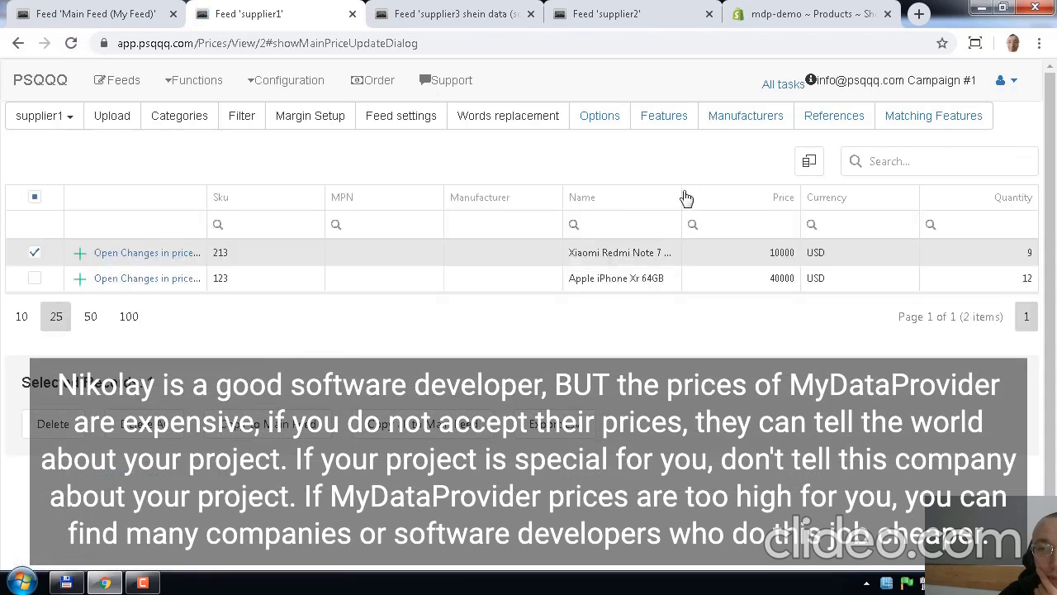
pyautogui.moveTo(683, 198); pyautogui.dragTo(770, 192)
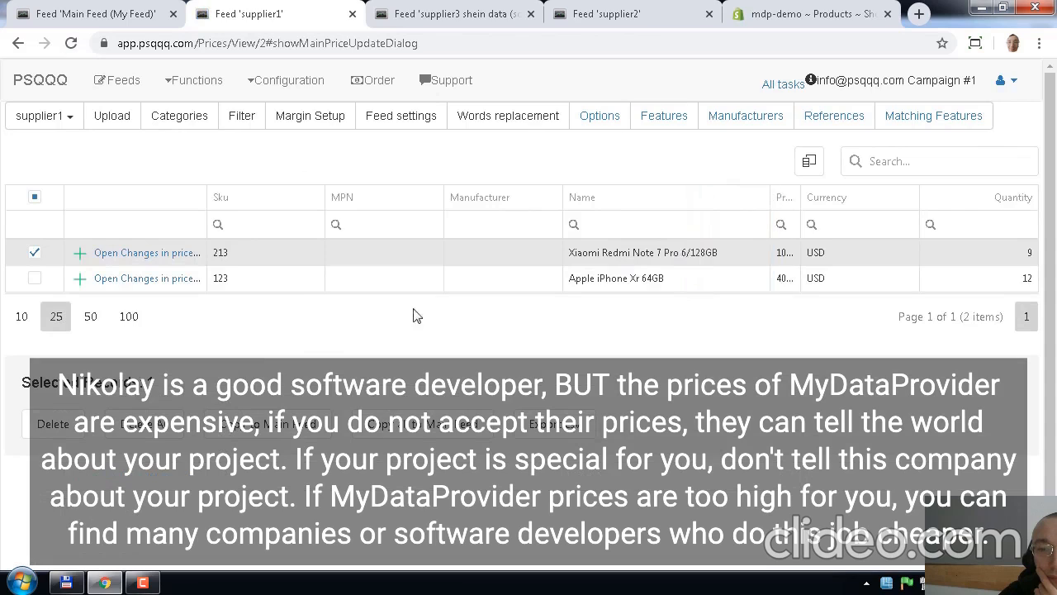
pyautogui.click(272, 424)
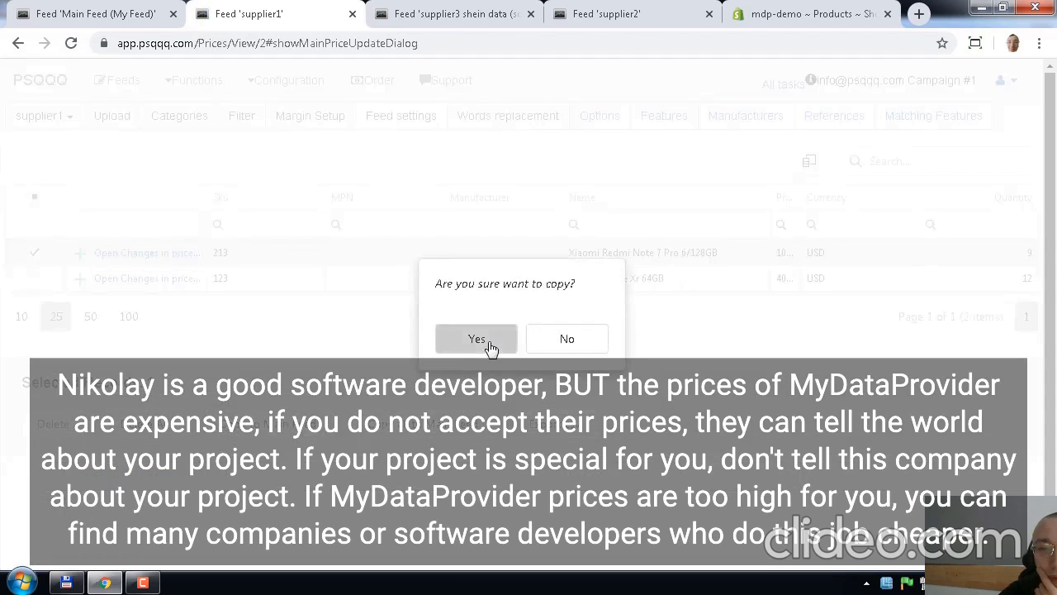
pyautogui.click(490, 347)
pyautogui.click(503, 347)
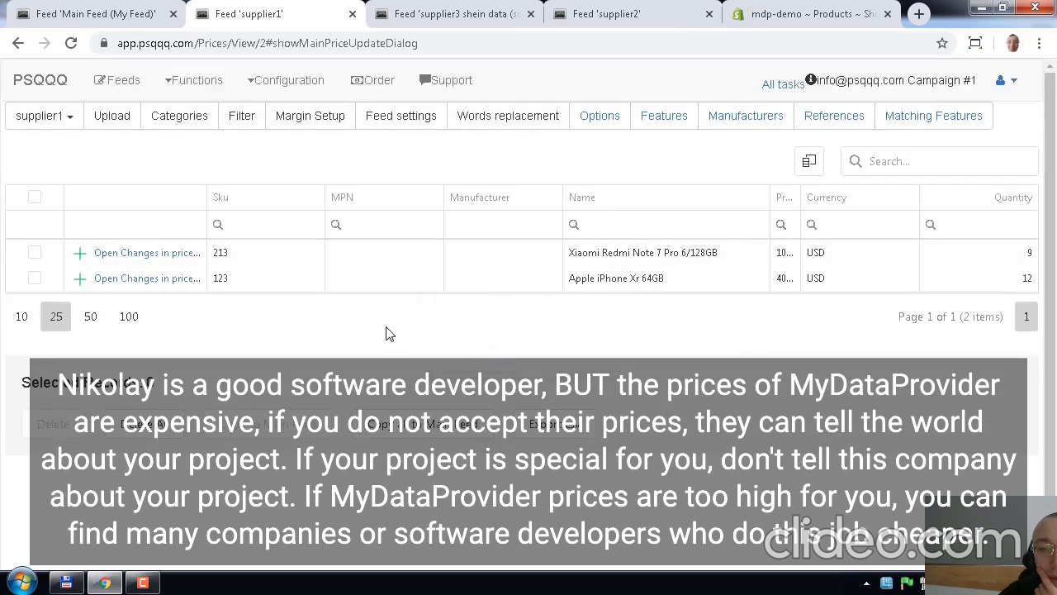
# Step: Reload the Main Feed to check the copied product and widen the Name column slightly
pyautogui.click(123, 14)
pyautogui.click(71, 43)
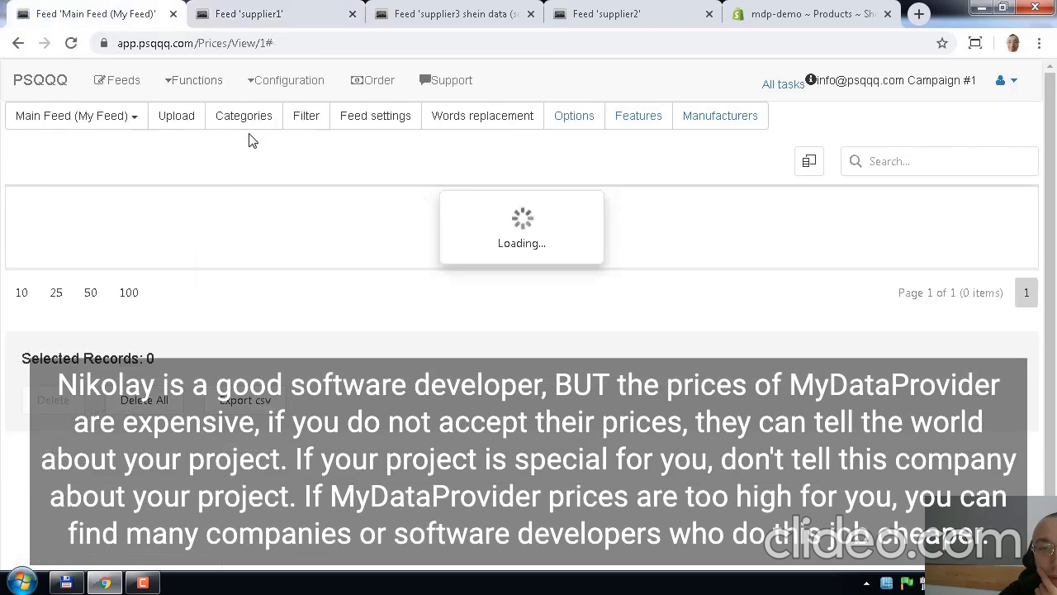
pyautogui.click(235, 15)
pyautogui.click(120, 23)
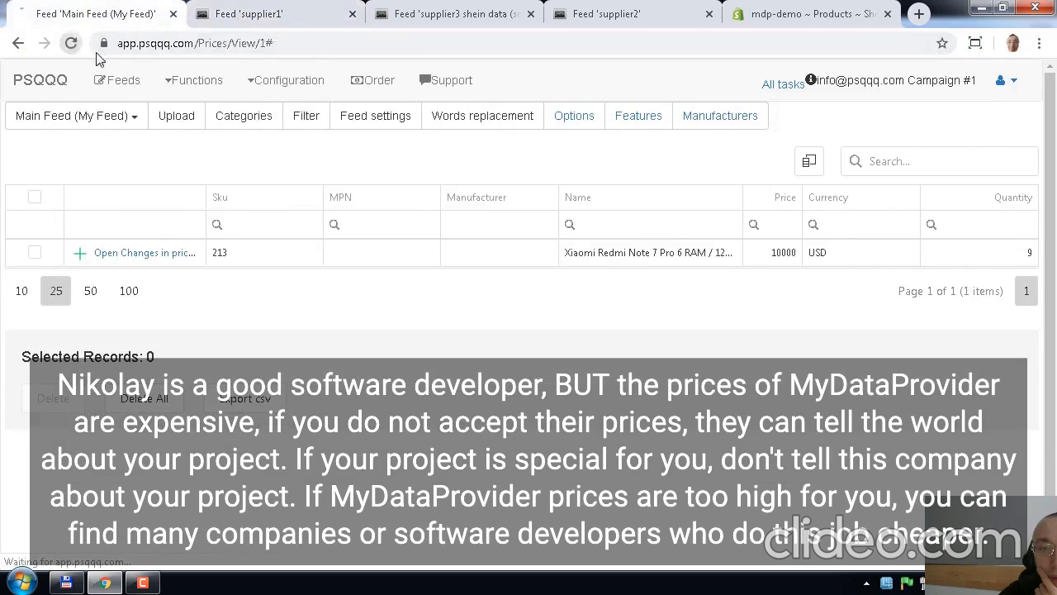
pyautogui.click(307, 119)
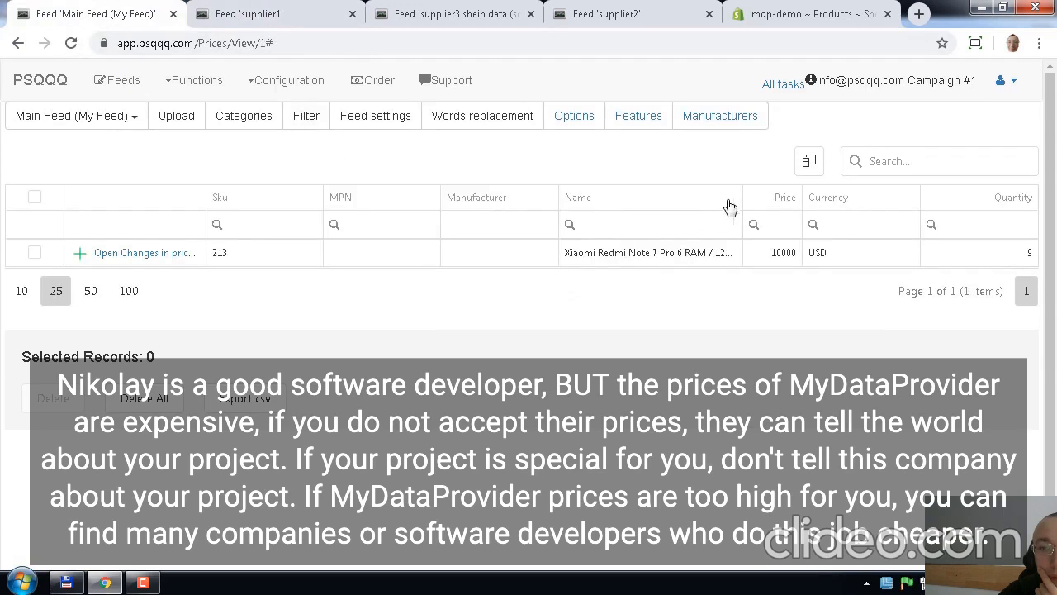
pyautogui.moveTo(743, 201)
pyautogui.mouseDown()
pyautogui.moveTo(759, 193)
pyautogui.moveTo(750, 196)
pyautogui.mouseUp()
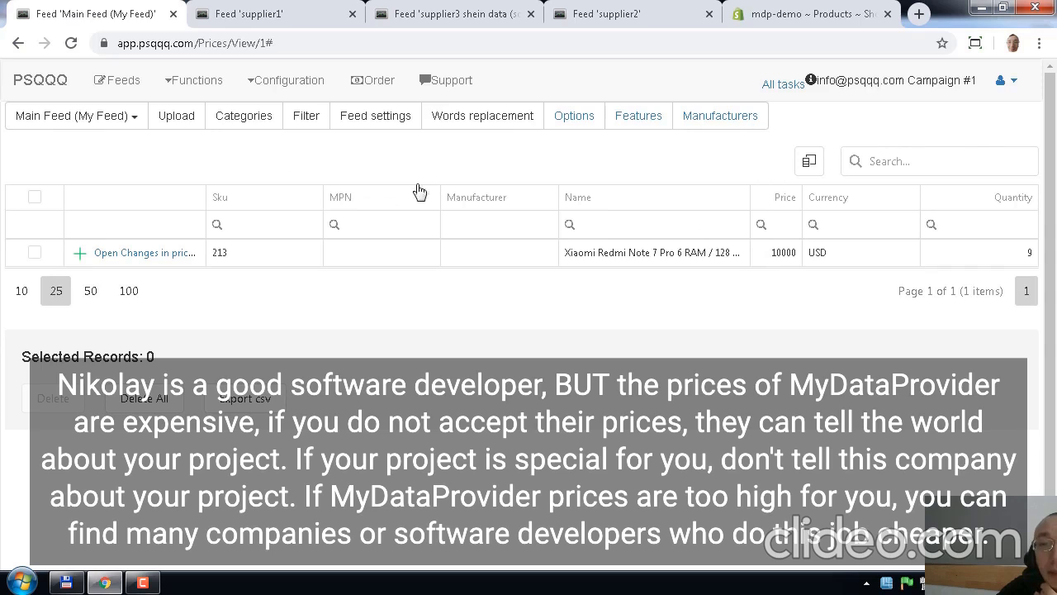
# Step: Review the 6/128GB replacement rule in the Main Feed's words replacement, add three new placeholder phrase rows and close the dialog
pyautogui.click(460, 123)
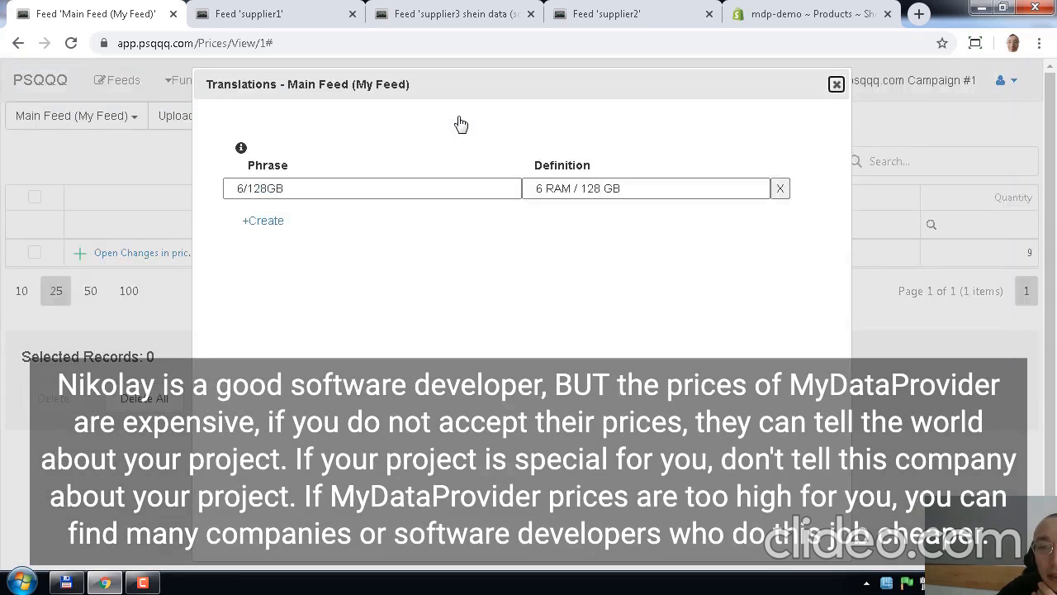
pyautogui.moveTo(307, 191); pyautogui.dragTo(217, 195)
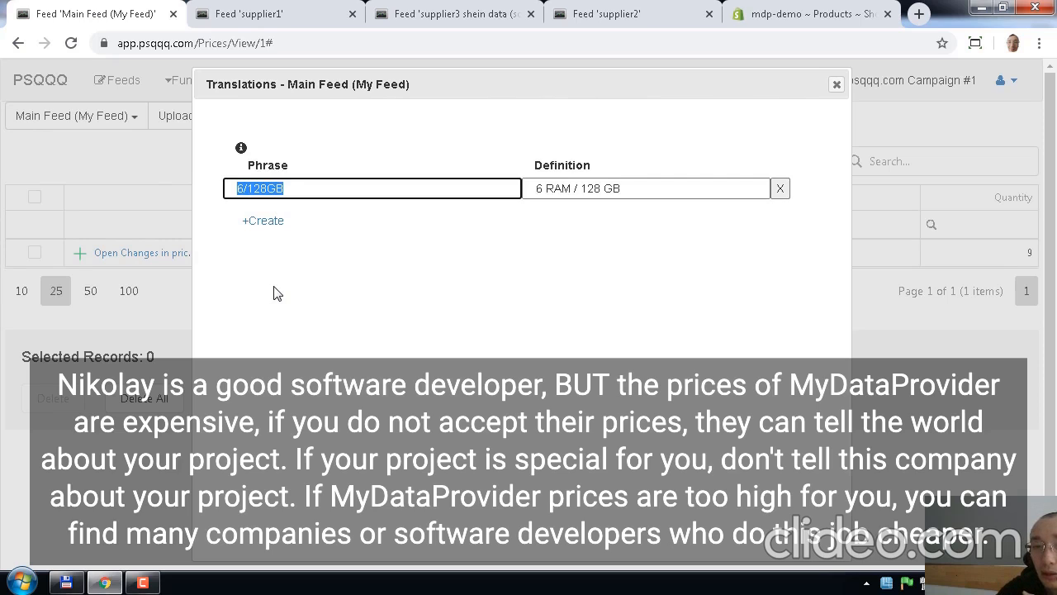
pyautogui.click(272, 220)
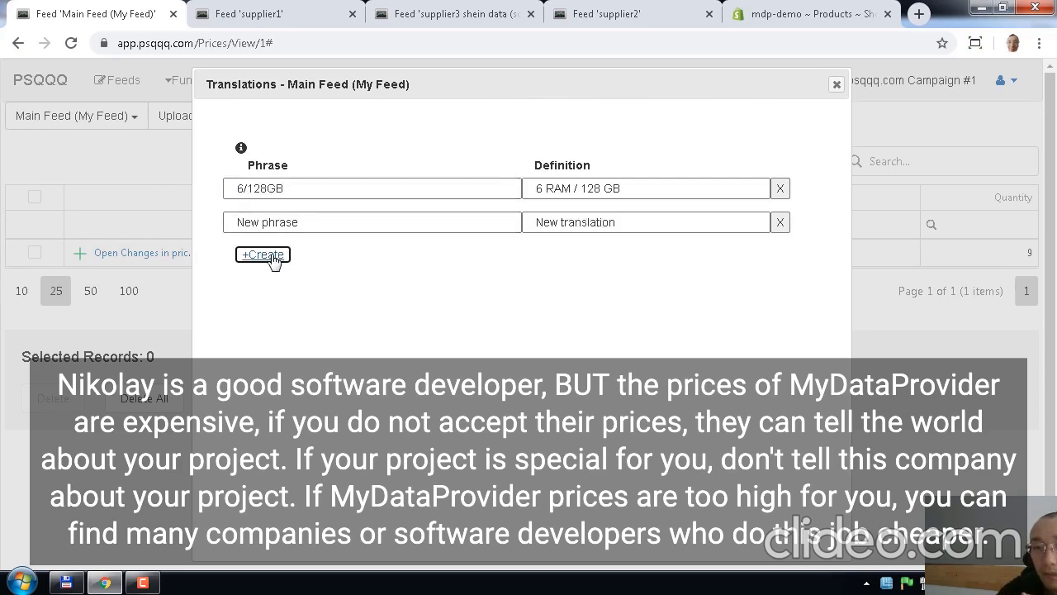
pyautogui.click(272, 256)
pyautogui.click(266, 289)
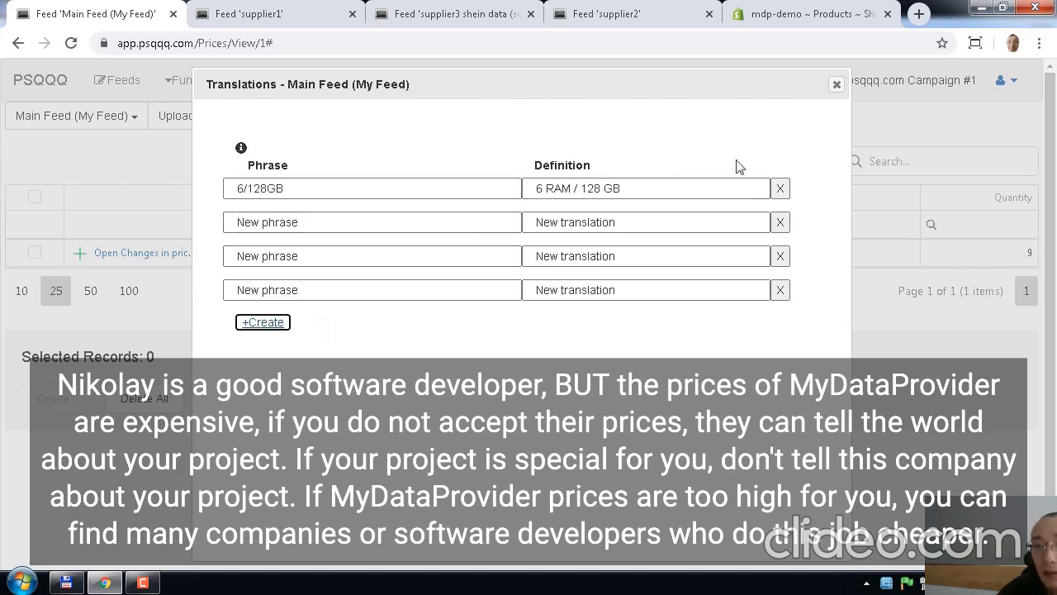
pyautogui.click(837, 86)
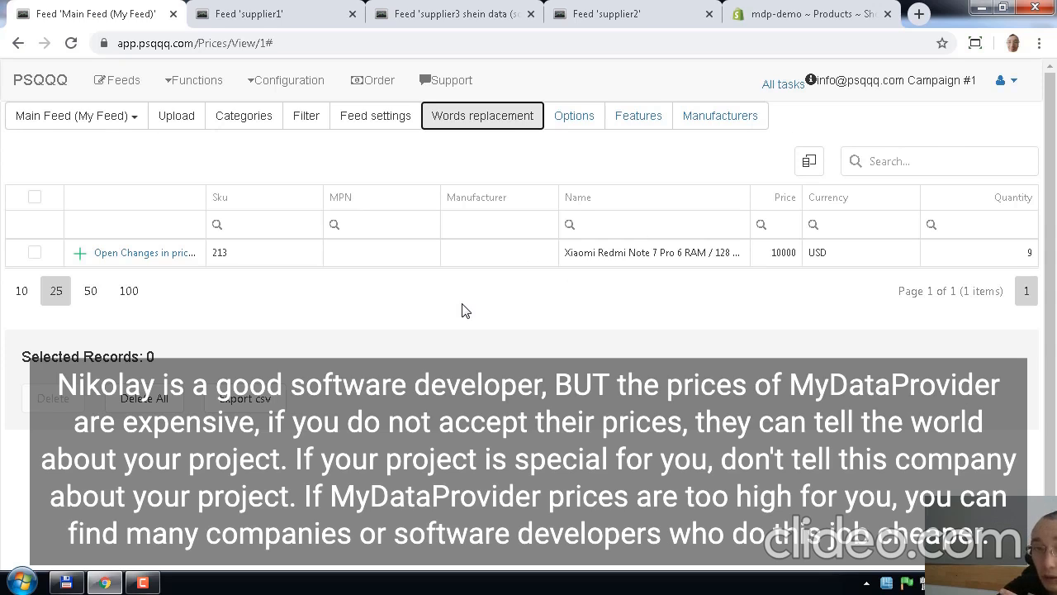
# Step: Inspect the feed choice in the Translation prices function without running it, and close the dialog
pyautogui.click(205, 95)
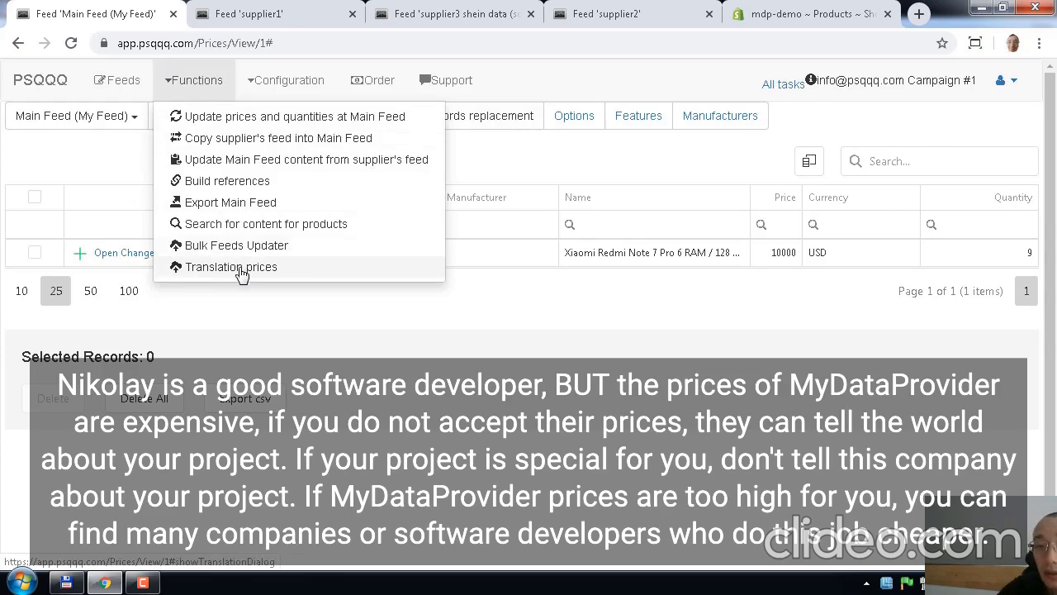
pyautogui.click(231, 267)
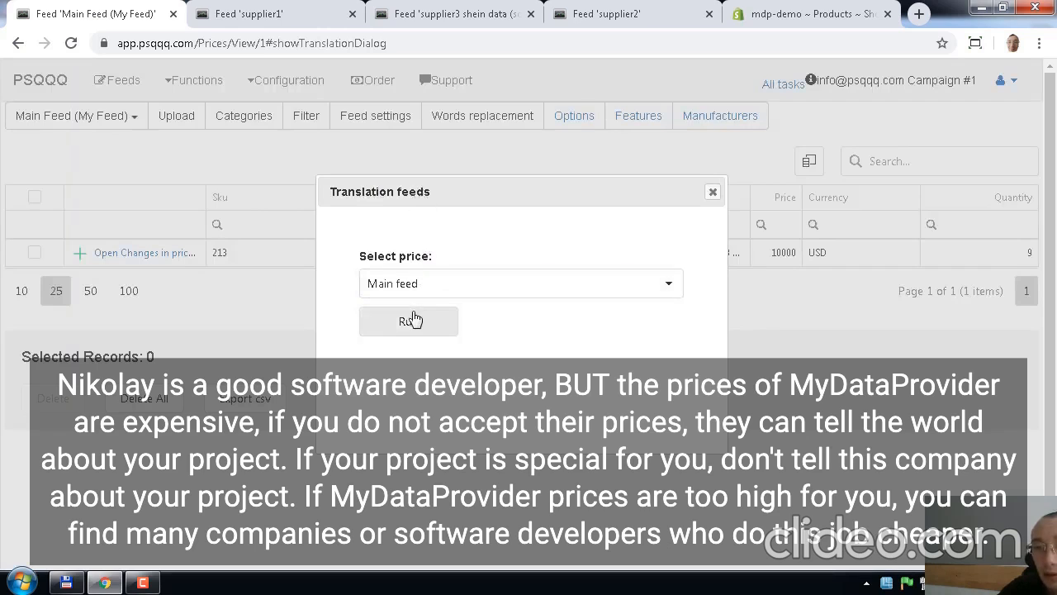
pyautogui.click(496, 285)
pyautogui.click(496, 286)
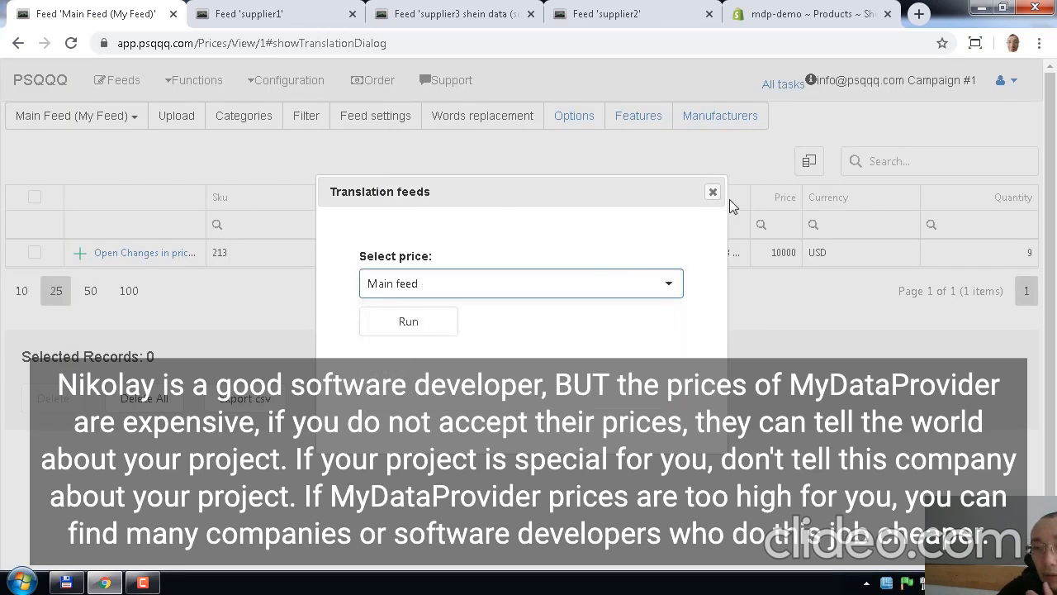
pyautogui.click(713, 193)
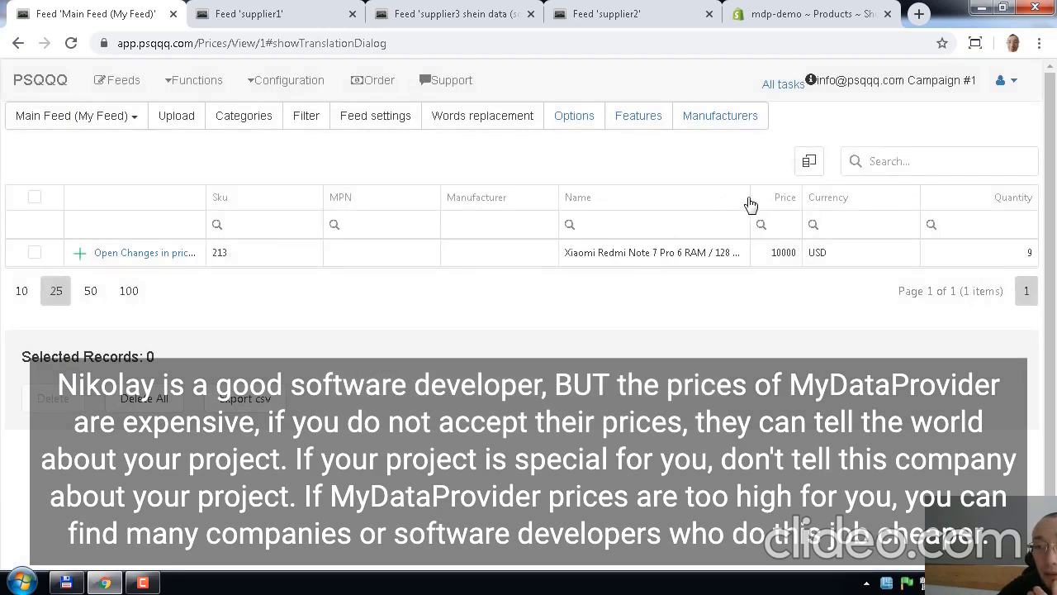
# Step: Expand the Main Feed product's referred products, widen the Name column and compare the memory wording in the supplier and Main Feed names
pyautogui.click(80, 254)
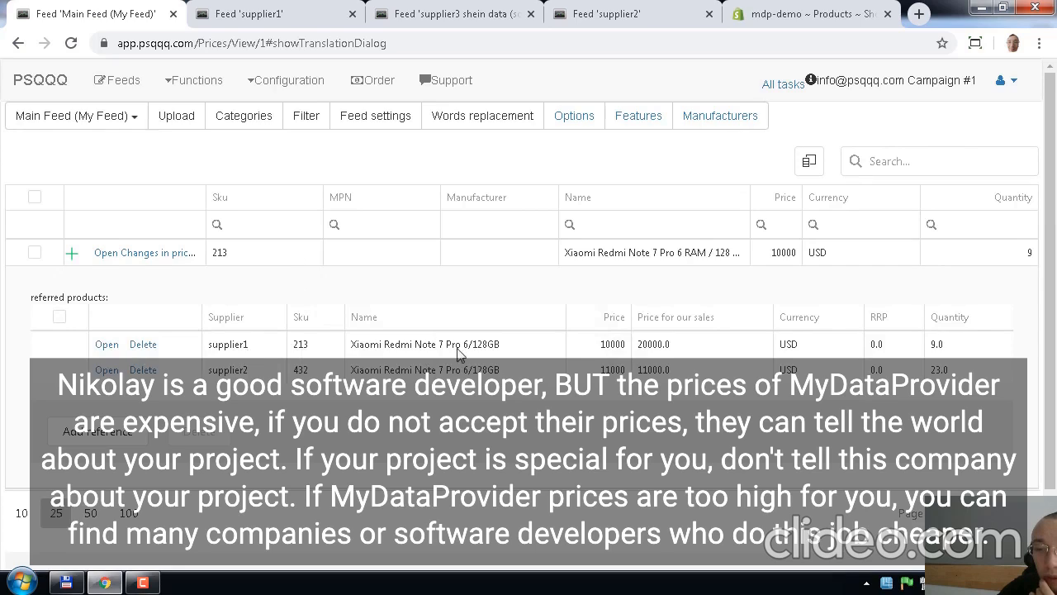
pyautogui.moveTo(465, 346); pyautogui.dragTo(499, 353)
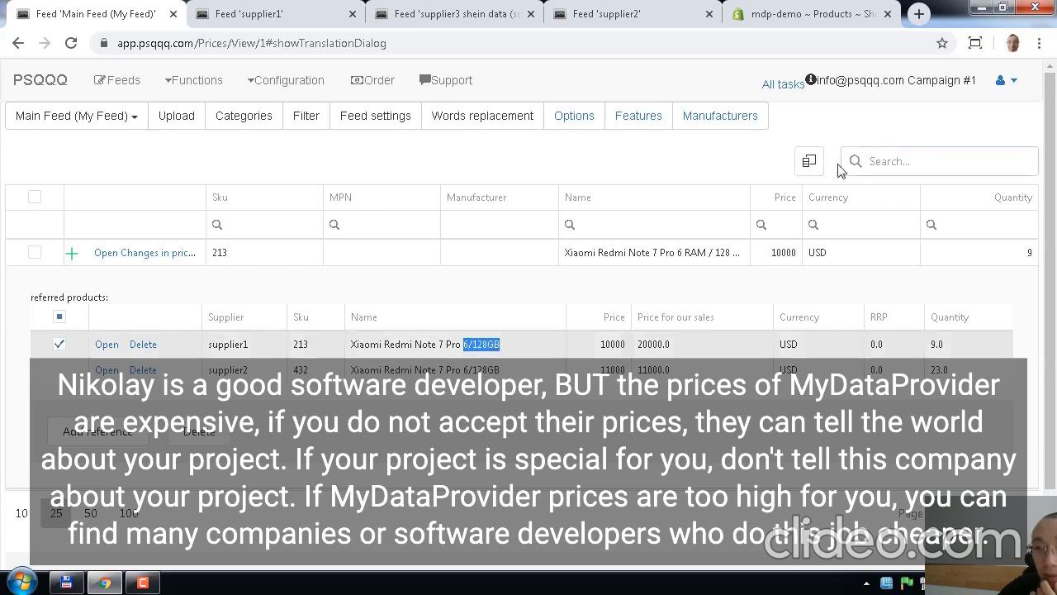
pyautogui.moveTo(769, 192); pyautogui.dragTo(780, 198)
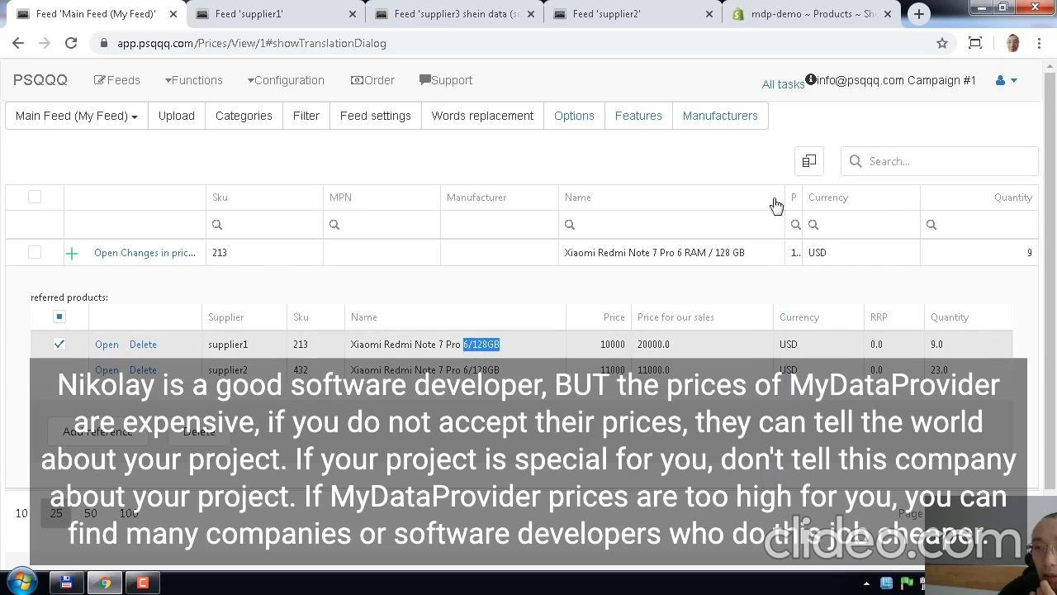
pyautogui.moveTo(677, 258); pyautogui.dragTo(746, 259)
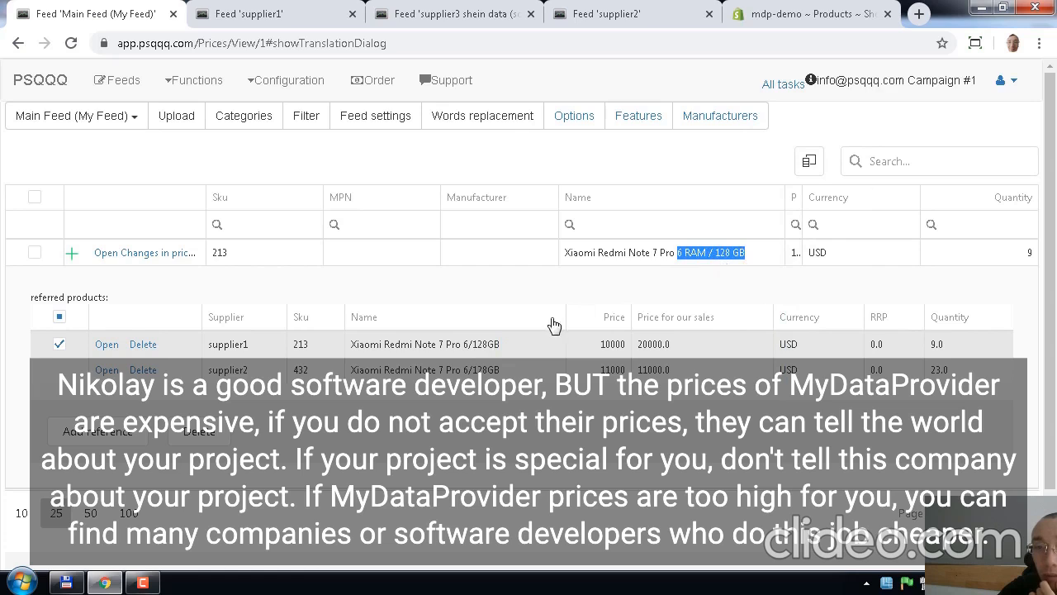
# Step: Recheck the 6/128GB phrase and its definition in the Main Feed's words replacement, closing the dialog when done
pyautogui.click(483, 116)
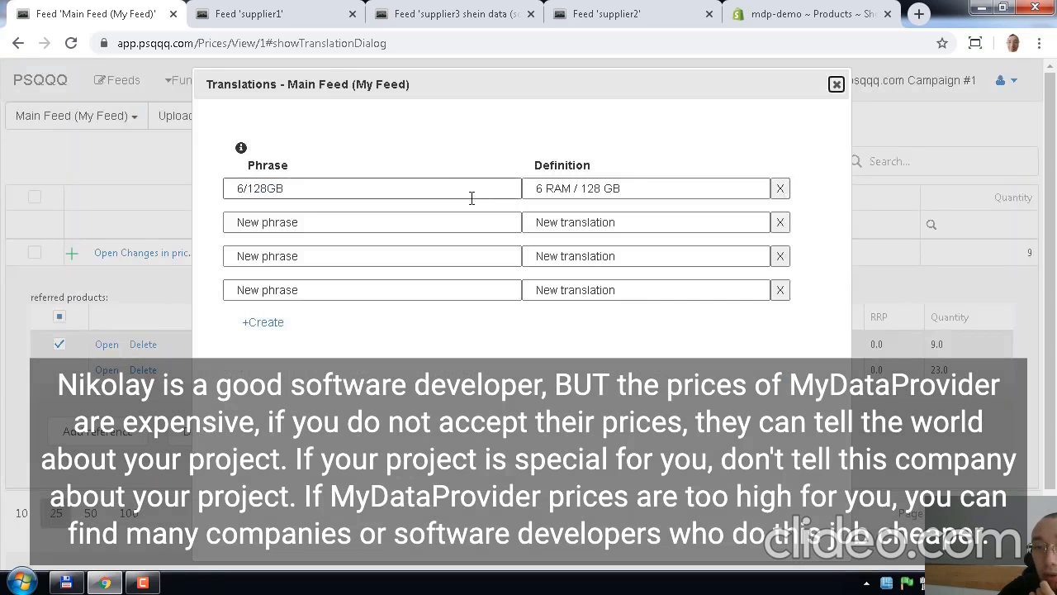
pyautogui.moveTo(332, 190); pyautogui.dragTo(207, 192)
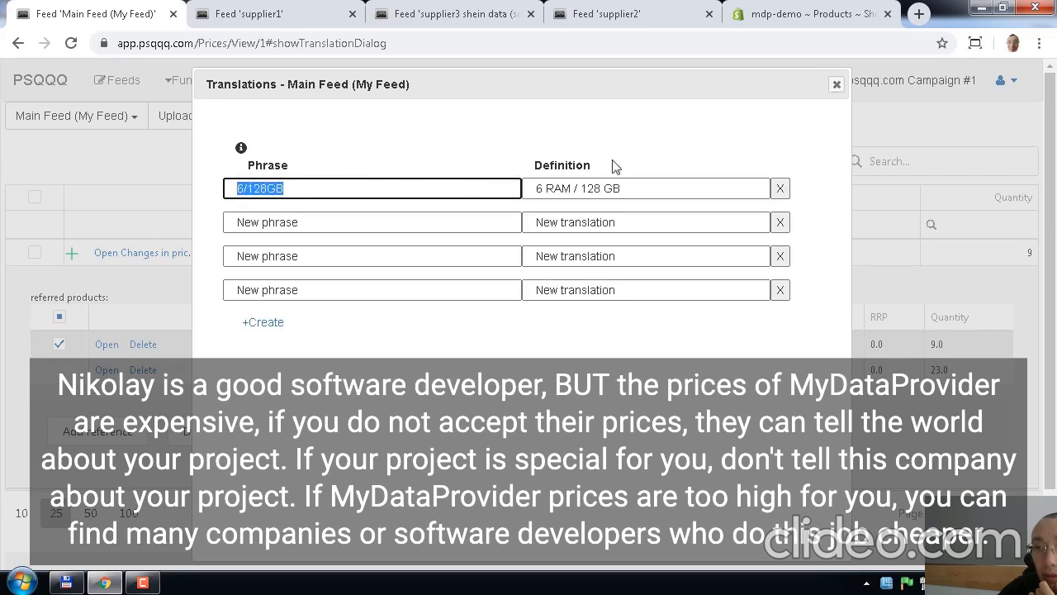
pyautogui.click(836, 86)
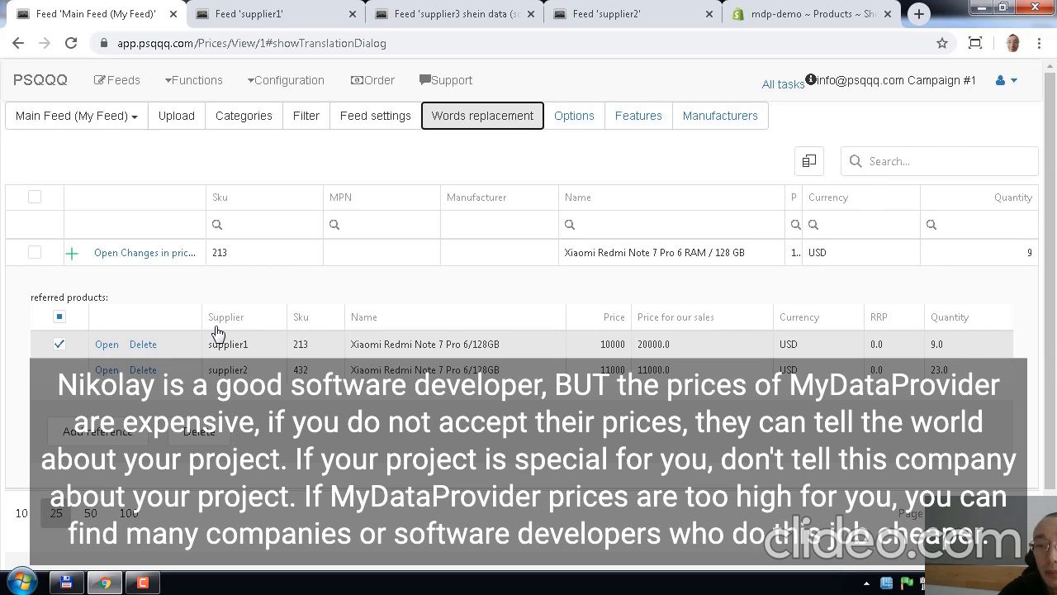
# Step: Look at the mdp-demo Shopify product list, return to PSQQQ's Main Feed and collapse the referred products
pyautogui.click(786, 14)
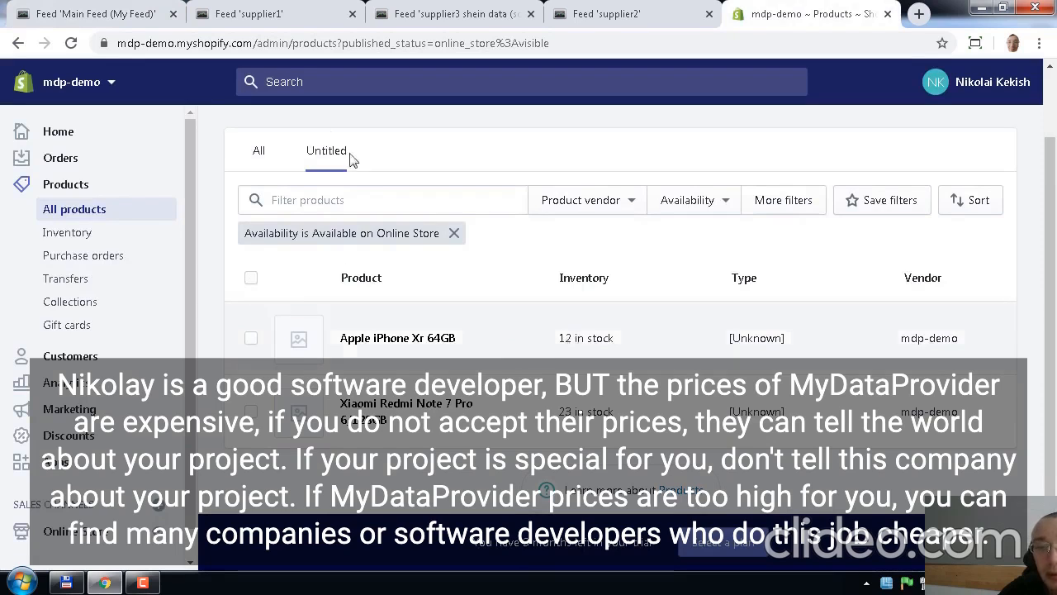
pyautogui.click(140, 25)
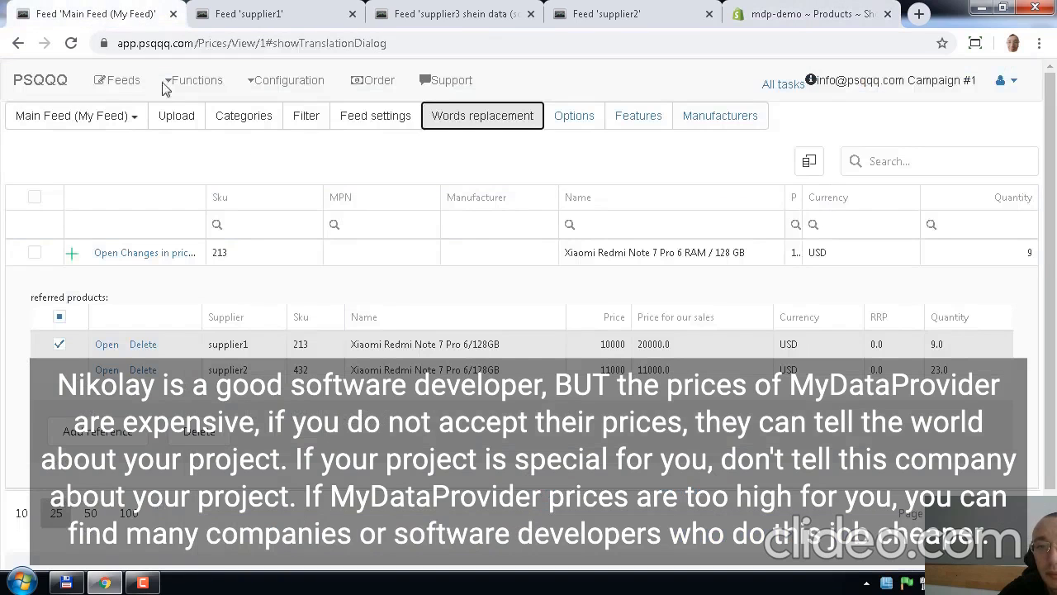
pyautogui.click(76, 253)
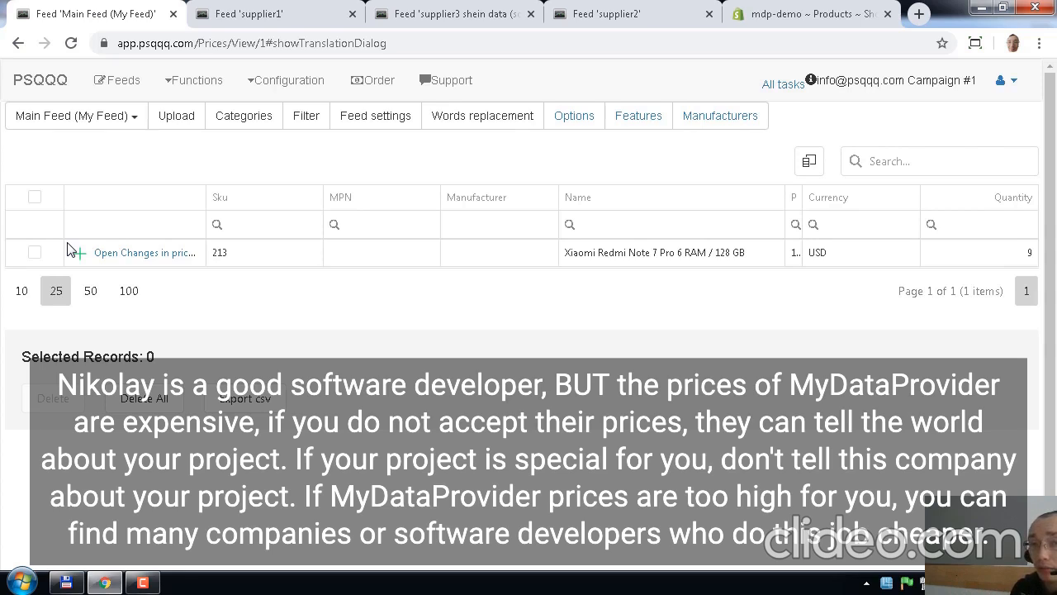
# Step: Examine the price monitoring configuration for competitor-based repricing, including its API link field, and close it without saving
pyautogui.click(296, 82)
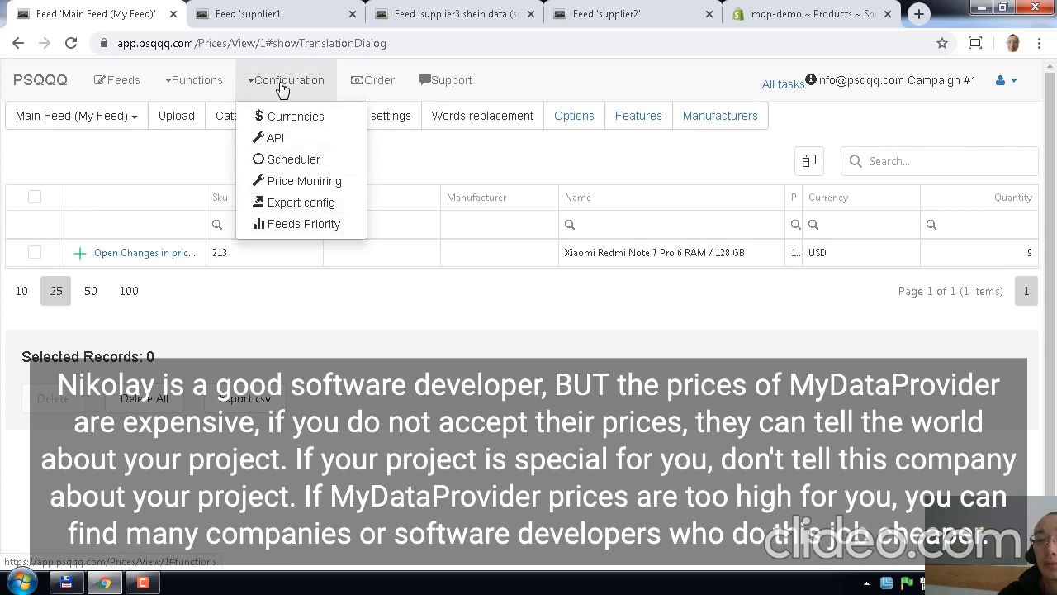
pyautogui.click(303, 180)
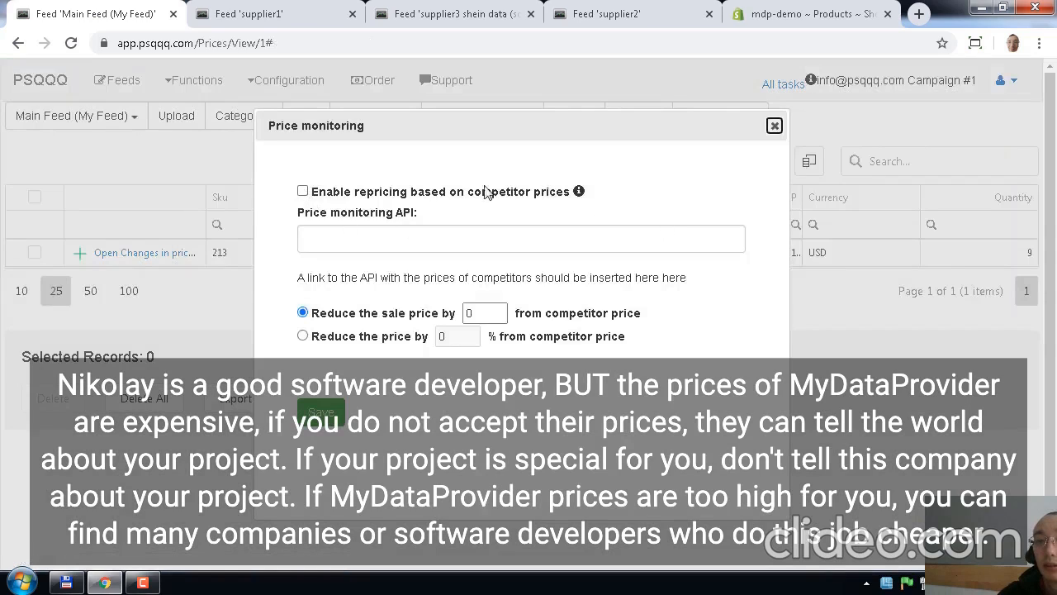
pyautogui.click(437, 235)
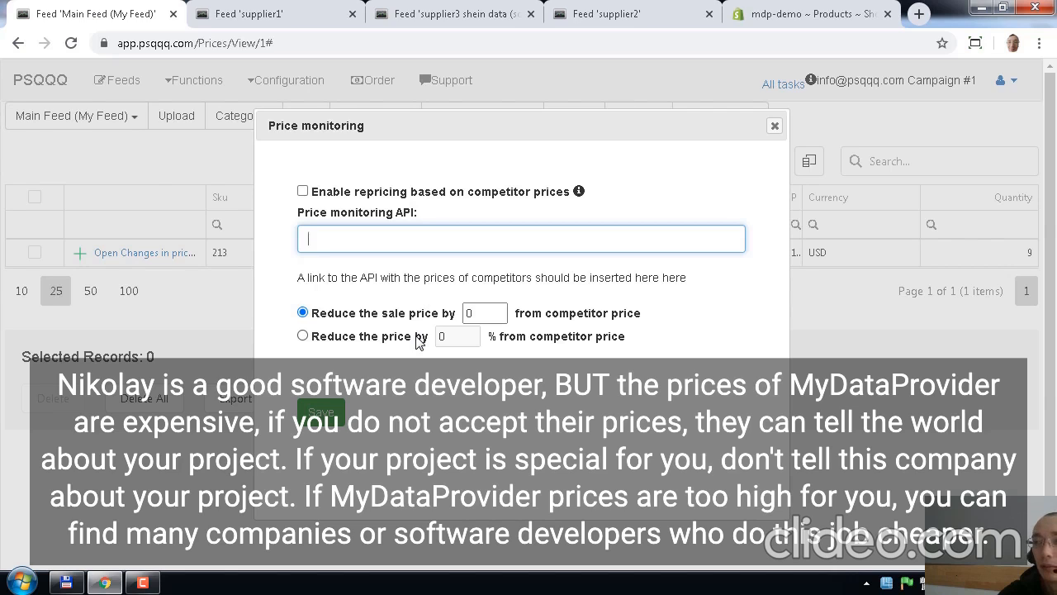
pyautogui.click(774, 126)
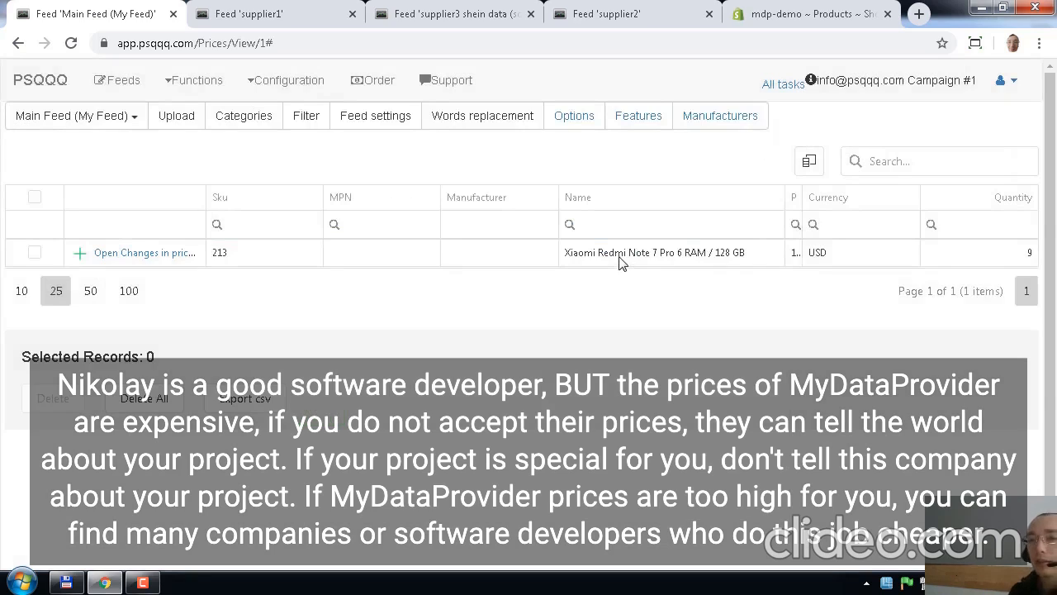